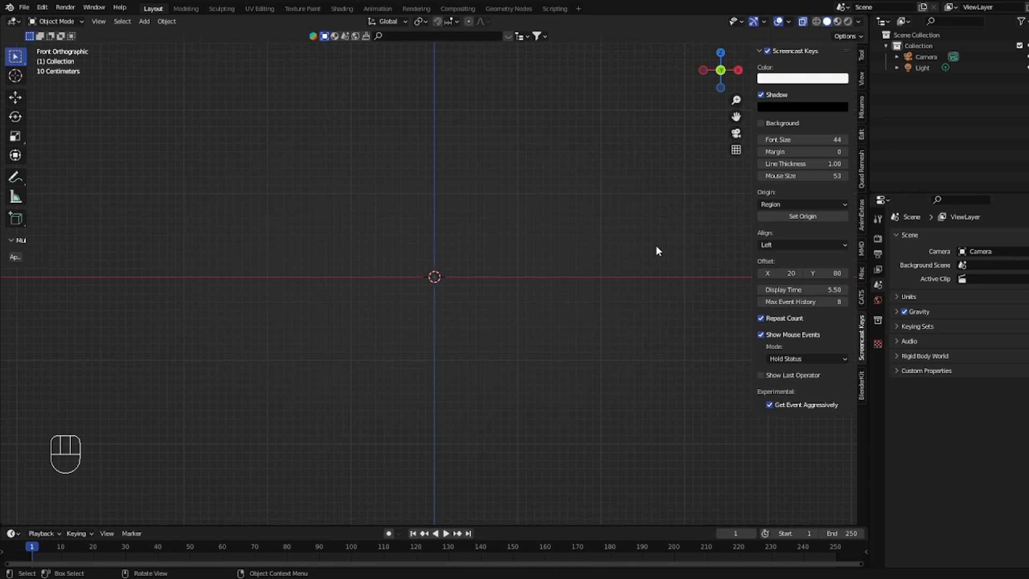
- Add the bear face picture as a front-view reference image, move it over the world origin and scale it to about 0.48
{"action": "key", "text": "shift+a"}
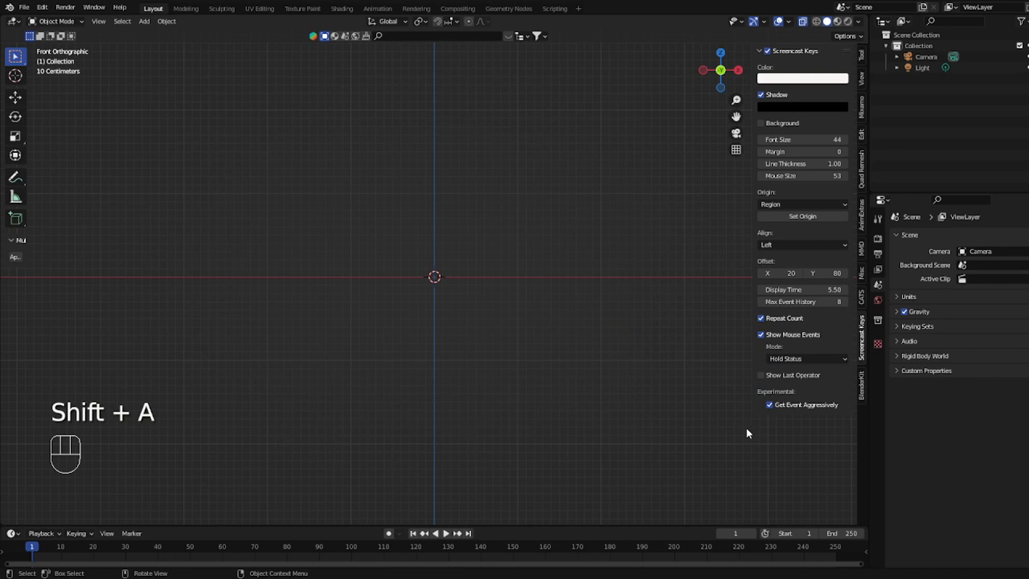
{"action": "key", "text": "s"}
{"action": "left_click", "coordinate": [544, 141]}
{"action": "key", "text": "g"}
{"action": "left_click", "coordinate": [587, 202]}
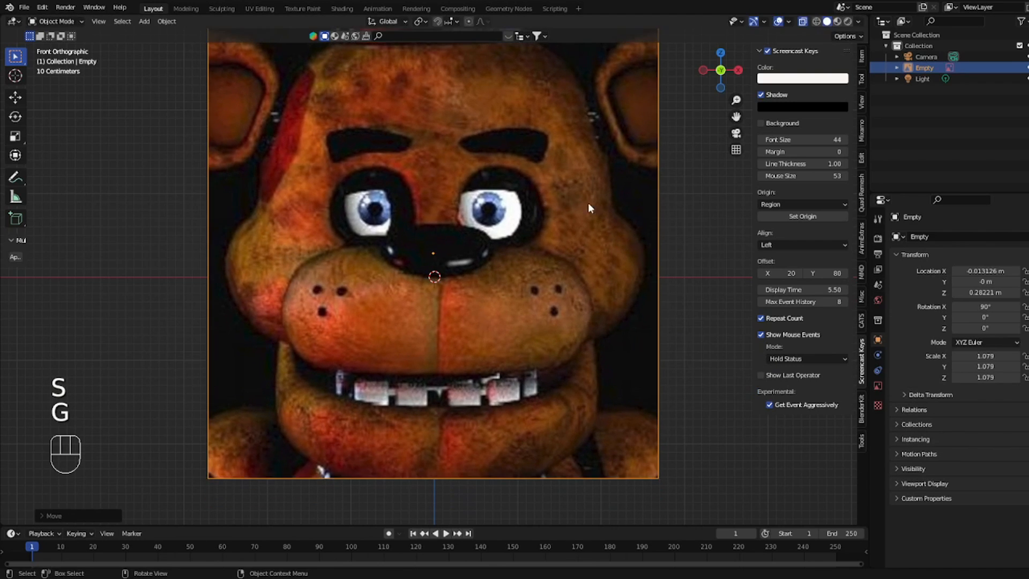
{"action": "key", "text": "s"}
{"action": "left_click", "coordinate": [592, 207]}
{"action": "key", "text": "g"}
{"action": "left_click", "coordinate": [594, 211]}
{"action": "key", "text": "s"}
{"action": "left_click", "coordinate": [599, 215]}
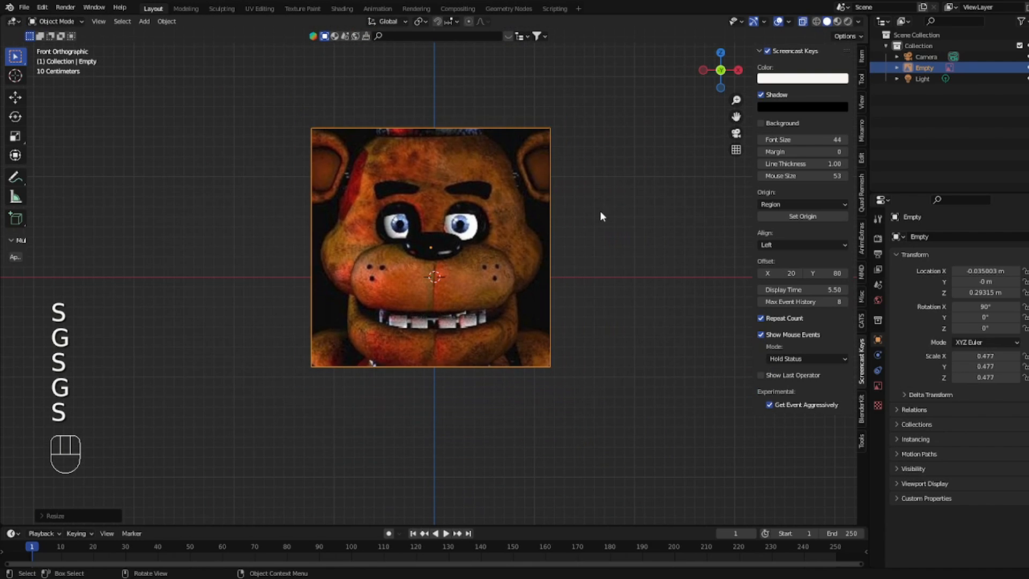
- Add a cube mesh at the world origin over the reference image
{"action": "key", "text": "shift+a"}
{"action": "mouse_move", "coordinate": [610, 46]}
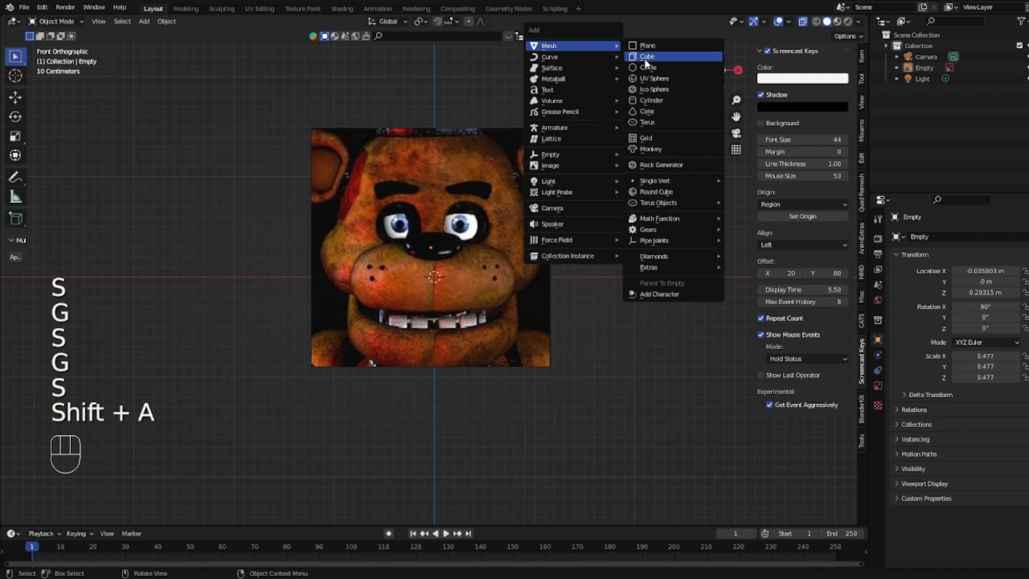
{"action": "left_click", "coordinate": [645, 60]}
{"action": "key", "text": "ctrl+1"}
{"action": "key", "text": "g"}
{"action": "key", "text": "z"}
{"action": "left_click", "coordinate": [547, 252]}
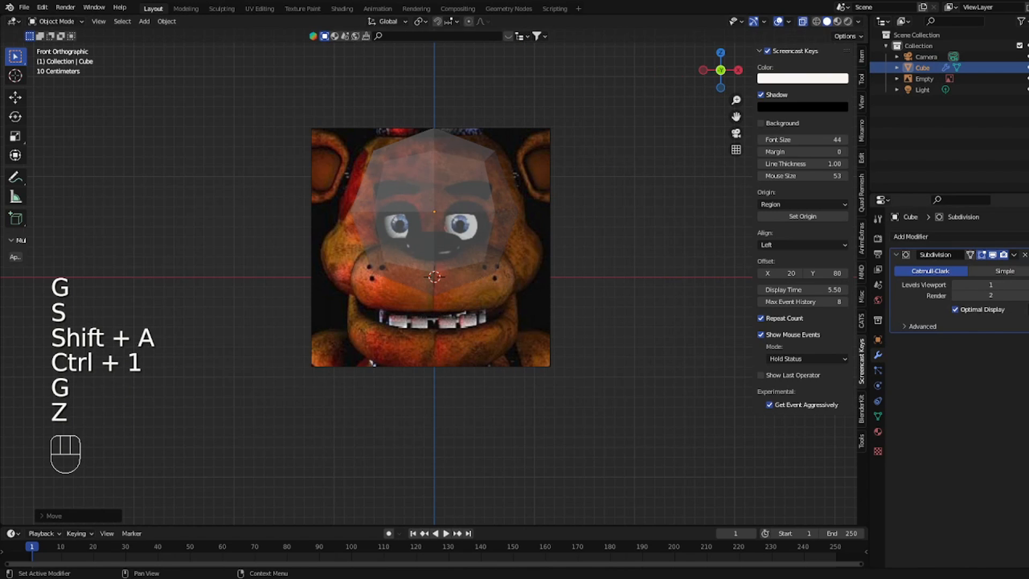
{"action": "key", "text": "ctrl+z"}
{"action": "key", "text": "ctrl+z"}
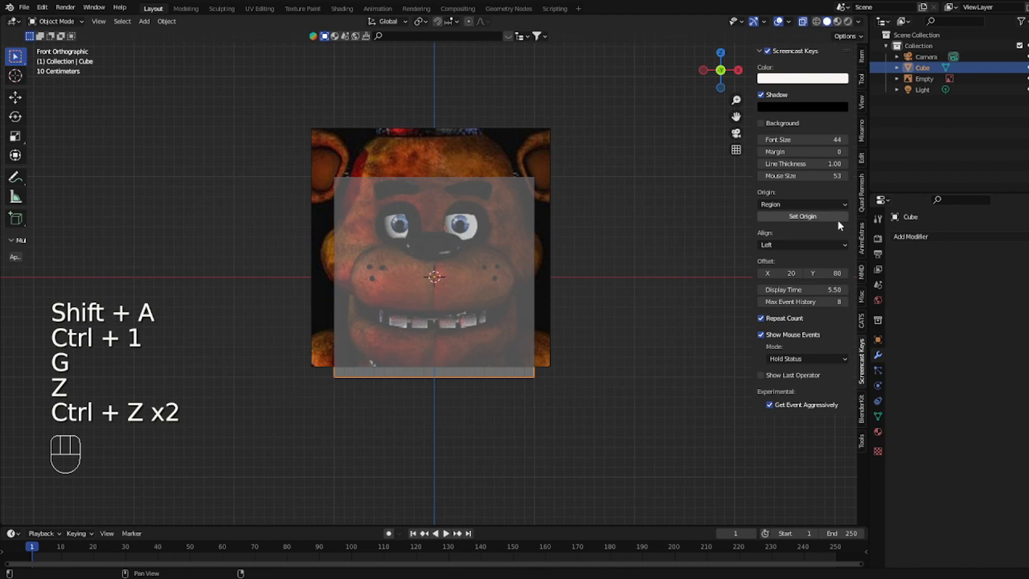
- Give the cube a Subdivision Surface modifier with 2 viewport levels and apply it
{"action": "left_click", "coordinate": [911, 236]}
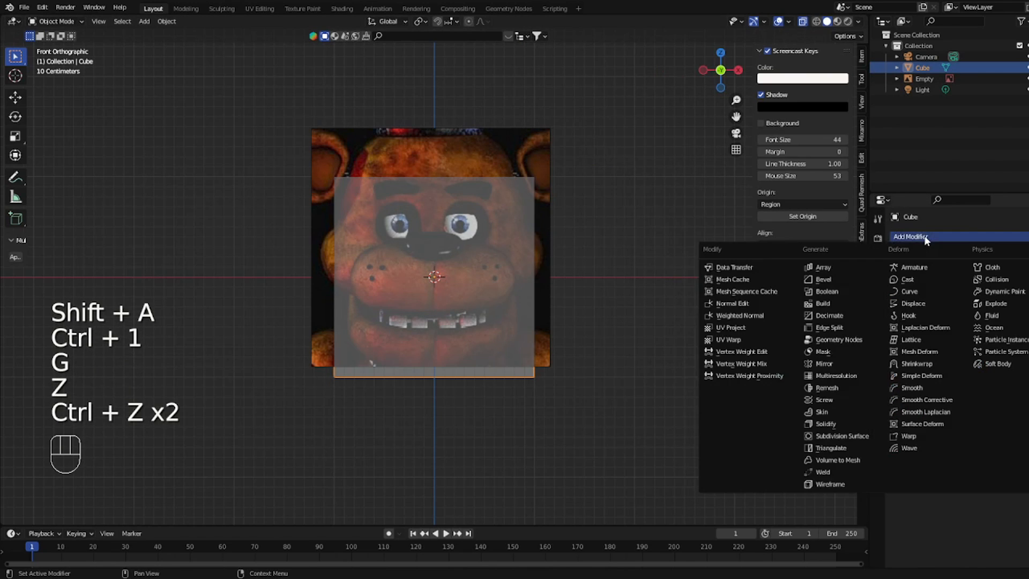
{"action": "left_click", "coordinate": [845, 436]}
{"action": "left_click", "coordinate": [1014, 255]}
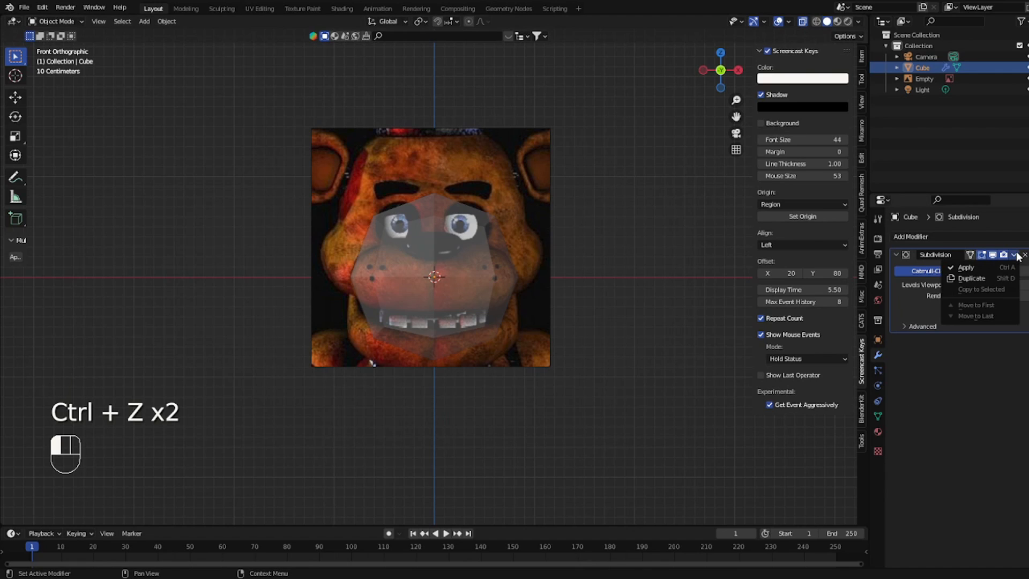
{"action": "left_click", "coordinate": [1014, 256]}
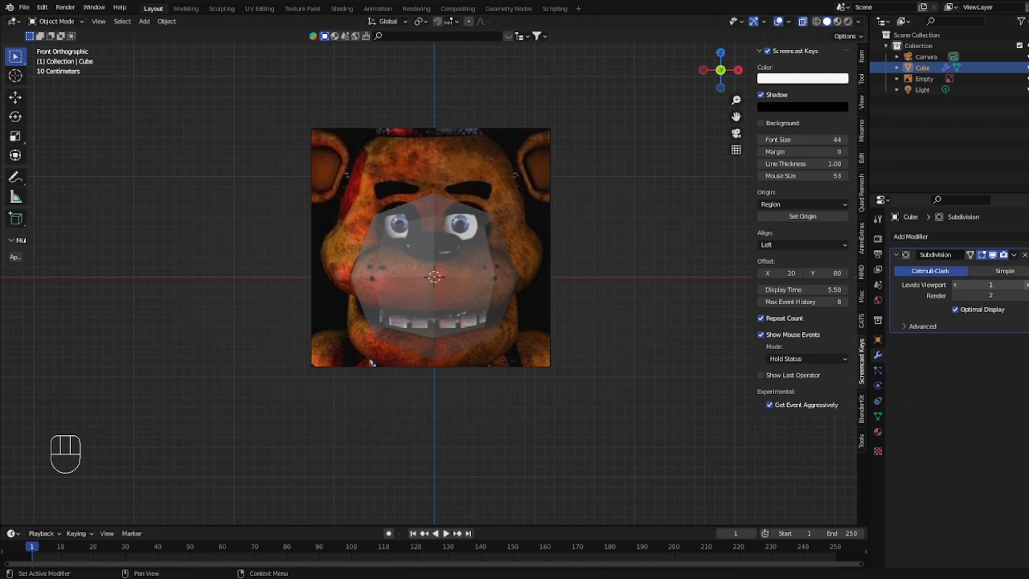
{"action": "left_click", "coordinate": [1027, 285]}
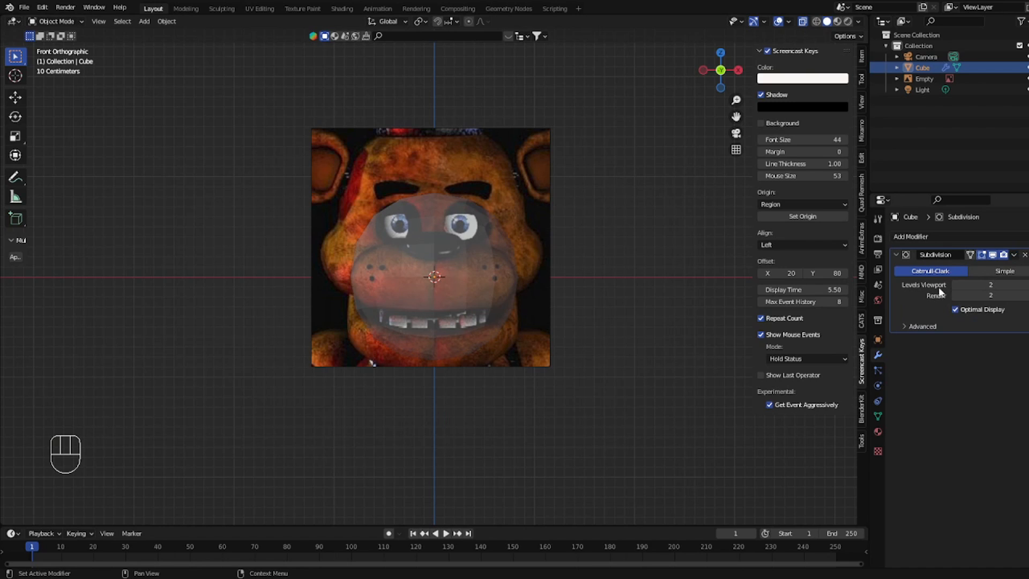
{"action": "left_click", "coordinate": [1013, 254]}
{"action": "left_click", "coordinate": [1005, 268]}
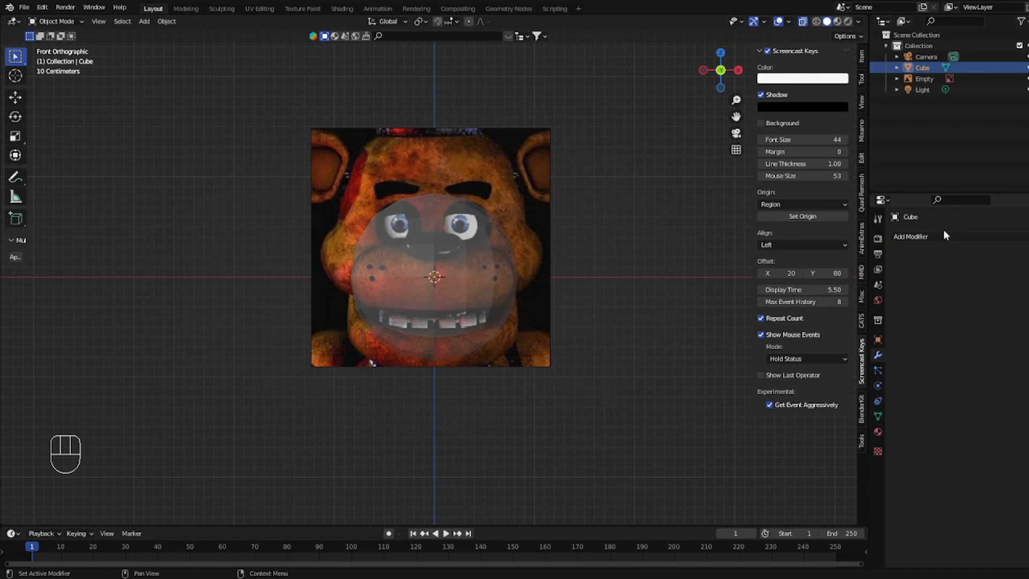
- In Edit Mode, delete all faces on the left half of the subdivided cube, up to the vertical centre line
{"action": "left_click", "coordinate": [929, 236]}
{"action": "key", "text": "Tab"}
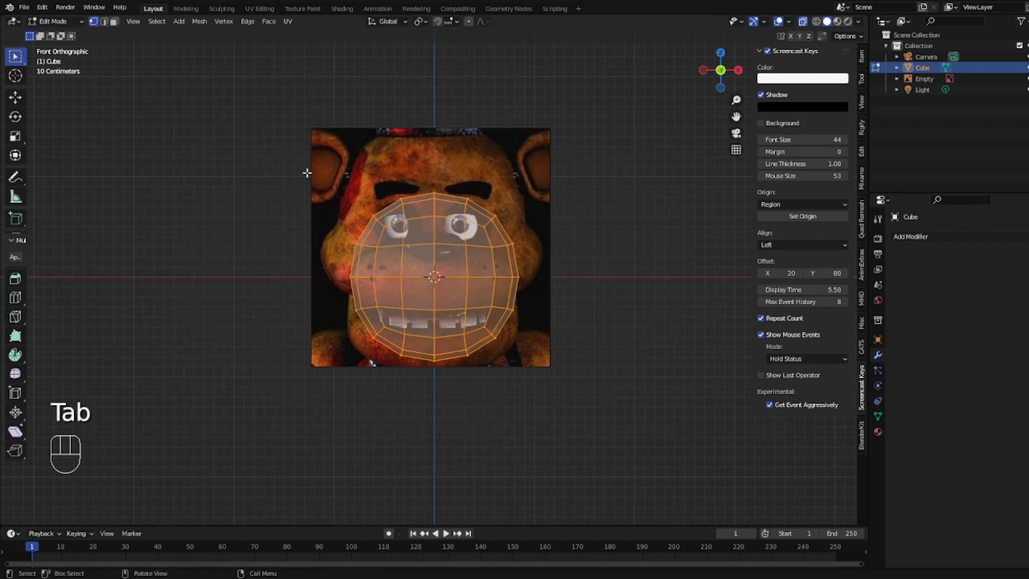
{"action": "key", "text": "3"}
{"action": "left_click_drag", "start_coordinate": [311, 170], "coordinate": [428, 411]}
{"action": "right_click", "coordinate": [541, 391]}
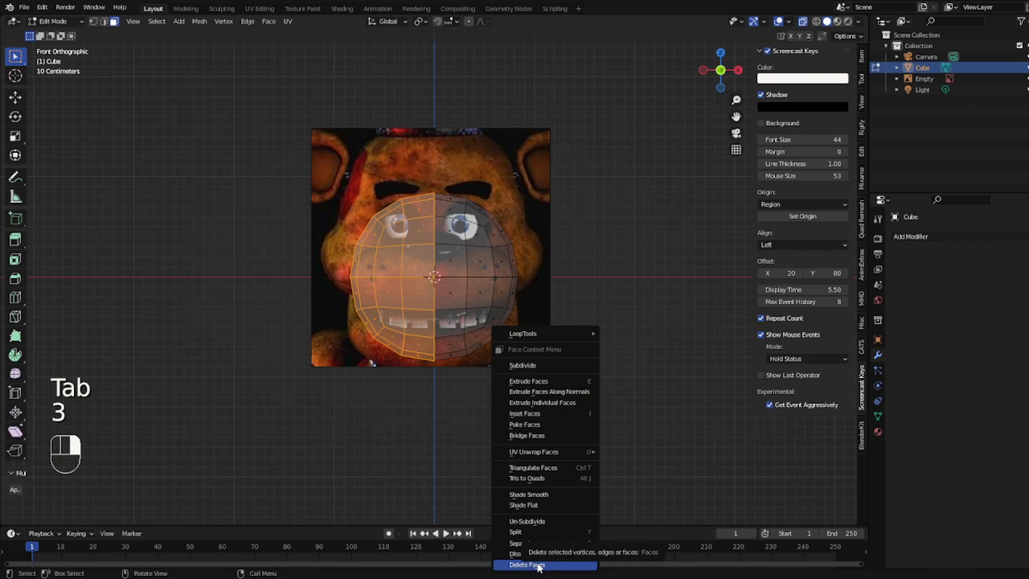
{"action": "left_click_drag", "start_coordinate": [309, 140], "coordinate": [434, 402]}
{"action": "right_click", "coordinate": [506, 324]}
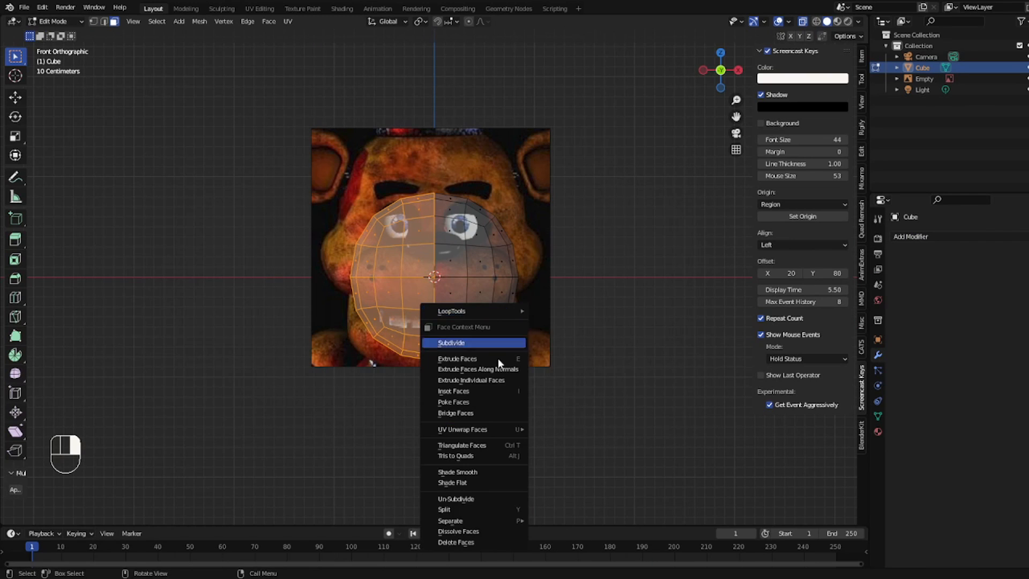
{"action": "left_click", "coordinate": [473, 542]}
- Delete the faces in the lower half of the remaining mesh, below the horizontal centre line
{"action": "left_click_drag", "start_coordinate": [609, 427], "coordinate": [324, 282]}
{"action": "right_click", "coordinate": [549, 292]}
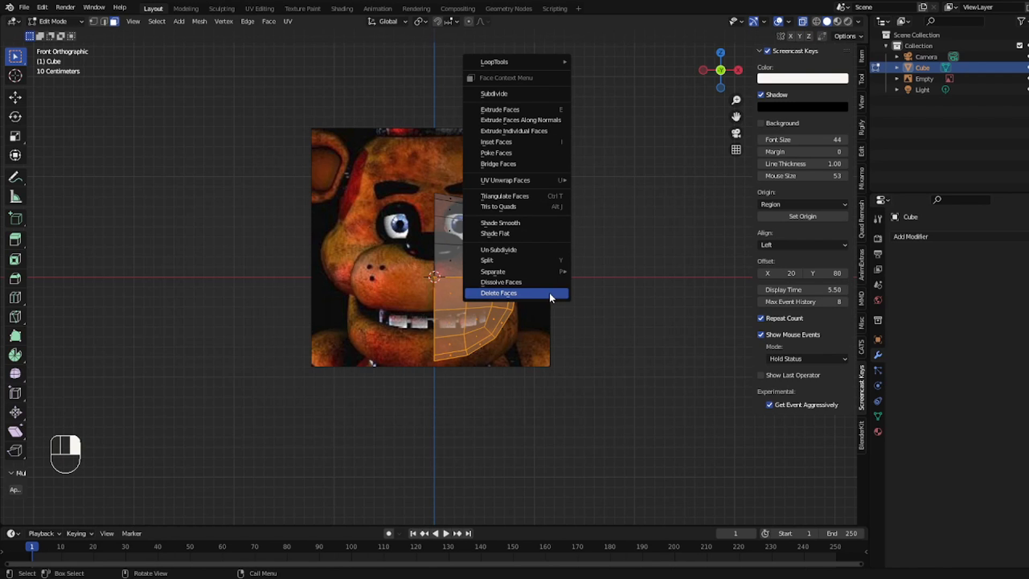
{"action": "left_click", "coordinate": [550, 294]}
- Add a Mirror modifier on the X axis and turn on its On Cage display
{"action": "left_click", "coordinate": [917, 237]}
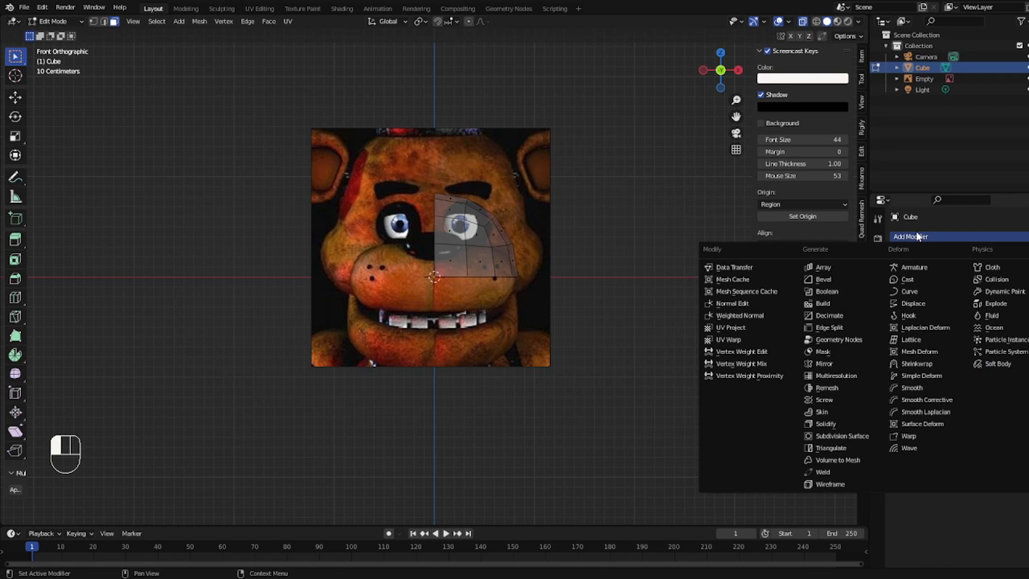
{"action": "left_click", "coordinate": [845, 363]}
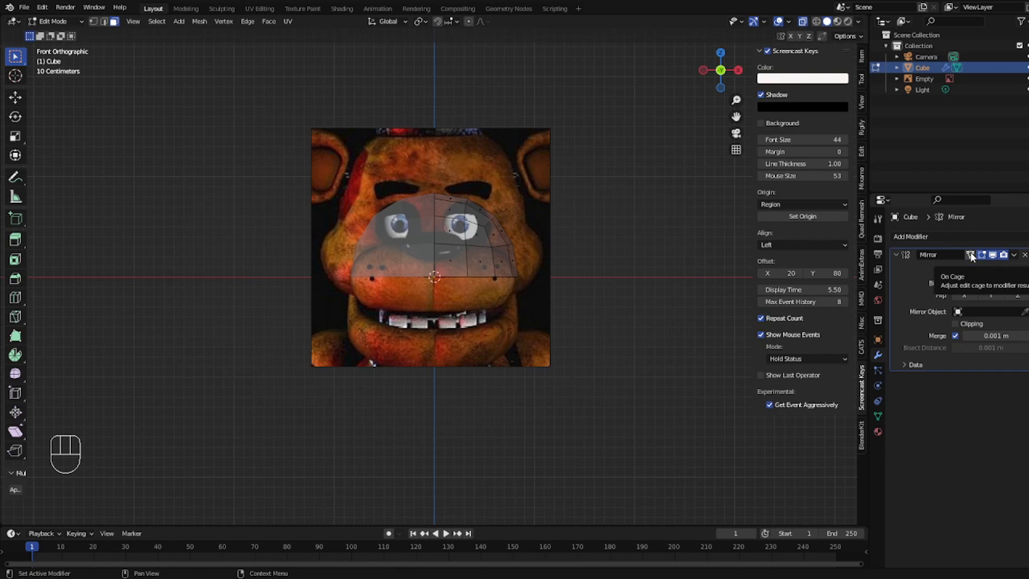
{"action": "left_click", "coordinate": [970, 256]}
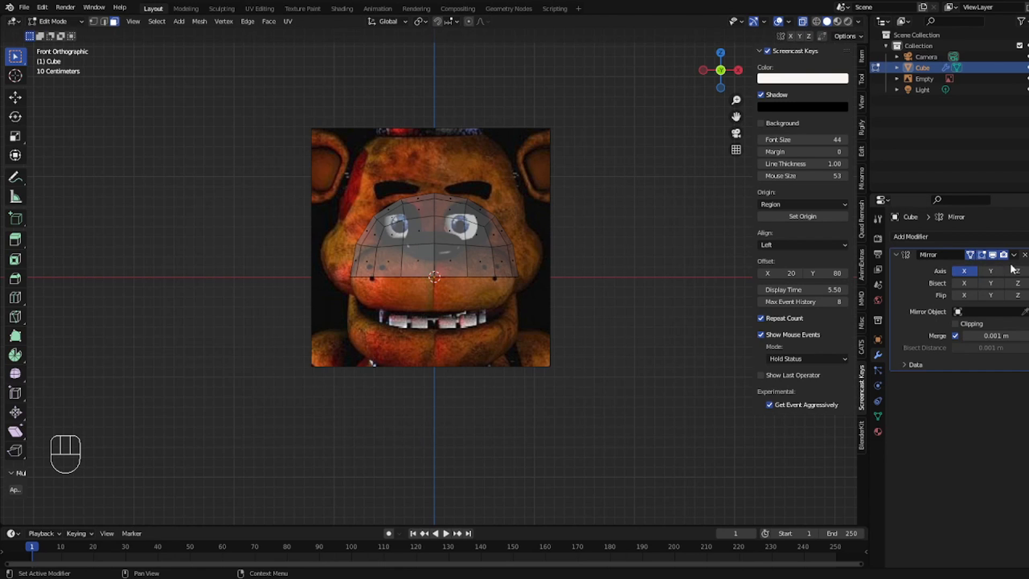
- Select the entire dome mesh and enable Clipping in the Mirror modifier
{"action": "key", "text": "a"}
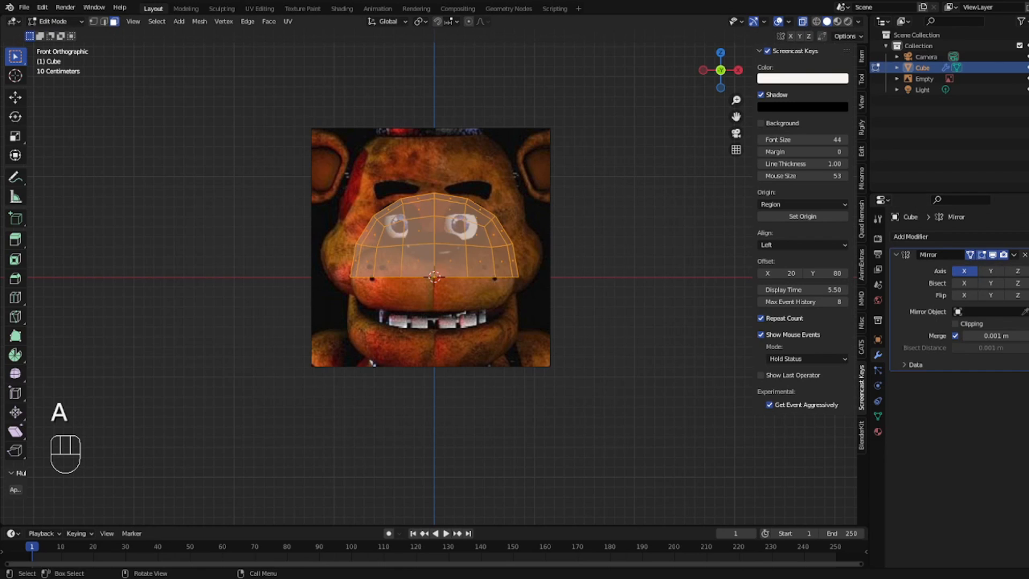
{"action": "key", "text": "s"}
{"action": "key", "text": "g"}
{"action": "key", "text": "ctrl+z"}
{"action": "left_click", "coordinate": [955, 324]}
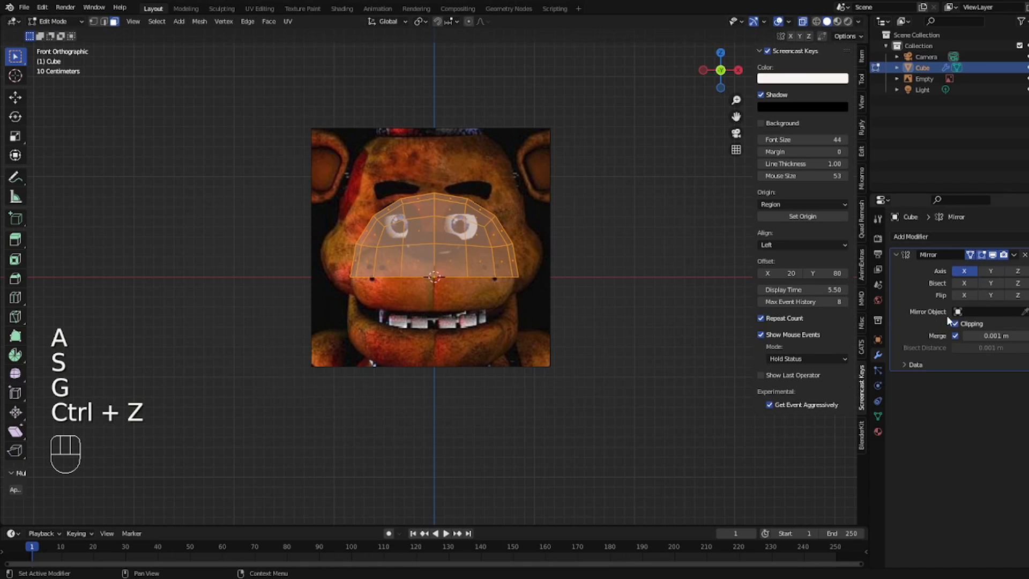
{"action": "key", "text": "g"}
{"action": "right_click", "coordinate": [509, 184]}
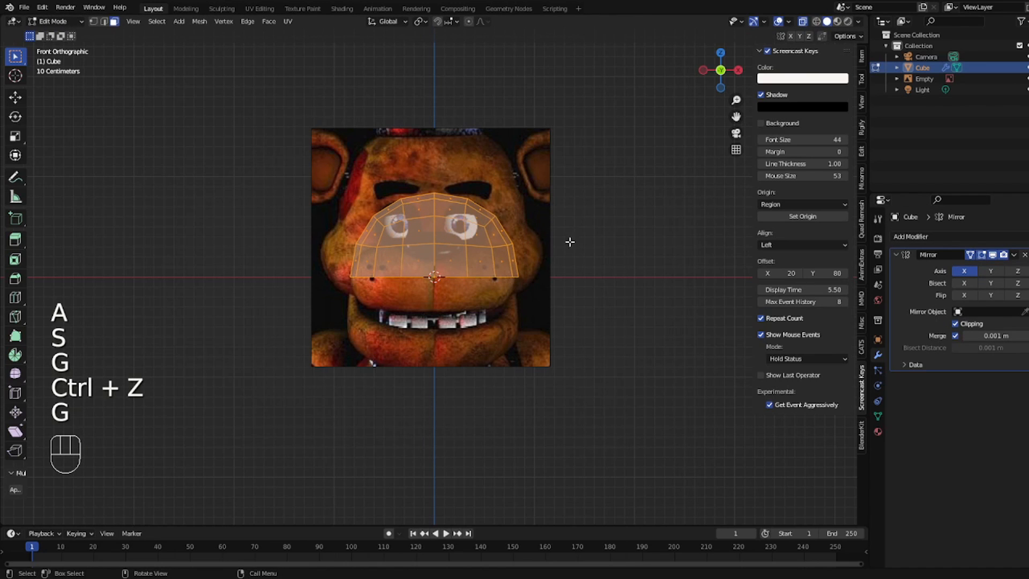
{"action": "key", "text": "s"}
{"action": "key", "text": "g"}
{"action": "left_click", "coordinate": [519, 195]}
{"action": "key", "text": "ctrl+z"}
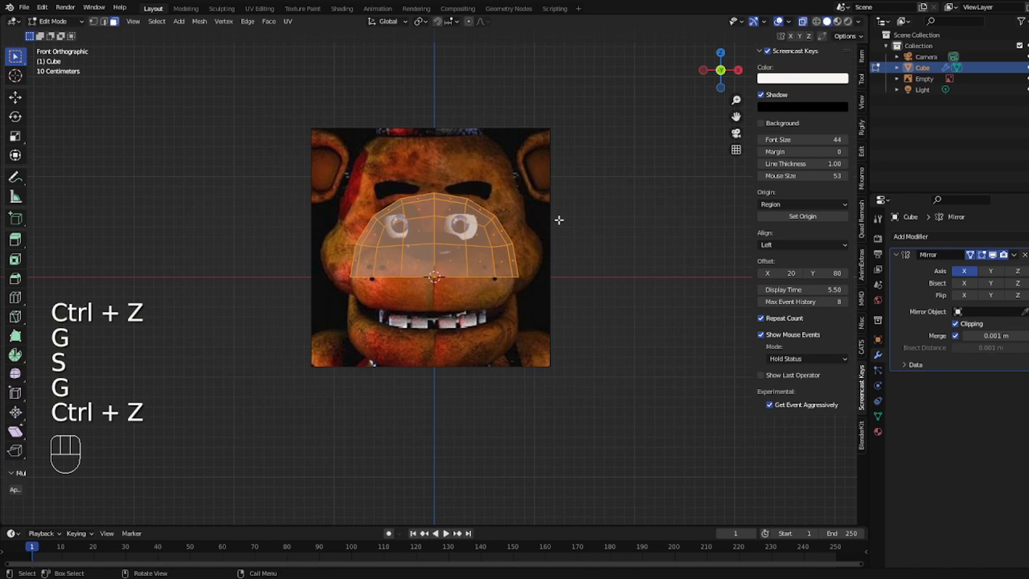
- Enlarge the whole dome slightly and move it up over the bear's forehead
{"action": "key", "text": "s"}
{"action": "right_click", "coordinate": [570, 226]}
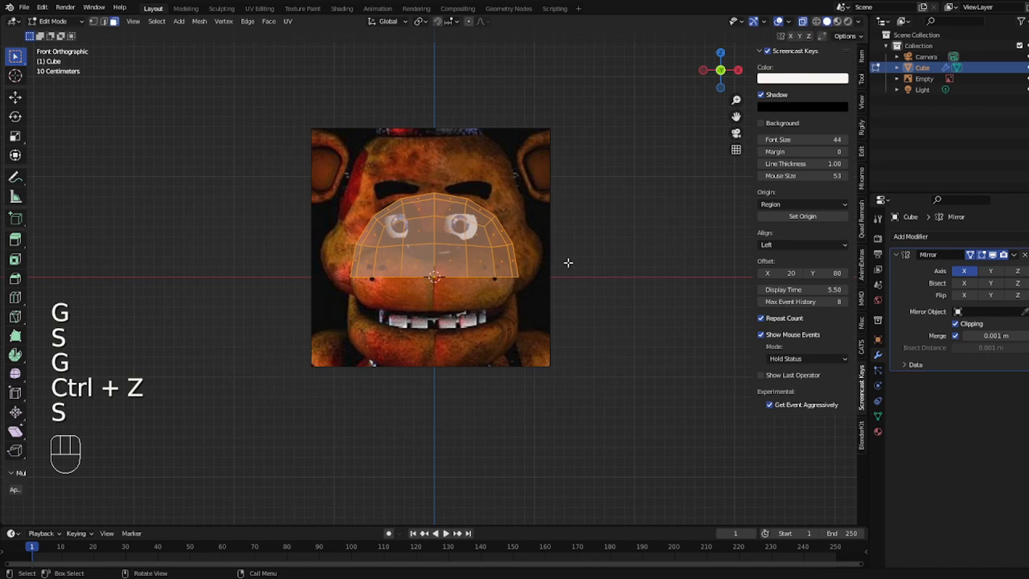
{"action": "key", "text": "g"}
{"action": "left_click", "coordinate": [579, 209]}
{"action": "key", "text": "1"}
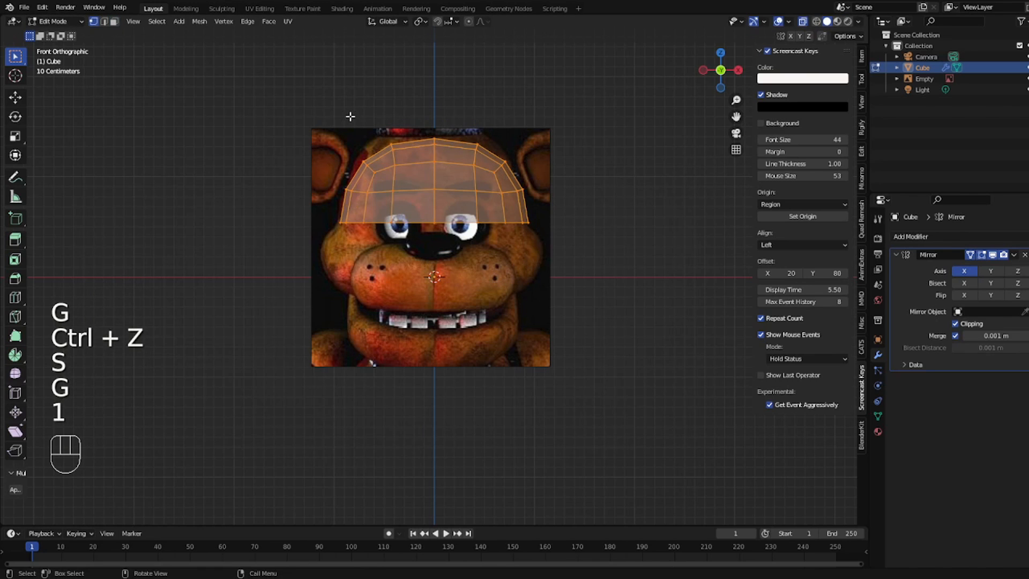
- Stretch the dome slightly along Z and adjust its height to meet the top of the bear's head
{"action": "key", "text": "g"}
{"action": "key", "text": "z"}
{"action": "key", "text": "s"}
{"action": "key", "text": "z"}
{"action": "key", "text": "g"}
{"action": "key", "text": "z"}
{"action": "left_click", "coordinate": [643, 160]}
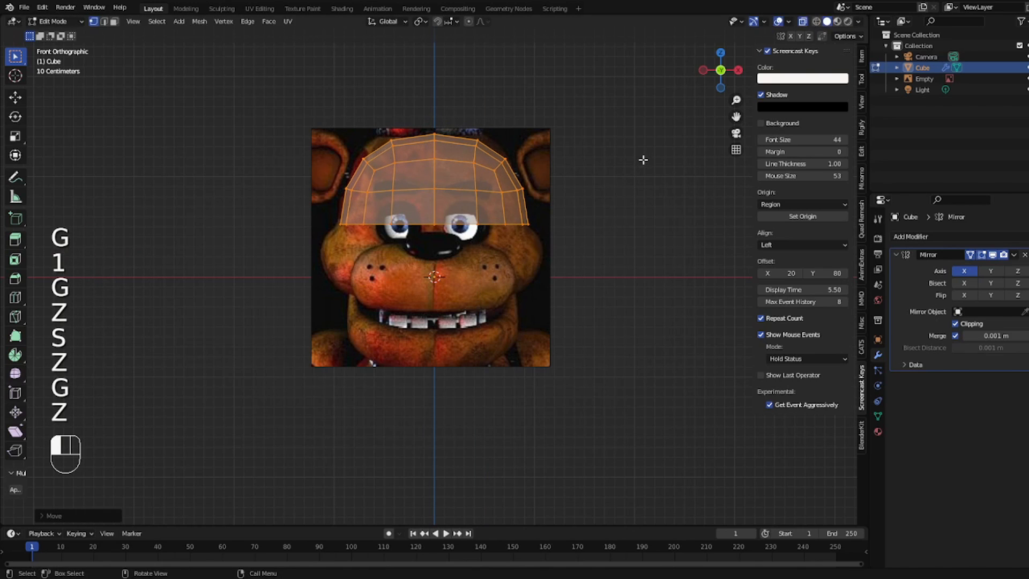
- Select the upper corner faces of the dome and move them slightly up and outward toward the head outline
{"action": "key", "text": "3"}
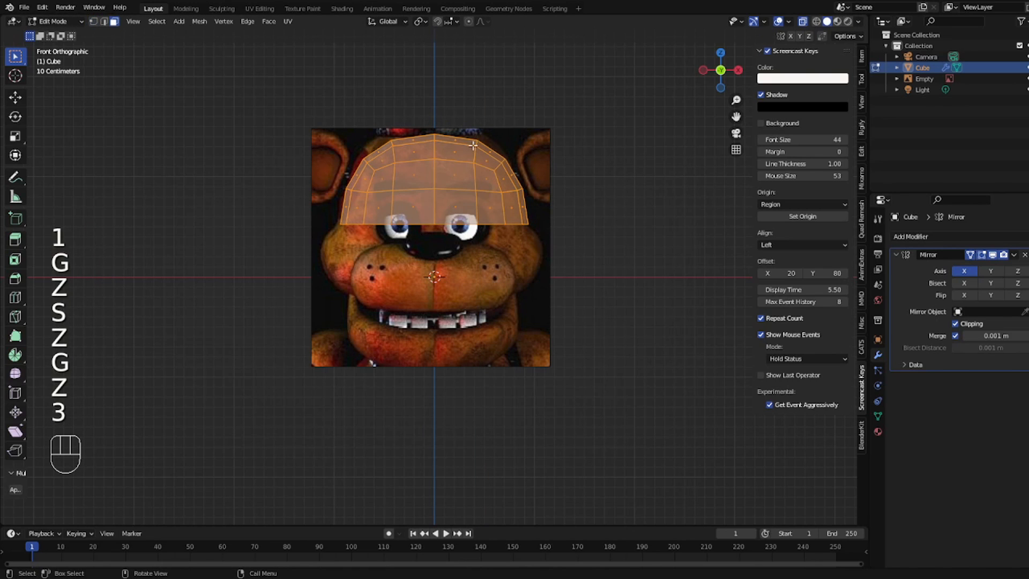
{"action": "left_click", "coordinate": [560, 137]}
{"action": "left_click_drag", "start_coordinate": [473, 144], "coordinate": [538, 206]}
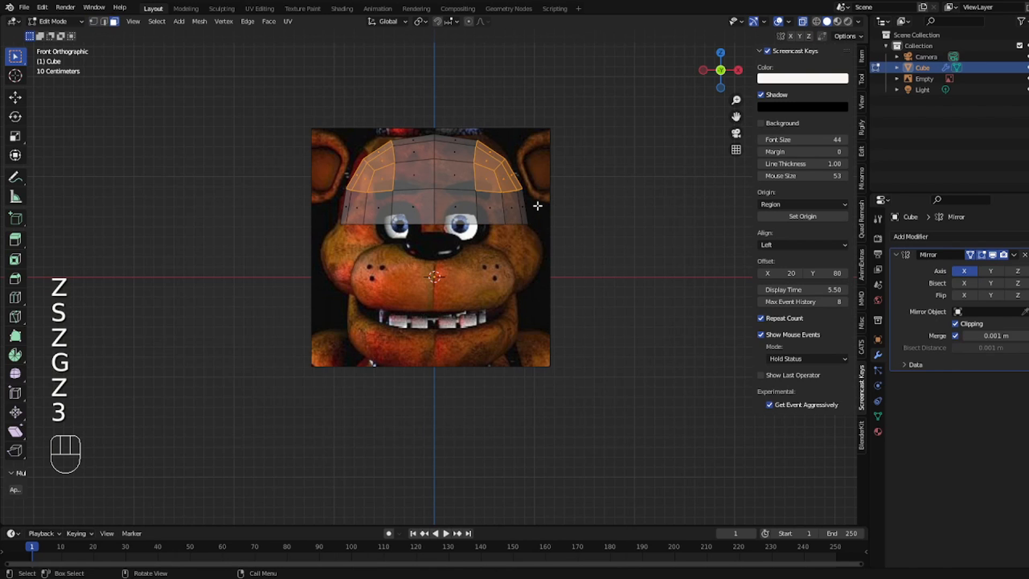
{"action": "left_click_drag", "start_coordinate": [483, 133], "coordinate": [542, 207]}
{"action": "key", "text": "g"}
{"action": "left_click", "coordinate": [584, 221]}
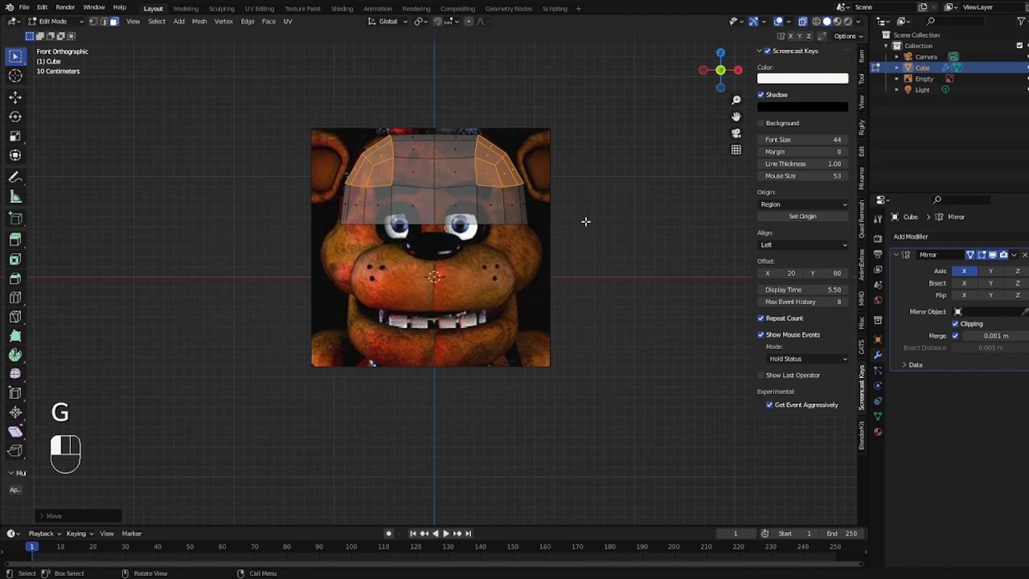
- Reposition the vertices along the dome's upper corners and sides to follow the outline of the bear's head
{"action": "key", "text": "1"}
{"action": "key", "text": "g"}
{"action": "key", "text": "Tab"}
{"action": "key", "text": "Tab"}
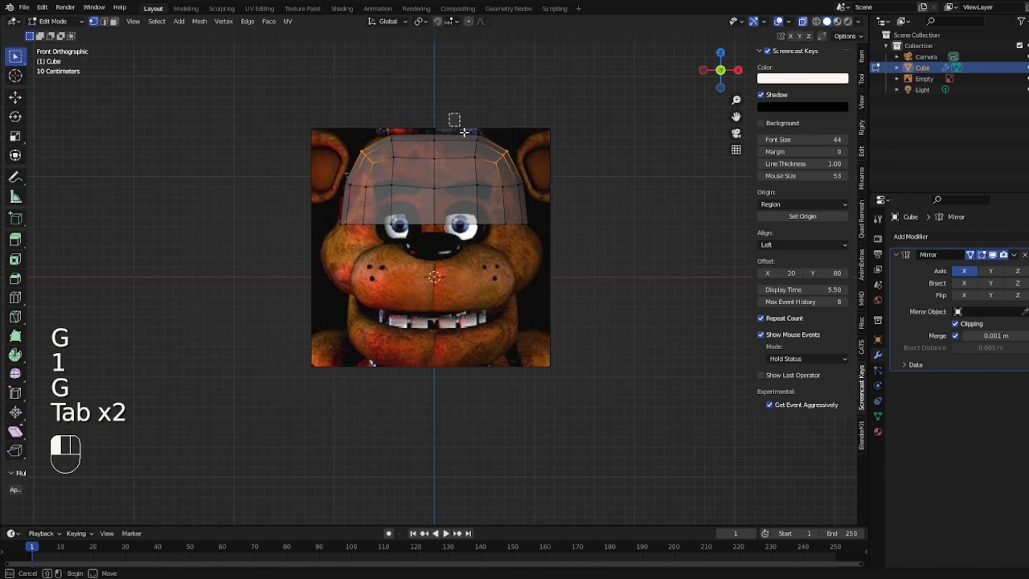
{"action": "key", "text": "g"}
{"action": "left_click", "coordinate": [492, 141]}
{"action": "key", "text": "g"}
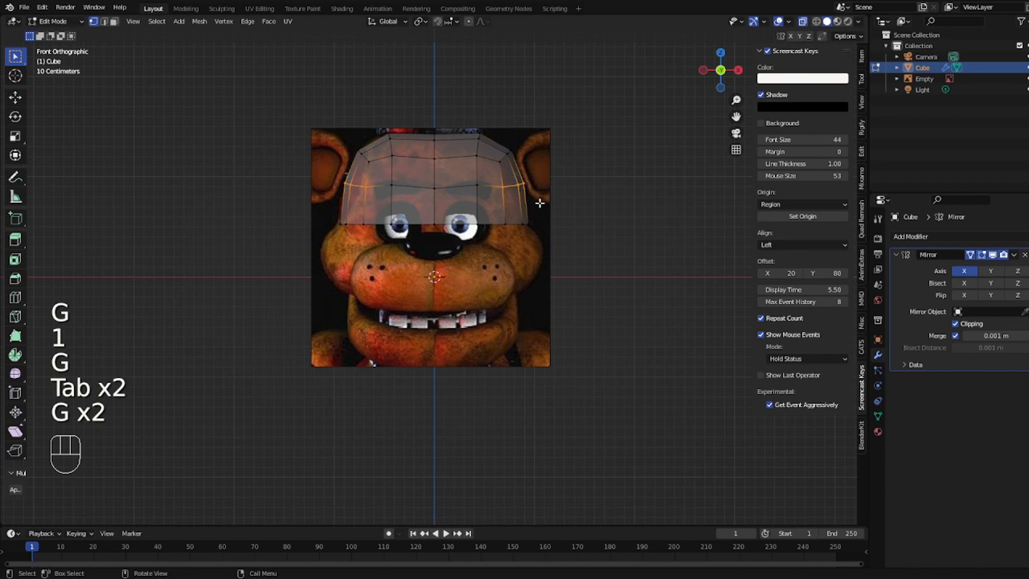
{"action": "key", "text": "g"}
{"action": "left_click", "coordinate": [542, 202]}
- Adjust the vertices of the brow row and the dome's lower edge to fit the reference face
{"action": "key", "text": "Tab"}
{"action": "key", "text": "Tab"}
{"action": "key", "text": "g"}
{"action": "left_click", "coordinate": [541, 209]}
{"action": "key", "text": "g"}
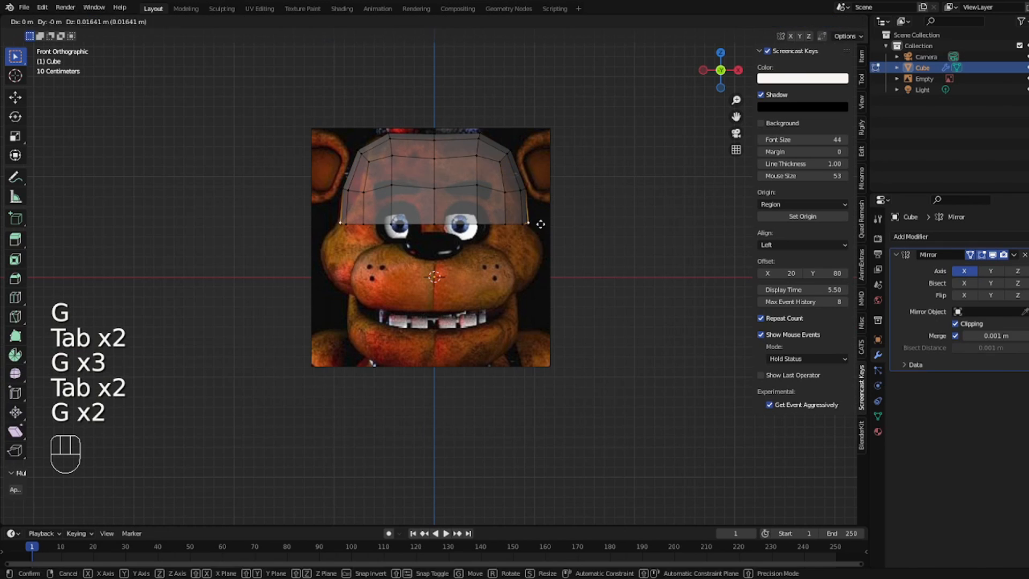
{"action": "left_click", "coordinate": [535, 224]}
{"action": "key", "text": "g"}
{"action": "left_click", "coordinate": [436, 218]}
- Extrude the dome's whole bottom edge loop down along Z by about 0.64 m, over the bear's muzzle
{"action": "left_click_drag", "start_coordinate": [338, 207], "coordinate": [616, 302]}
{"action": "middle_click_drag", "start_coordinate": [590, 223], "coordinate": [597, 220], "text": "shift"}
{"action": "key", "text": "e"}
{"action": "key", "text": "z"}
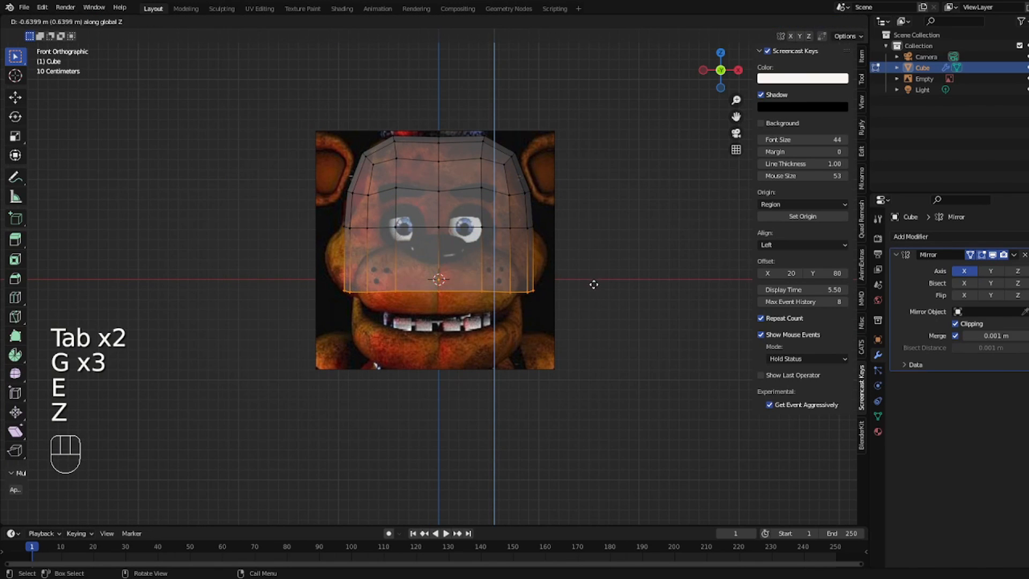
{"action": "left_click", "coordinate": [593, 283]}
- Scale the extruded bottom edge loop and move it slightly lower on the muzzle
{"action": "key", "text": "s"}
{"action": "key", "text": "s"}
{"action": "key", "text": "z"}
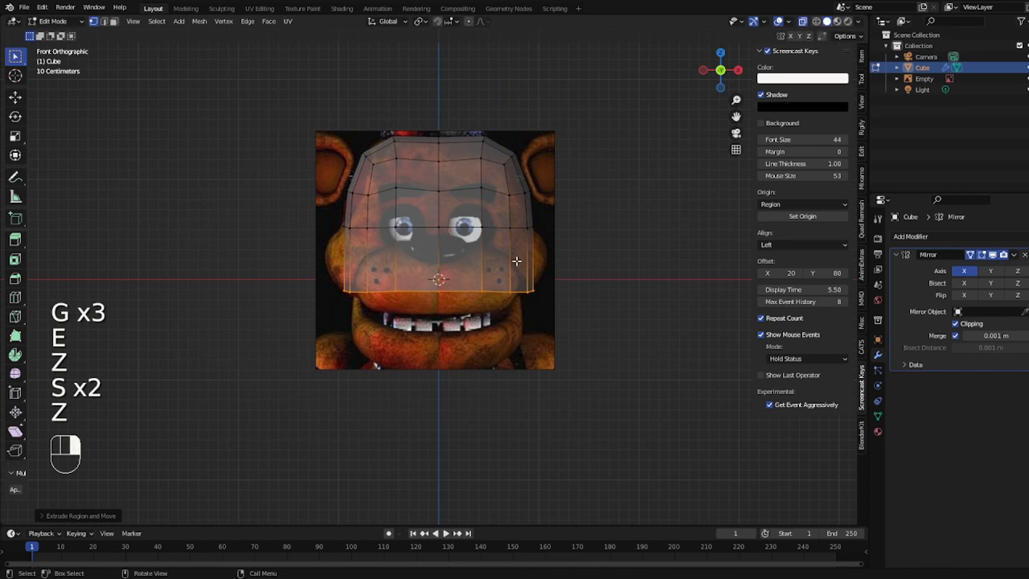
{"action": "key", "text": "s"}
{"action": "key", "text": "z"}
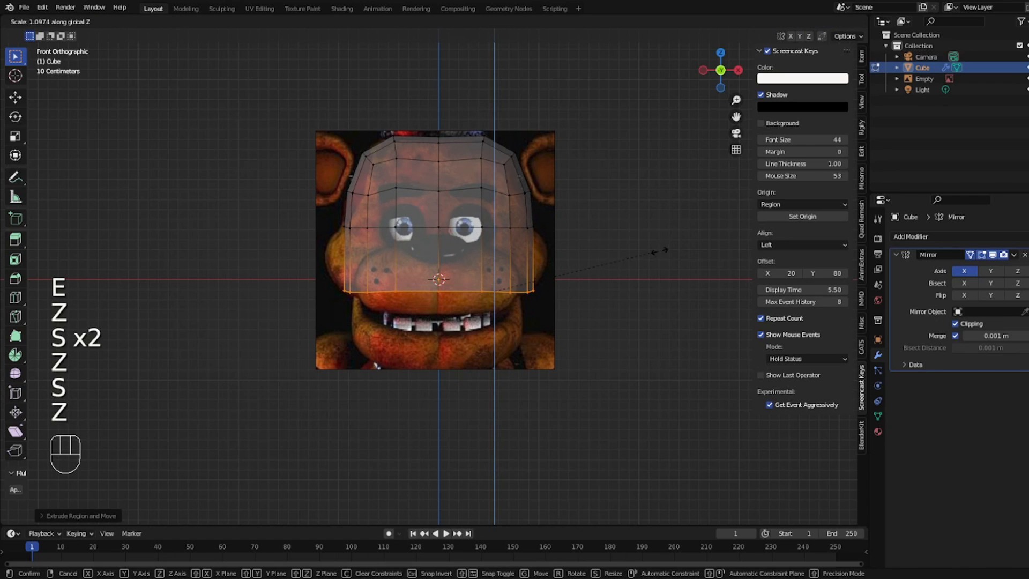
{"action": "left_click", "coordinate": [542, 266]}
{"action": "key", "text": "g"}
{"action": "key", "text": "g"}
{"action": "left_click", "coordinate": [564, 268]}
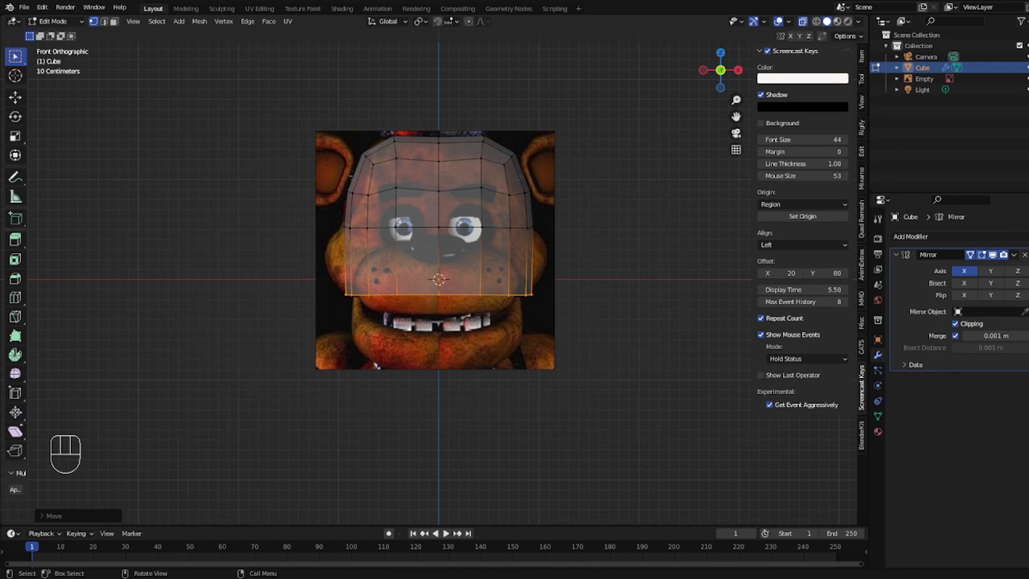
- Add two evenly spaced horizontal loop cuts across the extruded muzzle band
{"action": "left_click", "coordinate": [470, 283]}
{"action": "key", "text": "1"}
{"action": "scroll", "coordinate": [564, 272], "scroll_direction": "up", "scroll_amount": 3}
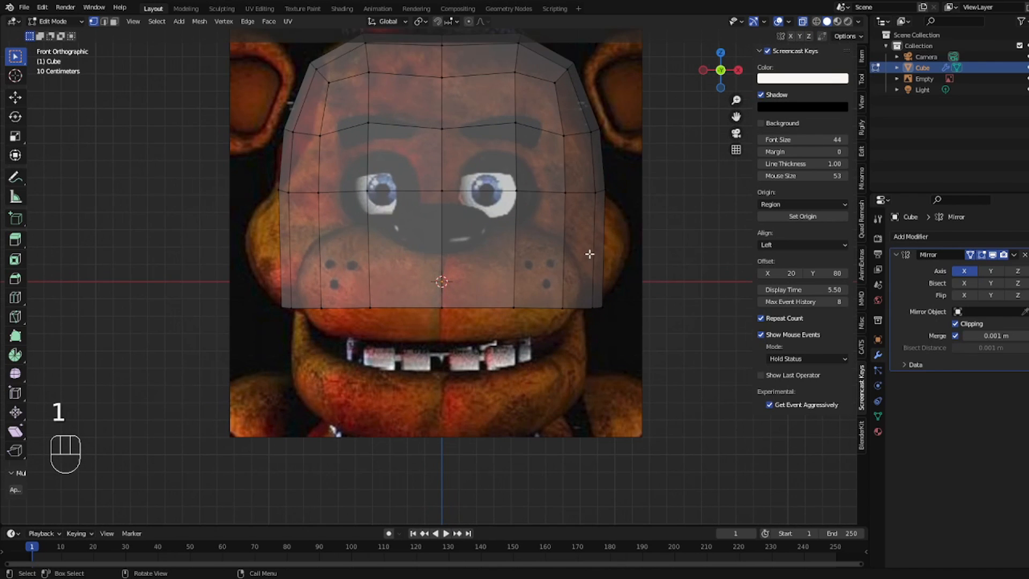
{"action": "scroll", "coordinate": [591, 252], "scroll_direction": "down", "scroll_amount": 2}
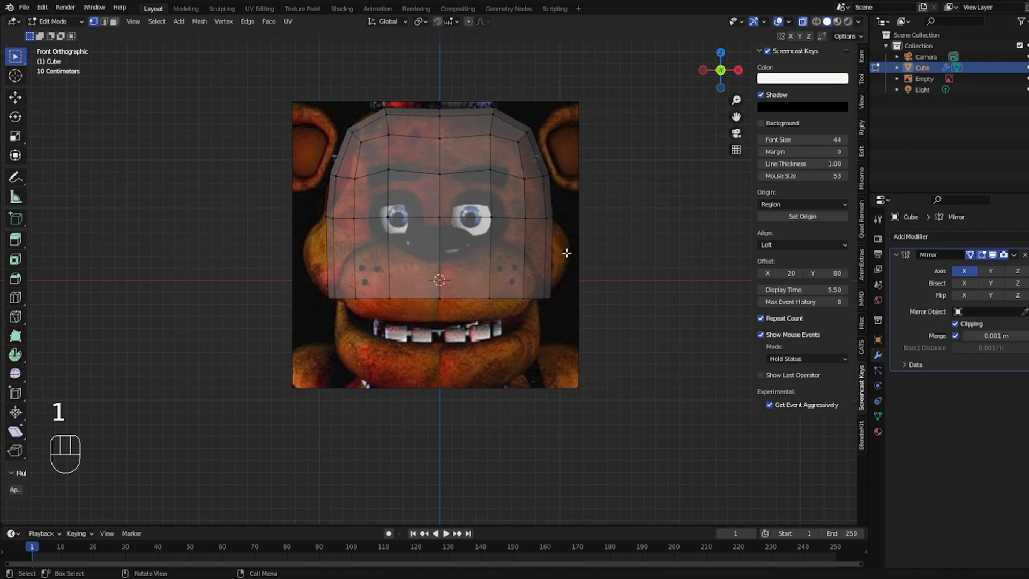
{"action": "key", "text": "ctrl+r"}
{"action": "scroll", "coordinate": [551, 252], "scroll_direction": "up", "scroll_amount": 1}
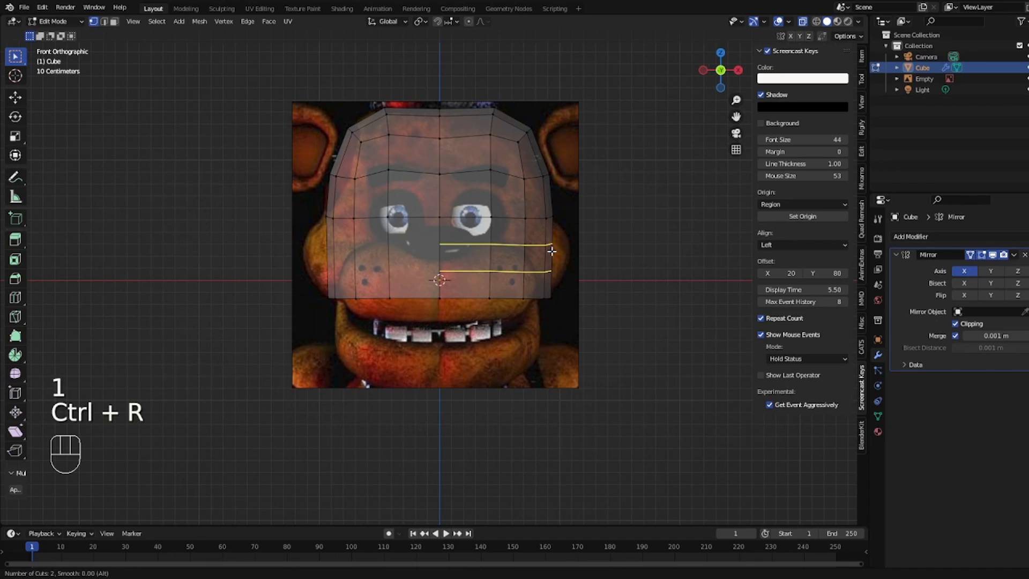
{"action": "left_click", "coordinate": [551, 251]}
{"action": "right_click", "coordinate": [551, 251]}
- Select the outer side faces of the muzzle's middle band and move them outward to the reference's cheeks
{"action": "key", "text": "3"}
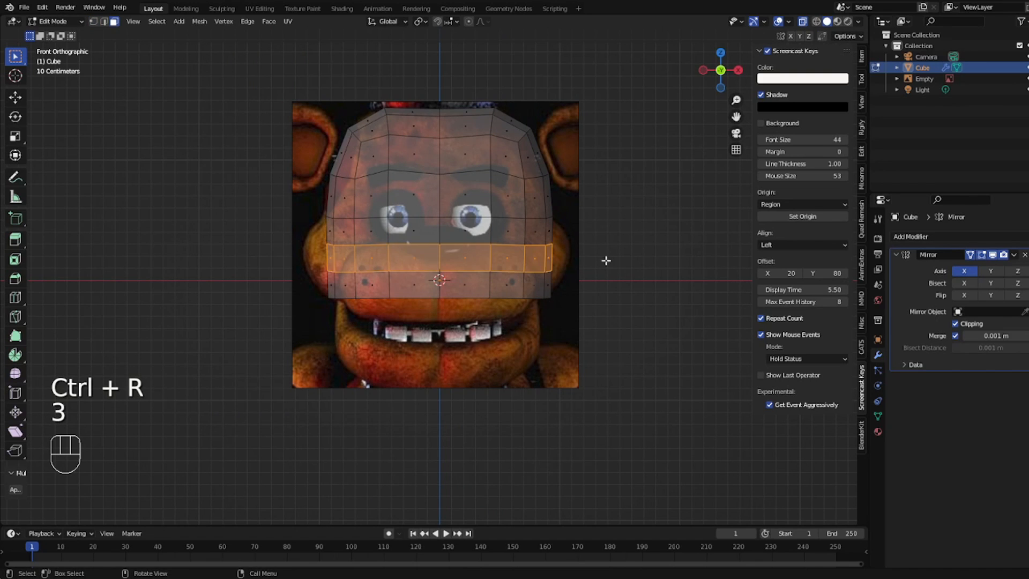
{"action": "left_click", "coordinate": [628, 262]}
{"action": "left_click_drag", "start_coordinate": [529, 248], "coordinate": [555, 269]}
{"action": "key", "text": "g"}
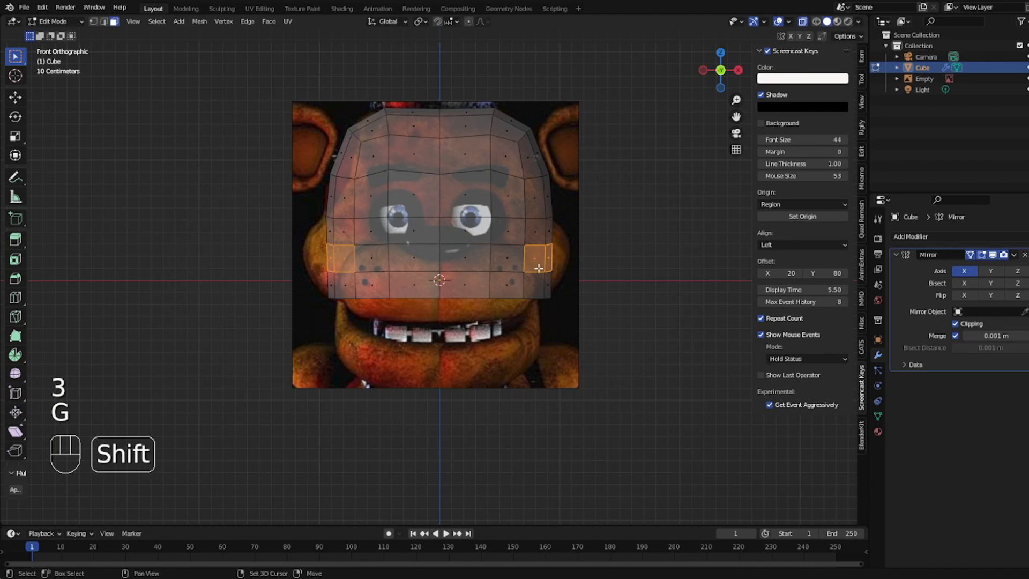
{"action": "key", "text": "g"}
{"action": "key", "text": "Tab"}
{"action": "key", "text": "Tab"}
{"action": "key", "text": "g"}
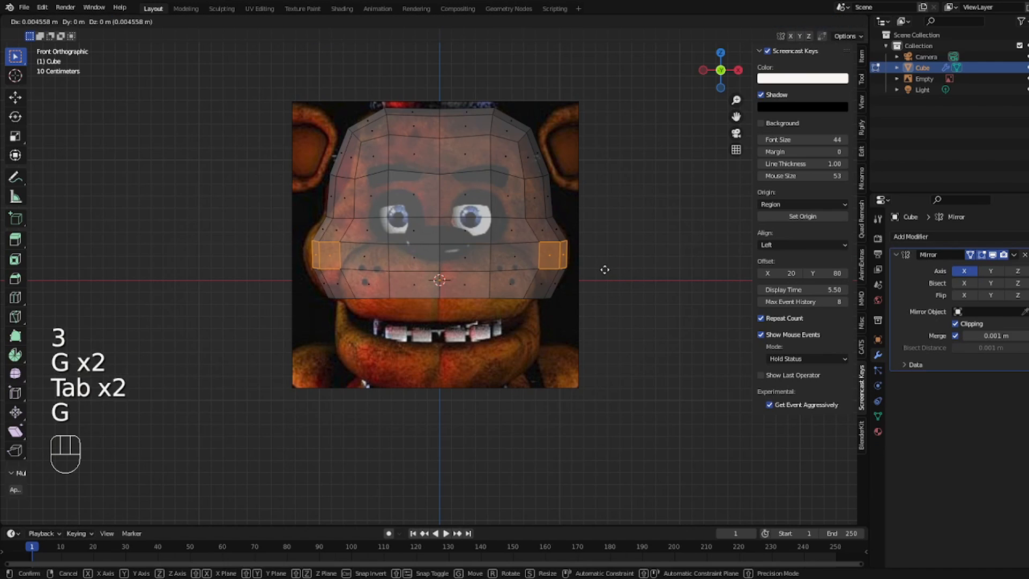
{"action": "left_click", "coordinate": [606, 269]}
- Reposition the vertices at the muzzle's bottom corners, upper cheek row and eye-level sides to follow the cheek outline
{"action": "key", "text": "1"}
{"action": "key", "text": "g"}
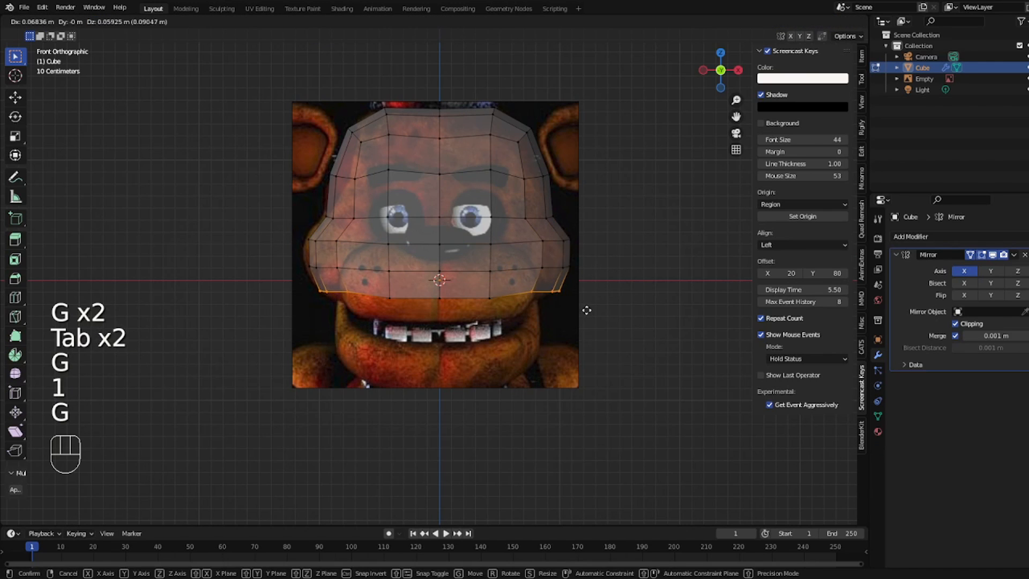
{"action": "left_click", "coordinate": [583, 310]}
{"action": "key", "text": "g"}
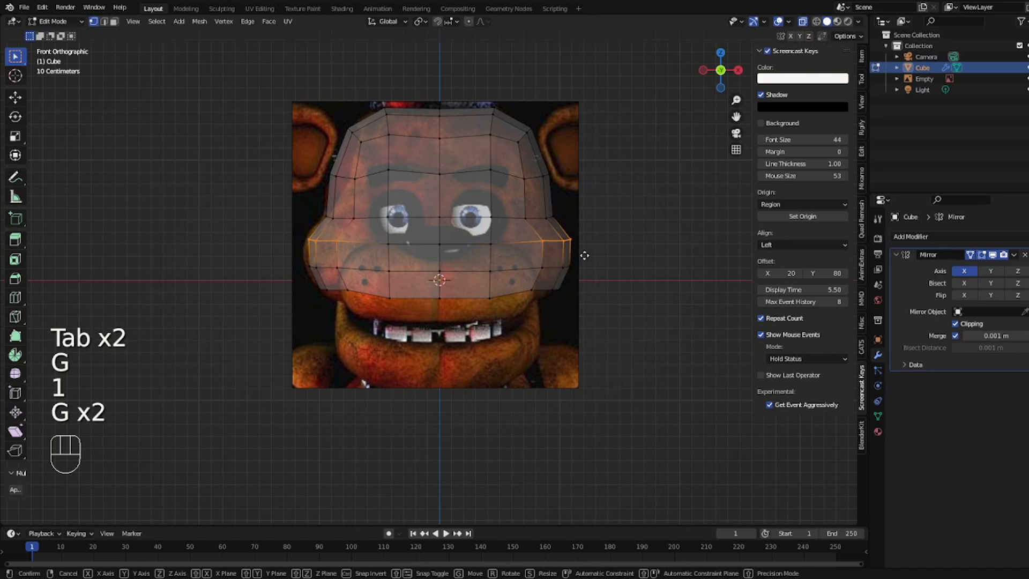
{"action": "left_click", "coordinate": [581, 243]}
{"action": "left_click_drag", "start_coordinate": [516, 205], "coordinate": [557, 218]}
{"action": "key", "text": "g"}
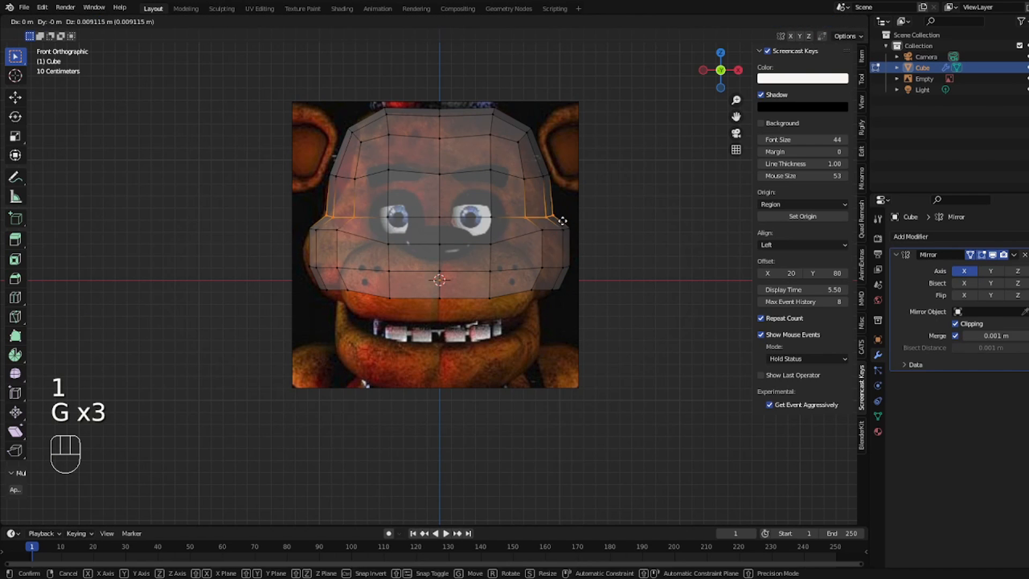
{"action": "left_click", "coordinate": [558, 218]}
- Slide the brow-row vertex above the eye and the one on the centre line along their edges to even out the row
{"action": "key", "text": "Tab"}
{"action": "key", "text": "Tab"}
{"action": "key", "text": "1"}
{"action": "left_click_drag", "start_coordinate": [479, 152], "coordinate": [500, 189]}
{"action": "key", "text": "g"}
{"action": "key", "text": "g"}
{"action": "left_click", "coordinate": [488, 190]}
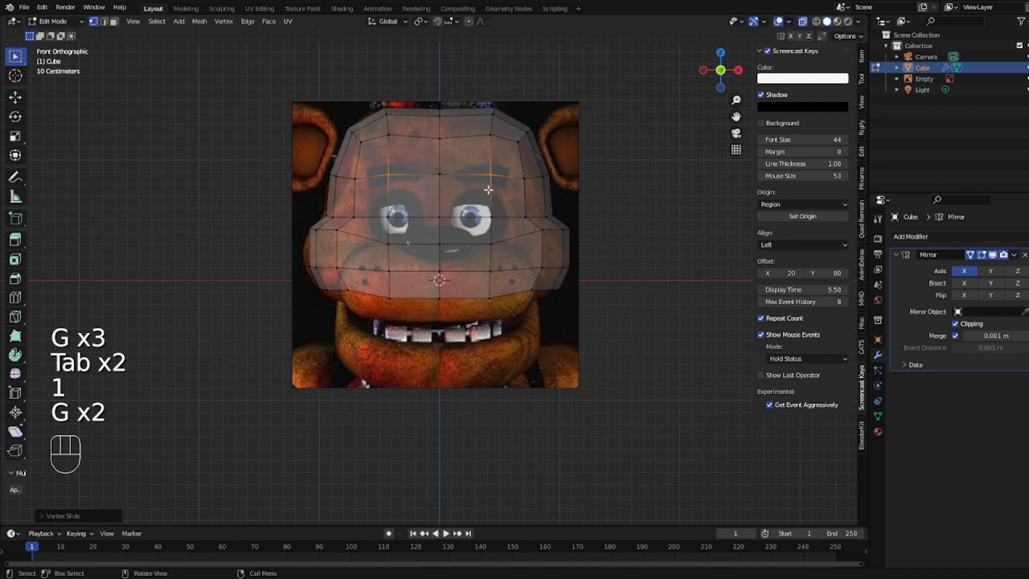
{"action": "left_click_drag", "start_coordinate": [413, 157], "coordinate": [450, 199]}
{"action": "key", "text": "g"}
{"action": "key", "text": "g"}
{"action": "left_click", "coordinate": [448, 211]}
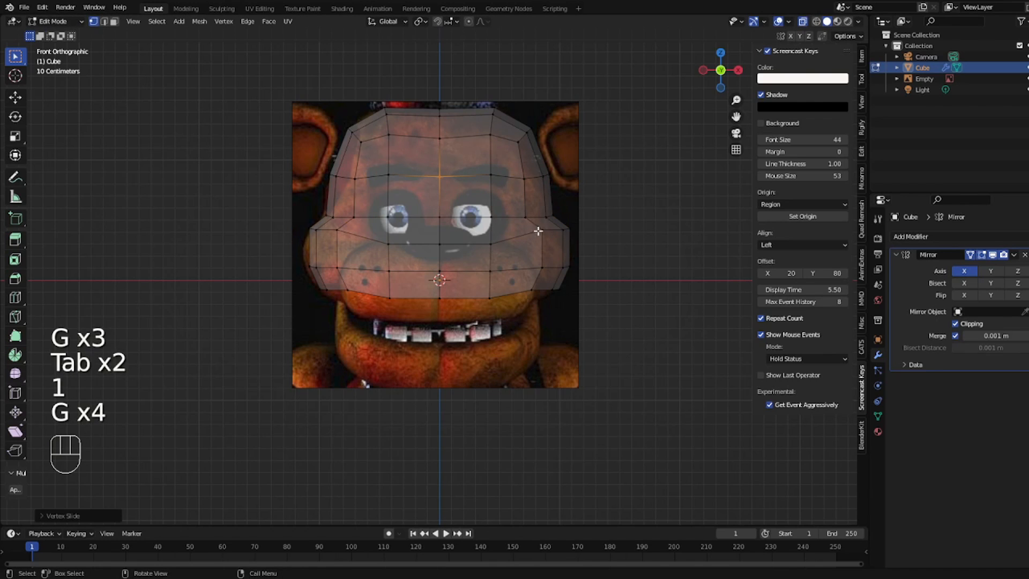
- Slide the inner upper cheek vertex slightly down along its edge
{"action": "left_click_drag", "start_coordinate": [536, 226], "coordinate": [547, 243]}
{"action": "key", "text": "g"}
{"action": "key", "text": "g"}
{"action": "left_click", "coordinate": [541, 235]}
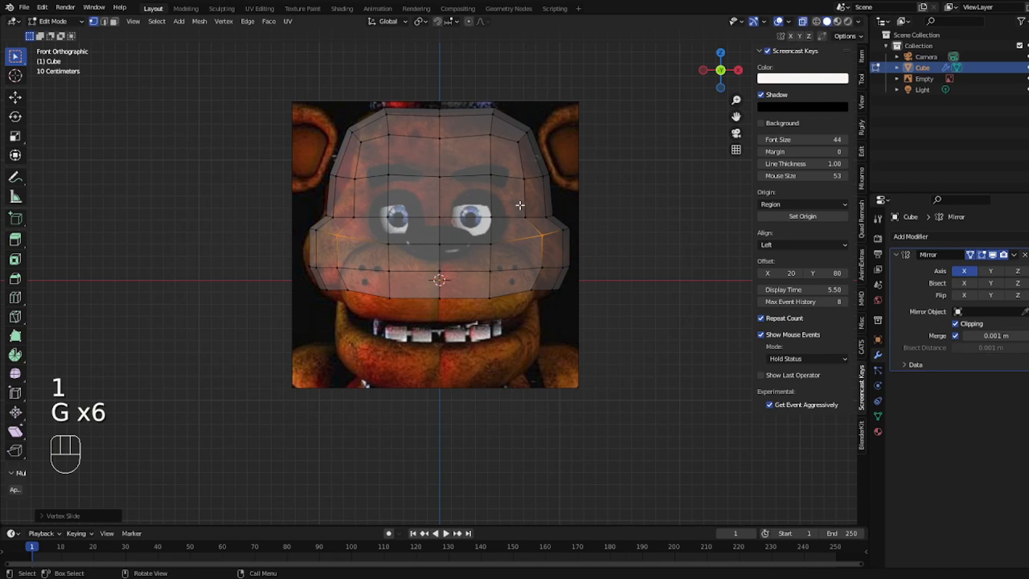
- Add a vertical loop cut beside the head's centre line and slide it toward the centre, inside the eye
{"action": "key", "text": "ctrl+r"}
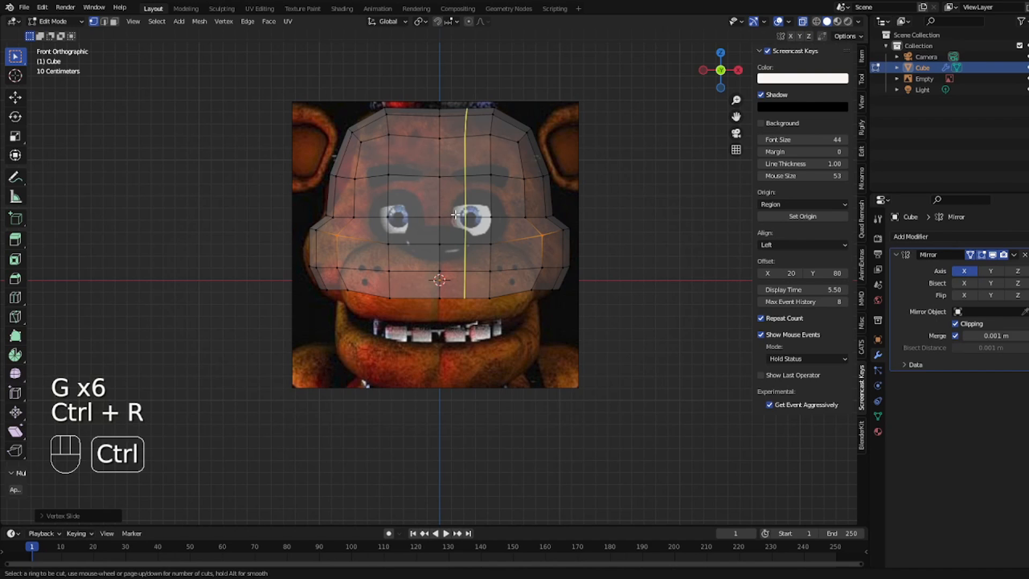
{"action": "left_click", "coordinate": [455, 214]}
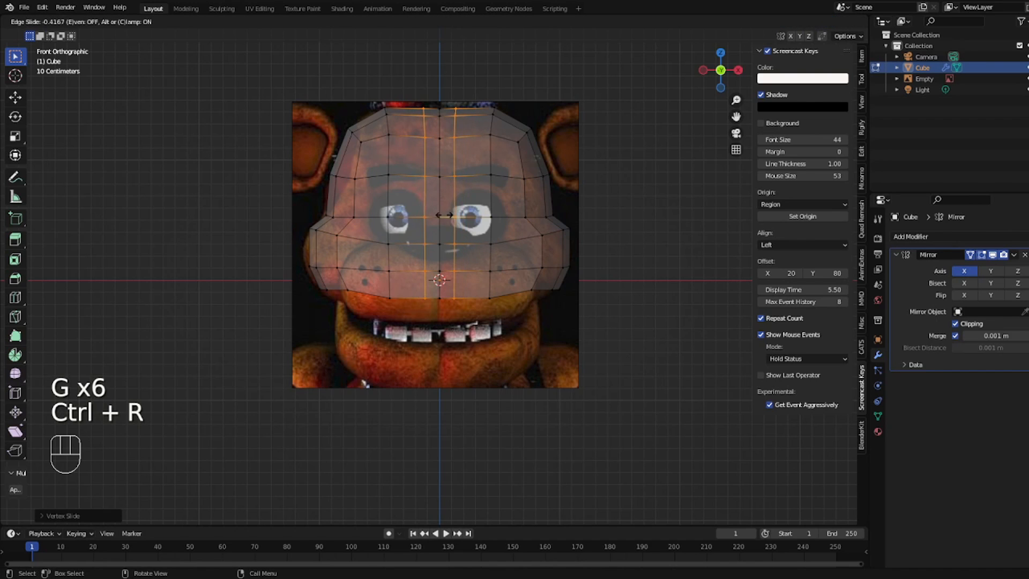
{"action": "left_click", "coordinate": [441, 215]}
- Select only the front faces covering the eye, excluding those at the back of the head, and inset them about 0.08 m
{"action": "key", "text": "3"}
{"action": "left_click_drag", "start_coordinate": [463, 187], "coordinate": [519, 238]}
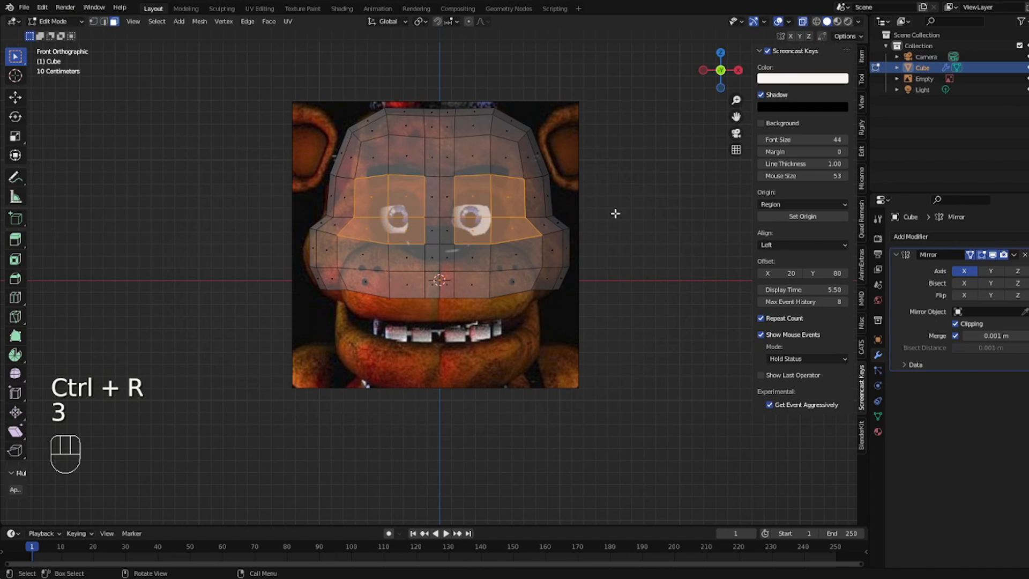
{"action": "mouse_move", "coordinate": [609, 239]}
{"action": "middle_mouse_down"}
{"action": "mouse_move", "coordinate": [470, 260]}
{"action": "mouse_move", "coordinate": [524, 206]}
{"action": "middle_mouse_up"}
{"action": "key", "text": "c"}
{"action": "left_click", "coordinate": [537, 195], "text": "shift"}
{"action": "right_click", "coordinate": [538, 241]}
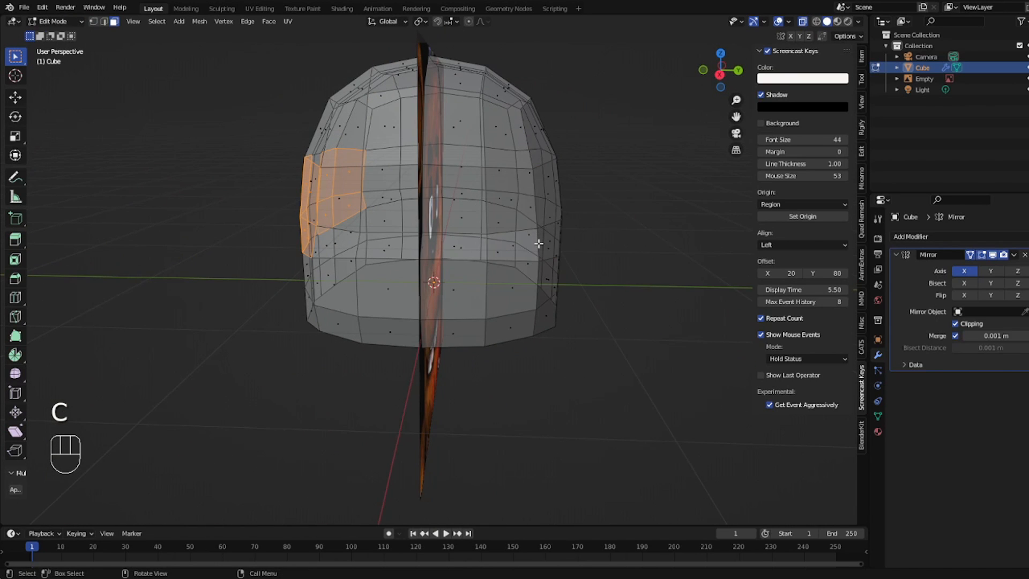
{"action": "key", "text": "KP_1"}
{"action": "key", "text": "i"}
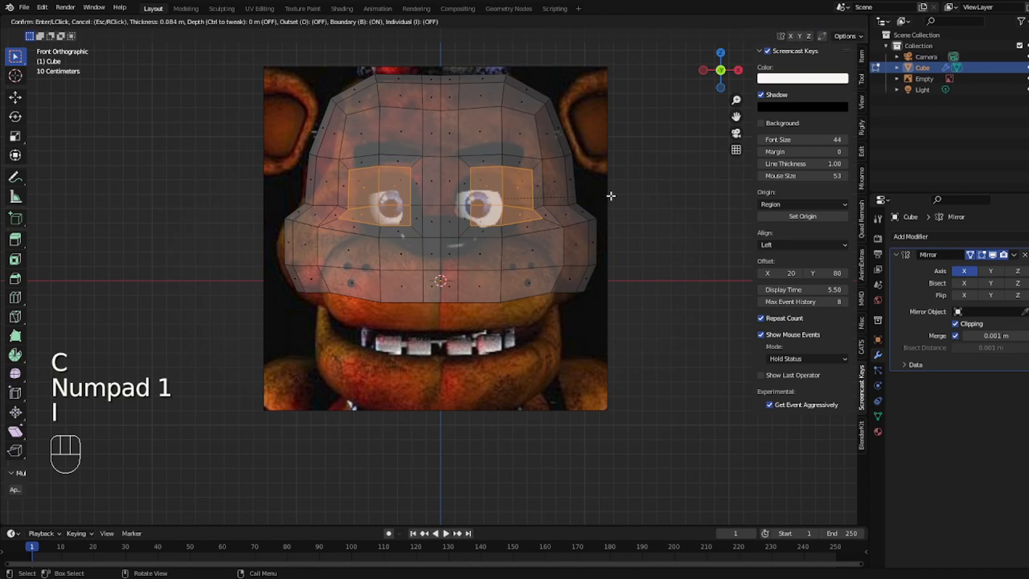
{"action": "left_click", "coordinate": [608, 194]}
- Delete the inset faces to open the eye holes
{"action": "key", "text": "3"}
{"action": "right_click", "coordinate": [608, 203]}
{"action": "left_click", "coordinate": [572, 244]}
{"action": "key", "text": "3"}
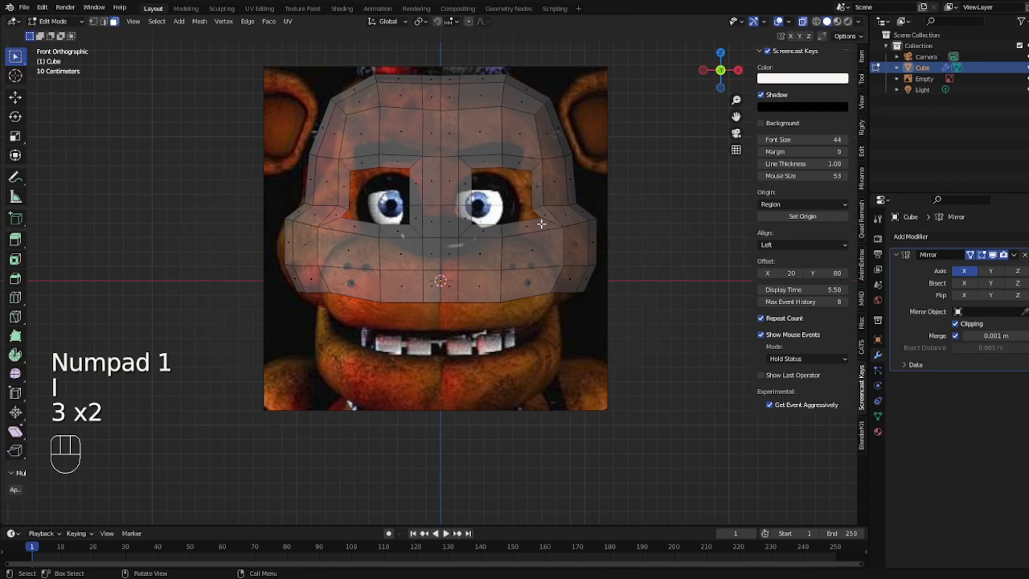
- Select the ring of faces around the eye opening and smooth its vertices
{"action": "left_click", "coordinate": [606, 188], "text": "alt"}
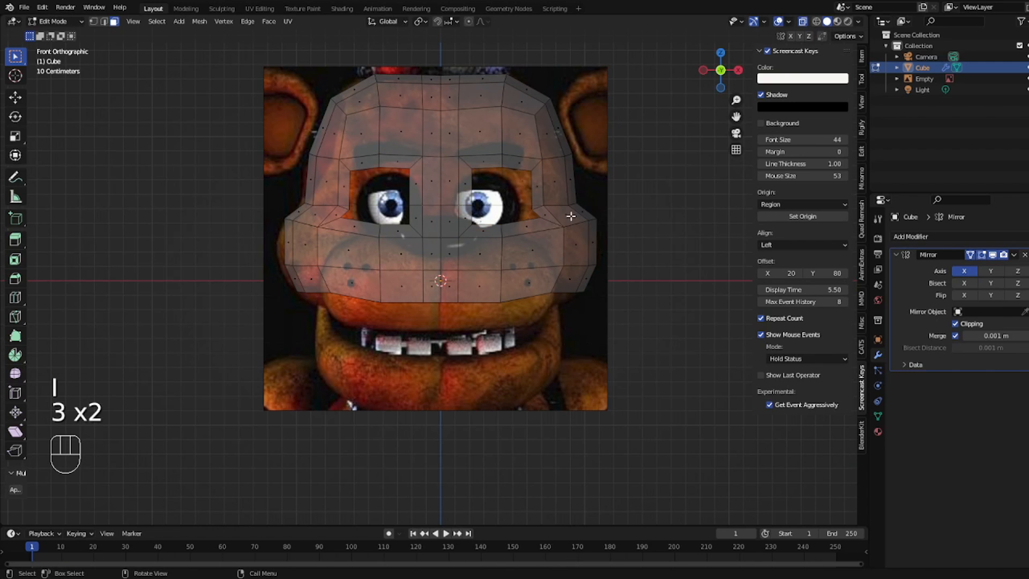
{"action": "left_click", "coordinate": [546, 219], "text": "alt"}
{"action": "left_click", "coordinate": [612, 213]}
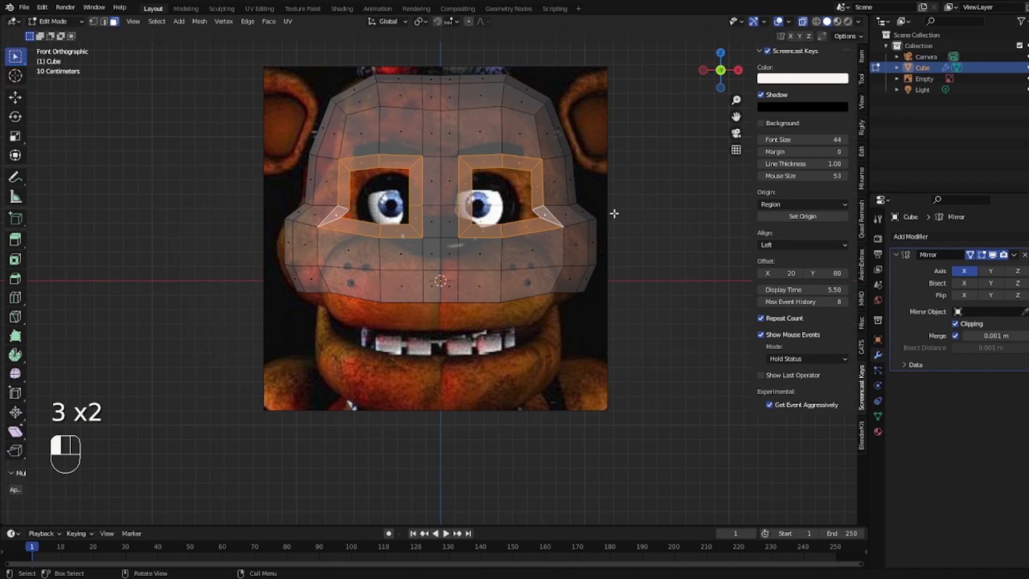
{"action": "scroll", "coordinate": [563, 217], "scroll_direction": "up", "scroll_amount": 5}
{"action": "middle_click_drag", "start_coordinate": [655, 176], "coordinate": [519, 246], "text": "shift"}
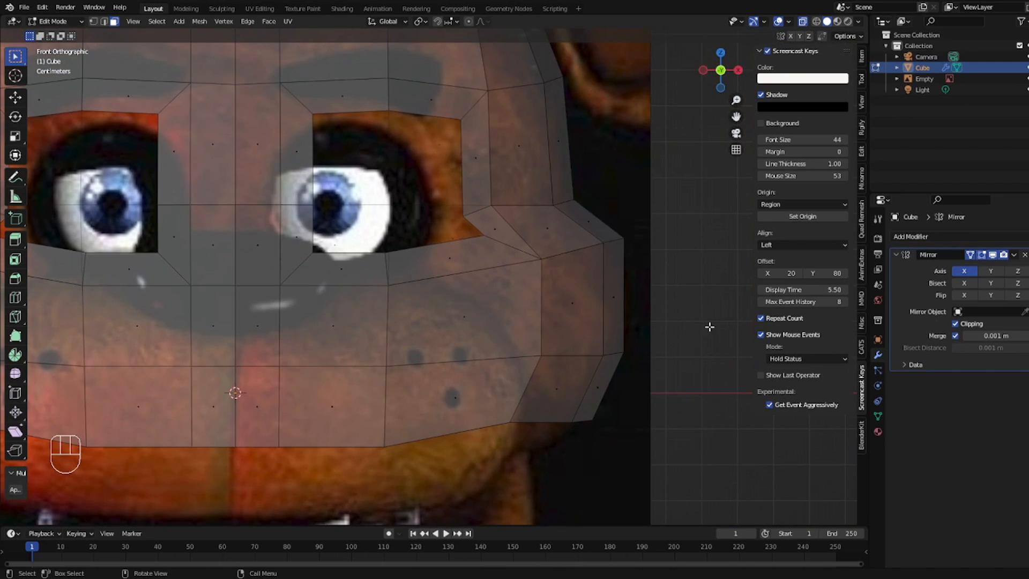
{"action": "left_click", "coordinate": [503, 241], "text": "alt"}
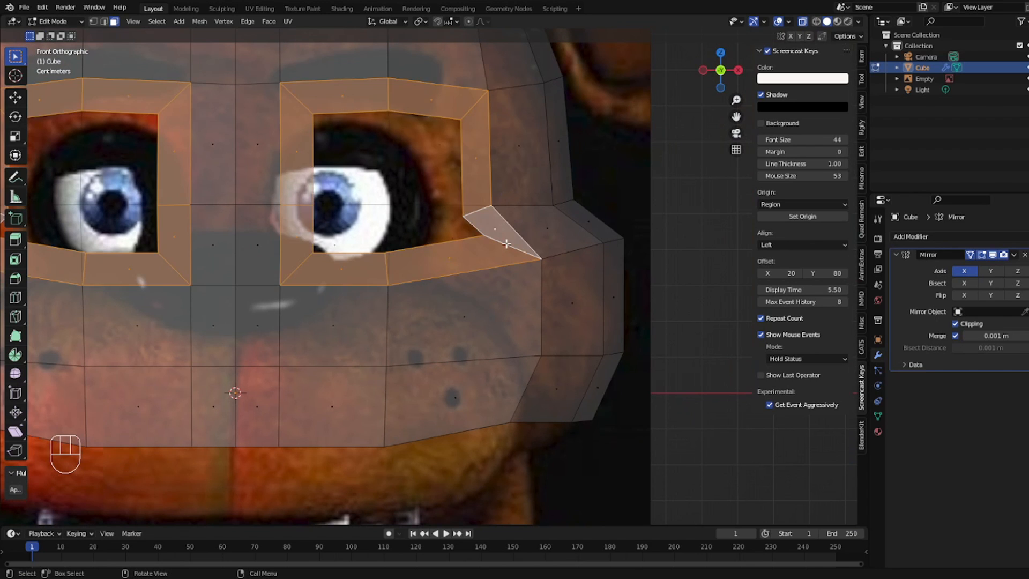
{"action": "scroll", "coordinate": [389, 273], "scroll_direction": "down", "scroll_amount": 6}
{"action": "key", "text": "1"}
{"action": "right_click", "coordinate": [530, 262]}
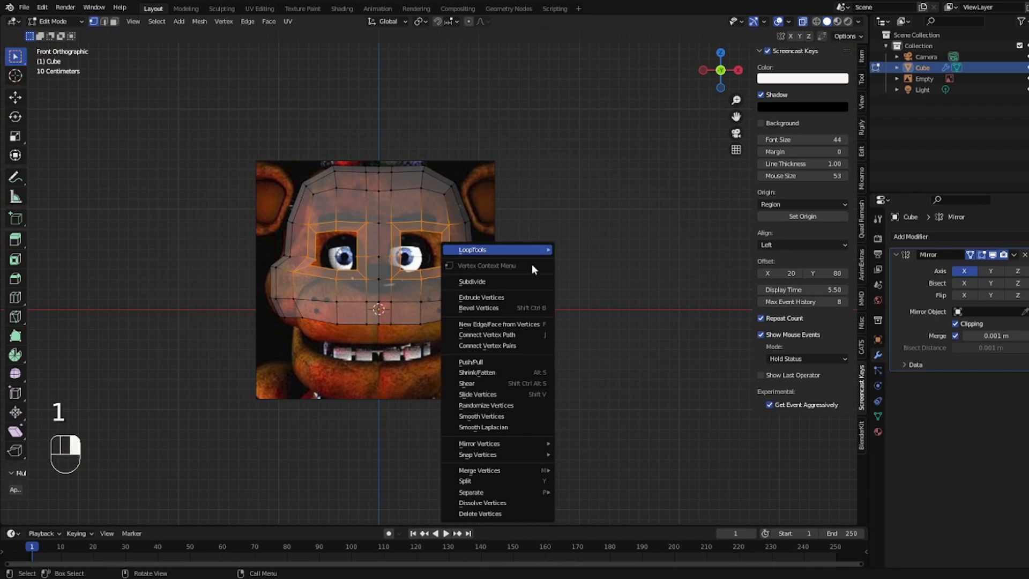
{"action": "left_click", "coordinate": [494, 426]}
- Reselect the face ring around the eye opening and move it slightly toward the centre of the face
{"action": "scroll", "coordinate": [589, 300], "scroll_direction": "up", "scroll_amount": 3}
{"action": "key", "text": "2"}
{"action": "left_click", "coordinate": [446, 246], "text": "alt"}
{"action": "key", "text": "3"}
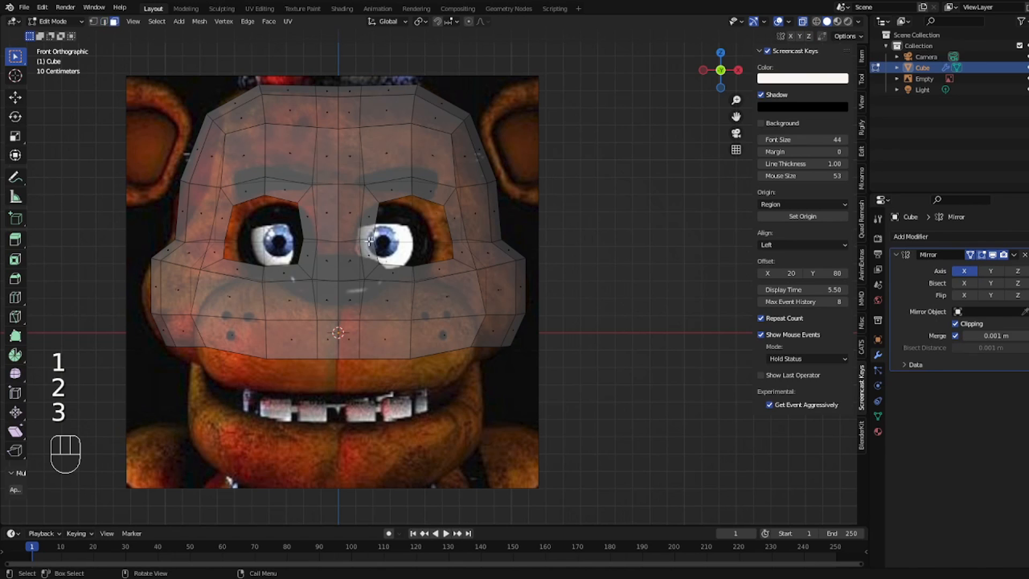
{"action": "left_click", "coordinate": [445, 248], "text": "alt"}
{"action": "key", "text": "g"}
{"action": "left_click", "coordinate": [438, 248]}
{"action": "key", "text": "1"}
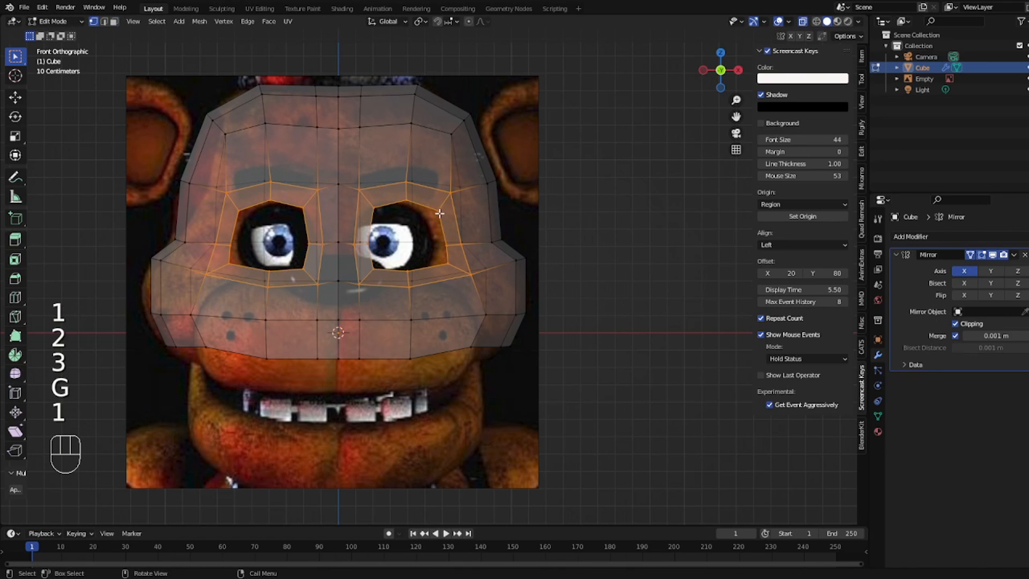
{"action": "key", "text": "3"}
{"action": "left_click", "coordinate": [391, 268], "text": "alt"}
{"action": "key", "text": "ctrl+z"}
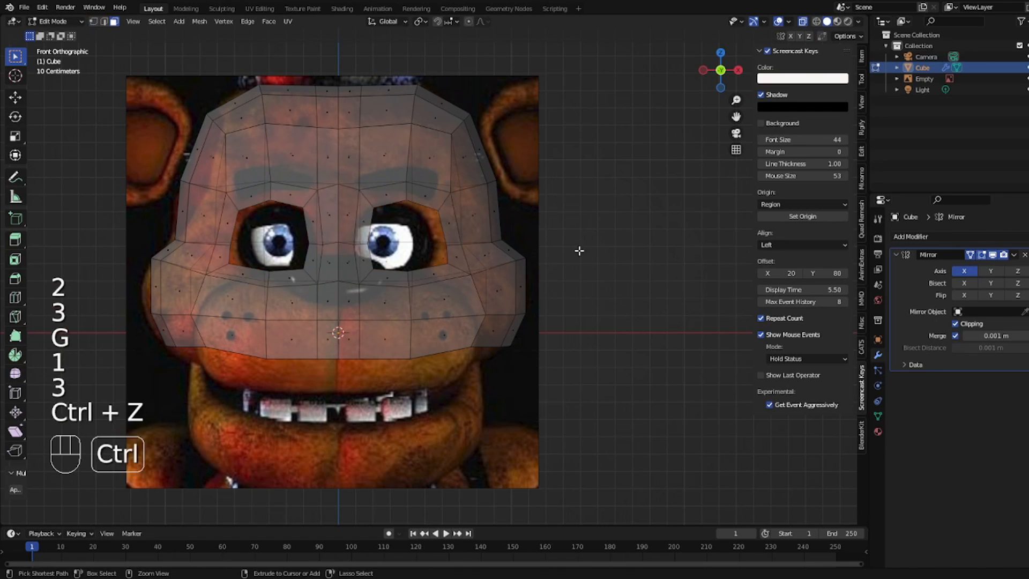
- Move the eye opening's bottom and outer vertices to follow the round black eye socket in the reference
{"action": "key", "text": "1"}
{"action": "left_click", "coordinate": [405, 272]}
{"action": "key", "text": "g"}
{"action": "left_click", "coordinate": [428, 271]}
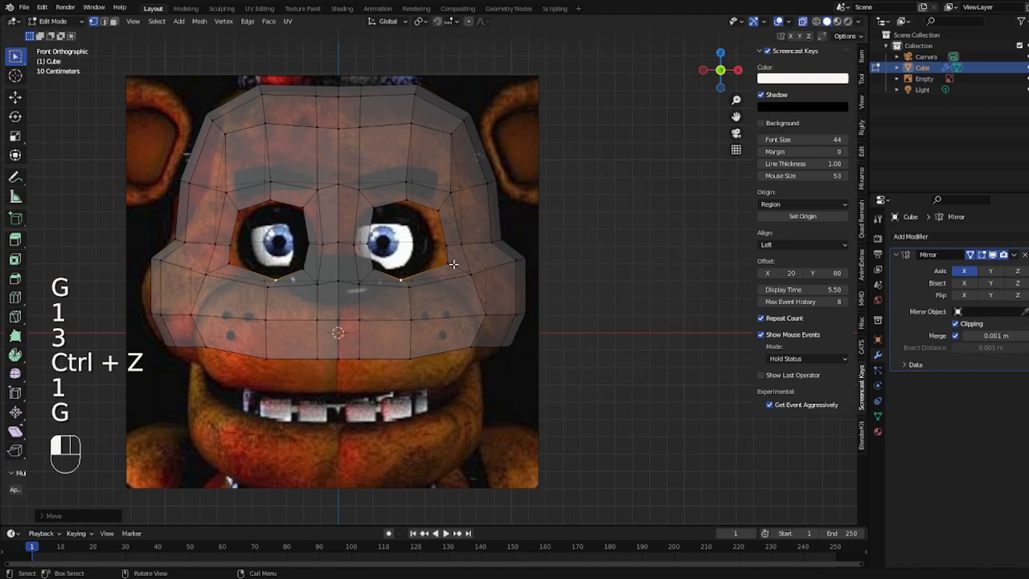
{"action": "key", "text": "g"}
{"action": "left_click", "coordinate": [435, 270]}
{"action": "key", "text": "g"}
{"action": "left_click", "coordinate": [441, 247]}
{"action": "key", "text": "g"}
{"action": "left_click", "coordinate": [426, 206]}
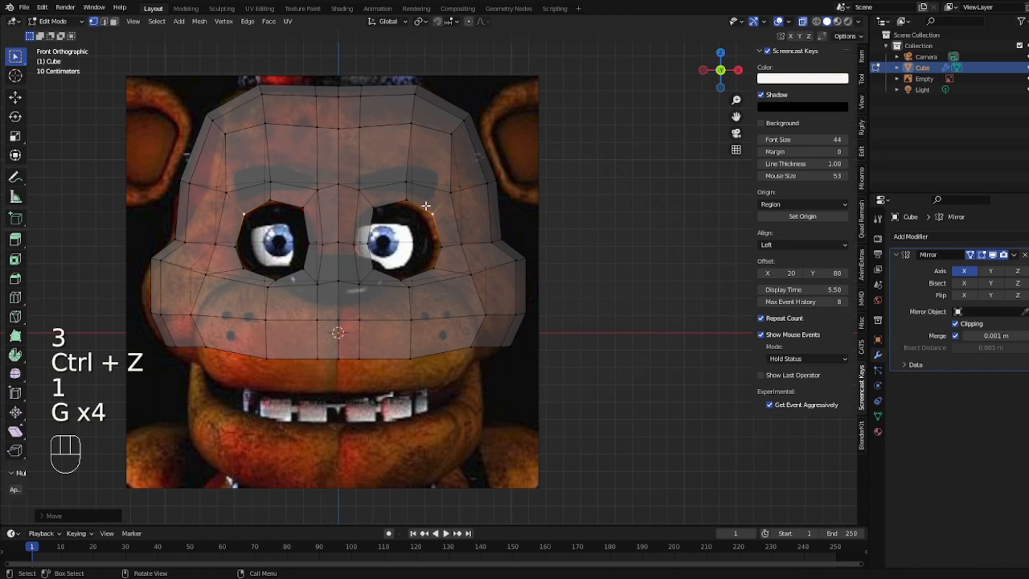
- Move the eye opening's remaining vertices on the nose-bridge side to round out the socket outline
{"action": "key", "text": "g"}
{"action": "left_click", "coordinate": [355, 236]}
{"action": "key", "text": "g"}
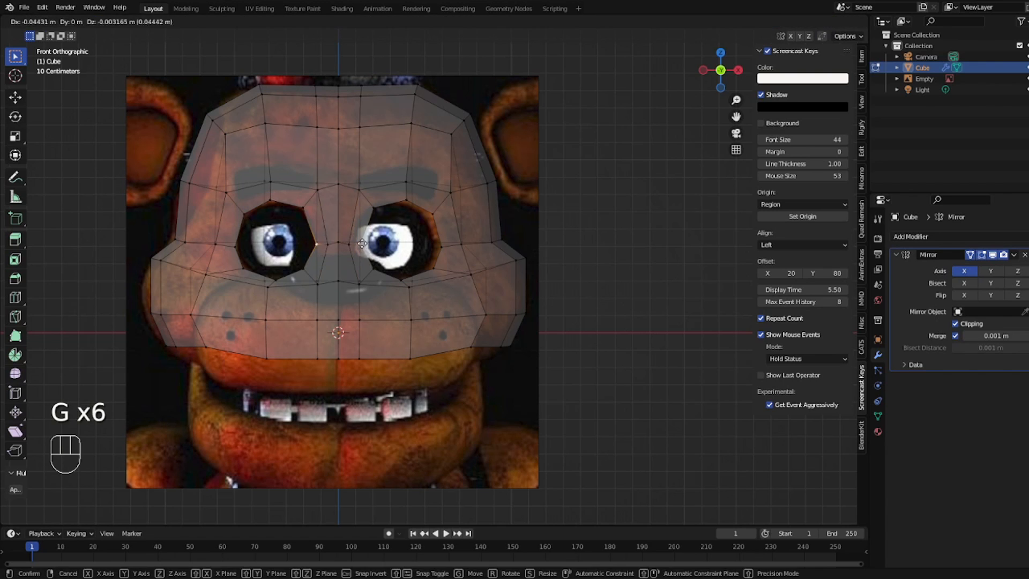
{"action": "left_click", "coordinate": [369, 208]}
{"action": "key", "text": "g"}
{"action": "left_click", "coordinate": [366, 204]}
{"action": "key", "text": "g"}
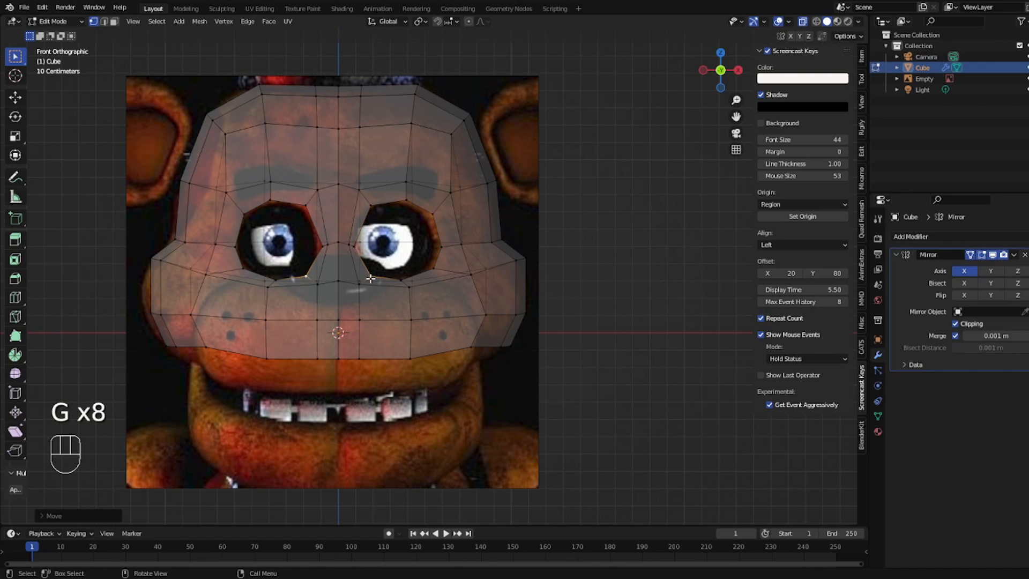
{"action": "left_click", "coordinate": [348, 243]}
- Turn off X-ray display and move the inner brow vertex beside the centre line along the Y axis
{"action": "left_click", "coordinate": [802, 21]}
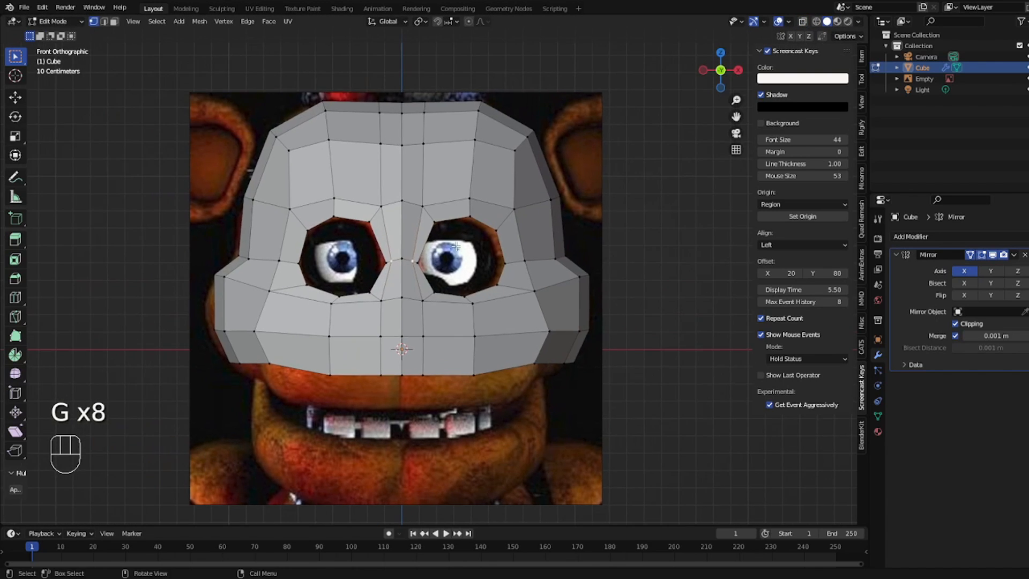
{"action": "middle_click_drag", "start_coordinate": [632, 176], "coordinate": [608, 197]}
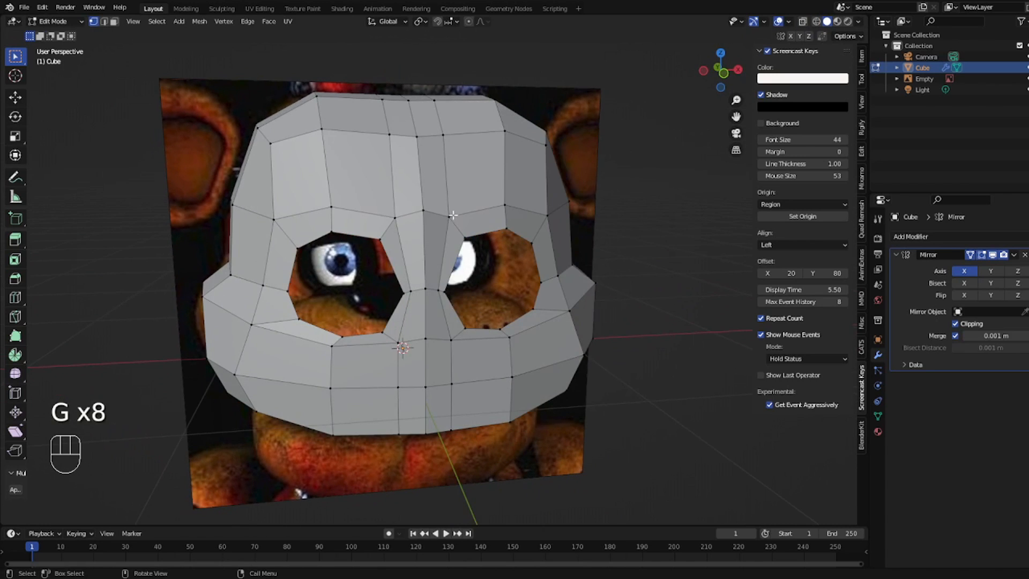
{"action": "middle_click_drag", "start_coordinate": [452, 215], "coordinate": [472, 231]}
{"action": "key", "text": "g"}
{"action": "key", "text": "y"}
{"action": "left_click", "coordinate": [492, 274]}
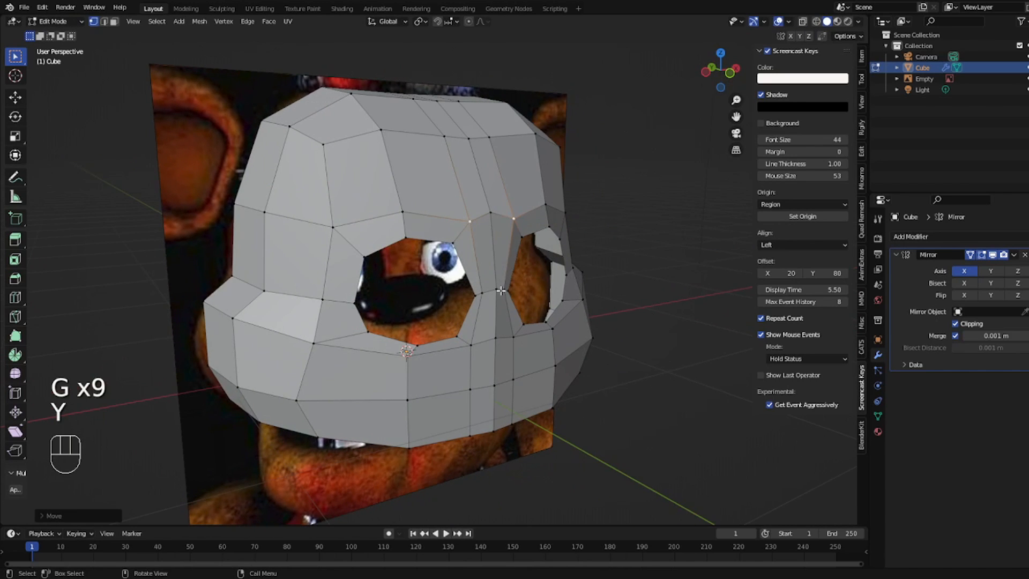
- Adjust the depth of more vertices around the brow and nose bridge by moving them along the Y axis
{"action": "middle_click_drag", "start_coordinate": [501, 290], "coordinate": [407, 310]}
{"action": "key", "text": "g"}
{"action": "key", "text": "y"}
{"action": "left_click", "coordinate": [531, 303]}
{"action": "key", "text": "Tab"}
{"action": "key", "text": "Tab"}
{"action": "key", "text": "1"}
{"action": "key", "text": "g"}
{"action": "key", "text": "y"}
{"action": "left_click", "coordinate": [405, 312]}
- Move the edge on the outer side of the eye opening along the Y axis
{"action": "key", "text": "Tab"}
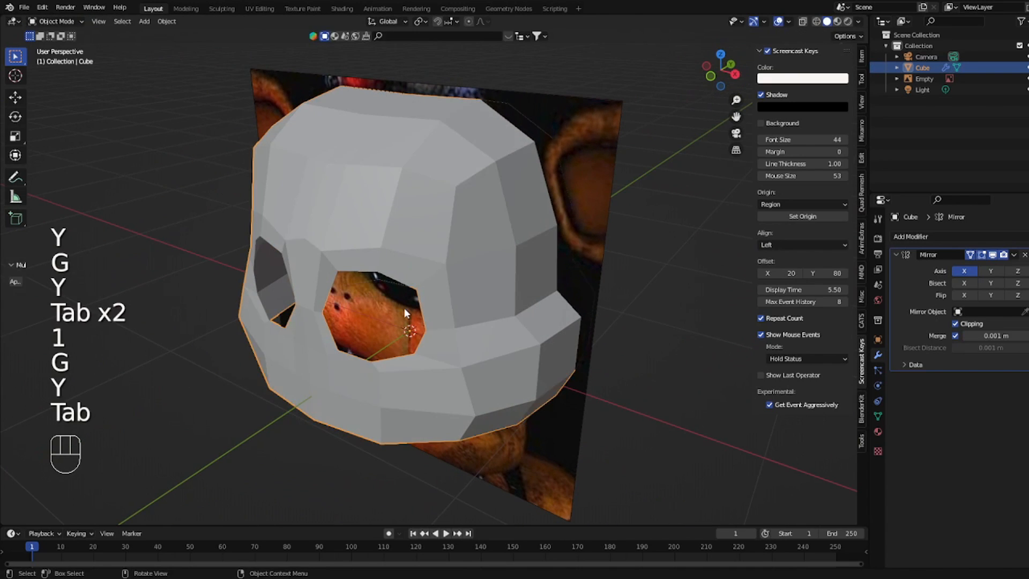
{"action": "key", "text": "Tab"}
{"action": "key", "text": "2"}
{"action": "key", "text": "1"}
{"action": "key", "text": "2"}
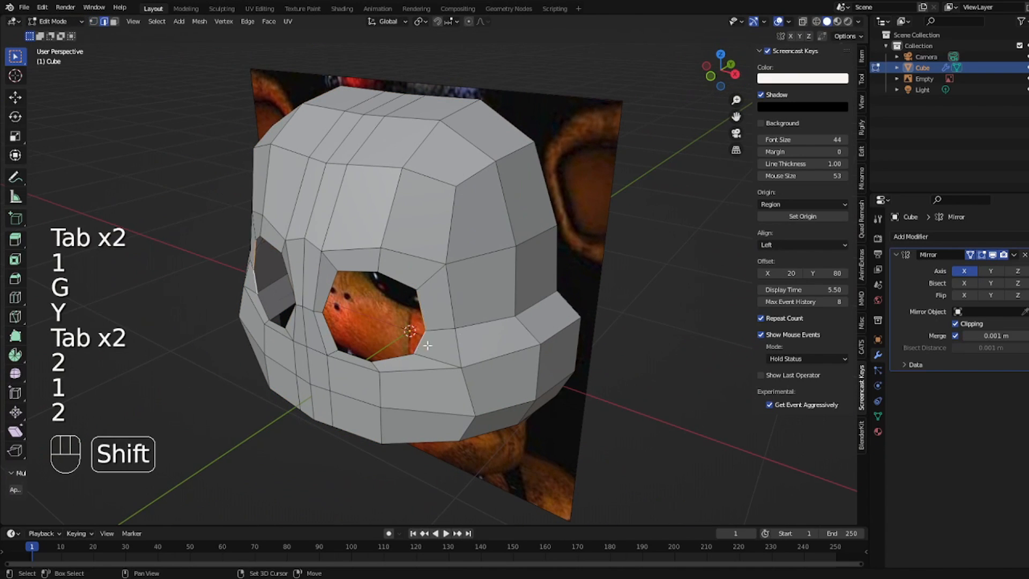
{"action": "middle_click_drag", "start_coordinate": [427, 345], "coordinate": [412, 332]}
{"action": "key", "text": "g"}
{"action": "key", "text": "y"}
{"action": "left_click", "coordinate": [410, 330]}
- Move the two faces at the outer and lower-outer side of the eye opening along the Y axis
{"action": "key", "text": "3"}
{"action": "left_click", "coordinate": [394, 300]}
{"action": "left_click", "coordinate": [401, 340], "text": "shift"}
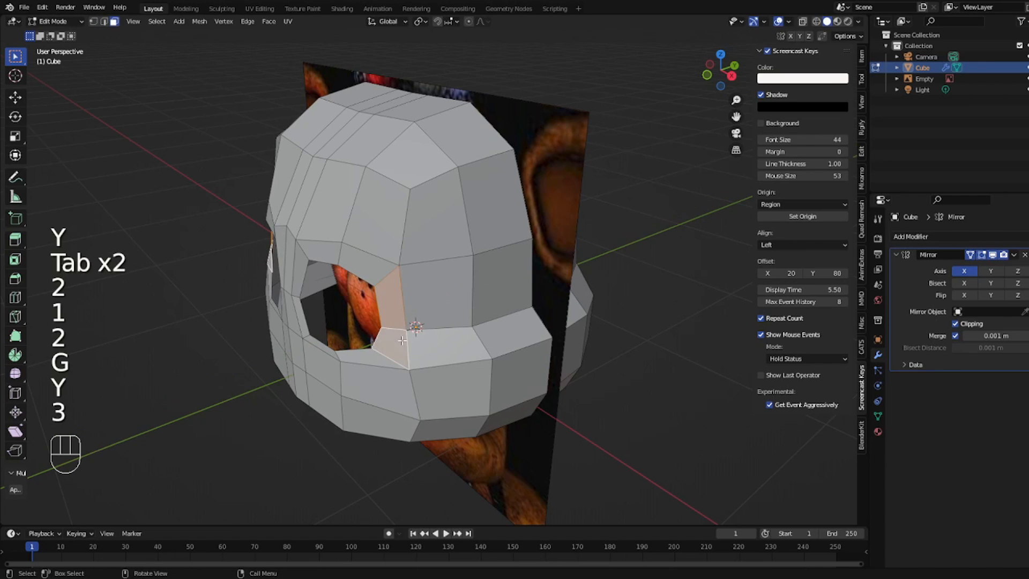
{"action": "key", "text": "g"}
{"action": "key", "text": "y"}
{"action": "left_click", "coordinate": [418, 294]}
{"action": "key", "text": "Tab"}
{"action": "middle_click_drag", "start_coordinate": [417, 294], "coordinate": [677, 325]}
- In front view, move the row of vertices along the head's lower edge down the Z axis to the reference's upper lip line
{"action": "key", "text": "Tab"}
{"action": "key", "text": "KP_1"}
{"action": "key", "text": "1"}
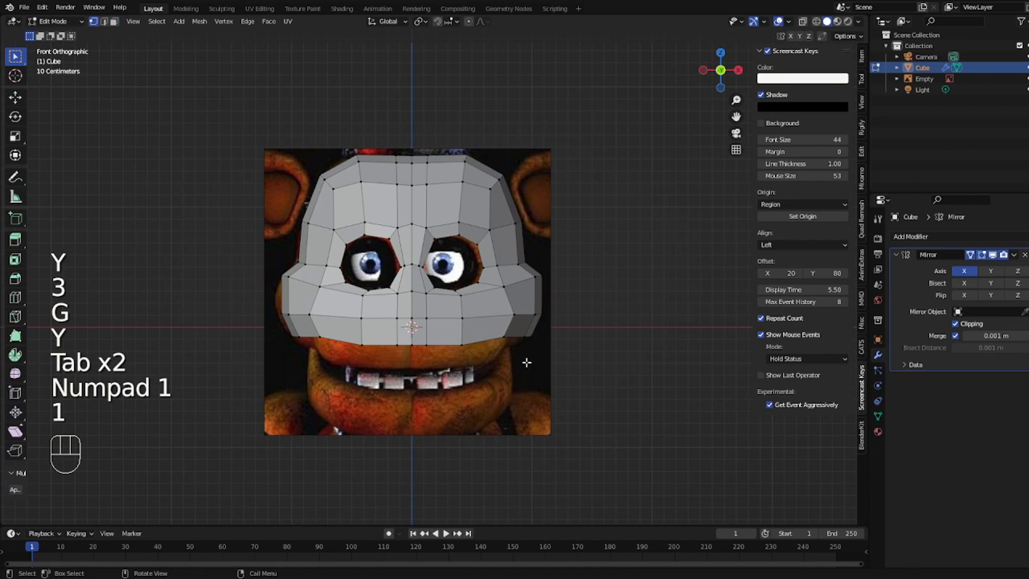
{"action": "left_click", "coordinate": [463, 343], "text": "shift"}
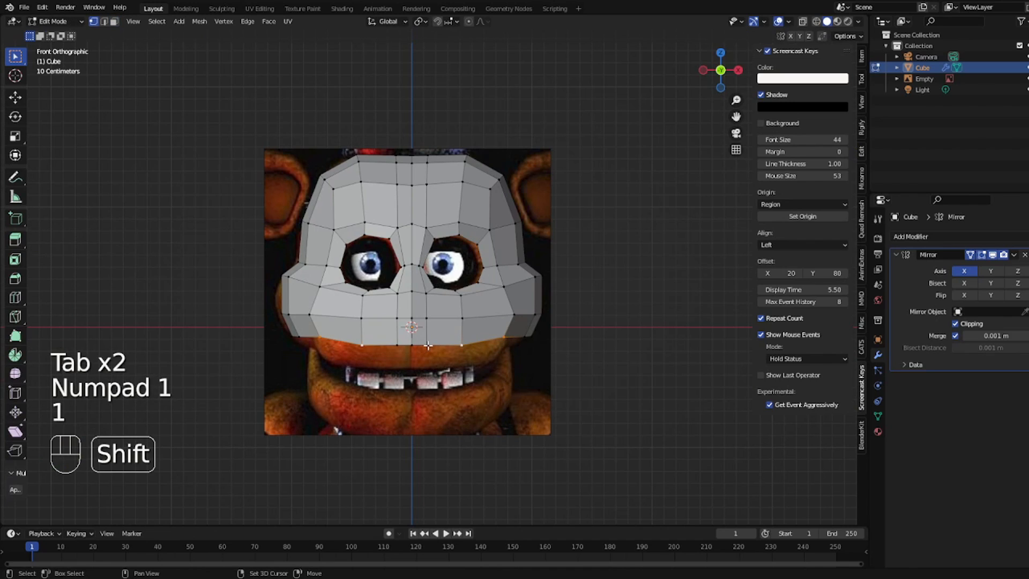
{"action": "left_click", "coordinate": [609, 362]}
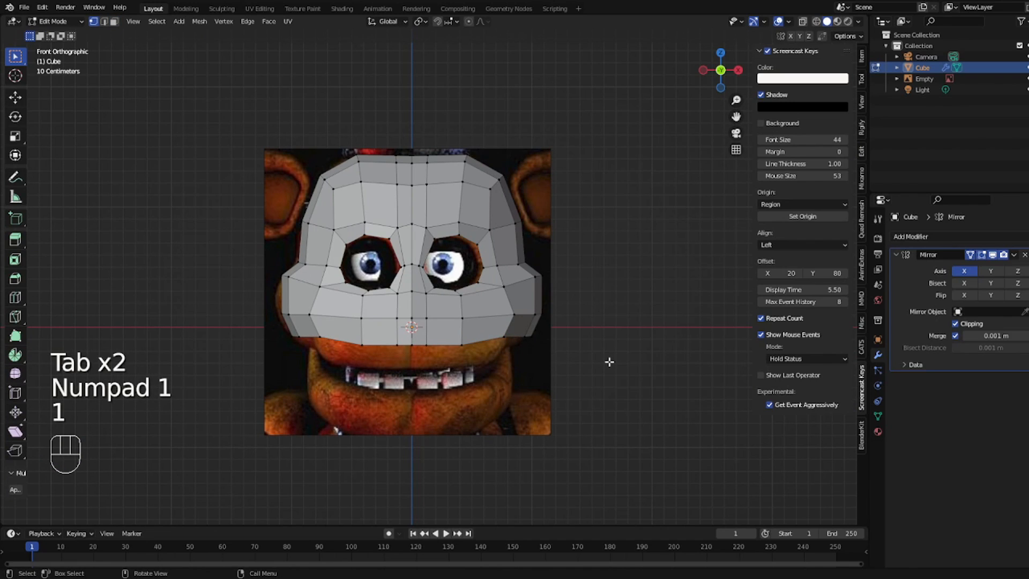
{"action": "left_click", "coordinate": [504, 335]}
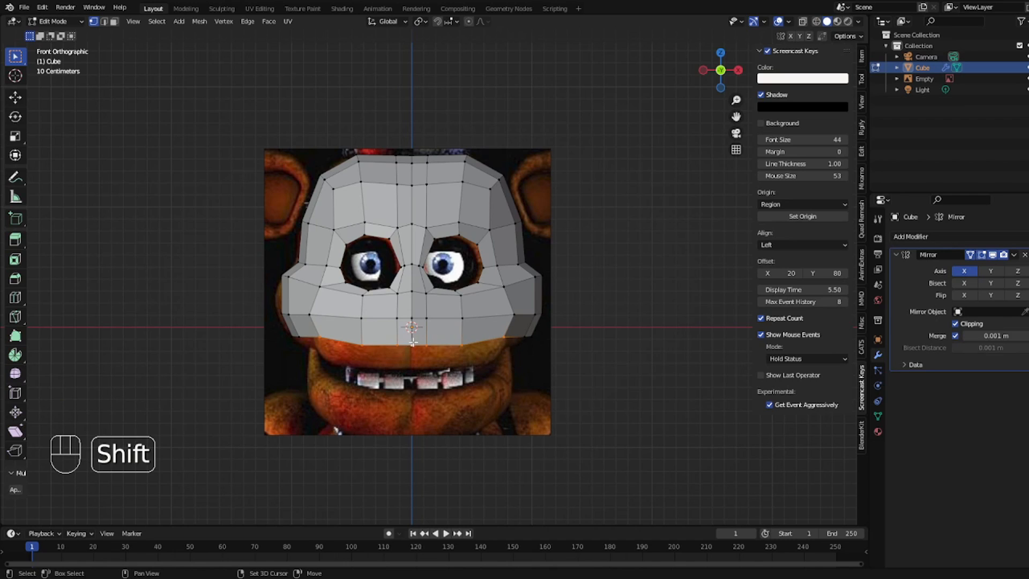
{"action": "key", "text": "g"}
{"action": "key", "text": "z"}
{"action": "left_click", "coordinate": [354, 302]}
- Select the two rows of front faces between the eye openings and the mouth line for the muzzle
{"action": "key", "text": "3"}
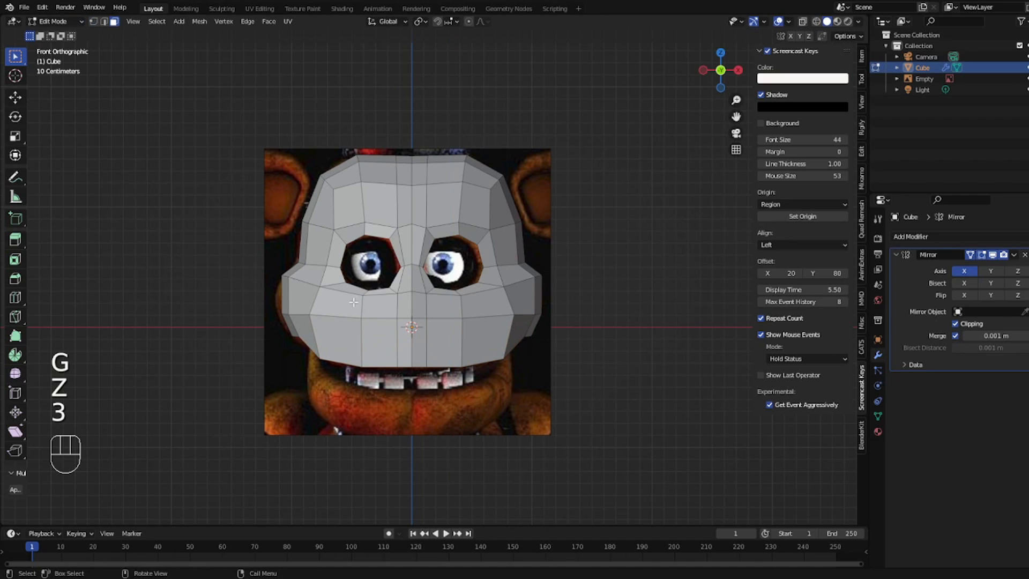
{"action": "left_click_drag", "start_coordinate": [350, 306], "coordinate": [485, 348]}
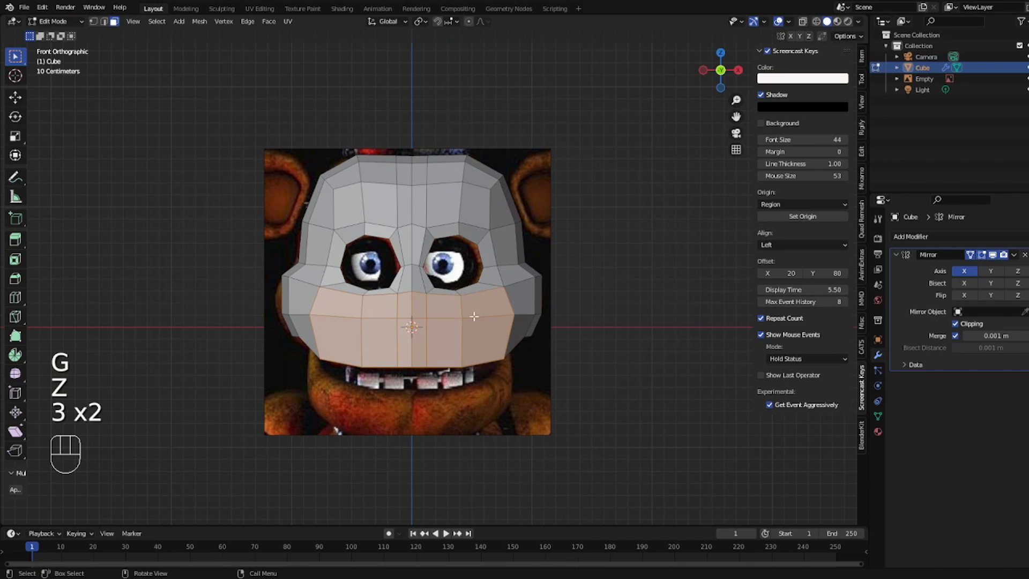
{"action": "middle_click_drag", "start_coordinate": [474, 316], "coordinate": [556, 332]}
{"action": "key", "text": "e"}
{"action": "key", "text": "y"}
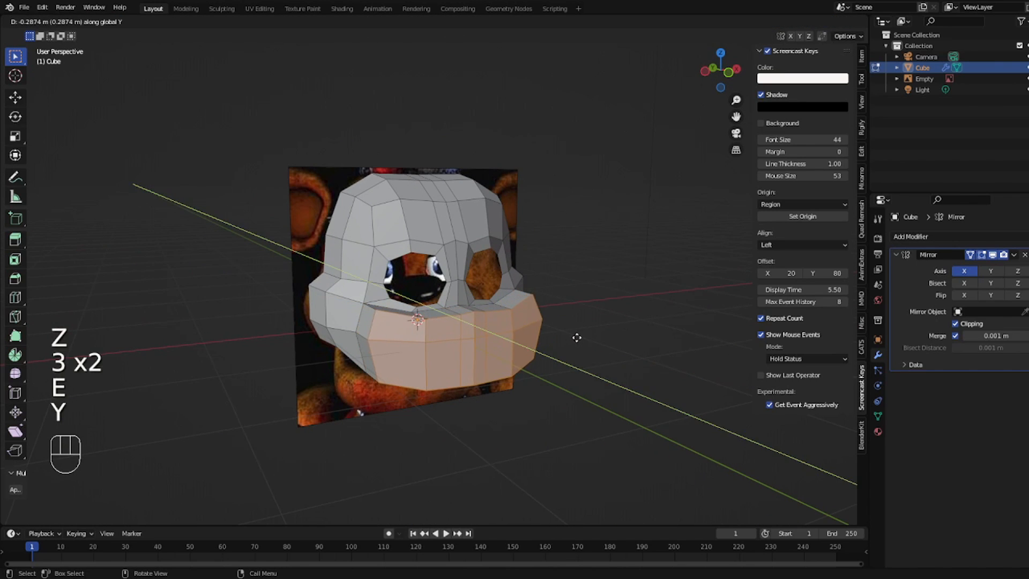
{"action": "left_click", "coordinate": [594, 340]}
{"action": "key", "text": "ctrl+z"}
- Extrude the selected muzzle faces forward along the Y axis to form a protruding snout
{"action": "key", "text": "e"}
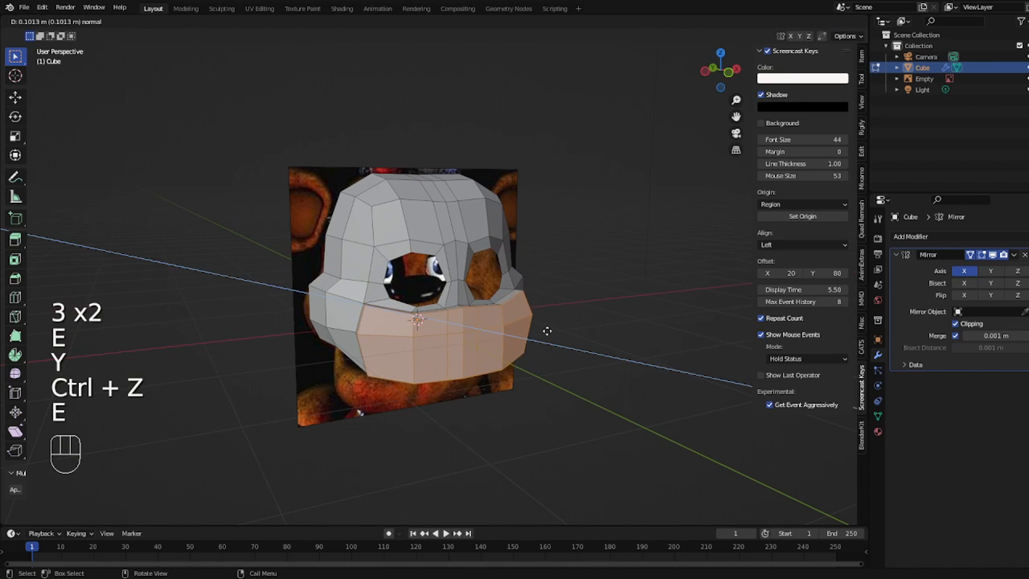
{"action": "key", "text": "y"}
{"action": "left_click", "coordinate": [583, 337]}
{"action": "key", "text": "KP_1"}
{"action": "key", "text": "KP_1"}
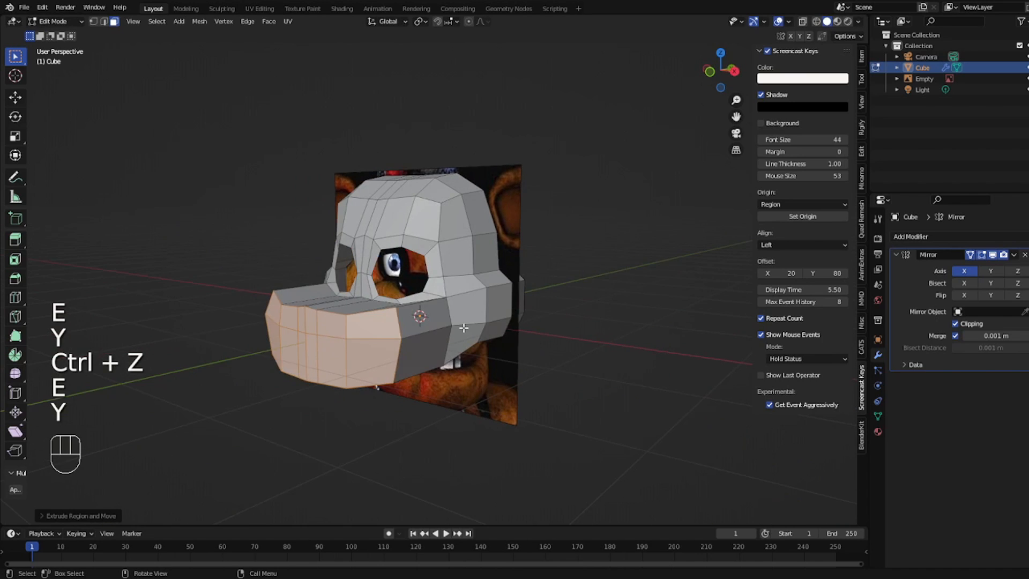
{"action": "middle_click_drag", "start_coordinate": [572, 339], "coordinate": [470, 325]}
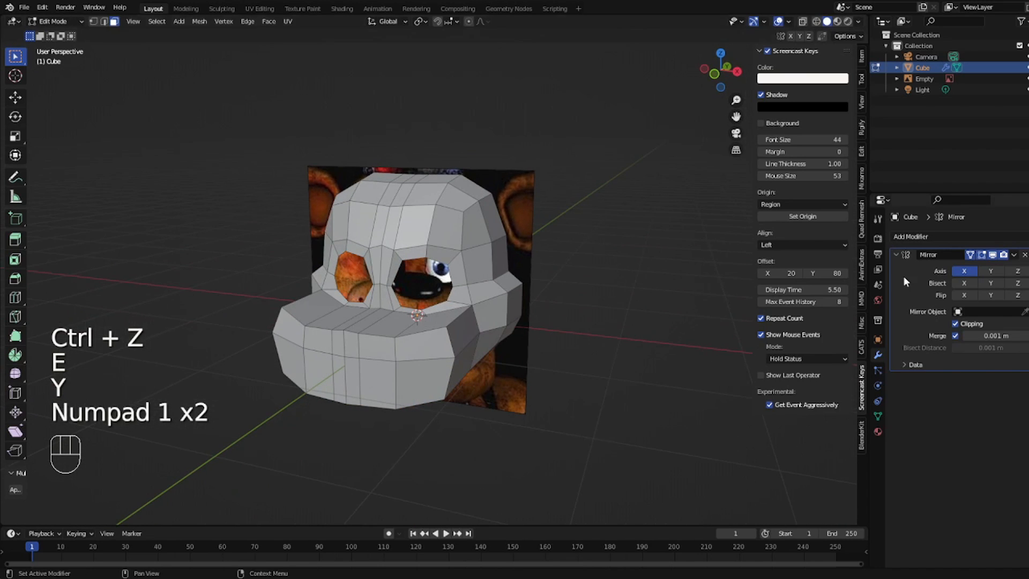
- Add a level 1 Subdivision modifier to the head, displayed on the edit cage, and shade the head smooth
{"action": "key", "text": "2"}
{"action": "key", "text": "Tab"}
{"action": "middle_click_drag", "start_coordinate": [517, 279], "coordinate": [574, 274]}
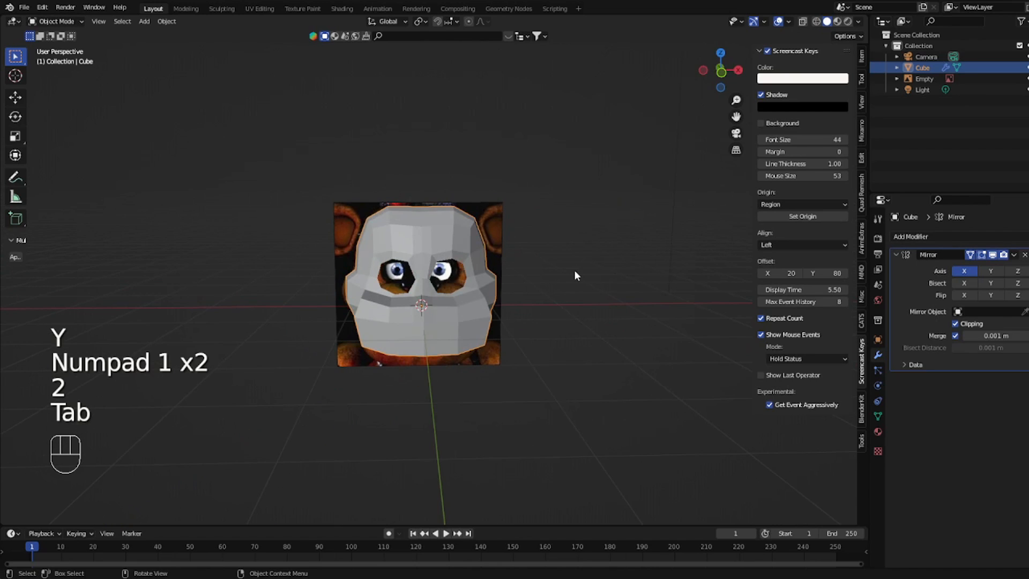
{"action": "key", "text": "ctrl+1"}
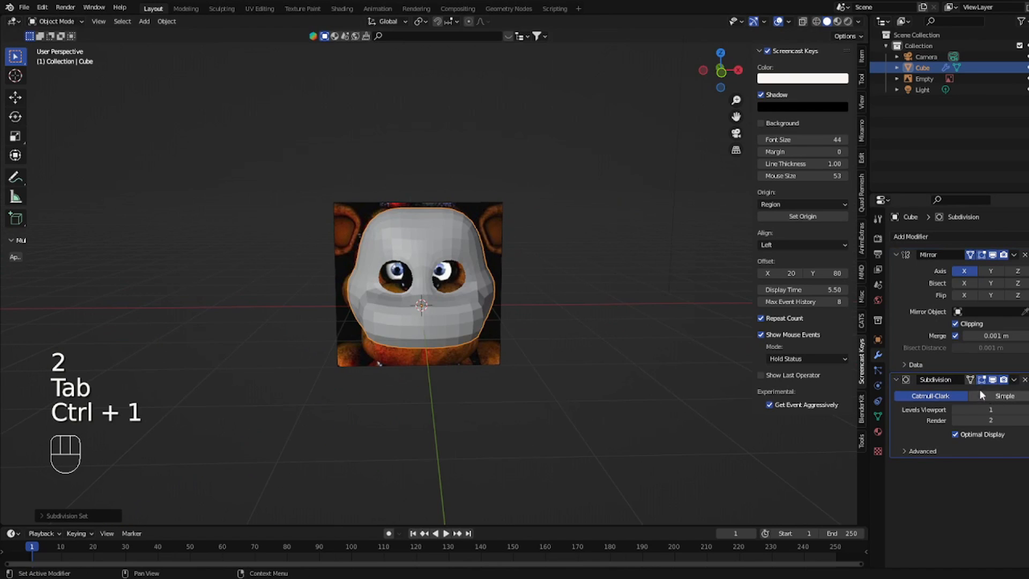
{"action": "right_click", "coordinate": [658, 209]}
{"action": "left_click", "coordinate": [621, 54]}
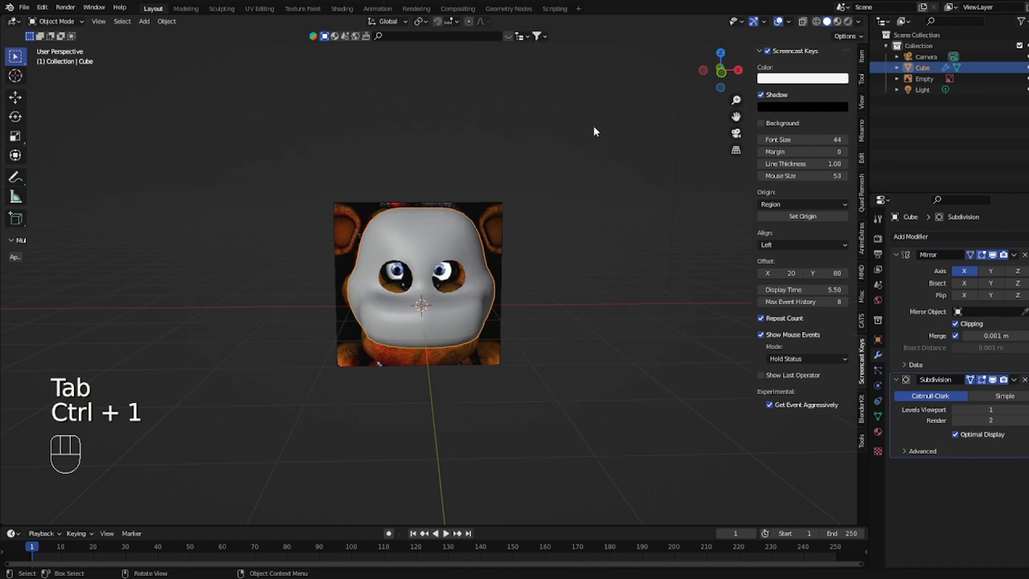
- Turn on X-ray display in front view to compare the smoothed head with the reference
{"action": "key", "text": "Tab"}
{"action": "key", "text": "KP_1"}
{"action": "scroll", "coordinate": [407, 294], "scroll_direction": "up", "scroll_amount": 2}
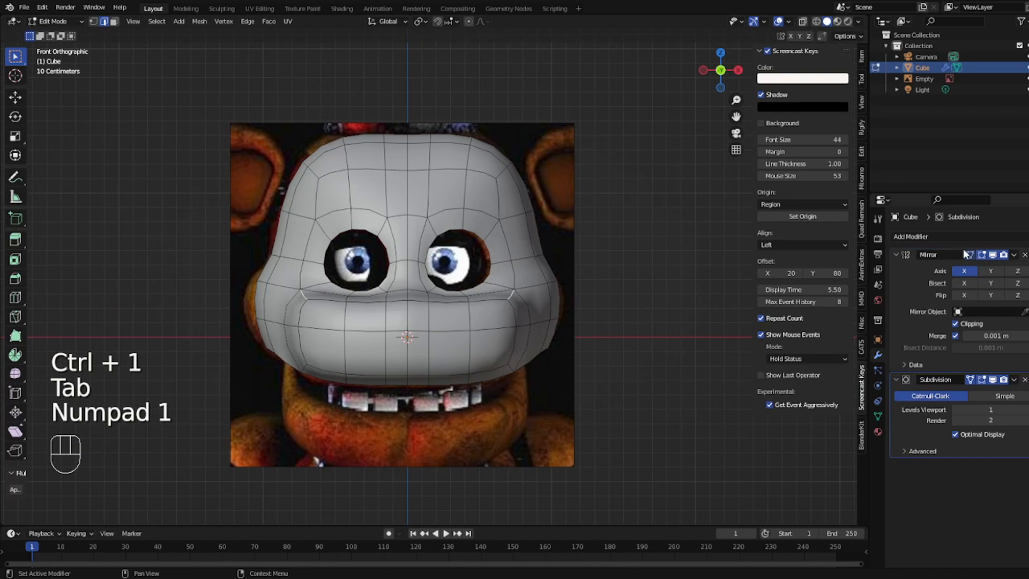
{"action": "key", "text": "Tab"}
{"action": "key", "text": "Tab"}
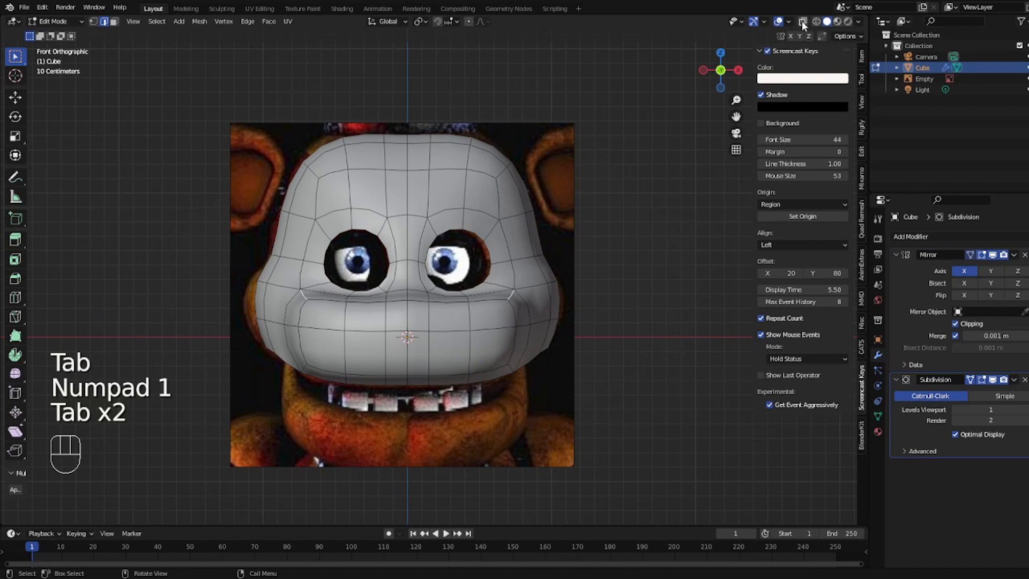
{"action": "left_click", "coordinate": [801, 21]}
{"action": "scroll", "coordinate": [525, 231], "scroll_direction": "up", "scroll_amount": 2}
{"action": "key", "text": "Tab"}
{"action": "key", "text": "Tab"}
{"action": "key", "text": "Tab"}
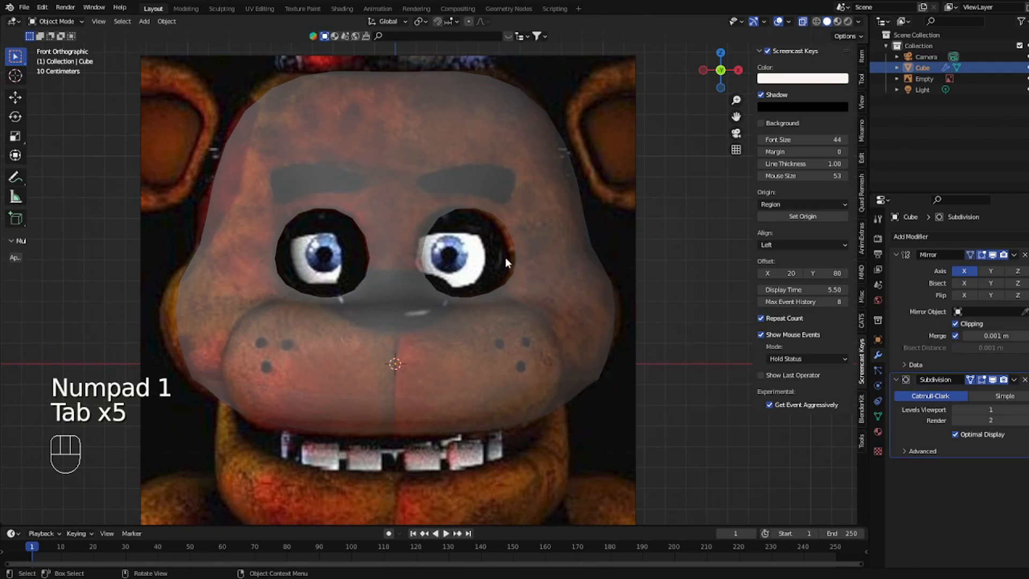
- Move the inner corner of the eye opening toward the nose bridge to match the reference socket
{"action": "key", "text": "1"}
{"action": "key", "text": "Tab"}
{"action": "left_click", "coordinate": [414, 255]}
{"action": "key", "text": "g"}
{"action": "left_click", "coordinate": [412, 254]}
- Move the eye opening's upper, outer and lower vertices to follow the round socket in the reference
{"action": "key", "text": "1"}
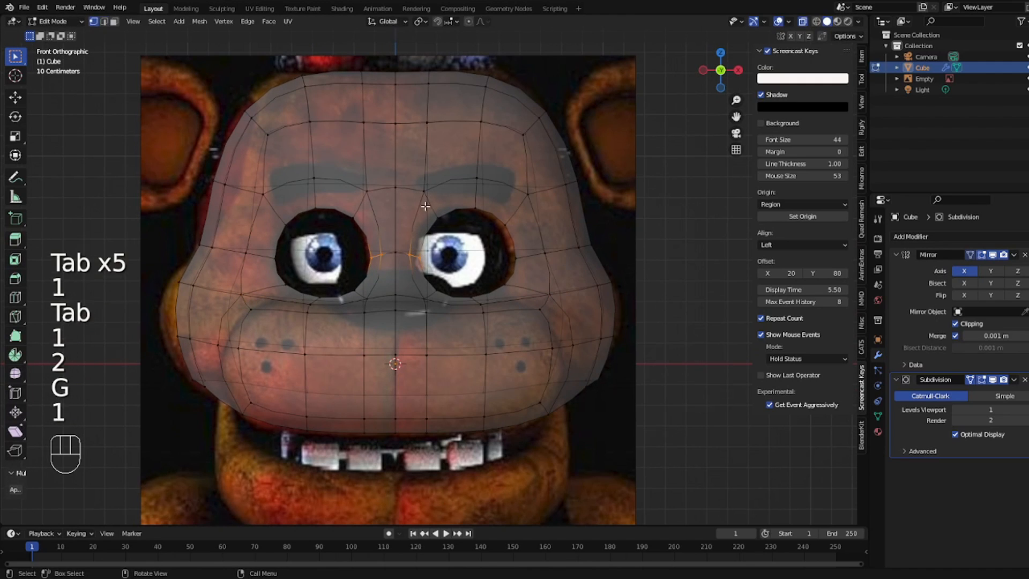
{"action": "key", "text": "g"}
{"action": "left_click", "coordinate": [469, 215]}
{"action": "key", "text": "g"}
{"action": "right_click", "coordinate": [514, 243]}
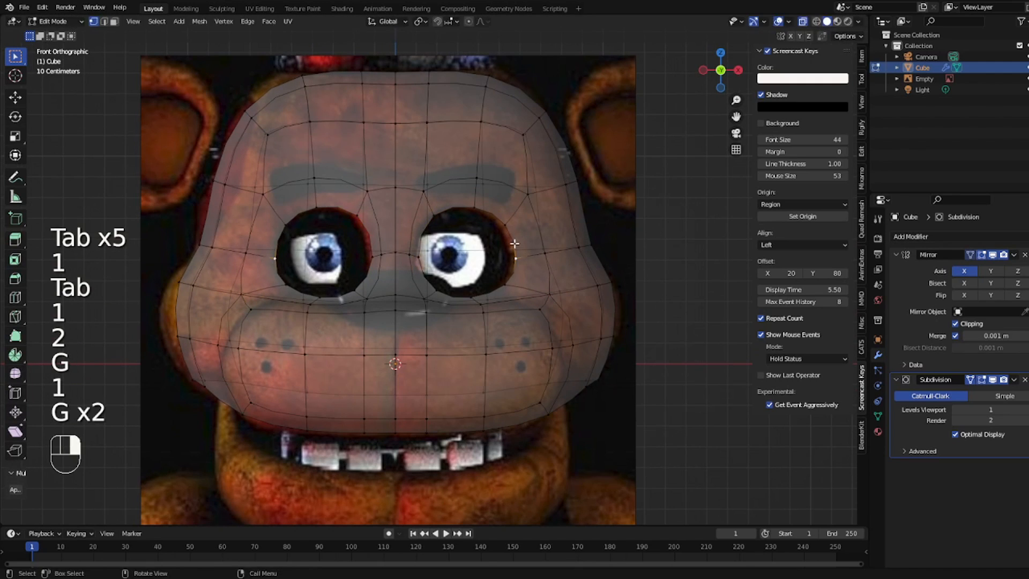
{"action": "key", "text": "g"}
{"action": "left_click", "coordinate": [415, 295]}
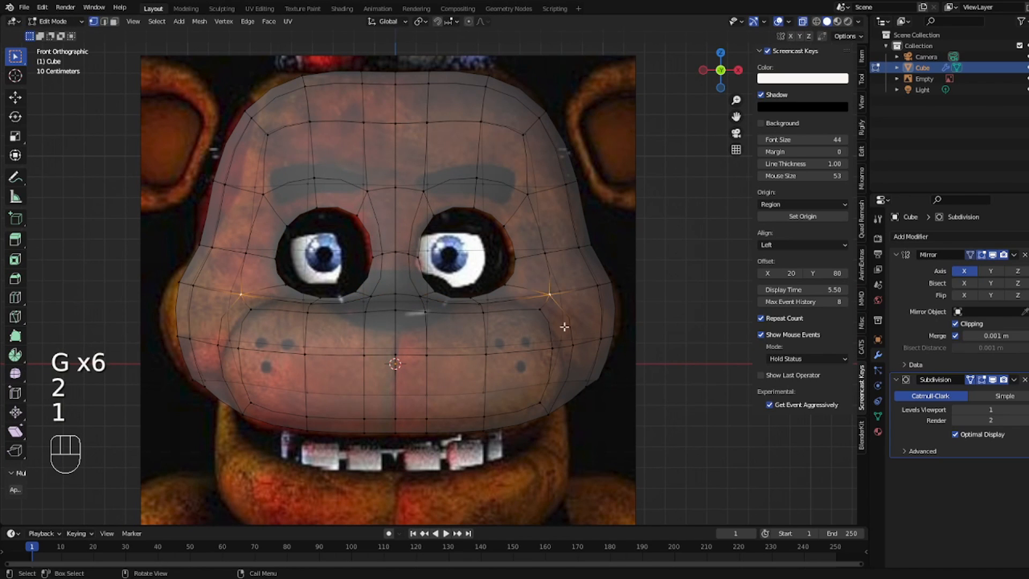
- Move the cheek vertex below the eye's outer corner inward, closer to the muzzle's upper corner
{"action": "key", "text": "g"}
{"action": "left_click", "coordinate": [512, 341]}
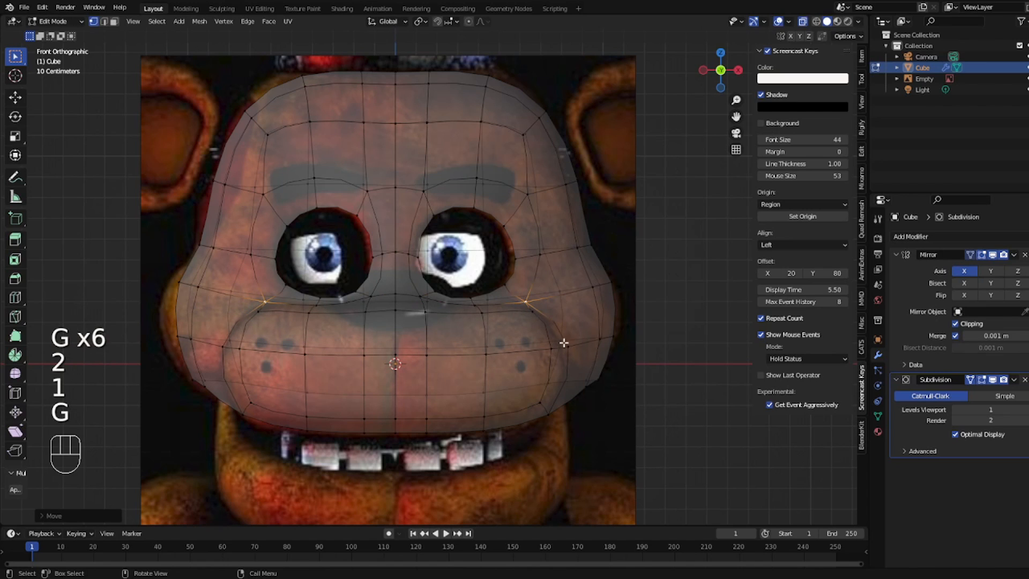
{"action": "key", "text": "g"}
- Delete the strip of faces along the underside of the muzzle
{"action": "key", "text": "3"}
{"action": "left_click_drag", "start_coordinate": [548, 458], "coordinate": [433, 430]}
{"action": "left_click_drag", "start_coordinate": [300, 417], "coordinate": [300, 418]}
{"action": "right_click", "coordinate": [411, 423]}
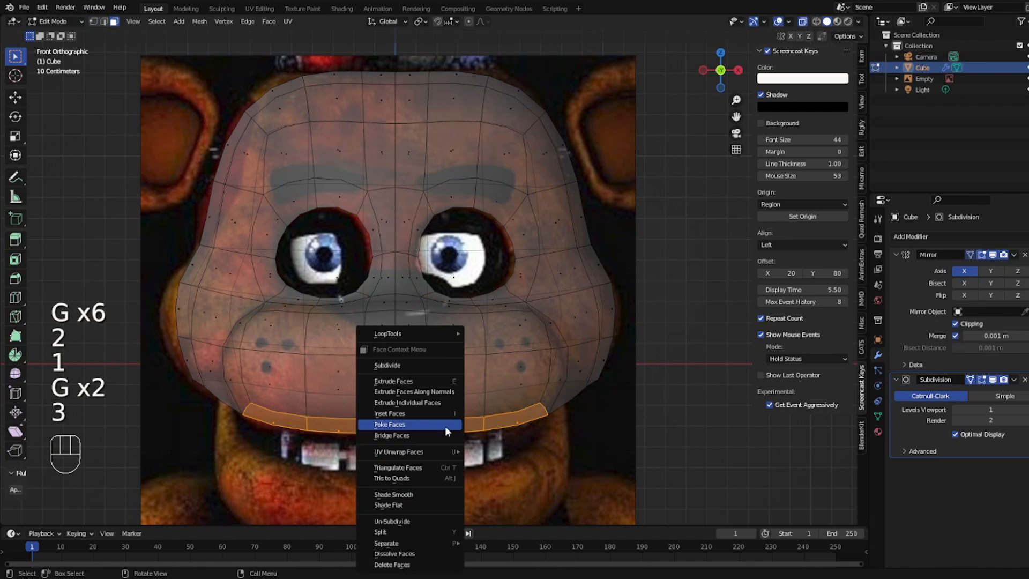
{"action": "left_click", "coordinate": [415, 564]}
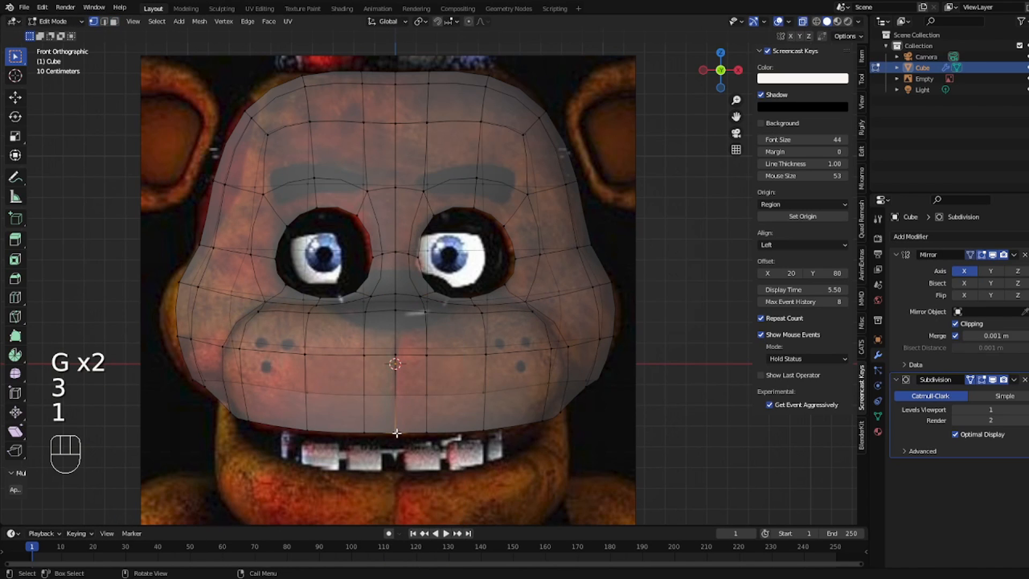
- Move the muzzle's bottom-edge vertices to follow the reference's upper lip and turn off X-ray display
{"action": "left_click_drag", "start_coordinate": [420, 404], "coordinate": [550, 427]}
{"action": "key", "text": "g"}
{"action": "left_click", "coordinate": [524, 469]}
{"action": "key", "text": "g"}
{"action": "left_click", "coordinate": [548, 443]}
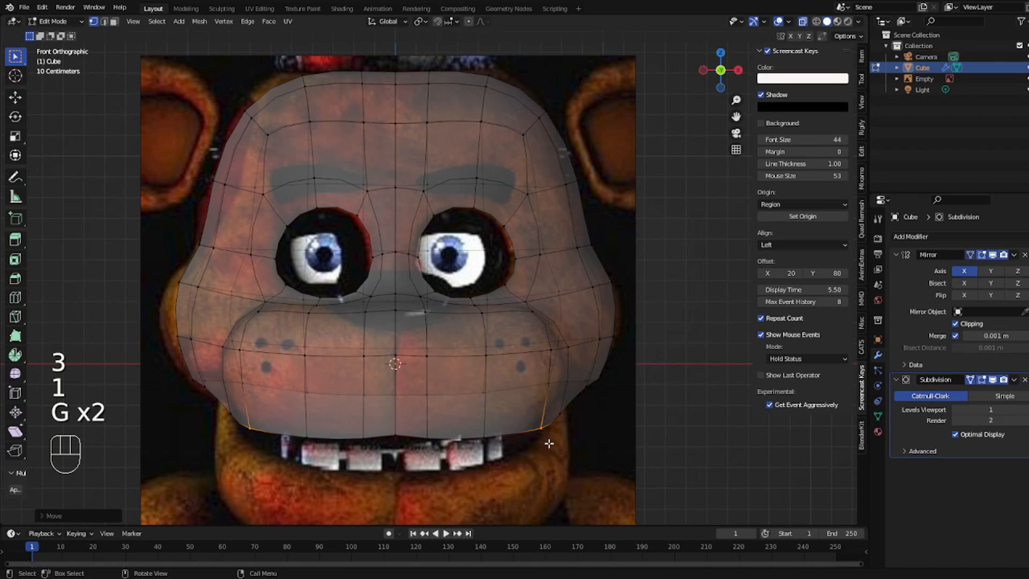
{"action": "key", "text": "g"}
{"action": "left_click", "coordinate": [573, 341]}
{"action": "key", "text": "Tab"}
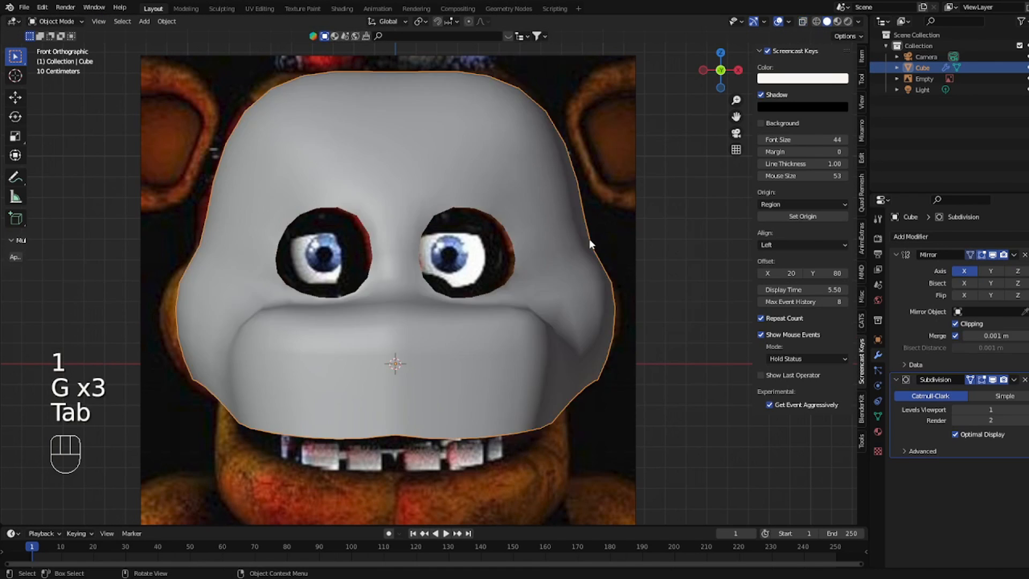
- Move the muzzle's bottom edge near its front outer corner along the Y axis
{"action": "key", "text": "Tab"}
{"action": "middle_click_drag", "start_coordinate": [573, 341], "coordinate": [426, 338]}
{"action": "scroll", "coordinate": [573, 322], "scroll_direction": "down", "scroll_amount": 2}
{"action": "key", "text": "Tab"}
{"action": "key", "text": "Tab"}
{"action": "mouse_move", "coordinate": [468, 410]}
{"action": "middle_mouse_down"}
{"action": "mouse_move", "coordinate": [399, 418]}
{"action": "mouse_move", "coordinate": [464, 415]}
{"action": "middle_mouse_up"}
{"action": "scroll", "coordinate": [428, 410], "scroll_direction": "up", "scroll_amount": 2}
{"action": "key", "text": "2"}
{"action": "left_click", "coordinate": [348, 405], "text": "shift"}
{"action": "key", "text": "g"}
{"action": "key", "text": "y"}
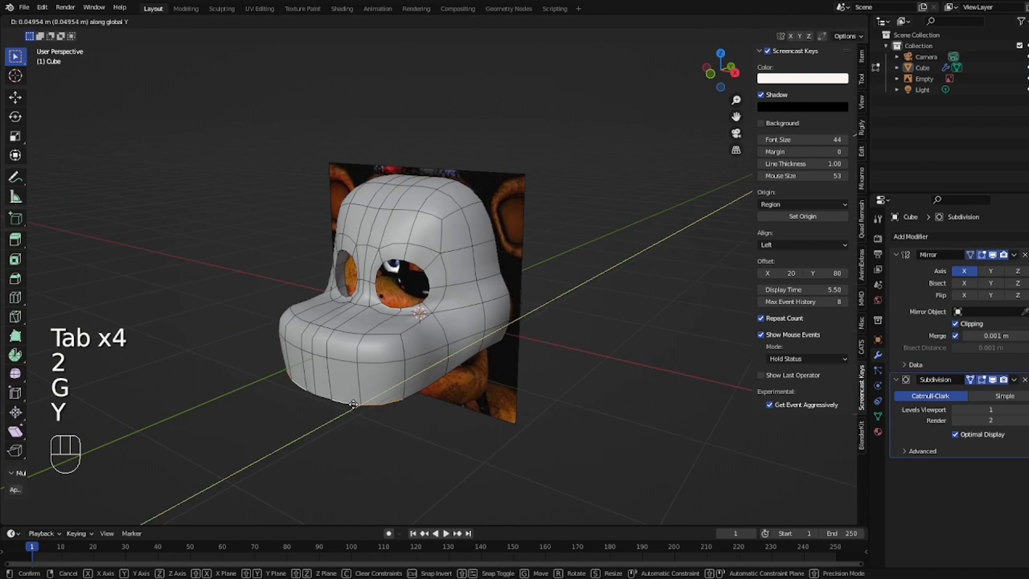
{"action": "left_click", "coordinate": [328, 400]}
- Move the neighbouring bottom edges at the front of the muzzle along the Y axis
{"action": "left_click", "coordinate": [319, 394], "text": "shift"}
{"action": "key", "text": "g"}
{"action": "key", "text": "y"}
{"action": "left_click", "coordinate": [335, 367]}
- Edge-slide the horizontal edge row across the middle of the muzzle downward
{"action": "key", "text": "2"}
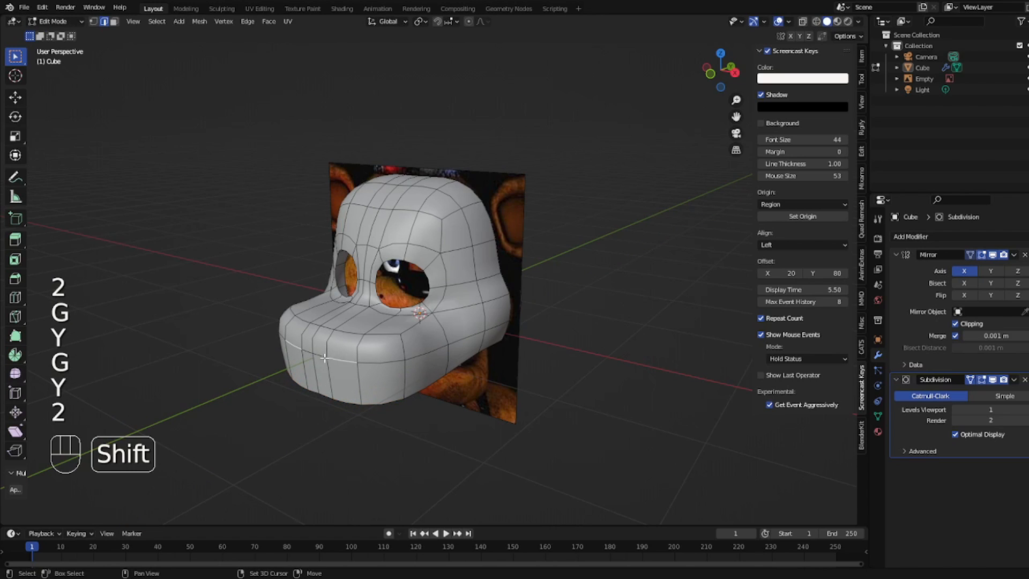
{"action": "key", "text": "g"}
{"action": "key", "text": "g"}
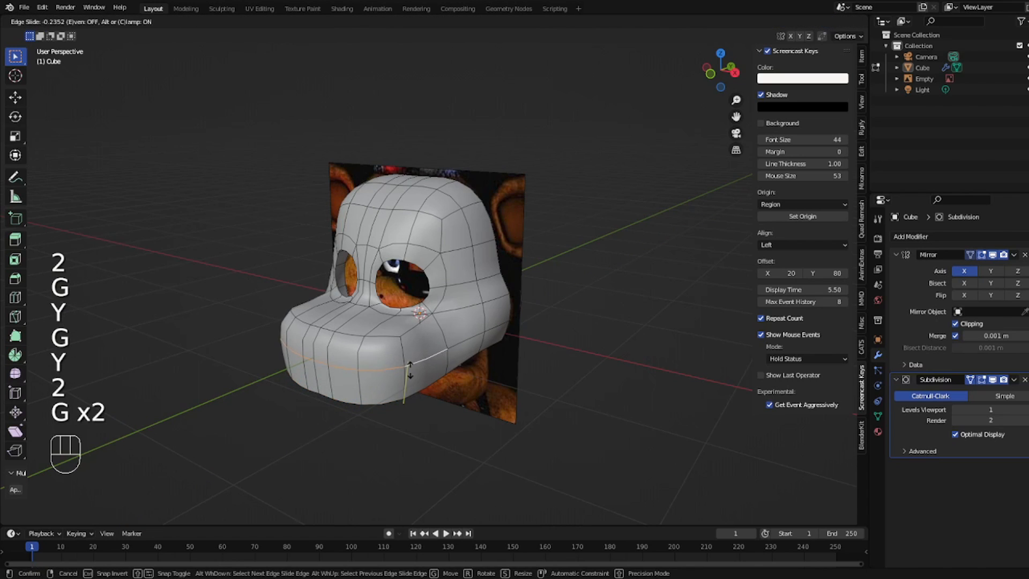
{"action": "left_click", "coordinate": [433, 369]}
{"action": "key", "text": "Tab"}
{"action": "key", "text": "Tab"}
{"action": "middle_click_drag", "start_coordinate": [432, 368], "coordinate": [537, 349]}
{"action": "key", "text": "Tab"}
{"action": "key", "text": "Tab"}
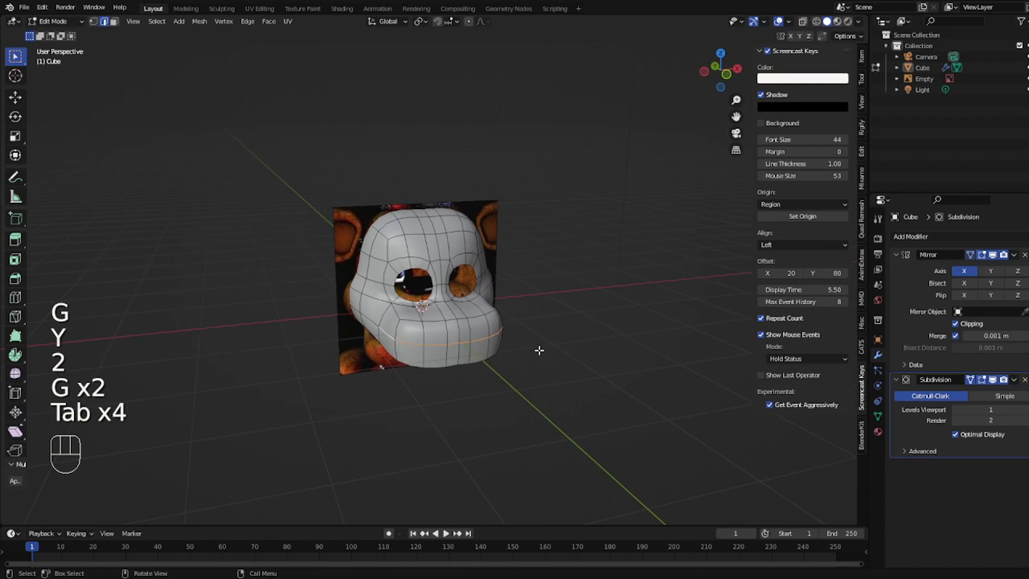
- In front view, reposition the vertices along the muzzle's upper edge to match the reference's snout outline
{"action": "key", "text": "KP_1"}
{"action": "key", "text": "1"}
{"action": "scroll", "coordinate": [538, 350], "scroll_direction": "up", "scroll_amount": 3}
{"action": "key", "text": "g"}
{"action": "key", "text": "g"}
{"action": "key", "text": "g"}
{"action": "key", "text": "g"}
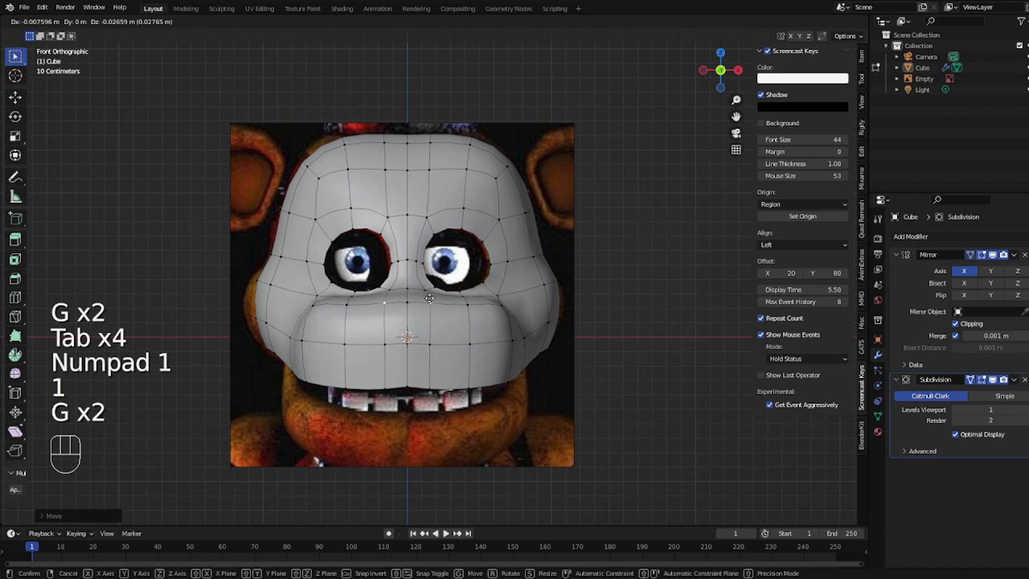
{"action": "key", "text": "g"}
{"action": "left_click", "coordinate": [505, 317]}
- Move the edge at the muzzle's upper outer corner to round off the snout outline
{"action": "key", "text": "Tab"}
{"action": "key", "text": "Tab"}
{"action": "key", "text": "2"}
{"action": "key", "text": "g"}
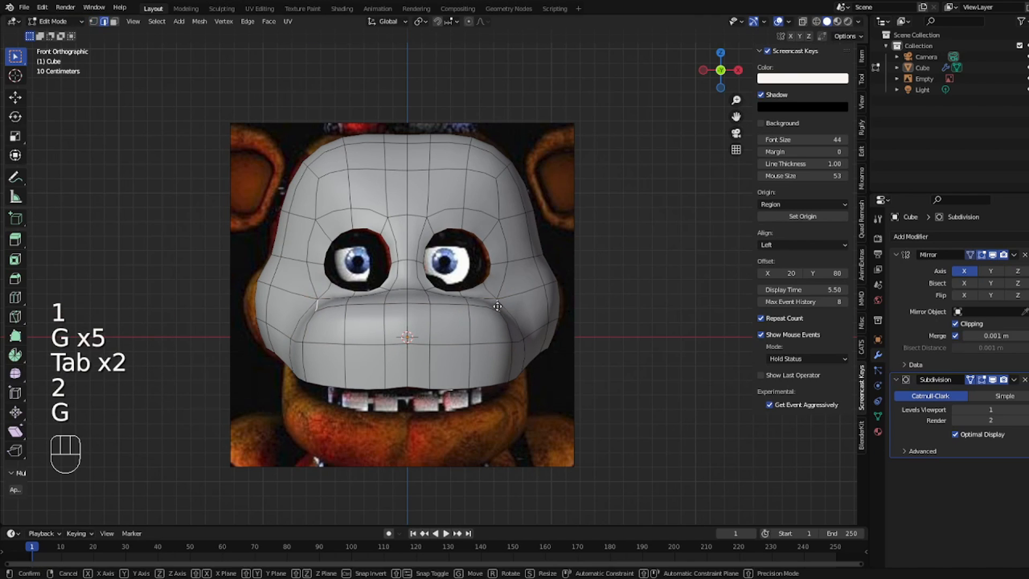
{"action": "key", "text": "Tab"}
{"action": "key", "text": "Tab"}
{"action": "key", "text": "Tab"}
- Adjust the depth of the edges and vertices around the brow by moving them along the Y axis
{"action": "middle_click_drag", "start_coordinate": [613, 246], "coordinate": [521, 230]}
{"action": "key", "text": "Tab"}
{"action": "key", "text": "1"}
{"action": "key", "text": "2"}
{"action": "key", "text": "g"}
{"action": "key", "text": "y"}
{"action": "key", "text": "1"}
{"action": "key", "text": "g"}
{"action": "key", "text": "y"}
{"action": "left_click", "coordinate": [362, 242]}
{"action": "key", "text": "Tab"}
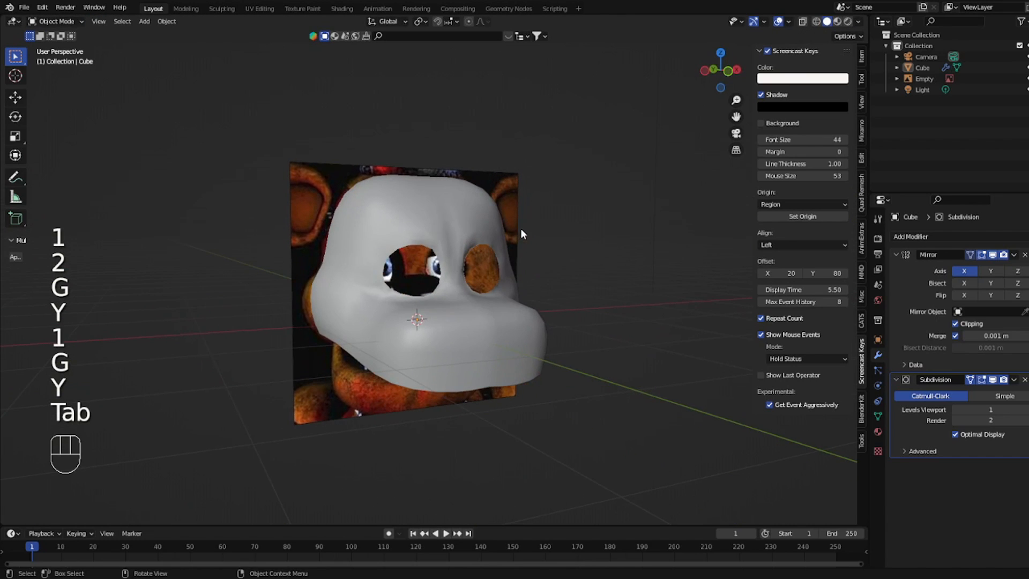
- Move an edge in the brow and forehead area along the Y axis
{"action": "key", "text": "Tab"}
{"action": "key", "text": "2"}
{"action": "middle_click_drag", "start_coordinate": [459, 237], "coordinate": [529, 246]}
{"action": "key", "text": "g"}
{"action": "key", "text": "y"}
{"action": "key", "text": "Tab"}
- Move the horizontal row of edges across the upper forehead along the Y axis and check the head in front view
{"action": "left_click", "coordinate": [483, 222]}
{"action": "key", "text": "g"}
{"action": "key", "text": "y"}
{"action": "left_click", "coordinate": [498, 225]}
{"action": "left_click", "coordinate": [443, 249]}
{"action": "key", "text": "Tab"}
{"action": "key", "text": "Tab"}
{"action": "key", "text": "KP_1"}
{"action": "key", "text": "Tab"}
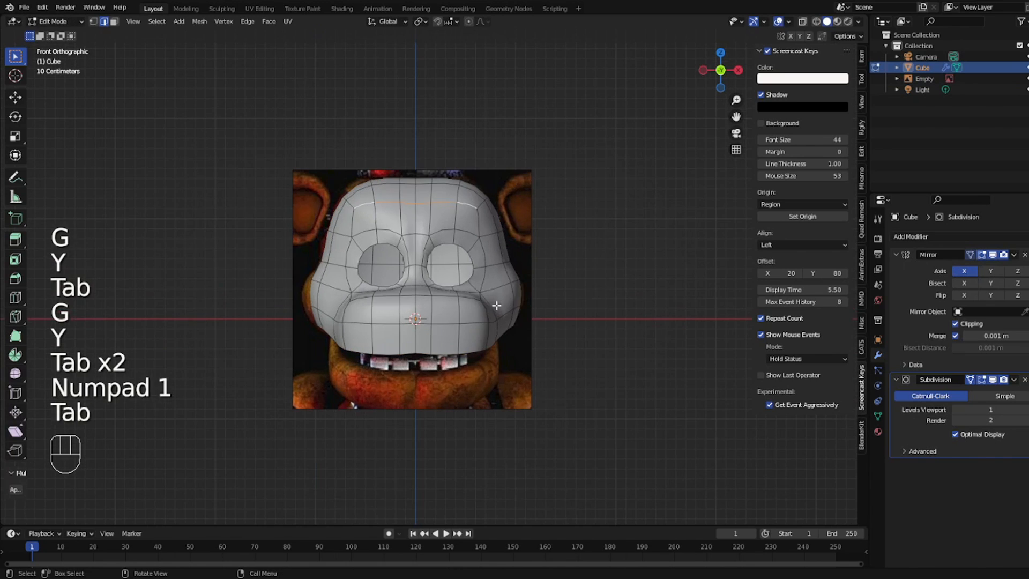
- Move the outermost cheek face outward to match the reference's cheek outline
{"action": "key", "text": "1"}
{"action": "key", "text": "3"}
{"action": "left_click", "coordinate": [518, 296]}
{"action": "key", "text": "g"}
{"action": "key", "text": "Tab"}
{"action": "key", "text": "Tab"}
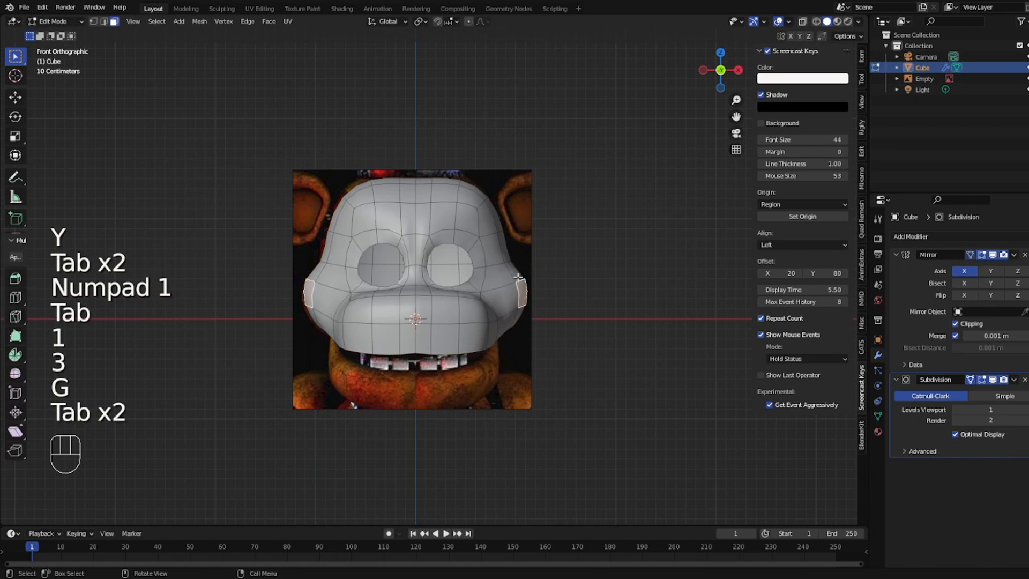
- Add a loop cut around the head at upper eye-socket height, slide it, and select the cheek's outer edge
{"action": "key", "text": "ctrl+r"}
{"action": "left_click", "coordinate": [504, 248]}
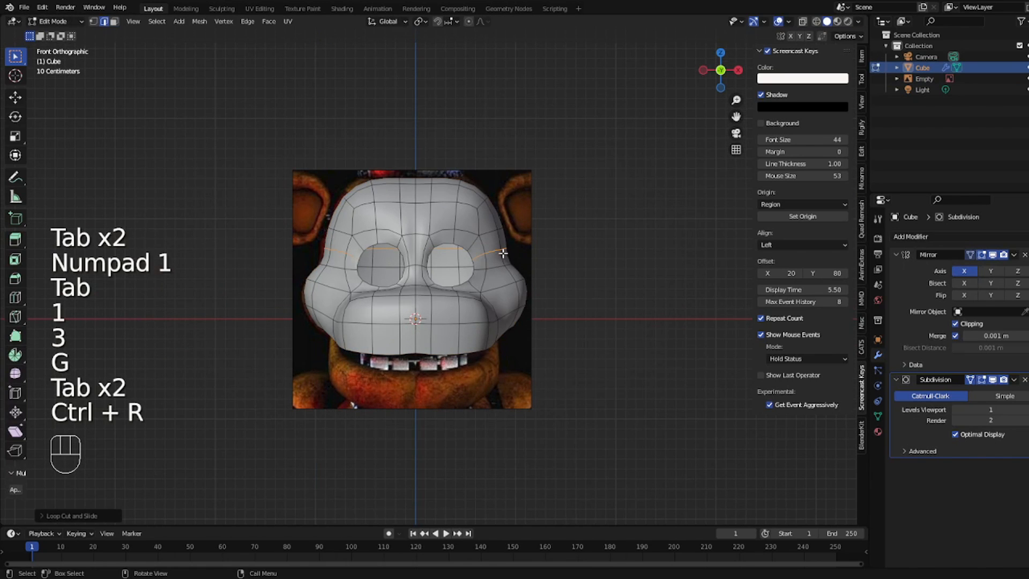
{"action": "key", "text": "g"}
{"action": "key", "text": "g"}
{"action": "left_click", "coordinate": [535, 272]}
{"action": "scroll", "coordinate": [535, 271], "scroll_direction": "up", "scroll_amount": 1}
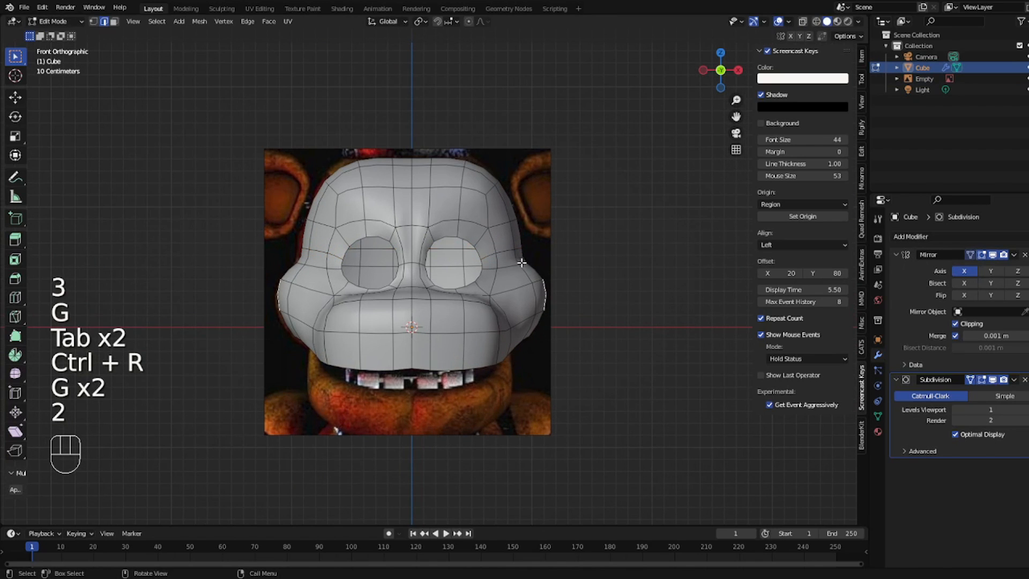
- Slide the short edge at the side of the head just above the cheek to refine the temple outline
{"action": "key", "text": "g"}
{"action": "key", "text": "g"}
{"action": "left_click", "coordinate": [515, 223]}
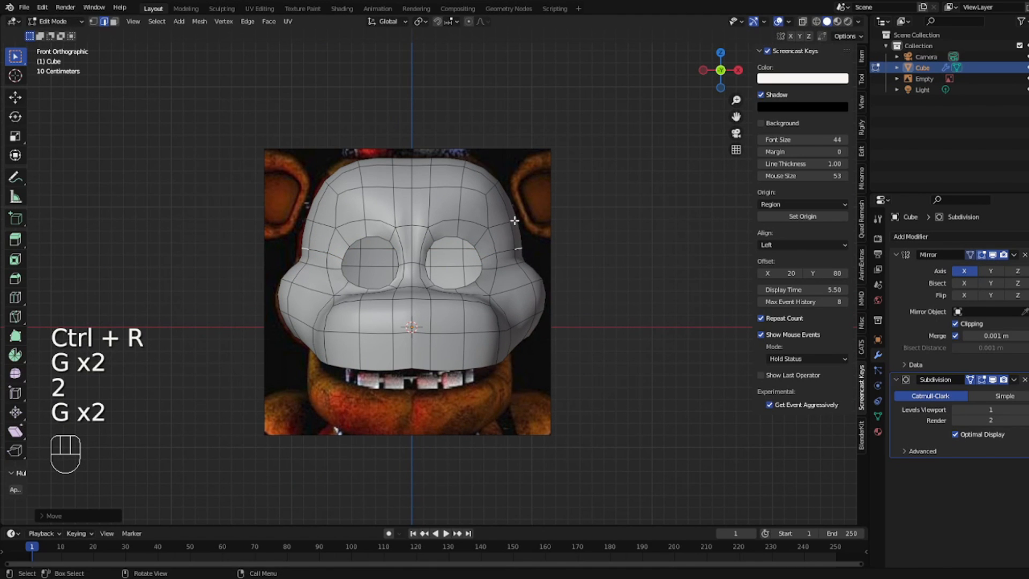
{"action": "key", "text": "g"}
{"action": "key", "text": "Tab"}
{"action": "key", "text": "Tab"}
- Adjust the depth of the eye socket's rim edges along the Y axis and check the head in front view
{"action": "middle_click_drag", "start_coordinate": [542, 237], "coordinate": [434, 255]}
{"action": "scroll", "coordinate": [433, 255], "scroll_direction": "up", "scroll_amount": 2}
{"action": "key", "text": "2"}
{"action": "scroll", "coordinate": [433, 255], "scroll_direction": "down", "scroll_amount": 1}
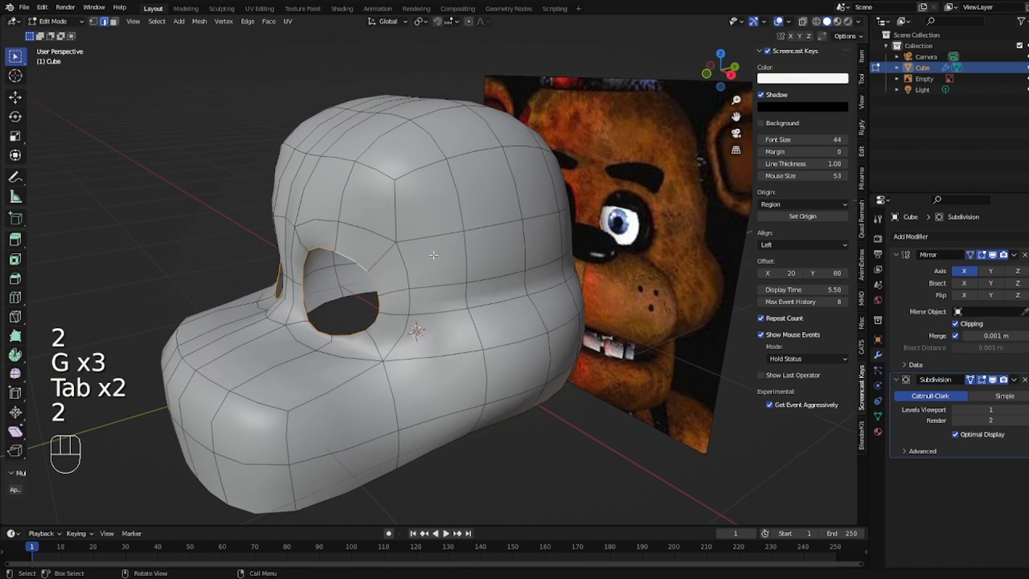
{"action": "key", "text": "1"}
{"action": "right_click", "coordinate": [461, 254]}
{"action": "middle_click_drag", "start_coordinate": [479, 405], "coordinate": [311, 238]}
{"action": "key", "text": "2"}
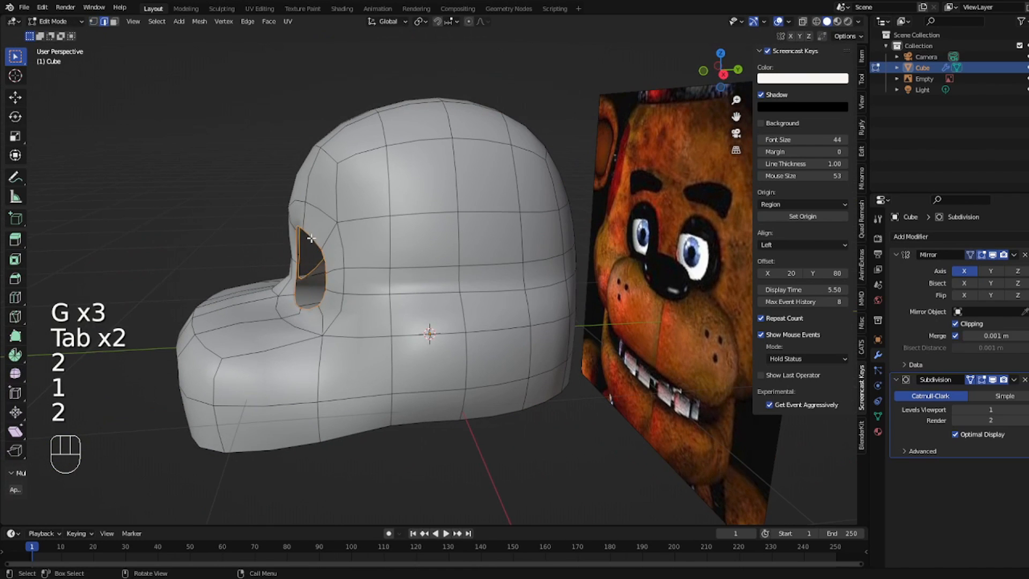
{"action": "key", "text": "g"}
{"action": "key", "text": "y"}
{"action": "key", "text": "Tab"}
{"action": "key", "text": "KP_1"}
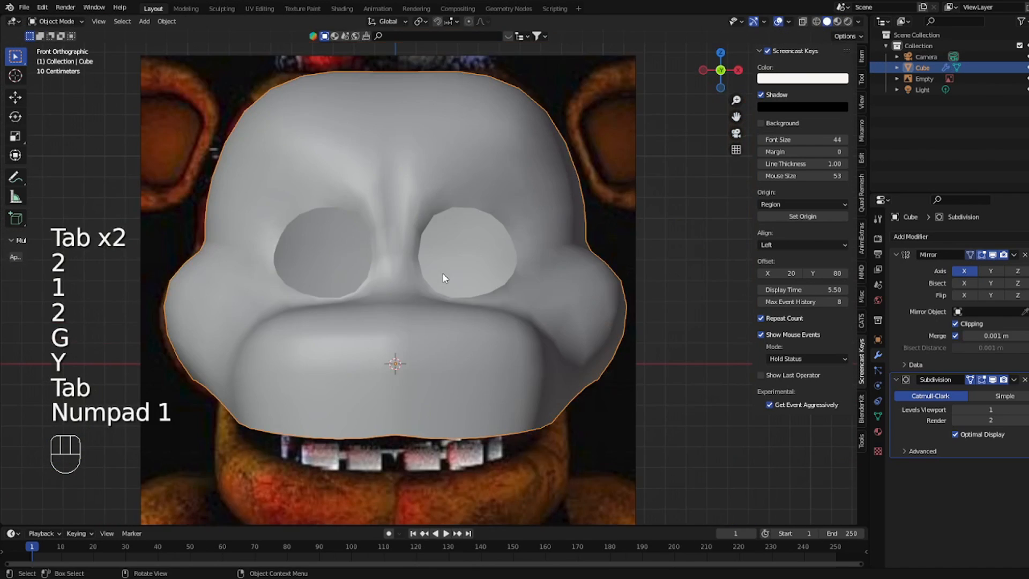
- Reposition the vertex above the eye socket's inner corner to reshape the brow in front view
{"action": "key", "text": "Tab"}
{"action": "key", "text": "1"}
{"action": "key", "text": "g"}
{"action": "left_click", "coordinate": [407, 216]}
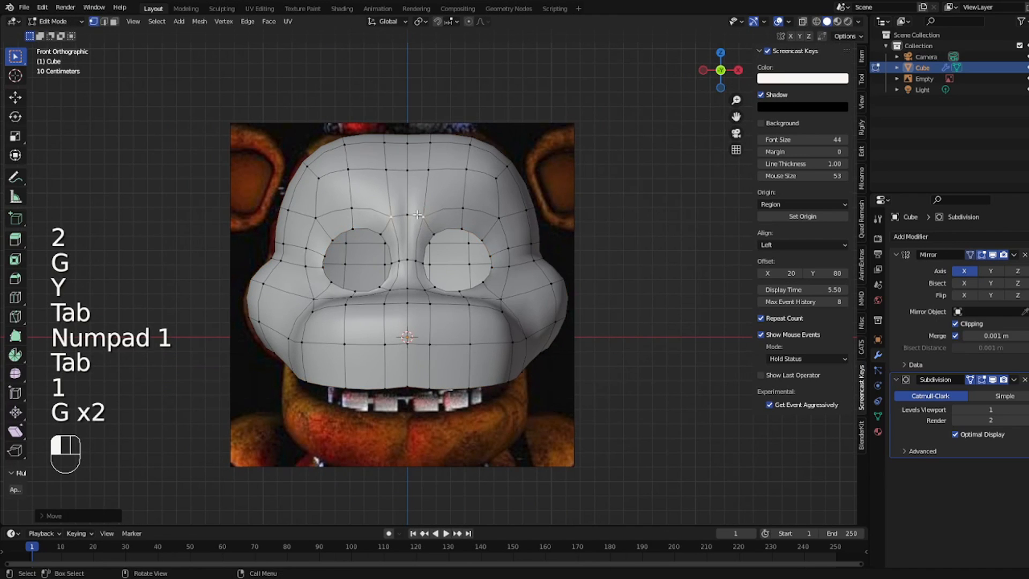
{"action": "key", "text": "Tab"}
{"action": "key", "text": "Tab"}
{"action": "key", "text": "2"}
{"action": "middle_click_drag", "start_coordinate": [418, 215], "coordinate": [472, 231]}
{"action": "key", "text": "1"}
- Add a Solidify modifier to the head, place it above the Subdivision modifier and set its thickness to 0.1 m
{"action": "key", "text": "Tab"}
{"action": "left_click", "coordinate": [911, 236]}
{"action": "left_click", "coordinate": [825, 422]}
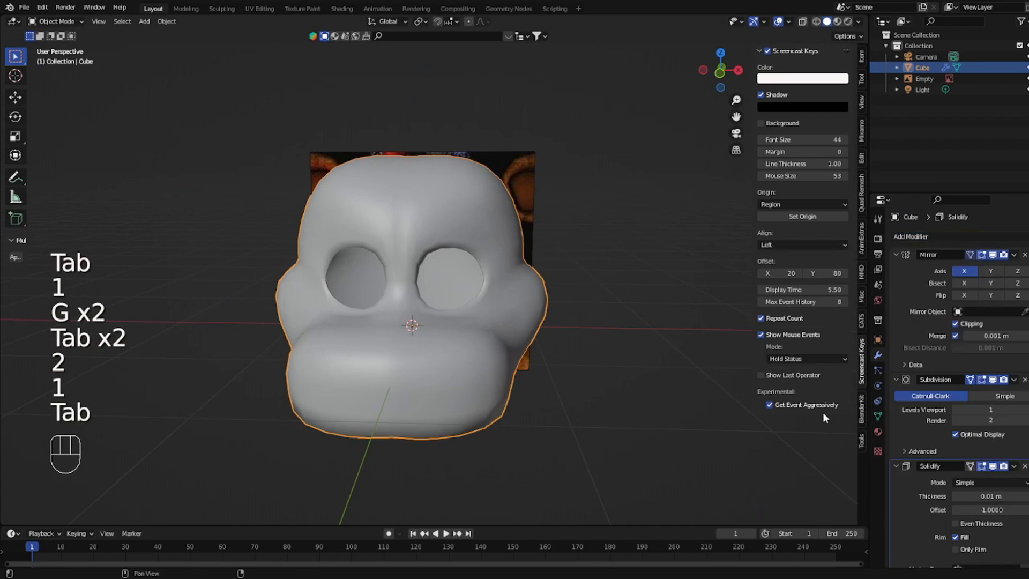
{"action": "left_click_drag", "start_coordinate": [1028, 467], "coordinate": [1028, 355]}
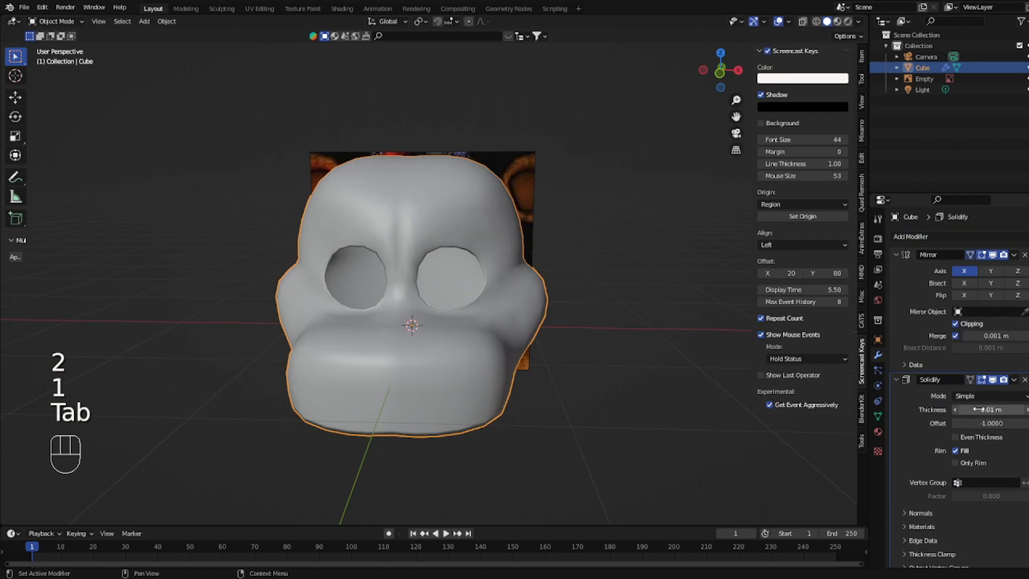
{"action": "left_click_drag", "start_coordinate": [991, 409], "coordinate": [1020, 409]}
{"action": "key", "text": "Tab"}
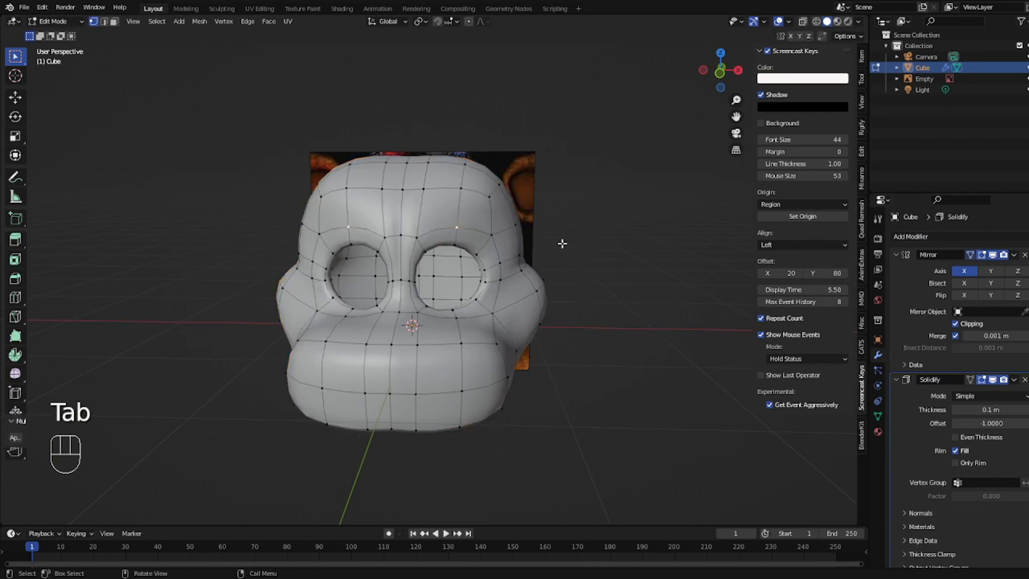
{"action": "key", "text": "Tab"}
- Select the face loop around the eye sockets in front view and move it to fit the reference
{"action": "key", "text": "KP_1"}
{"action": "key", "text": "Tab"}
{"action": "key", "text": "3"}
{"action": "left_click", "coordinate": [490, 294], "text": "alt"}
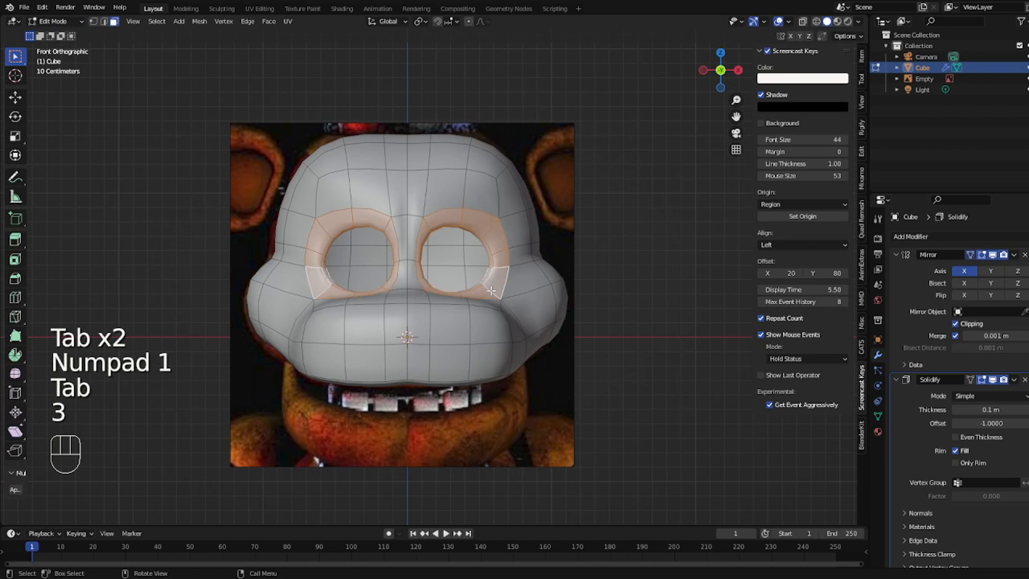
{"action": "key", "text": "g"}
{"action": "key", "text": "Tab"}
{"action": "scroll", "coordinate": [521, 285], "scroll_direction": "down", "scroll_amount": 3}
{"action": "key", "text": "Tab"}
{"action": "key", "text": "g"}
{"action": "key", "text": "Tab"}
{"action": "key", "text": "Tab"}
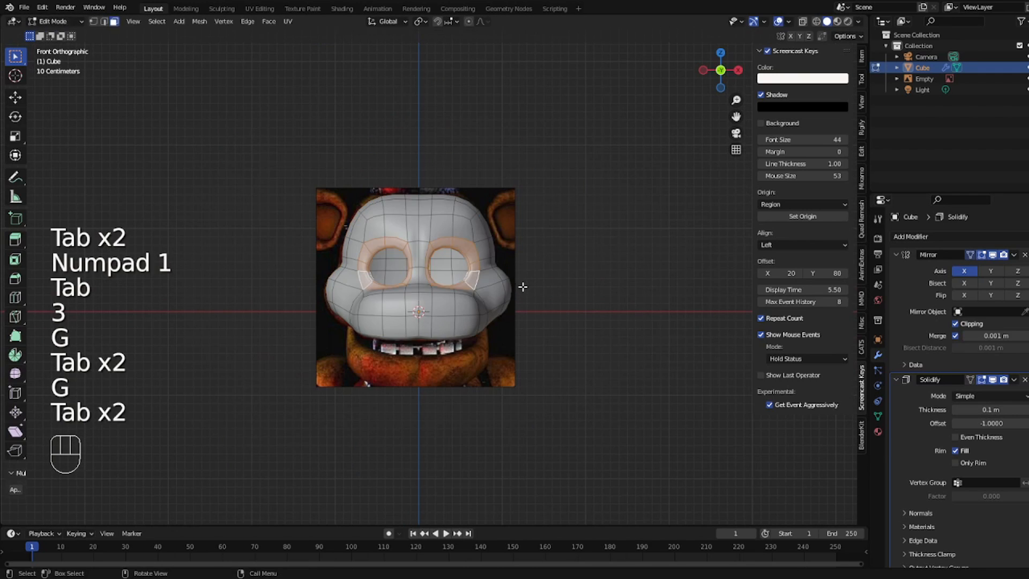
{"action": "key", "text": "g"}
- Move an edge along the Y axis and adjust a vertex at the middle of the muzzle's front to start a cleft
{"action": "middle_click_drag", "start_coordinate": [523, 287], "coordinate": [580, 375]}
{"action": "key", "text": "2"}
{"action": "key", "text": "g"}
{"action": "key", "text": "y"}
{"action": "key", "text": "Tab"}
{"action": "key", "text": "Tab"}
{"action": "key", "text": "1"}
{"action": "key", "text": "g"}
{"action": "key", "text": "Tab"}
{"action": "key", "text": "Tab"}
- Try another edge move along the Y axis on the muzzle, then undo it
{"action": "key", "text": "2"}
{"action": "key", "text": "g"}
{"action": "key", "text": "y"}
{"action": "key", "text": "Tab"}
{"action": "key", "text": "Tab"}
{"action": "key", "text": "ctrl+z"}
{"action": "key", "text": "ctrl+z"}
{"action": "key", "text": "ctrl+z"}
{"action": "key", "text": "ctrl+z"}
{"action": "key", "text": "ctrl+z"}
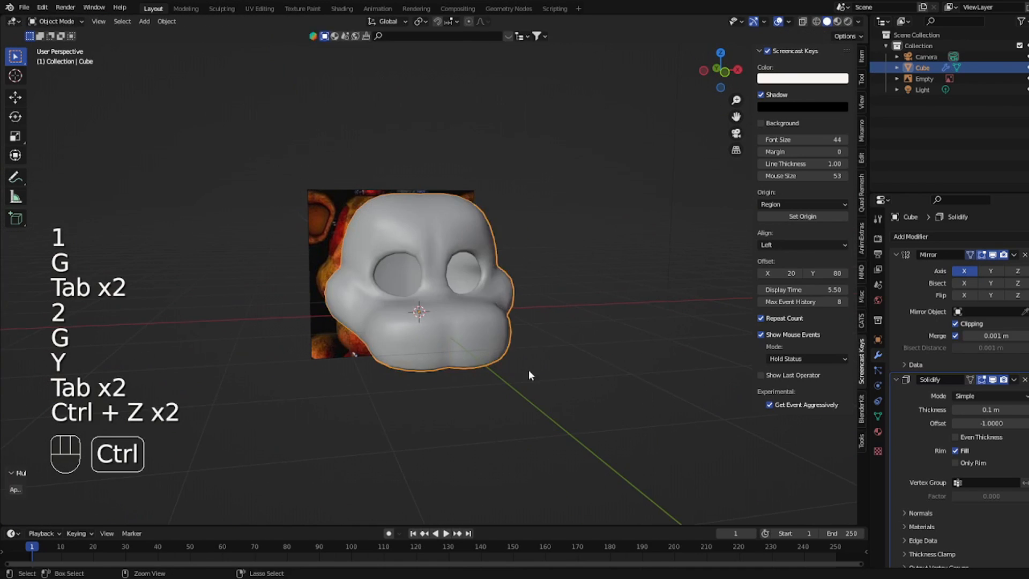
- Move the edge at the centre of the muzzle's front along the Y axis to deepen the cleft
{"action": "key", "text": "2"}
{"action": "mouse_move", "coordinate": [429, 351]}
{"action": "middle_mouse_down"}
{"action": "mouse_move", "coordinate": [485, 337]}
{"action": "mouse_move", "coordinate": [482, 328]}
{"action": "mouse_move", "coordinate": [417, 338]}
{"action": "middle_mouse_up"}
{"action": "key", "text": "g"}
{"action": "key", "text": "y"}
{"action": "key", "text": "Tab"}
{"action": "key", "text": "Tab"}
- Move the edges beside the muzzle's central cleft along the X axis to shape the two rounded halves
{"action": "key", "text": "2"}
{"action": "key", "text": "g"}
{"action": "key", "text": "x"}
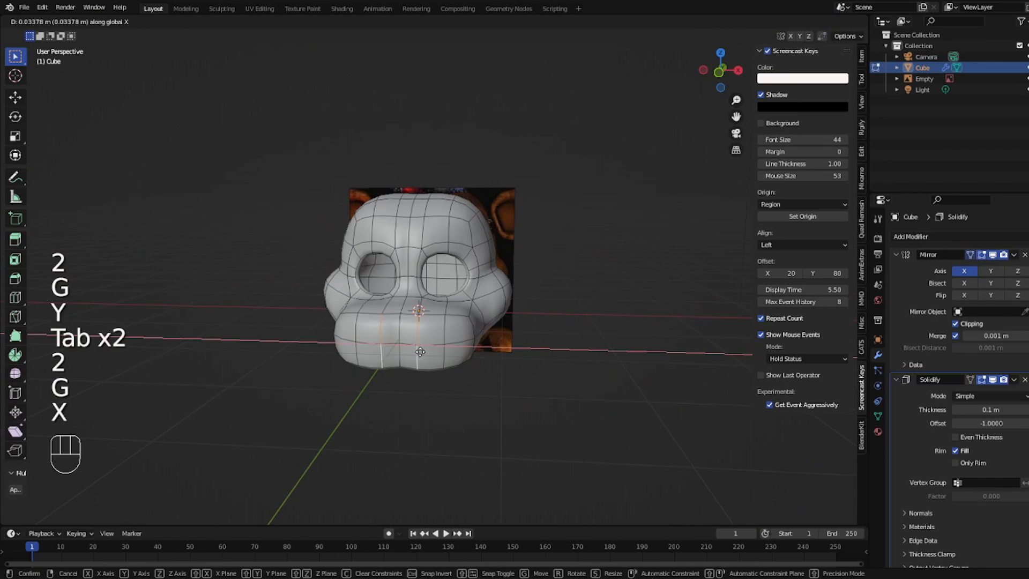
{"action": "left_click", "coordinate": [399, 346]}
{"action": "key", "text": "g"}
{"action": "key", "text": "x"}
{"action": "left_click", "coordinate": [462, 346]}
{"action": "key", "text": "Tab"}
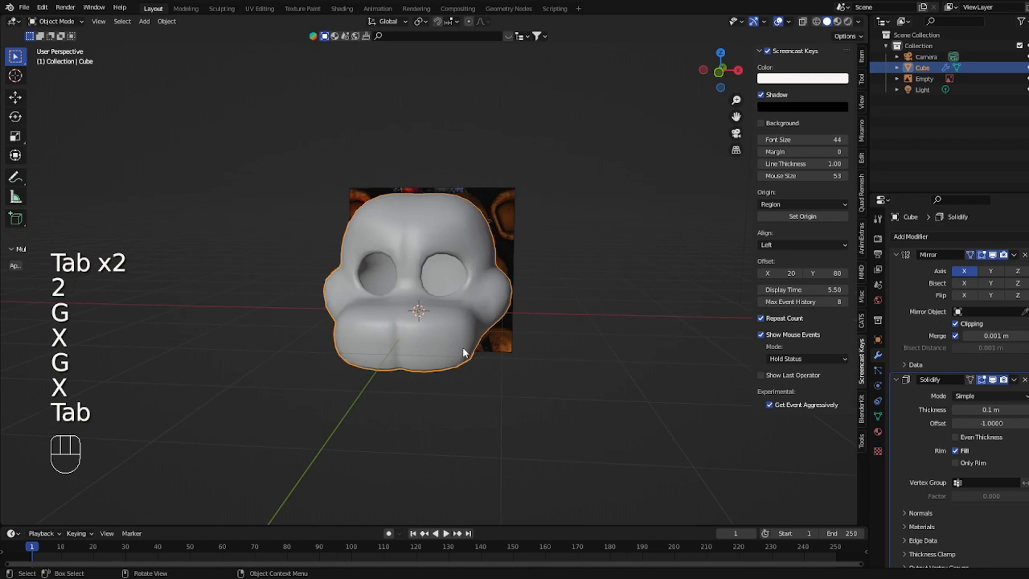
{"action": "middle_click_drag", "start_coordinate": [461, 346], "coordinate": [420, 336]}
{"action": "key", "text": "Tab"}
{"action": "key", "text": "g"}
{"action": "key", "text": "x"}
{"action": "left_click", "coordinate": [490, 348]}
- Move a single vertex on the muzzle along the Y axis to adjust its roundness
{"action": "key", "text": "1"}
{"action": "left_click", "coordinate": [497, 345]}
{"action": "key", "text": "g"}
{"action": "key", "text": "y"}
{"action": "left_click", "coordinate": [520, 360]}
{"action": "key", "text": "Tab"}
{"action": "key", "text": "Tab"}
- Add a loop cut across the base of the muzzle and slide it into place where the snout meets the face
{"action": "key", "text": "ctrl+r"}
{"action": "left_click", "coordinate": [421, 334]}
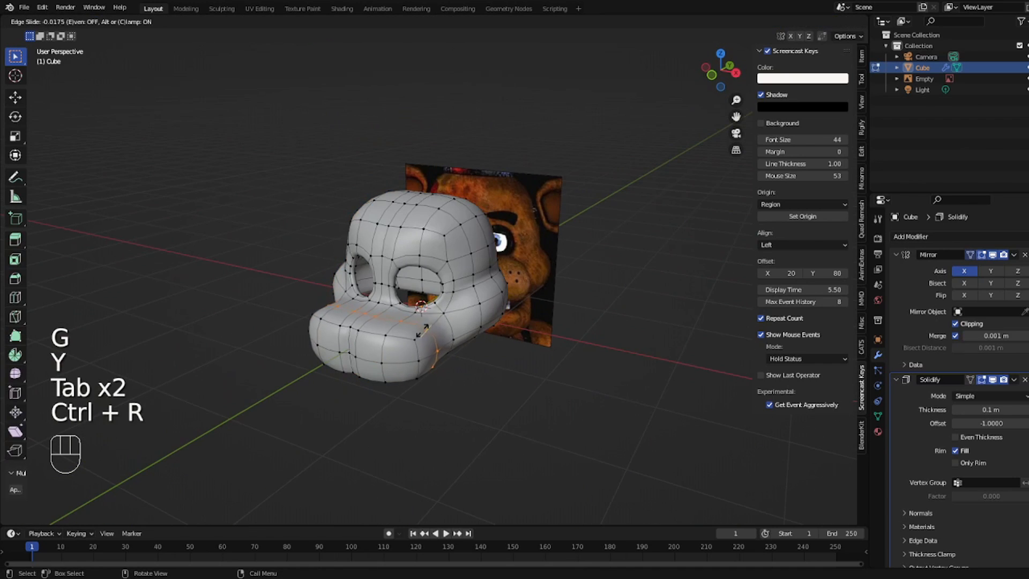
{"action": "key", "text": "ctrl+z"}
{"action": "key", "text": "ctrl+r"}
{"action": "left_click", "coordinate": [426, 329]}
{"action": "left_click", "coordinate": [433, 327]}
{"action": "key", "text": "Tab"}
{"action": "middle_click_drag", "start_coordinate": [433, 327], "coordinate": [418, 348]}
{"action": "key", "text": "Tab"}
{"action": "key", "text": "Tab"}
- Move the vertex at the base of the nose bridge, between the eye sockets, along the Z axis
{"action": "key", "text": "2"}
{"action": "key", "text": "1"}
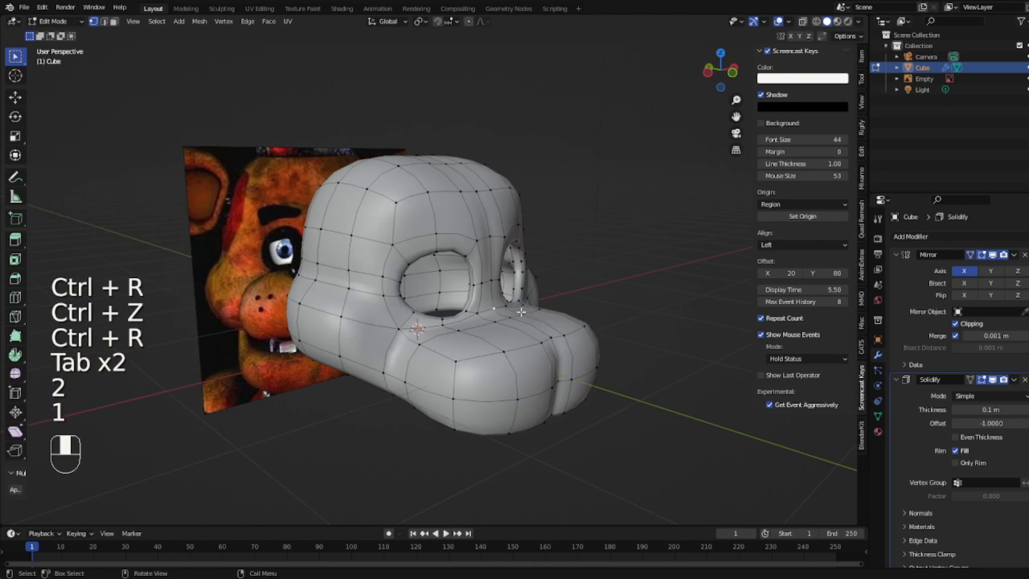
{"action": "key", "text": "g"}
{"action": "key", "text": "z"}
{"action": "key", "text": "Tab"}
{"action": "key", "text": "Tab"}
{"action": "middle_click_drag", "start_coordinate": [457, 316], "coordinate": [436, 324]}
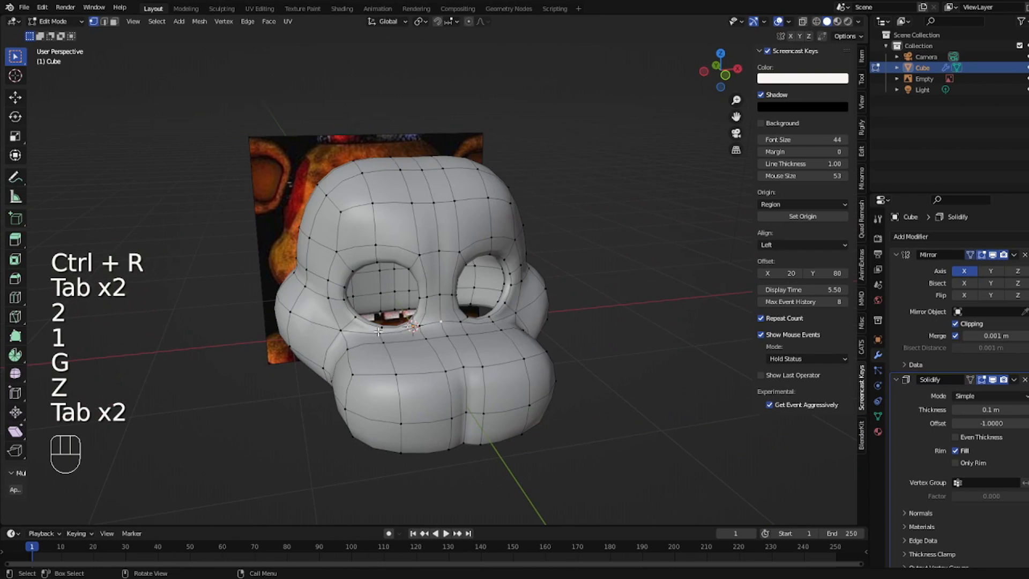
- Raise the face on top of the muzzle at the base of the nose bridge along the Z axis
{"action": "key", "text": "2"}
{"action": "key", "text": "3"}
{"action": "left_click", "coordinate": [447, 326]}
{"action": "key", "text": "g"}
{"action": "key", "text": "z"}
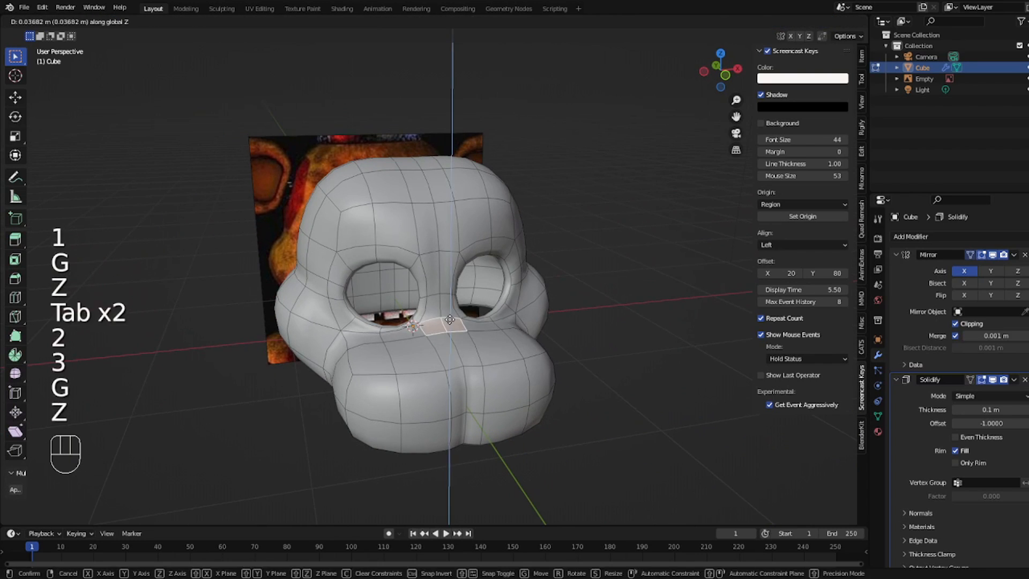
{"action": "key", "text": "Tab"}
{"action": "key", "text": "Tab"}
{"action": "key", "text": "g"}
{"action": "key", "text": "z"}
{"action": "key", "text": "Tab"}
- Show the head in right side view and sketch curved annotation guides along the jaw's lower edge and the cheek
{"action": "middle_click_drag", "start_coordinate": [440, 306], "coordinate": [514, 307]}
{"action": "key", "text": "Tab"}
{"action": "key", "text": "KP_3"}
{"action": "key", "text": "1"}
{"action": "scroll", "coordinate": [438, 289], "scroll_direction": "up", "scroll_amount": 4}
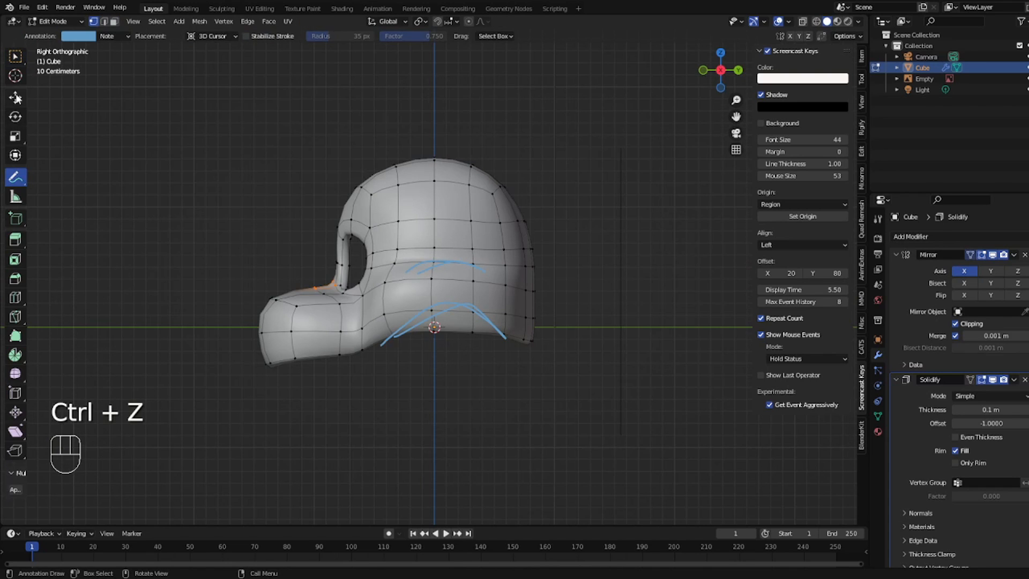
- Enable proportional editing and raise the vertex on the head's lower edge to the arched guide curve
{"action": "left_click", "coordinate": [15, 98]}
{"action": "scroll", "coordinate": [495, 365], "scroll_direction": "up", "scroll_amount": 2}
{"action": "key", "text": "1"}
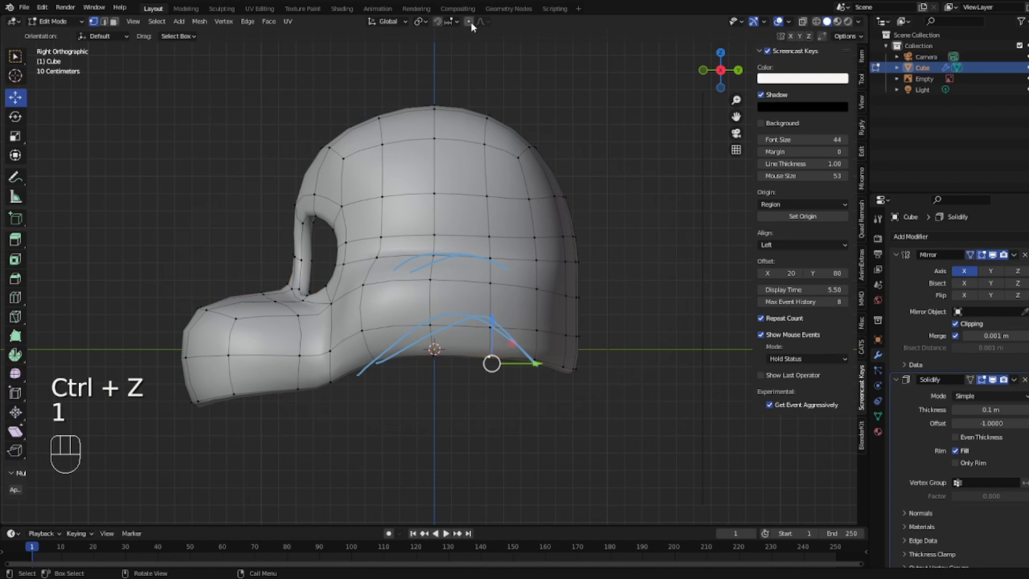
{"action": "left_click", "coordinate": [470, 22]}
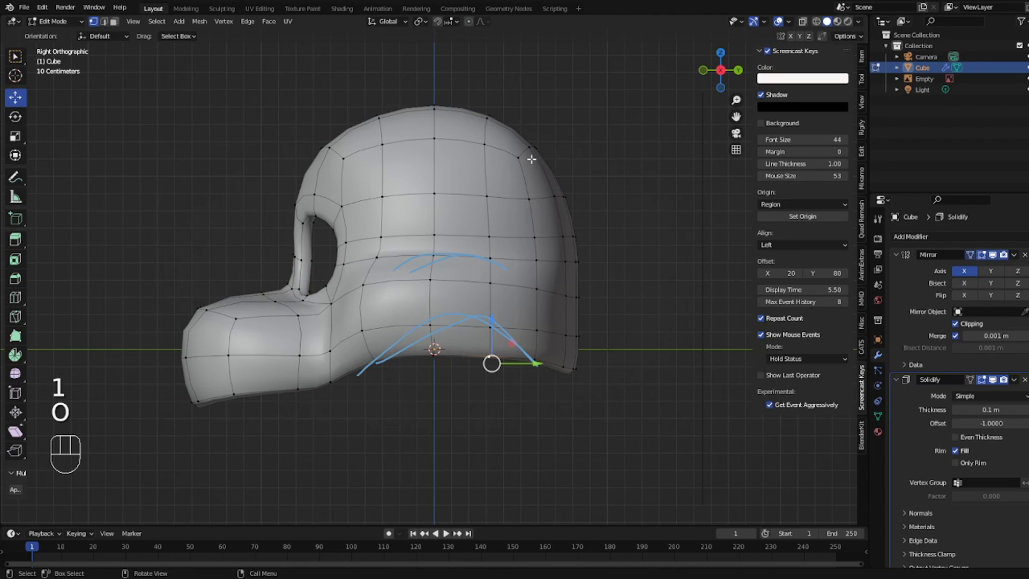
{"action": "key", "text": "g"}
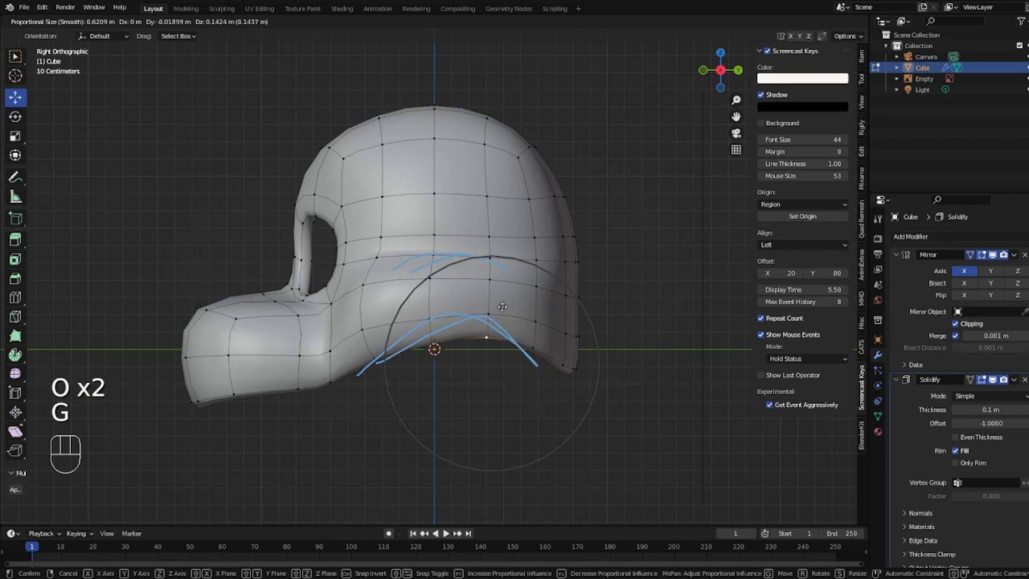
{"action": "left_click", "coordinate": [498, 300]}
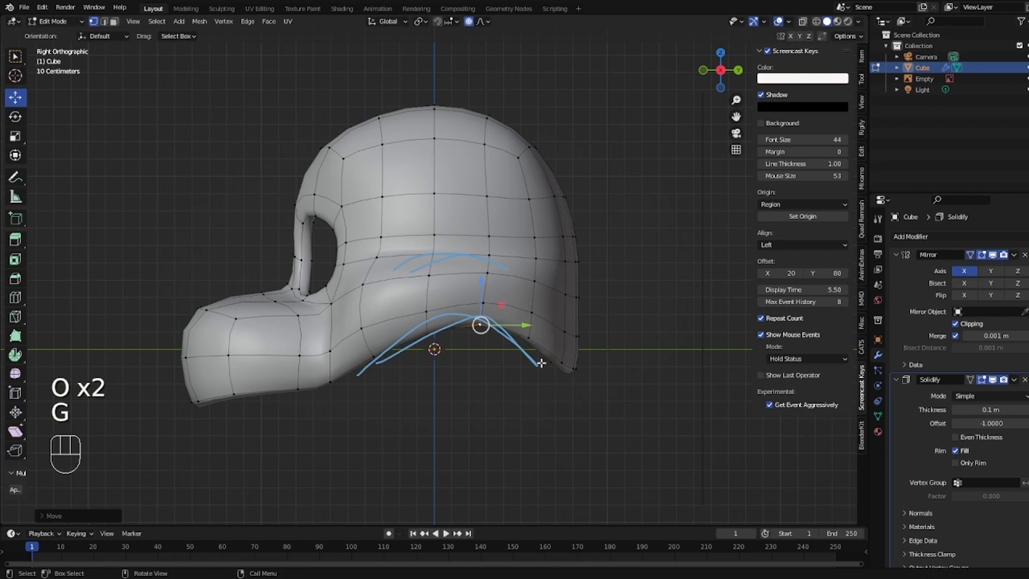
- Reshape the head's lower back corner by proportionally moving and rotating its vertices, then move the face above it outward
{"action": "key", "text": "g"}
{"action": "left_click", "coordinate": [582, 378]}
{"action": "key", "text": "g"}
{"action": "key", "text": "r"}
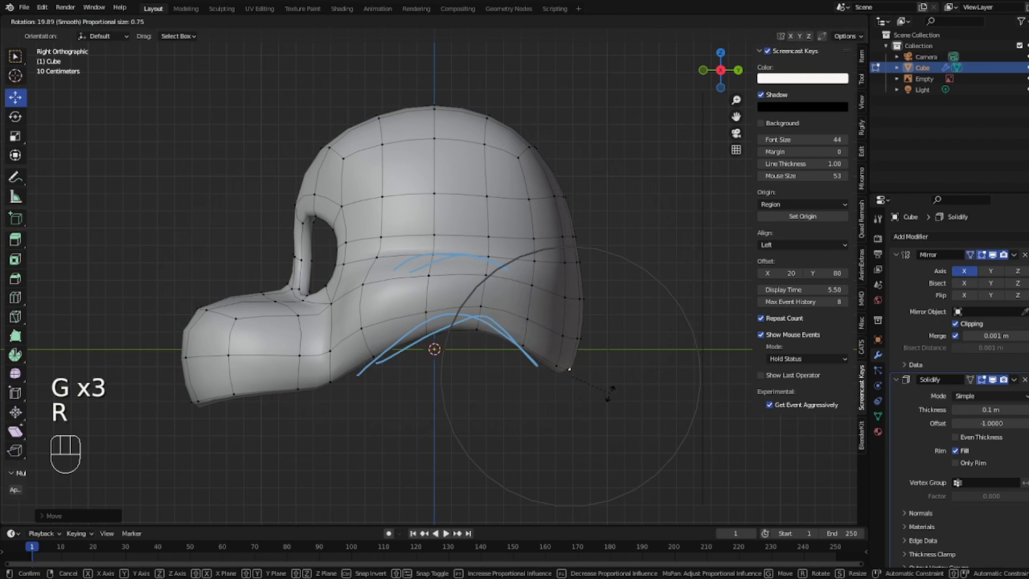
{"action": "key", "text": "3"}
{"action": "left_click", "coordinate": [576, 319]}
{"action": "key", "text": "g"}
{"action": "left_click", "coordinate": [585, 317]}
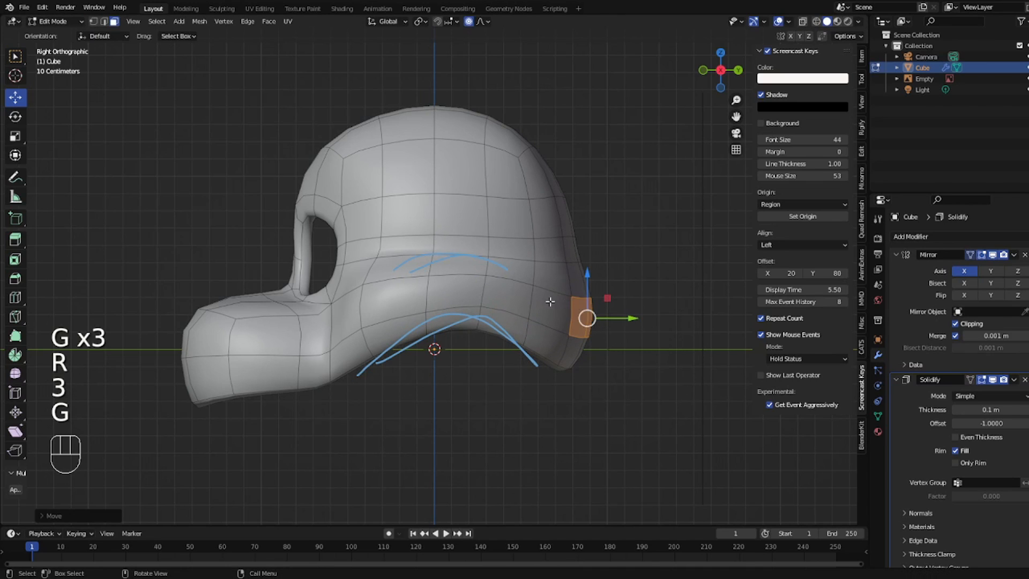
- Raise the cheek vertex toward the upper guide curve using proportional editing with a radius of about 0.35 m
{"action": "key", "text": "1"}
{"action": "left_click", "coordinate": [477, 276]}
{"action": "key", "text": "g"}
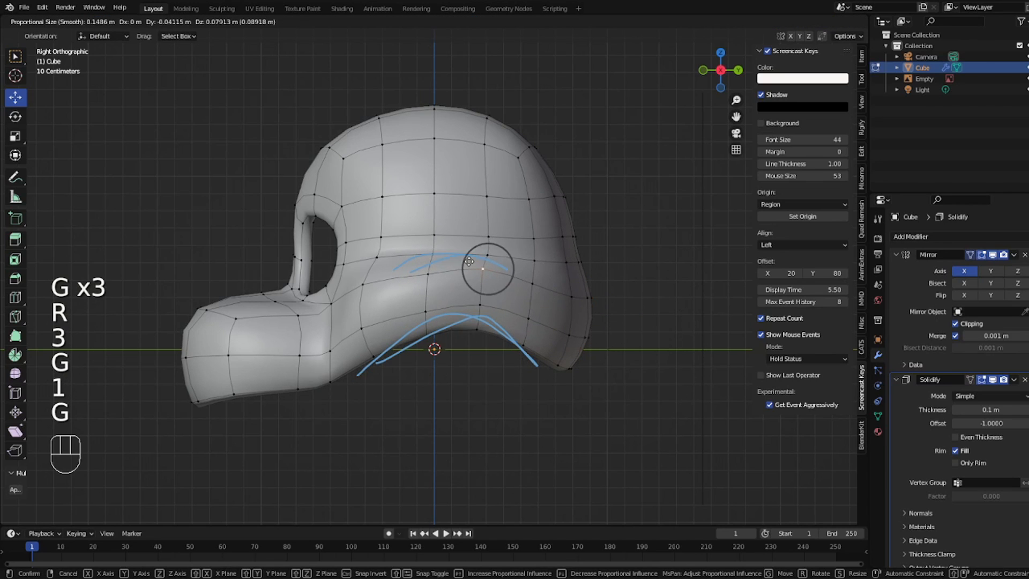
{"action": "scroll", "coordinate": [468, 261], "scroll_direction": "down", "scroll_amount": 15}
{"action": "scroll", "coordinate": [468, 263], "scroll_direction": "up", "scroll_amount": 5}
{"action": "scroll", "coordinate": [469, 265], "scroll_direction": "down", "scroll_amount": 10}
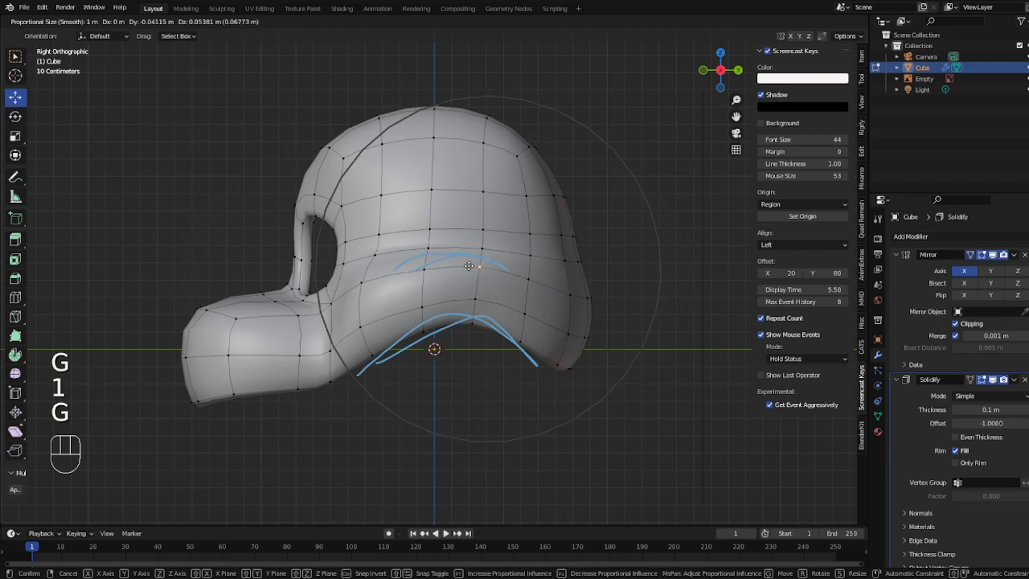
{"action": "scroll", "coordinate": [469, 265], "scroll_direction": "up", "scroll_amount": 11}
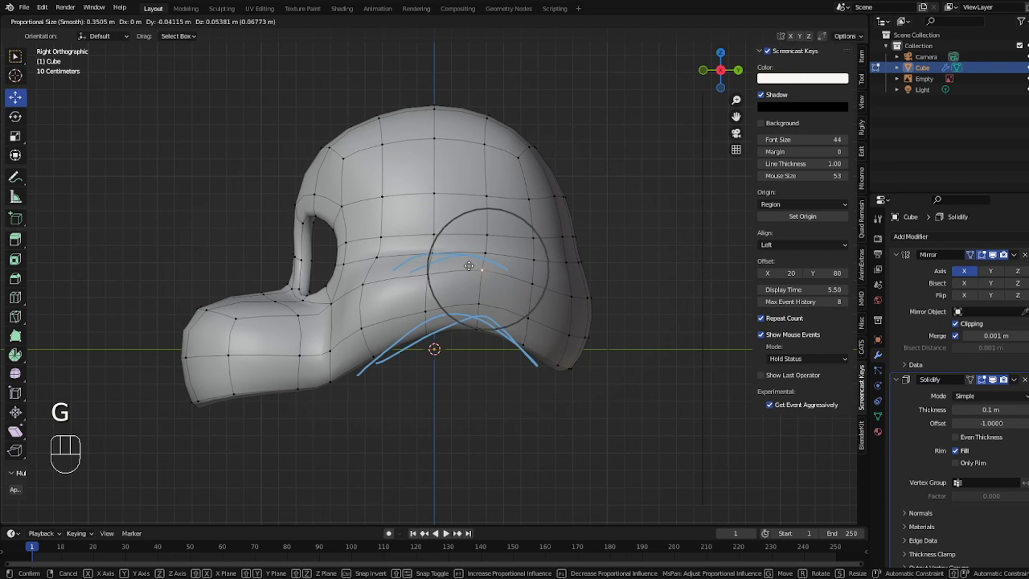
{"action": "left_click", "coordinate": [469, 261]}
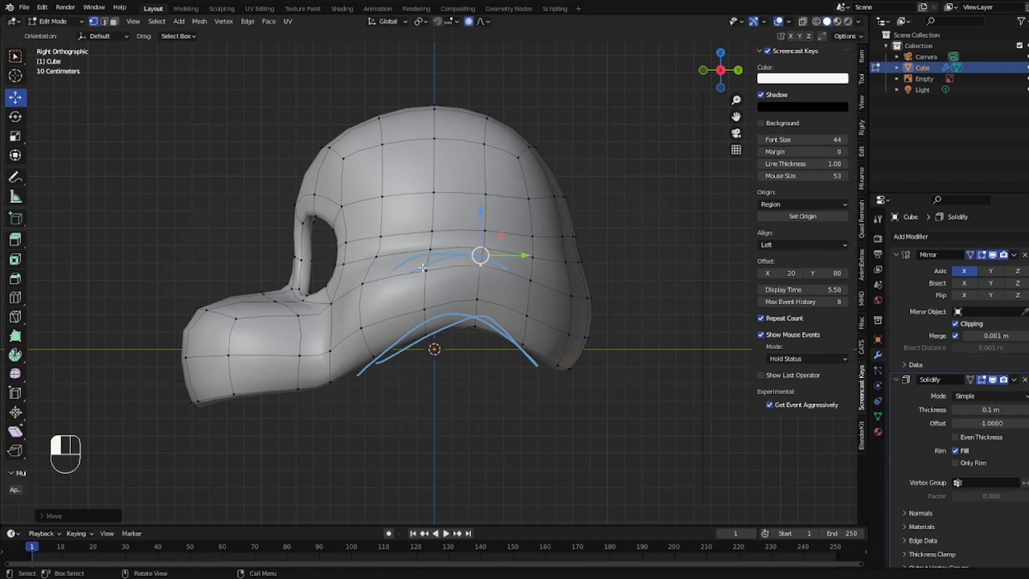
- Reposition the cheek and lower jaw-edge vertices in side view with proportional editing to follow the arched guide curves
{"action": "left_click", "coordinate": [423, 267]}
{"action": "key", "text": "g"}
{"action": "scroll", "coordinate": [422, 266], "scroll_direction": "up", "scroll_amount": 7}
{"action": "left_click", "coordinate": [421, 265]}
{"action": "left_click", "coordinate": [424, 337]}
{"action": "left_click", "coordinate": [382, 362]}
{"action": "key", "text": "g"}
{"action": "key", "text": "Tab"}
{"action": "key", "text": "Tab"}
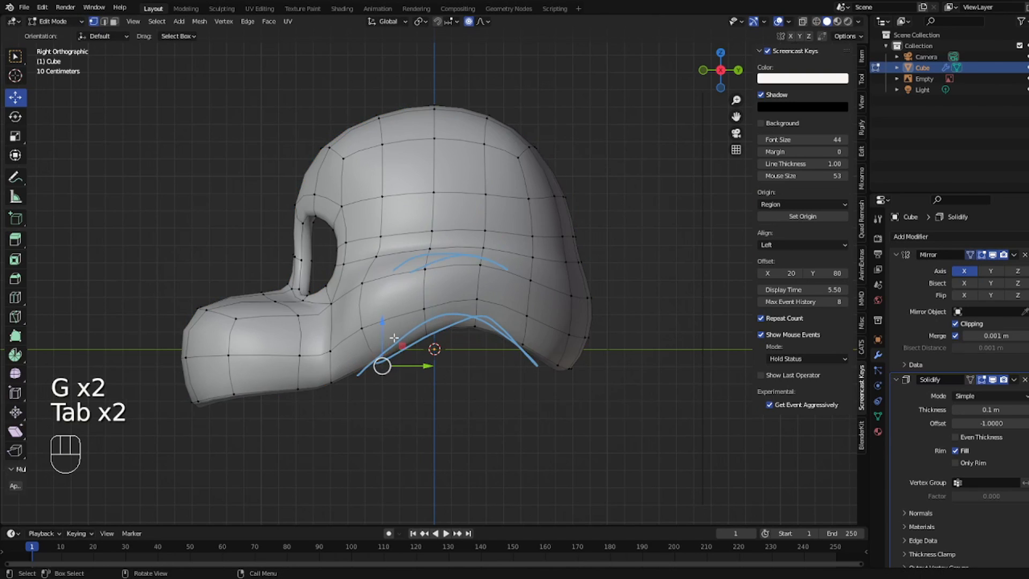
- Reshape the cheek outline in front view by proportionally moving the upper cheek vertex inward and the one below it toward the reference silhouette
{"action": "key", "text": "Tab"}
{"action": "key", "text": "KP_1"}
{"action": "key", "text": "Tab"}
{"action": "left_click", "coordinate": [592, 267]}
{"action": "key", "text": "g"}
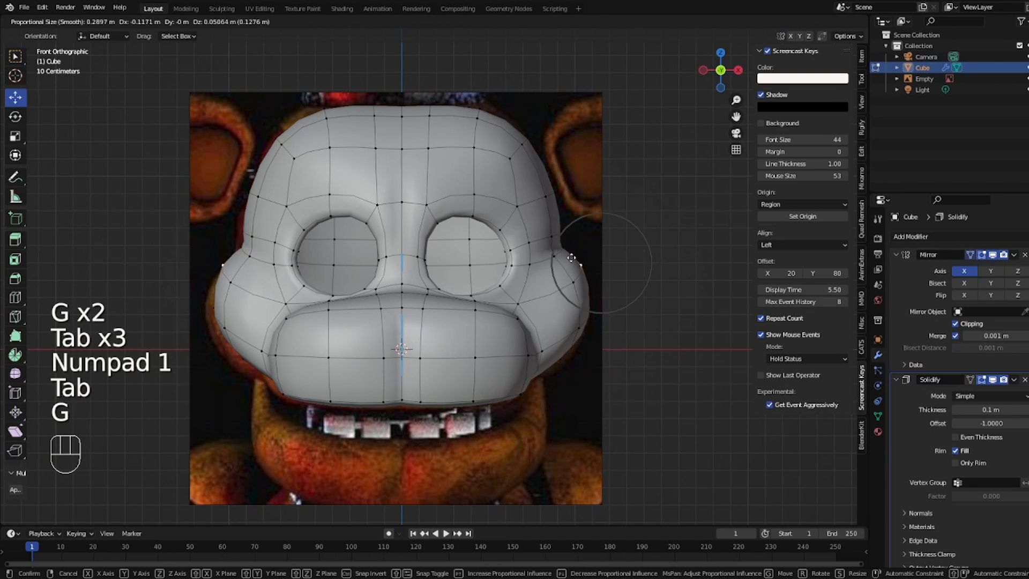
{"action": "left_click", "coordinate": [602, 310]}
{"action": "key", "text": "g"}
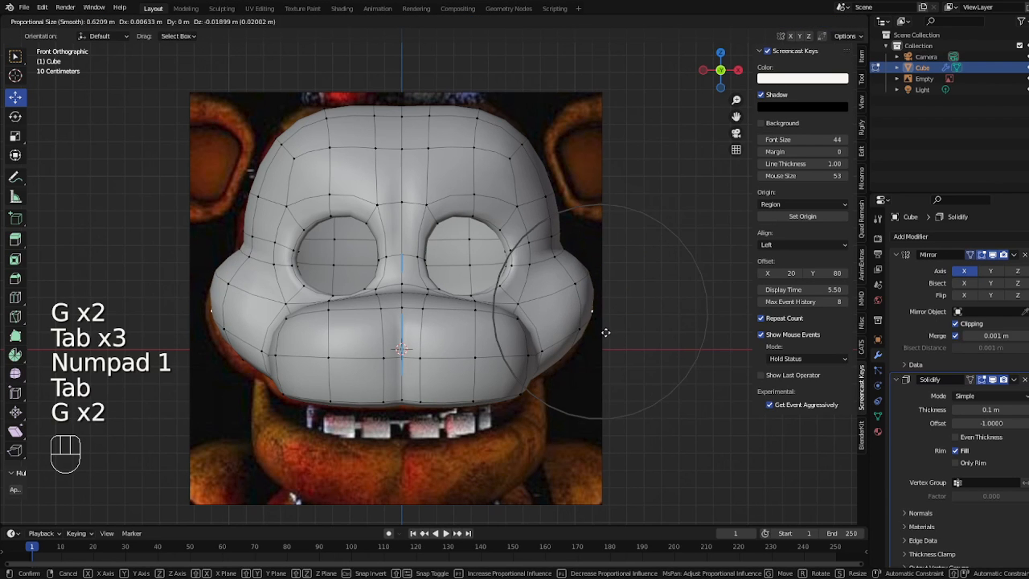
- Scale the cheek area along Z and lower it slightly, using proportional editing with a radius of about 0.75 m
{"action": "key", "text": "s"}
{"action": "key", "text": "z"}
{"action": "key", "text": "Tab"}
{"action": "key", "text": "Tab"}
{"action": "key", "text": "Tab"}
{"action": "key", "text": "g"}
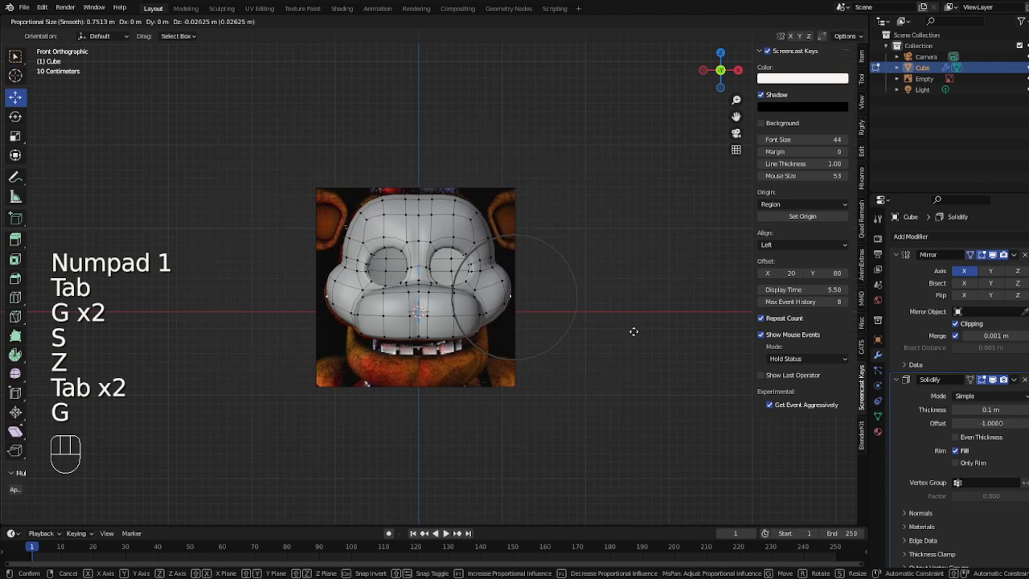
{"action": "key", "text": "Tab"}
{"action": "middle_click_drag", "start_coordinate": [647, 307], "coordinate": [460, 298]}
{"action": "key", "text": "Tab"}
{"action": "key", "text": "3"}
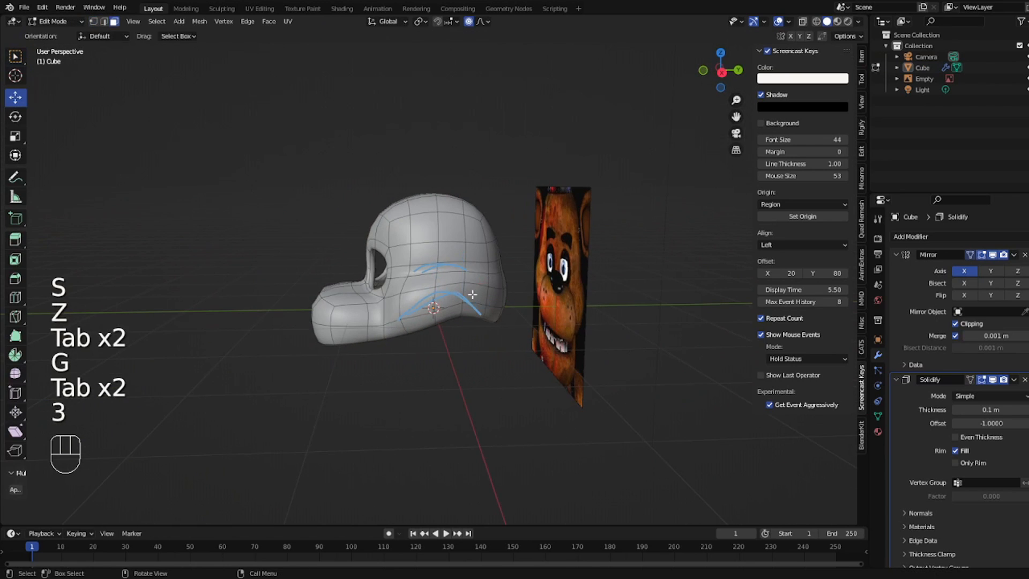
{"action": "key", "text": "2"}
{"action": "key", "text": "g"}
{"action": "key", "text": "KP_1"}
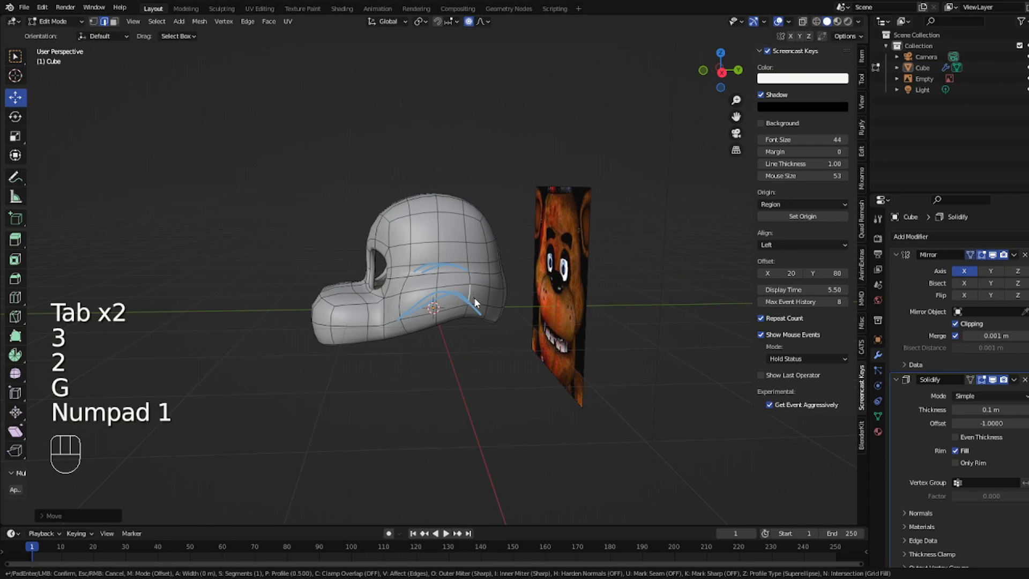
{"action": "left_click", "coordinate": [474, 298]}
{"action": "key", "text": "ctrl+z"}
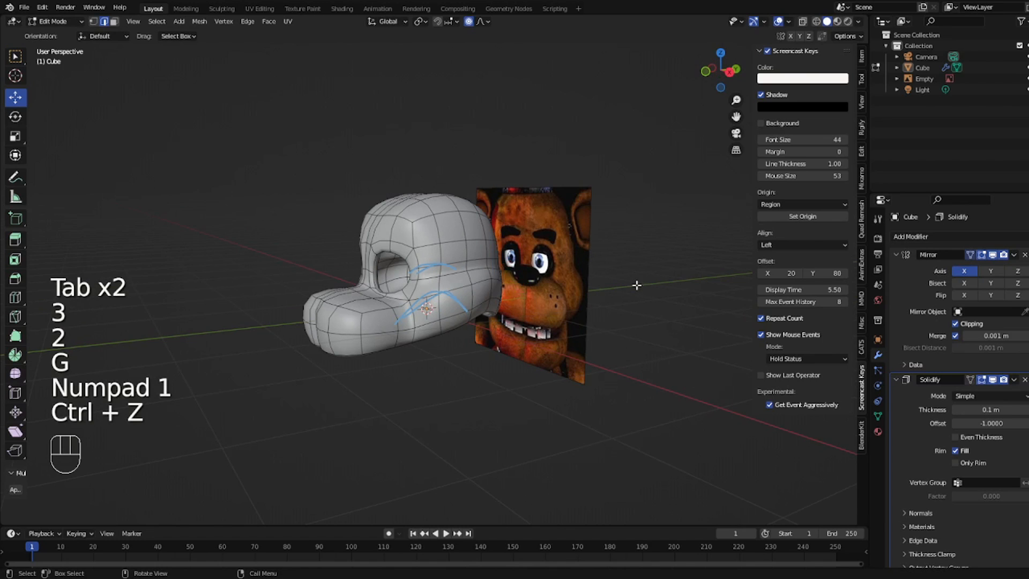
- Compare the smoothed head with the reference in front view and examine its shape and topology from an angle
{"action": "key", "text": "2"}
{"action": "key", "text": "g"}
{"action": "key", "text": "Tab"}
{"action": "key", "text": "KP_1"}
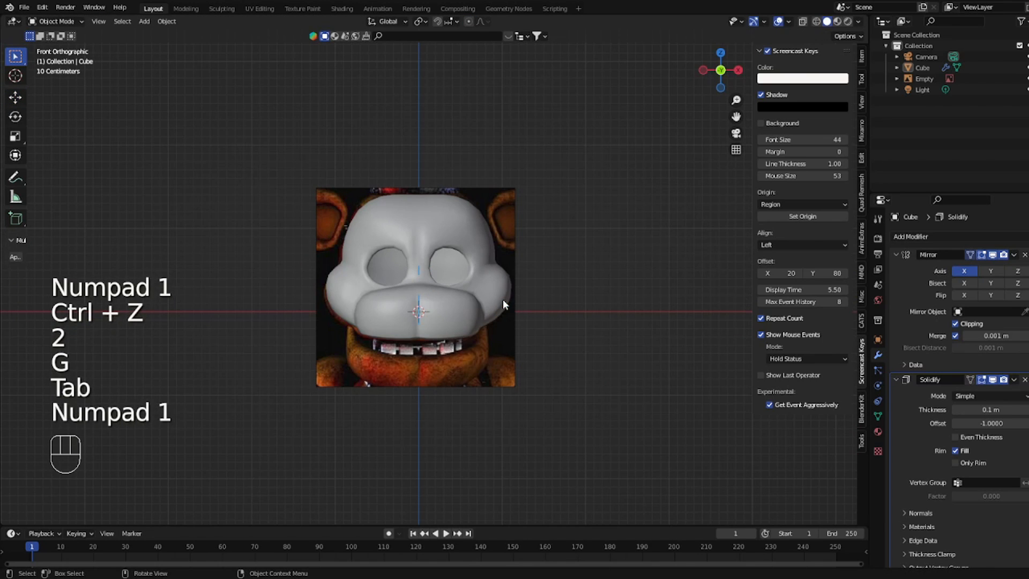
{"action": "key", "text": "Tab"}
{"action": "middle_click_drag", "start_coordinate": [432, 216], "coordinate": [456, 284]}
{"action": "key", "text": "1"}
{"action": "key", "text": "2"}
{"action": "key", "text": "1"}
{"action": "key", "text": "Tab"}
{"action": "key", "text": "Tab"}
{"action": "key", "text": "Tab"}
- Give the head a new material and sample its viewport display color from the bear's brown fur in the reference image
{"action": "left_click", "coordinate": [457, 284]}
{"action": "left_click", "coordinate": [878, 431]}
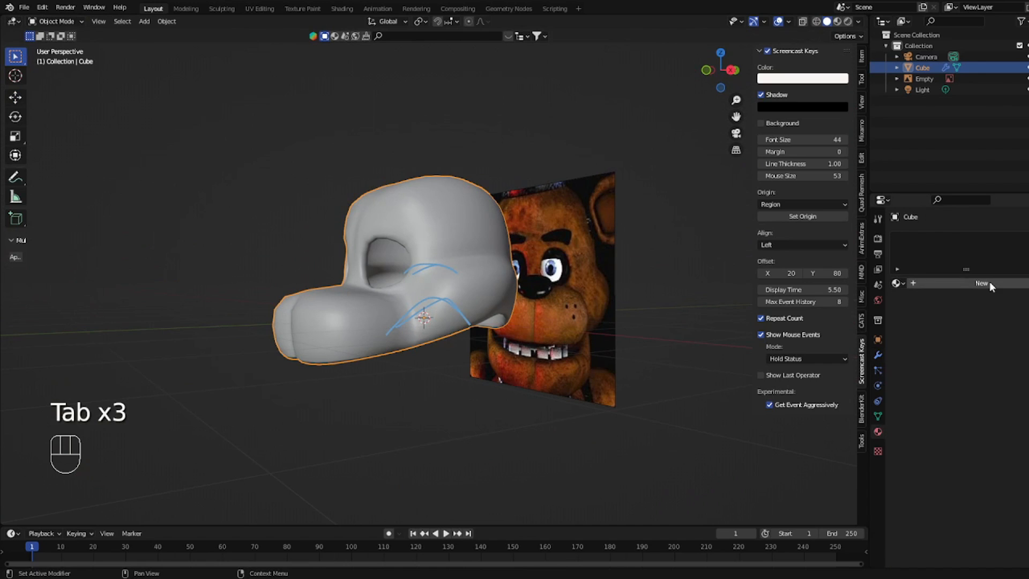
{"action": "left_click", "coordinate": [989, 281]}
{"action": "scroll", "coordinate": [998, 476], "scroll_direction": "down", "scroll_amount": 20}
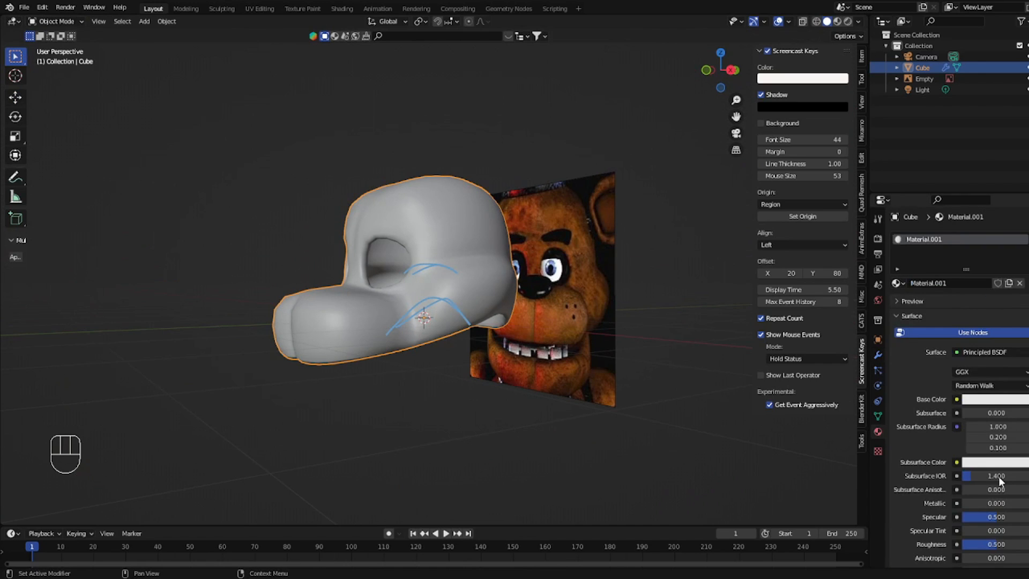
{"action": "left_click", "coordinate": [992, 541]}
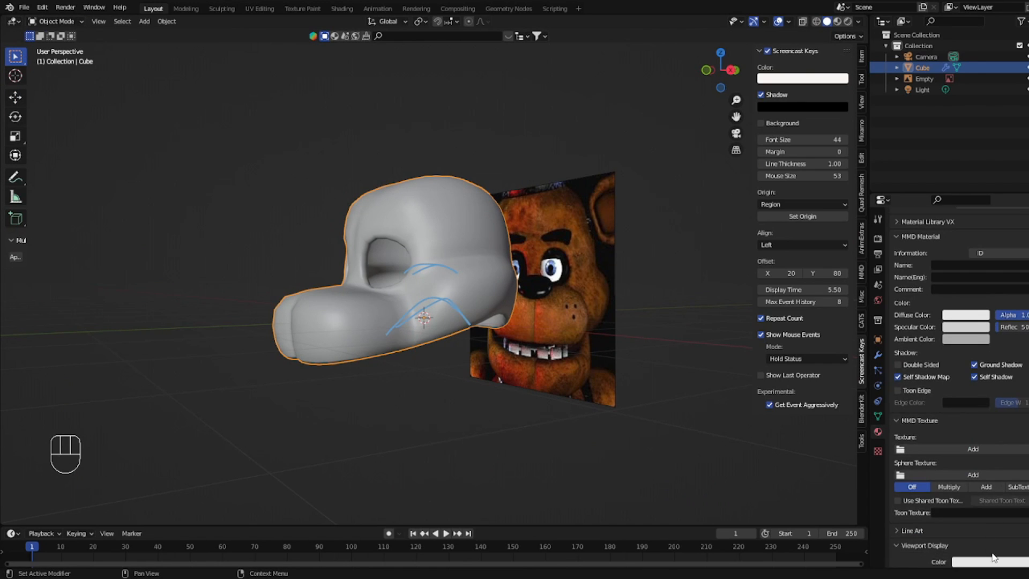
{"action": "left_click", "coordinate": [995, 561]}
{"action": "left_click", "coordinate": [1021, 513]}
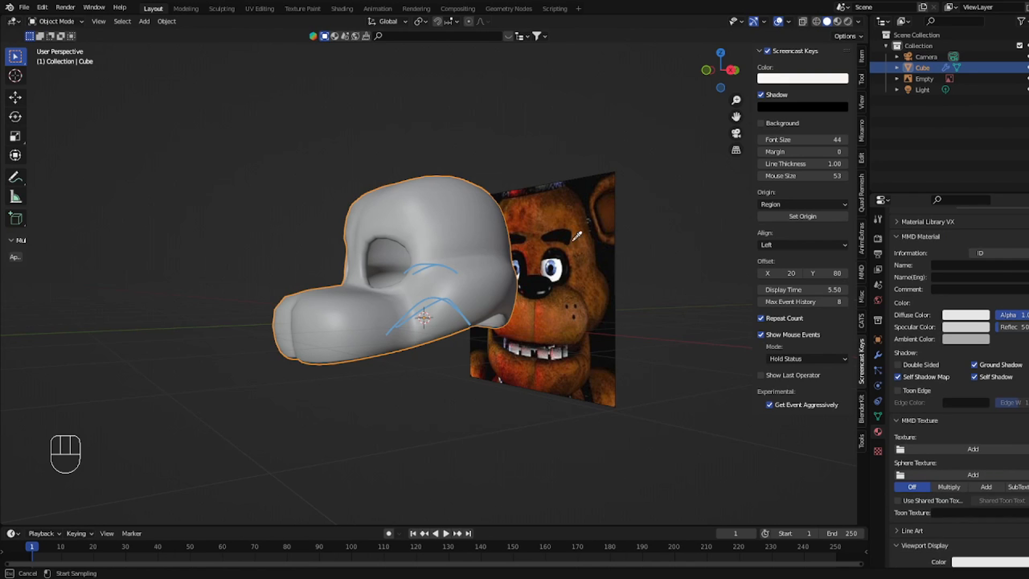
{"action": "left_click", "coordinate": [554, 213]}
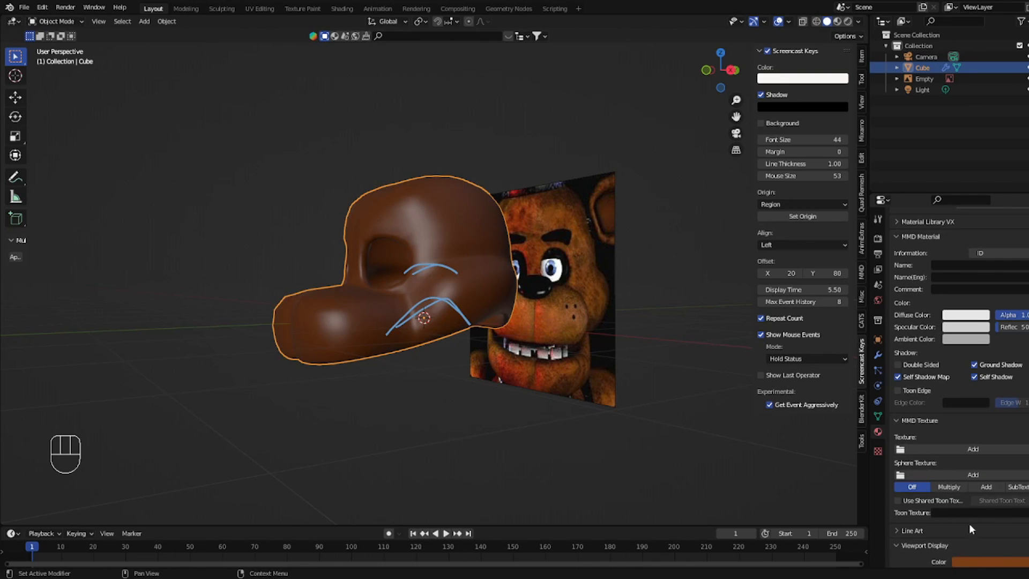
- Adjust the head's viewport display color to a lighter, less saturated brown and set its viewport roughness to 1.000
{"action": "left_click", "coordinate": [992, 561]}
{"action": "left_click", "coordinate": [1021, 428]}
{"action": "left_click_drag", "start_coordinate": [1022, 416], "coordinate": [1023, 411]}
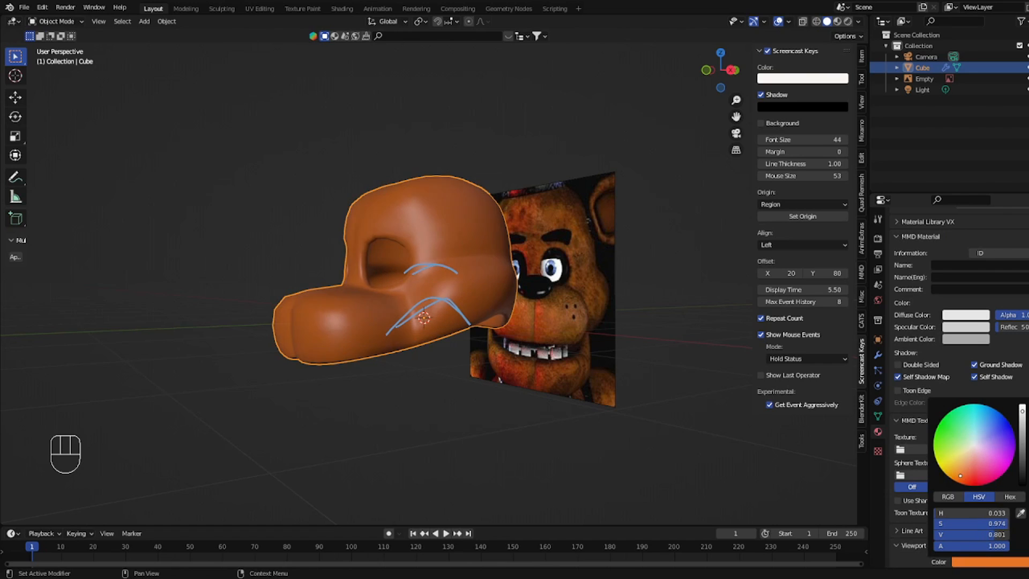
{"action": "left_click_drag", "start_coordinate": [954, 461], "coordinate": [962, 464]}
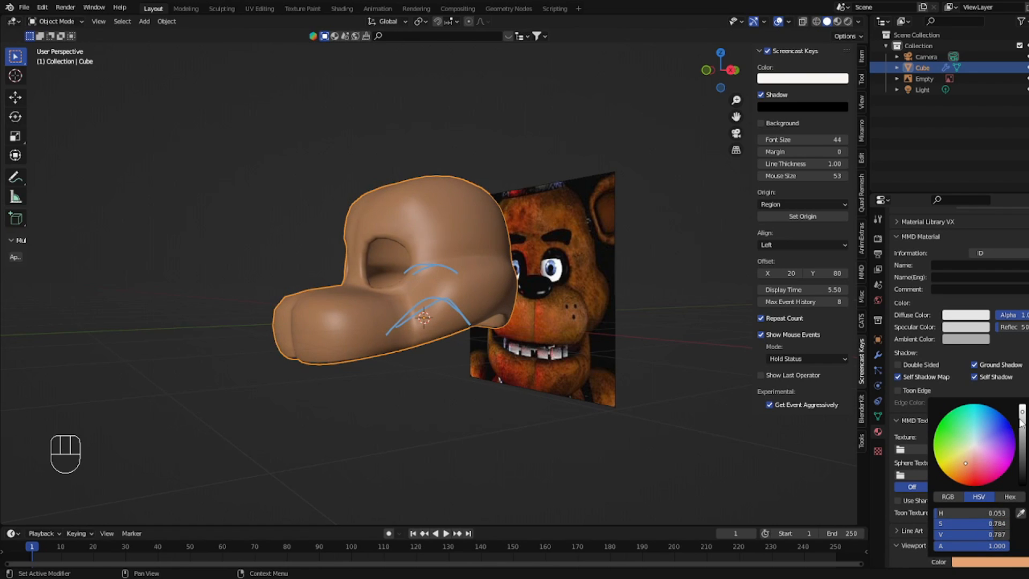
{"action": "left_click_drag", "start_coordinate": [1020, 423], "coordinate": [977, 453]}
{"action": "scroll", "coordinate": [968, 529], "scroll_direction": "down", "scroll_amount": 2}
{"action": "left_click_drag", "start_coordinate": [982, 541], "coordinate": [1013, 542]}
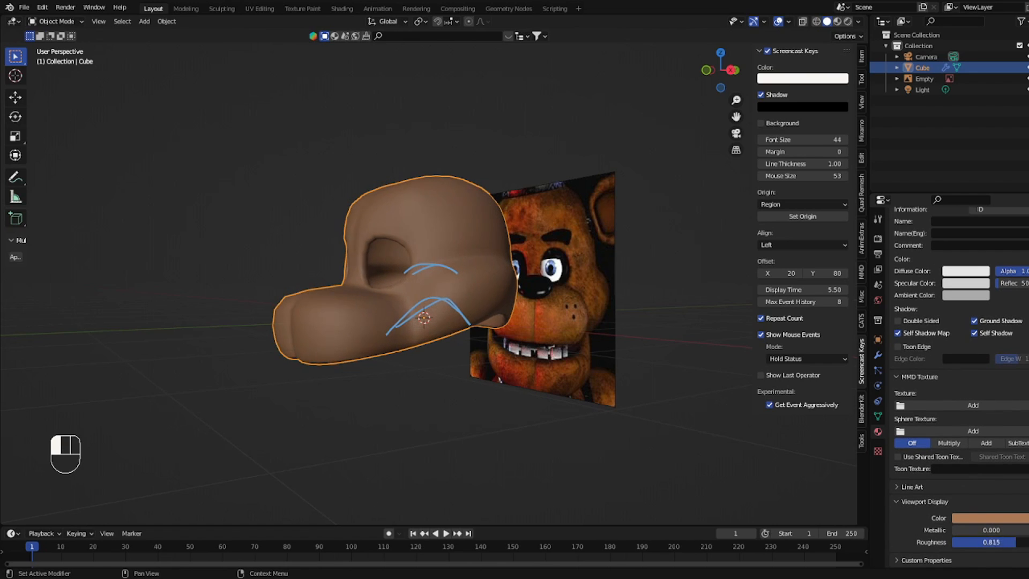
{"action": "left_click", "coordinate": [642, 459]}
- Add a cube mesh at the world origin and show it with the head in right side view
{"action": "mouse_move", "coordinate": [642, 460]}
{"action": "middle_mouse_down"}
{"action": "mouse_move", "coordinate": [789, 459]}
{"action": "mouse_move", "coordinate": [662, 458]}
{"action": "middle_mouse_up"}
{"action": "key", "text": "KP_1"}
{"action": "key", "text": "KP_1"}
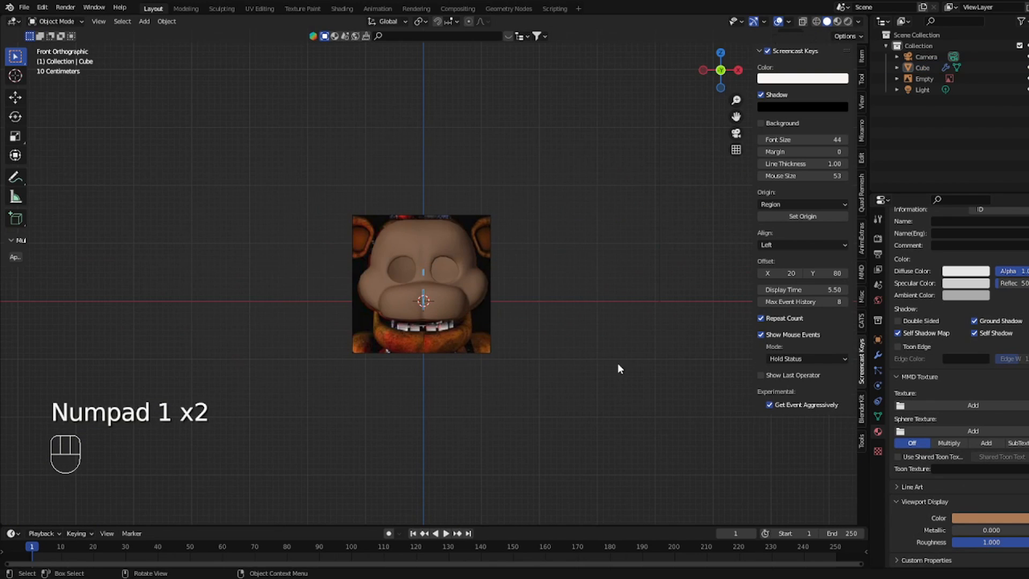
{"action": "scroll", "coordinate": [617, 362], "scroll_direction": "up", "scroll_amount": 2}
{"action": "key", "text": "shift+a"}
{"action": "mouse_move", "coordinate": [612, 333]}
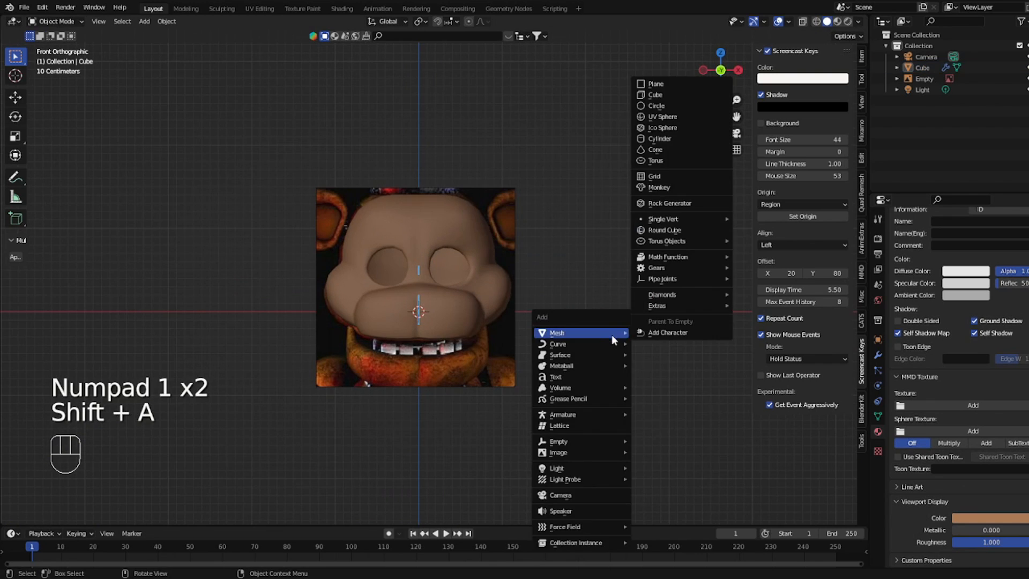
{"action": "left_click", "coordinate": [664, 93]}
{"action": "scroll", "coordinate": [539, 190], "scroll_direction": "down", "scroll_amount": 2}
{"action": "middle_click_drag", "start_coordinate": [539, 191], "coordinate": [476, 189]}
{"action": "key", "text": "KP_3"}
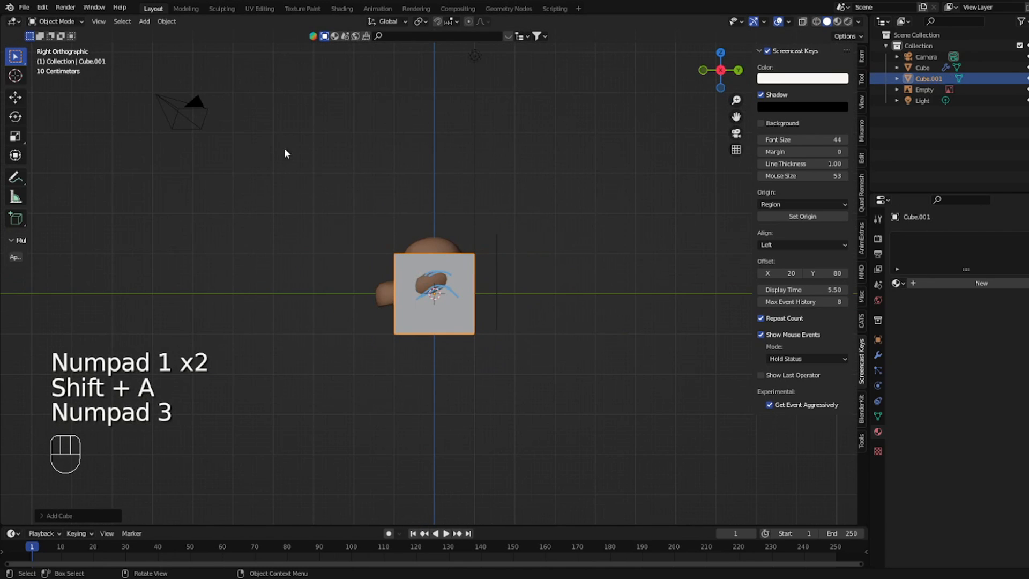
- Move the cube forward and down, clear of the muzzle, in side view
{"action": "middle_click_drag", "start_coordinate": [284, 153], "coordinate": [405, 205], "text": "shift"}
{"action": "scroll", "coordinate": [405, 204], "scroll_direction": "up", "scroll_amount": 2}
{"action": "key", "text": "g"}
{"action": "left_click", "coordinate": [321, 290]}
{"action": "key", "text": "Tab"}
{"action": "key", "text": "Tab"}
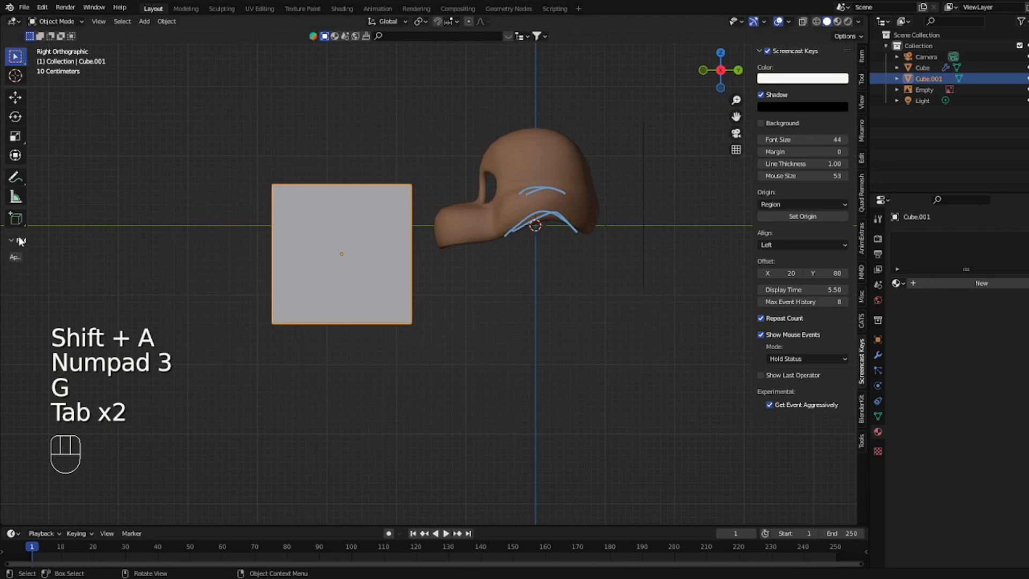
- Sketch a lower-jaw outline beneath the head with the Annotate tool, and undo the strokes and the cube's move
{"action": "left_click", "coordinate": [15, 176]}
{"action": "scroll", "coordinate": [434, 276], "scroll_direction": "up", "scroll_amount": 1}
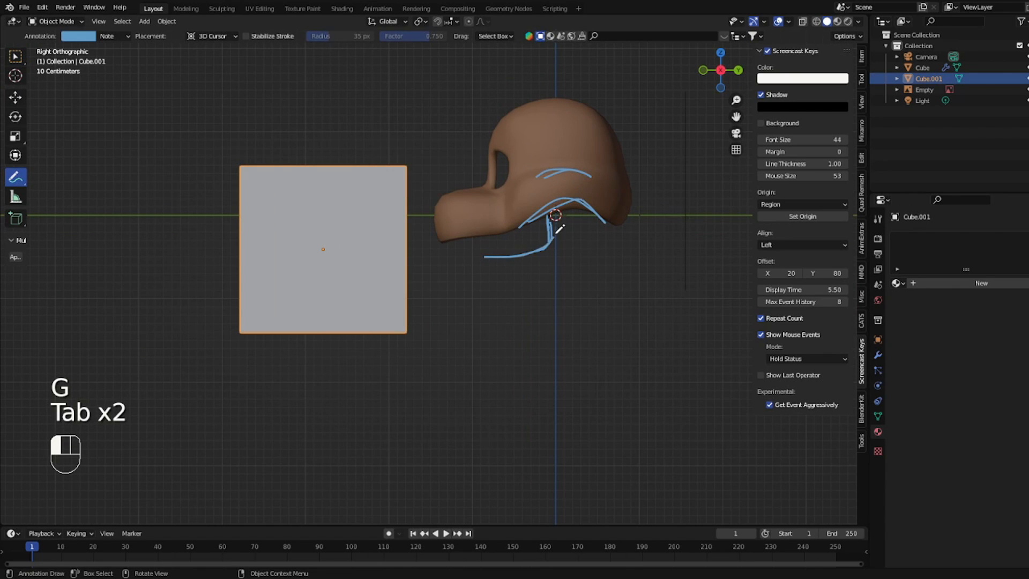
{"action": "key", "text": "ctrl+z"}
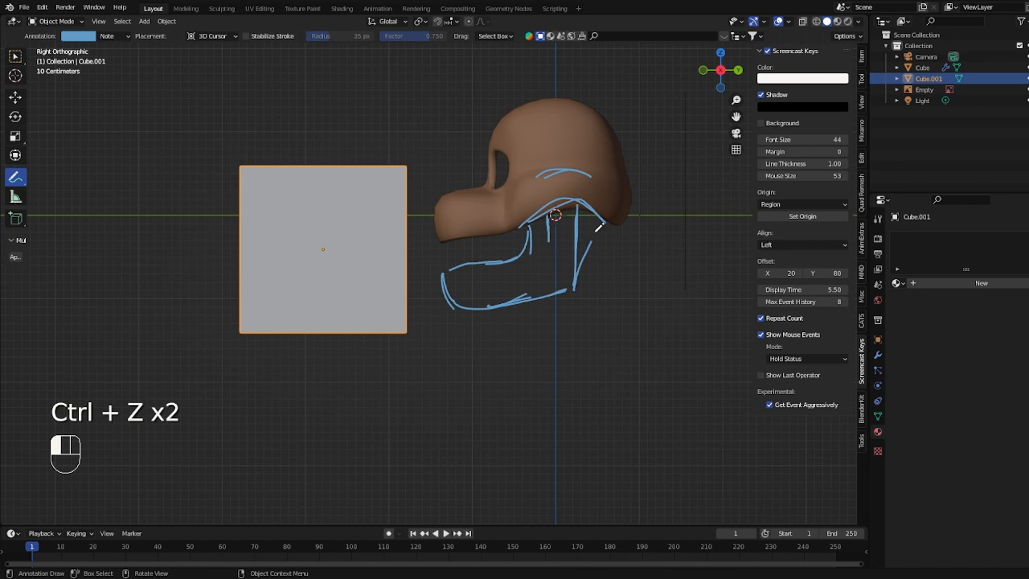
{"action": "key", "text": "ctrl+z"}
{"action": "key", "text": "ctrl+z"}
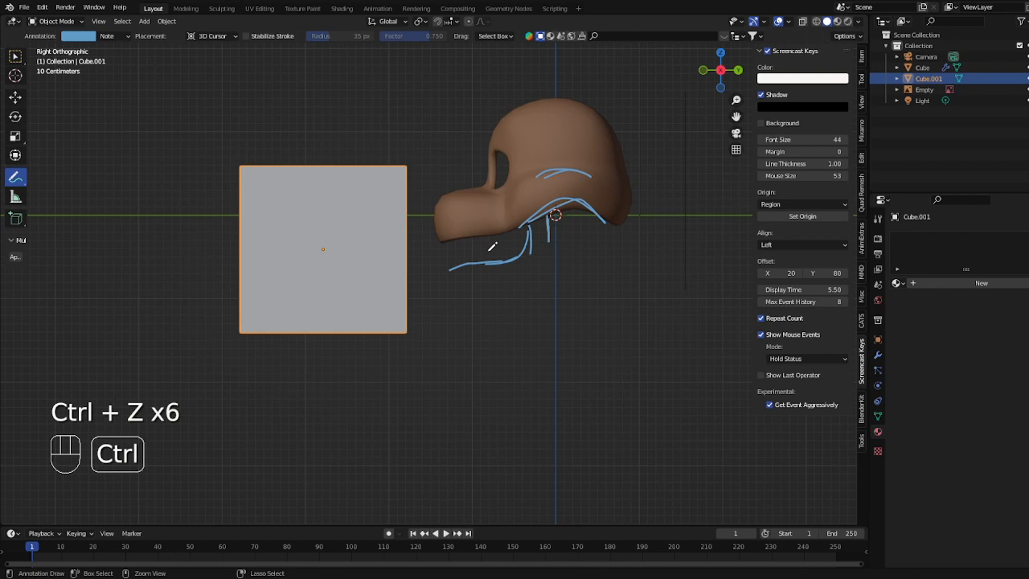
{"action": "key", "text": "ctrl+z"}
{"action": "key", "text": "ctrl+z"}
{"action": "key", "text": "ctrl+z"}
{"action": "key", "text": "ctrl+z"}
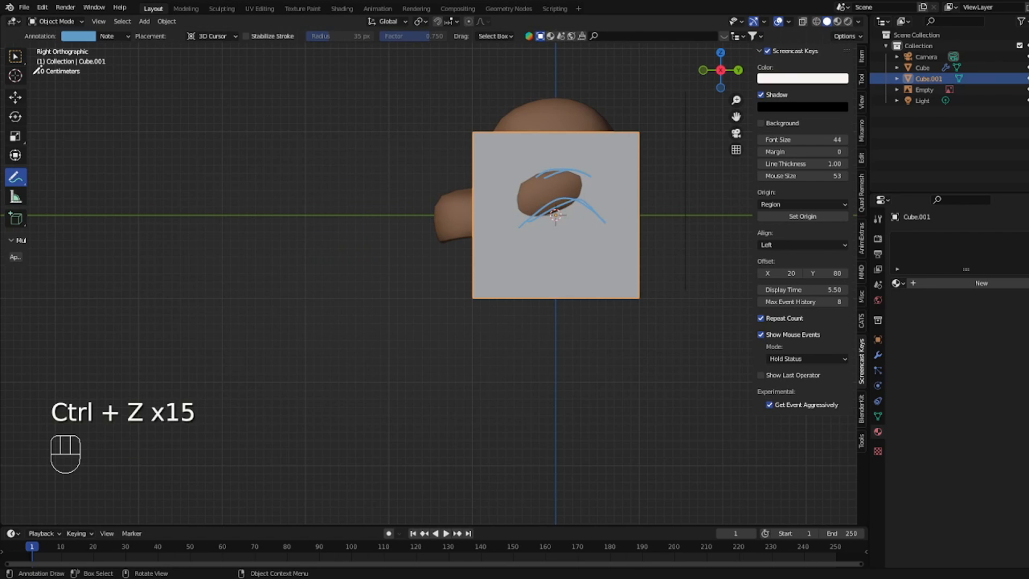
- Show the cube in front view with the Move tool active and add a level 1 Subdivision modifier to it
{"action": "left_click", "coordinate": [15, 96]}
{"action": "middle_click_drag", "start_coordinate": [375, 172], "coordinate": [448, 161]}
{"action": "key", "text": "KP_1"}
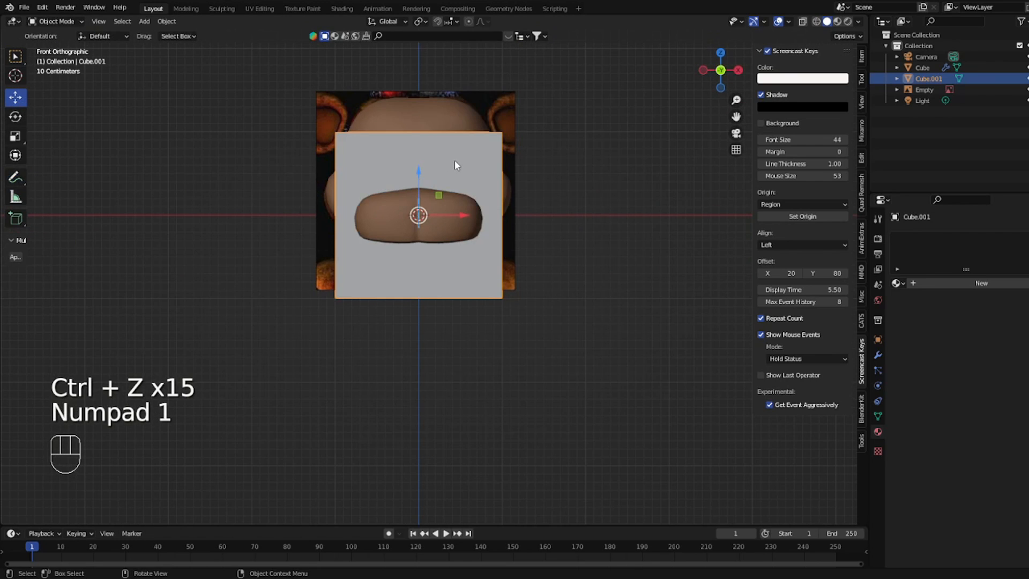
{"action": "key", "text": "ctrl+1"}
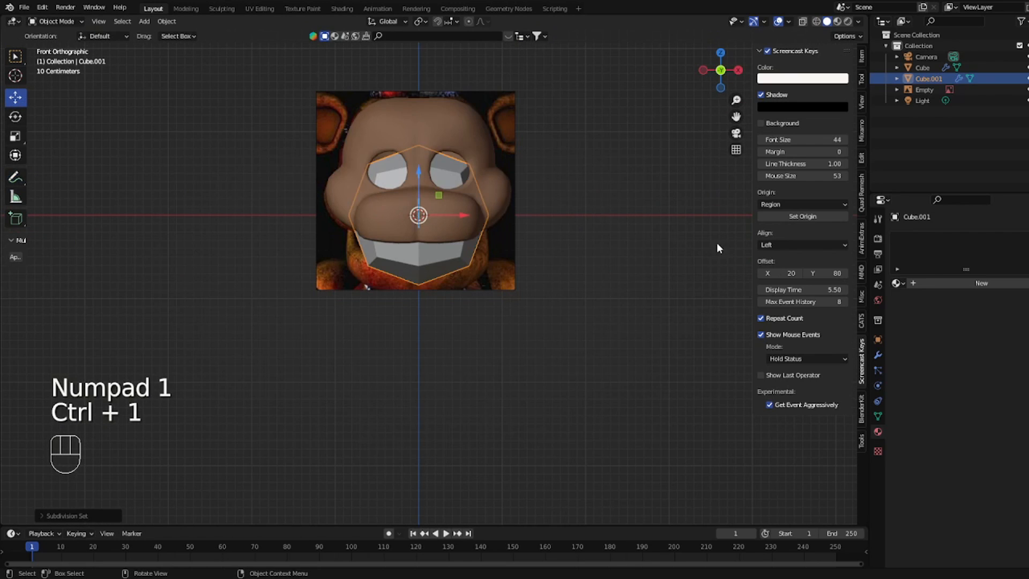
- Lower the subdivided cube about 0.97 m along Z beneath the muzzle and apply its Subdivision modifier
{"action": "left_click", "coordinate": [877, 355]}
{"action": "key", "text": "g"}
{"action": "key", "text": "z"}
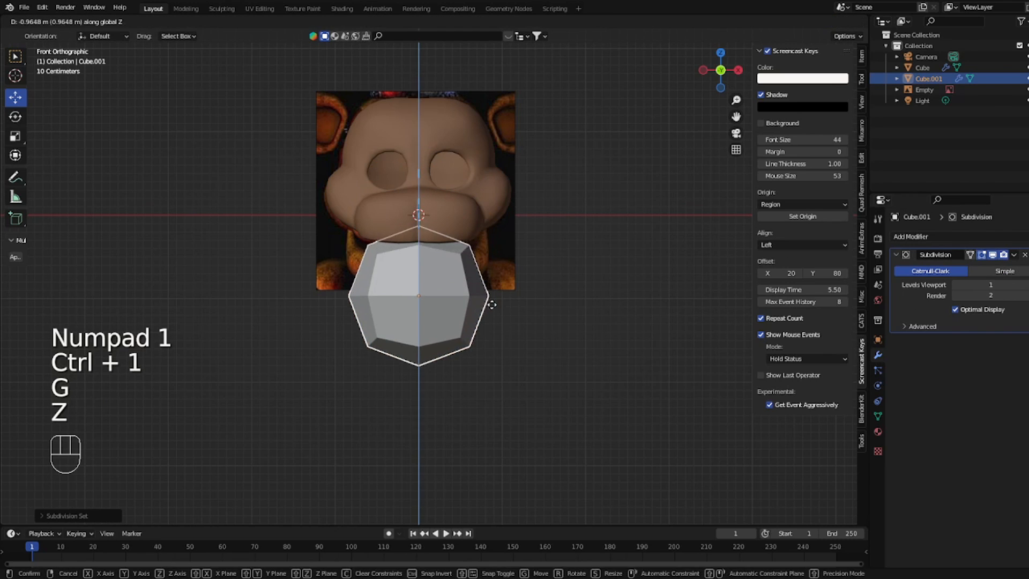
{"action": "left_click", "coordinate": [488, 306]}
{"action": "left_click", "coordinate": [1014, 255]}
{"action": "left_click", "coordinate": [953, 266]}
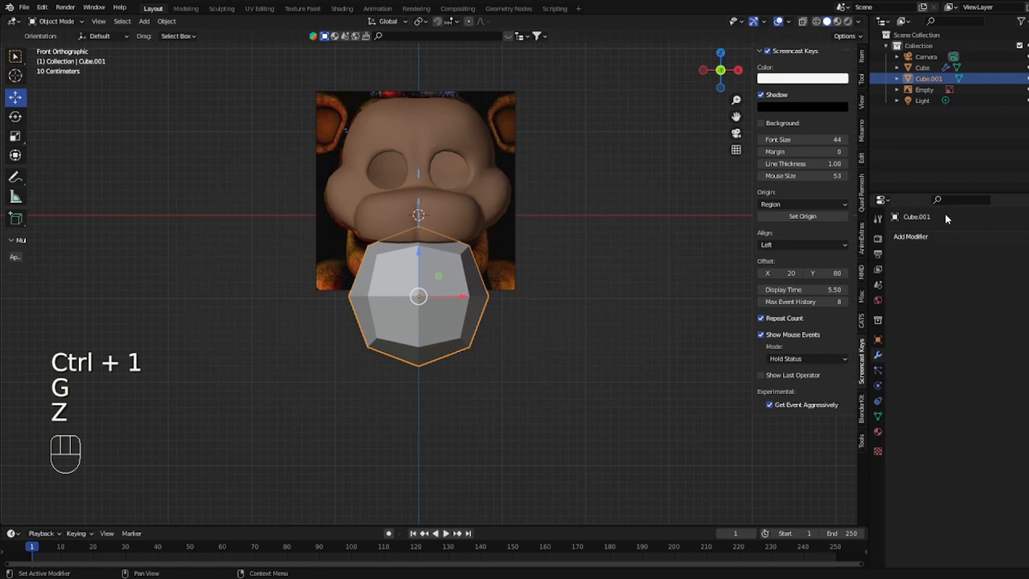
- Delete the upper faces and the negative-X half of the subdivided cube in X-ray view, keeping one lower quarter
{"action": "left_click", "coordinate": [802, 22]}
{"action": "key", "text": "Tab"}
{"action": "key", "text": "3"}
{"action": "left_click_drag", "start_coordinate": [276, 194], "coordinate": [527, 302]}
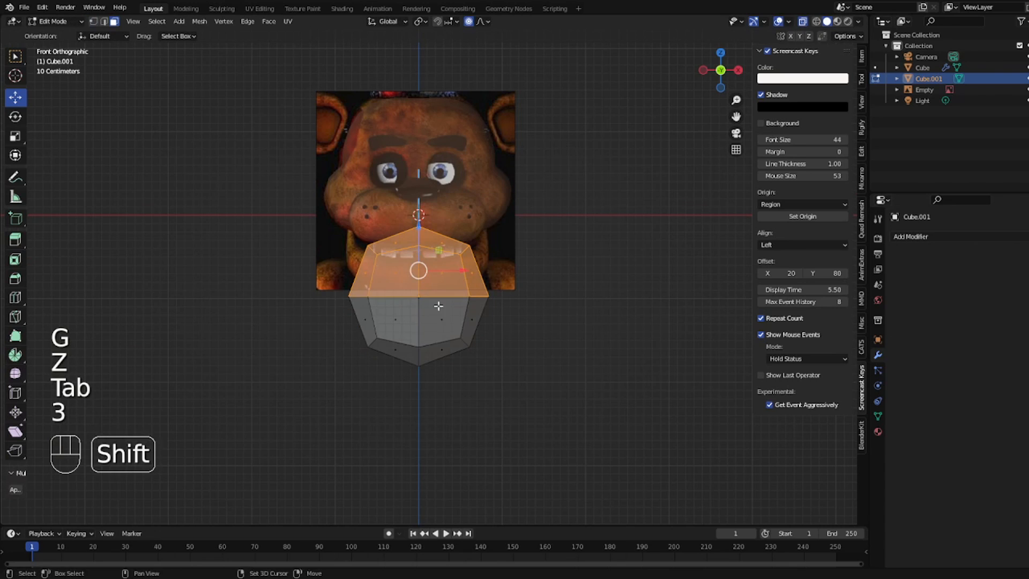
{"action": "left_click_drag", "start_coordinate": [326, 248], "coordinate": [397, 351], "text": "shift"}
{"action": "right_click", "coordinate": [496, 339]}
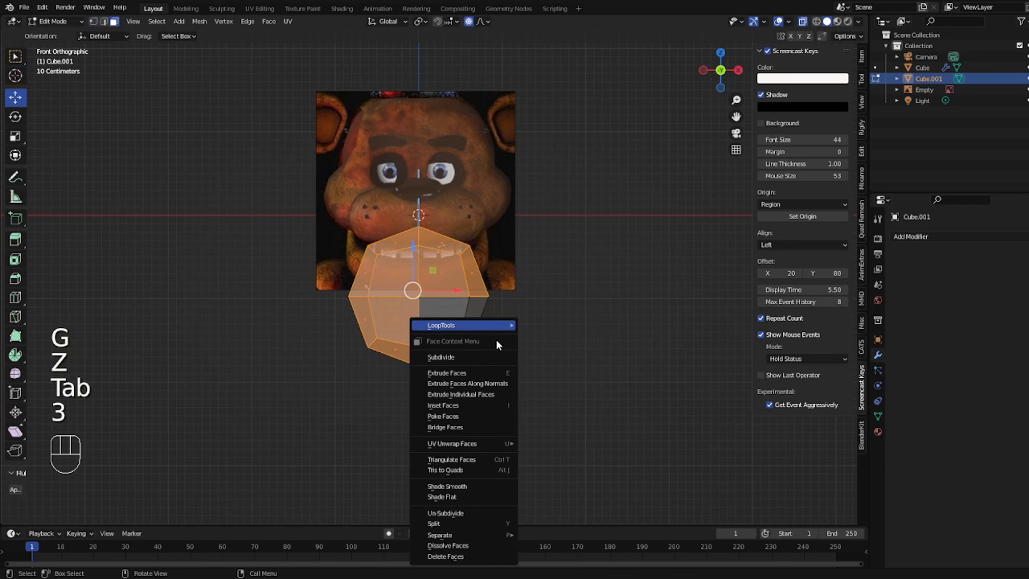
{"action": "left_click", "coordinate": [466, 556]}
- Add an X-axis Mirror modifier with Clipping enabled to the remaining quarter, and return to solid display in Object Mode
{"action": "left_click", "coordinate": [917, 236]}
{"action": "left_click", "coordinate": [825, 363]}
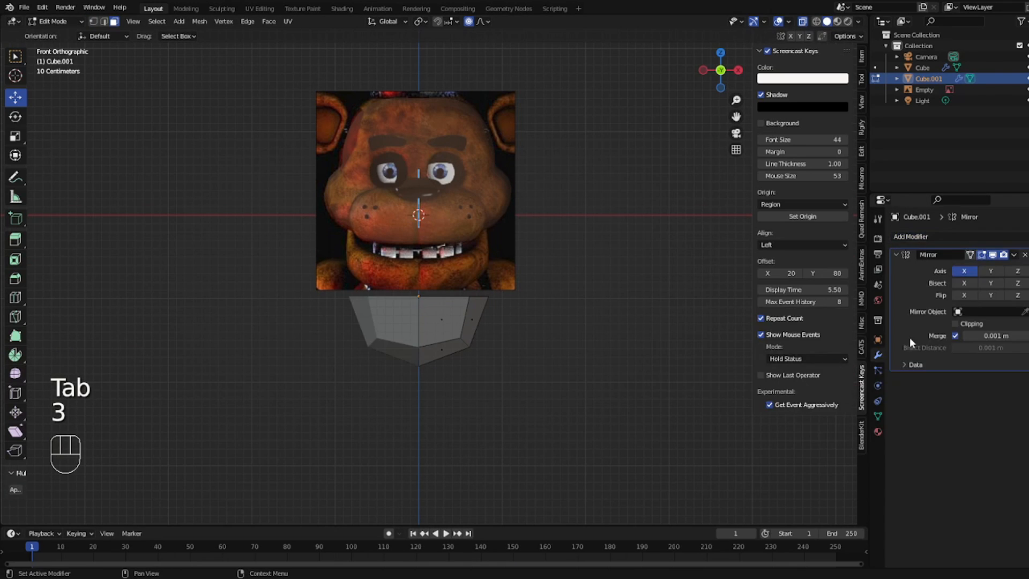
{"action": "key", "text": "a"}
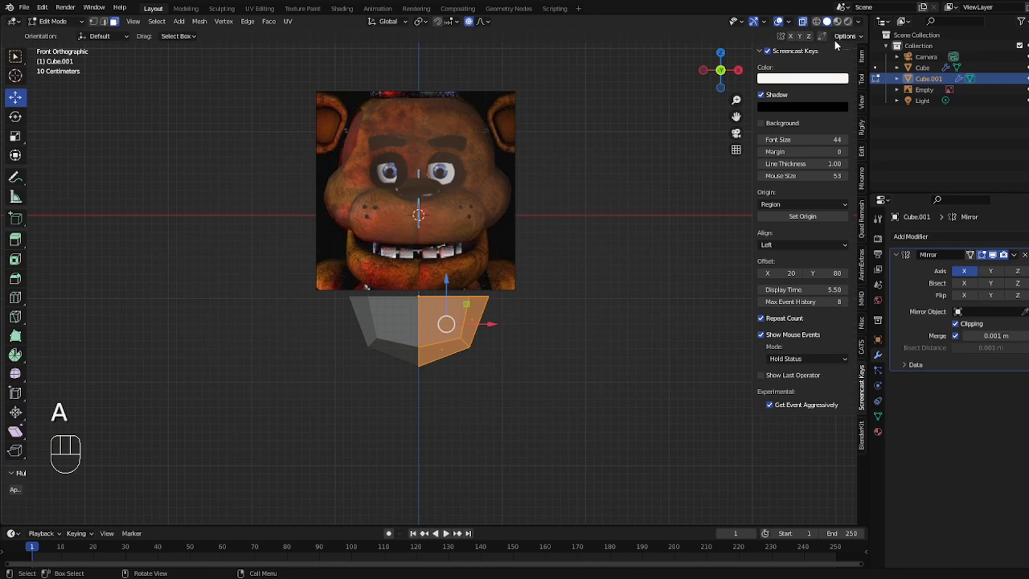
{"action": "left_click", "coordinate": [802, 23]}
{"action": "key", "text": "Tab"}
- Raise the half-cube jaw along Z against the head and tilt it about -15 degrees in right side view
{"action": "key", "text": "g"}
{"action": "key", "text": "z"}
{"action": "left_click", "coordinate": [497, 172]}
{"action": "key", "text": "KP_3"}
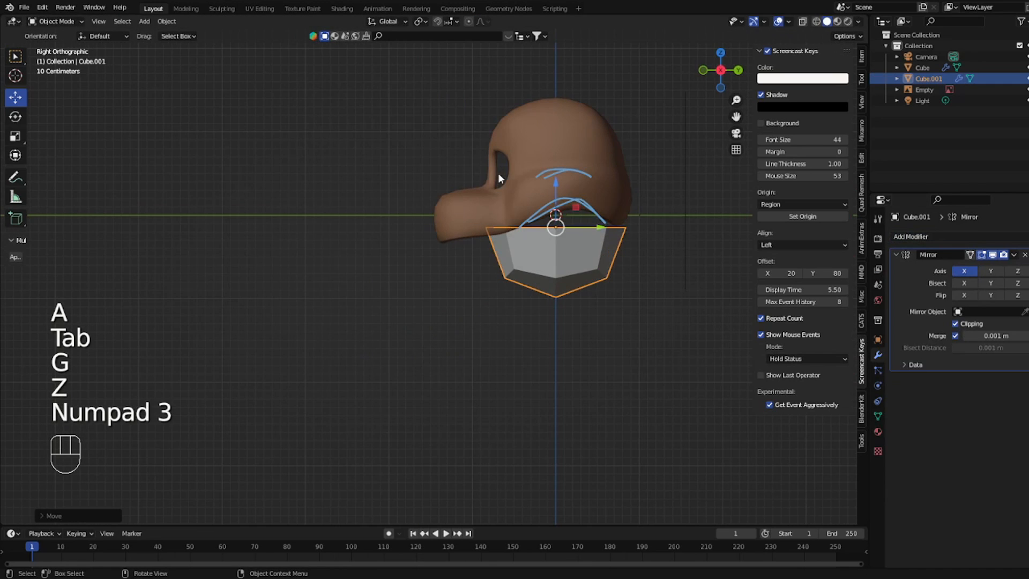
{"action": "key", "text": "r"}
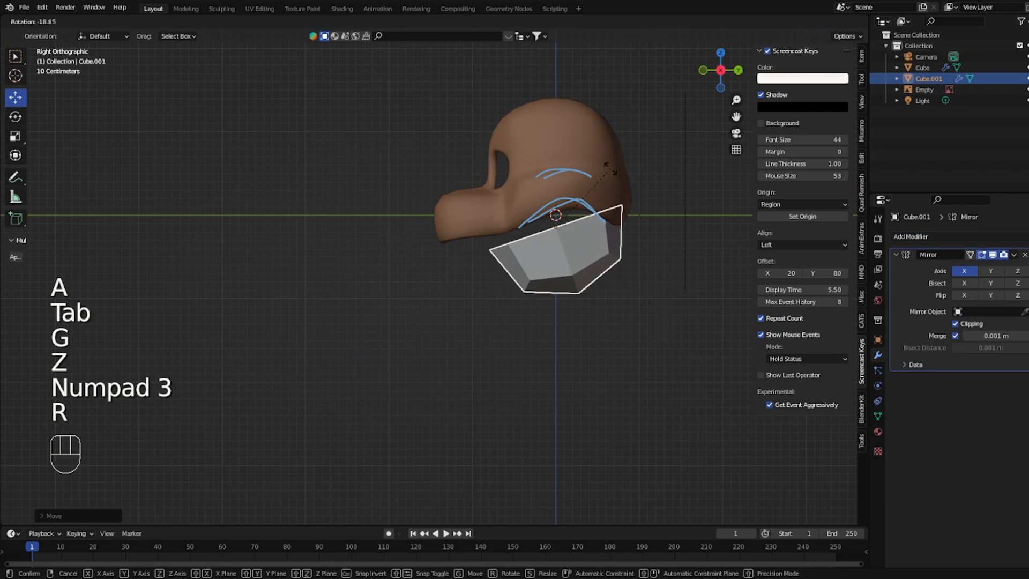
{"action": "key", "text": "r"}
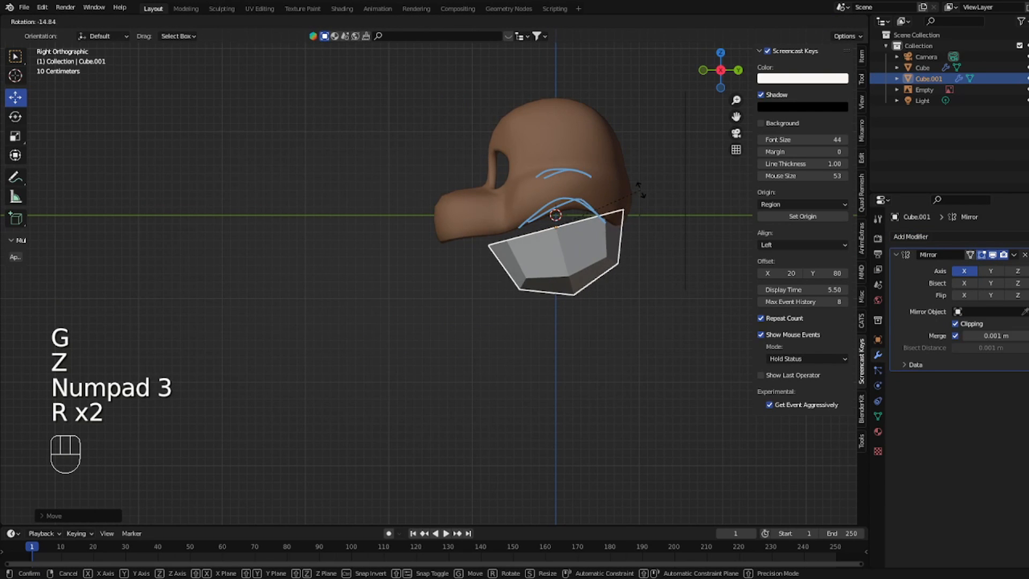
{"action": "left_click", "coordinate": [635, 218]}
- In X-ray edit mode, rotate the jaw's front faces about 12 degrees and extrude them forward to beneath the muzzle tip
{"action": "key", "text": "Tab"}
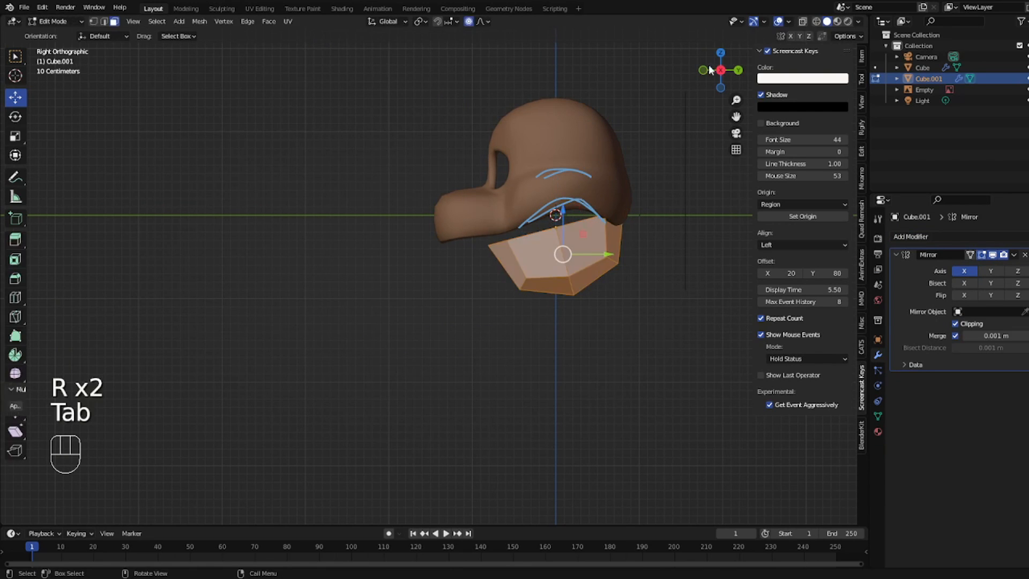
{"action": "left_click", "coordinate": [801, 22]}
{"action": "key", "text": "3"}
{"action": "left_click_drag", "start_coordinate": [487, 254], "coordinate": [527, 296]}
{"action": "key", "text": "r"}
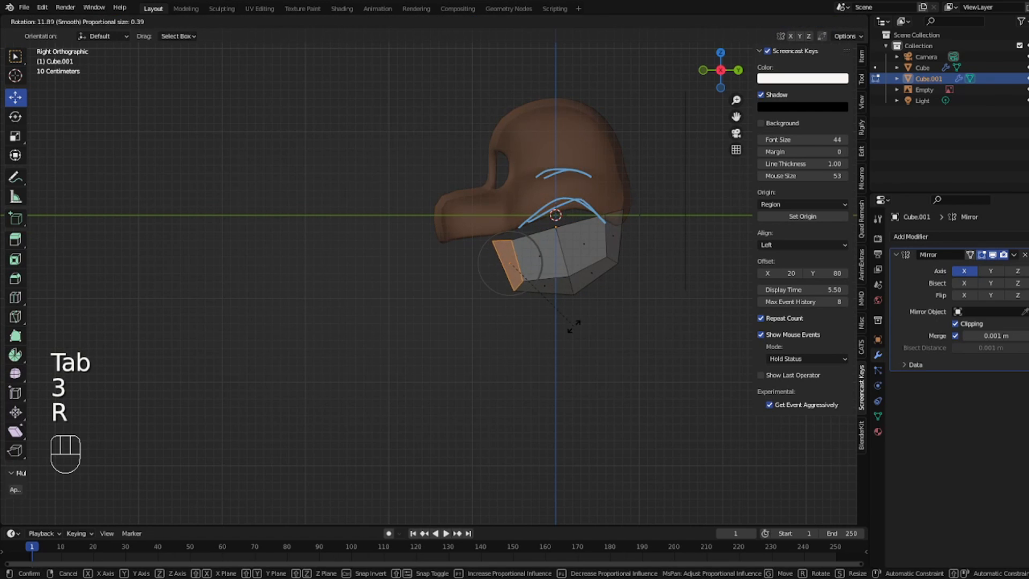
{"action": "left_click", "coordinate": [574, 328]}
{"action": "key", "text": "e"}
{"action": "left_click", "coordinate": [528, 326]}
{"action": "key", "text": "g"}
{"action": "left_click", "coordinate": [513, 319]}
- Delete the upper faces of the jaw's front extrusion to leave its top open, and turn X-ray off
{"action": "key", "text": "3"}
{"action": "left_click_drag", "start_coordinate": [442, 224], "coordinate": [502, 255]}
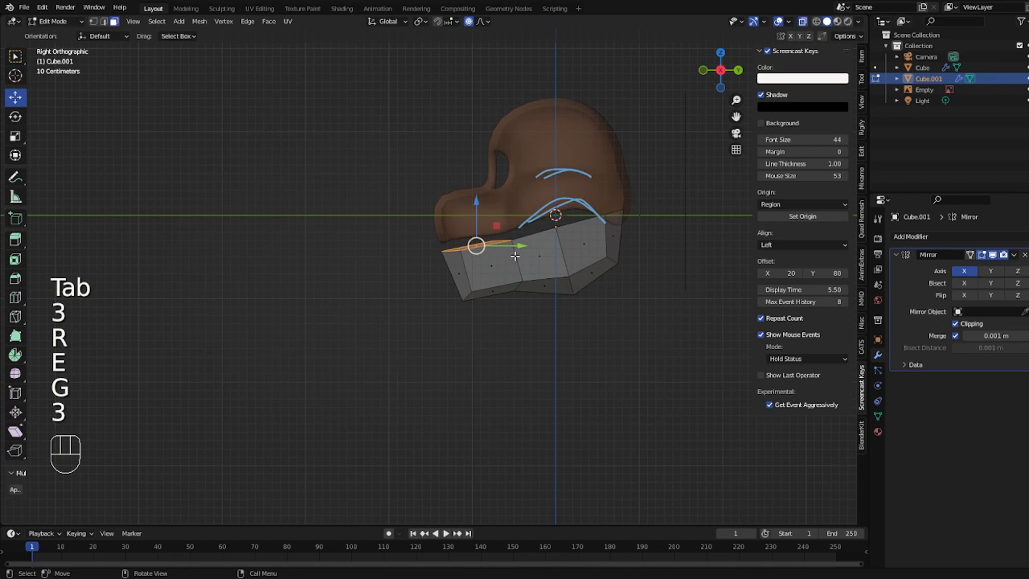
{"action": "right_click", "coordinate": [590, 261]}
{"action": "left_click", "coordinate": [590, 261]}
{"action": "middle_click_drag", "start_coordinate": [590, 261], "coordinate": [671, 201]}
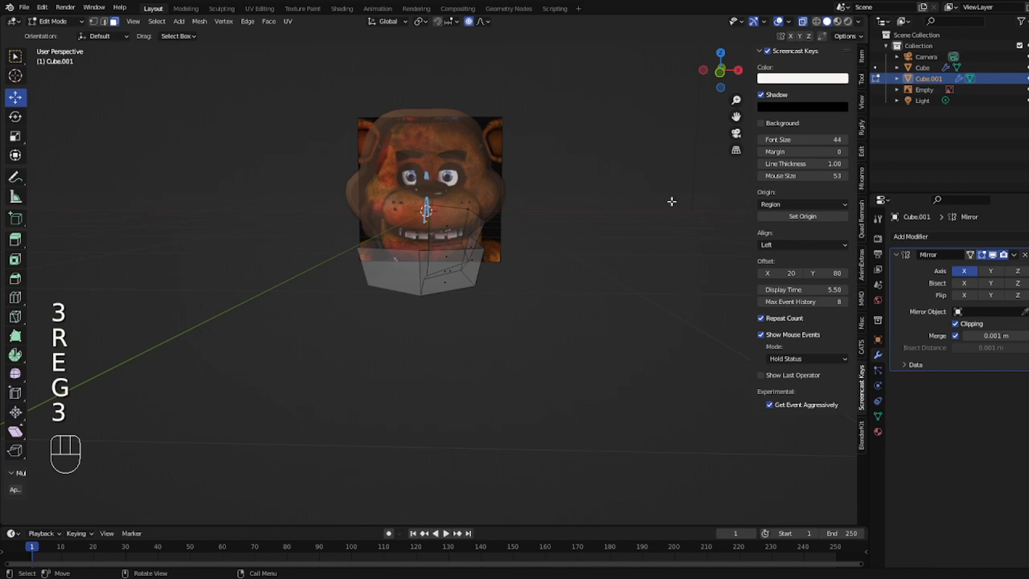
{"action": "left_click", "coordinate": [803, 22]}
- Reposition the vertical edge at the jaw's front corner with Edge Slide to refine the front outline
{"action": "middle_click_drag", "start_coordinate": [569, 223], "coordinate": [519, 228]}
{"action": "scroll", "coordinate": [514, 267], "scroll_direction": "up", "scroll_amount": 3}
{"action": "key", "text": "2"}
{"action": "key", "text": "g"}
{"action": "key", "text": "g"}
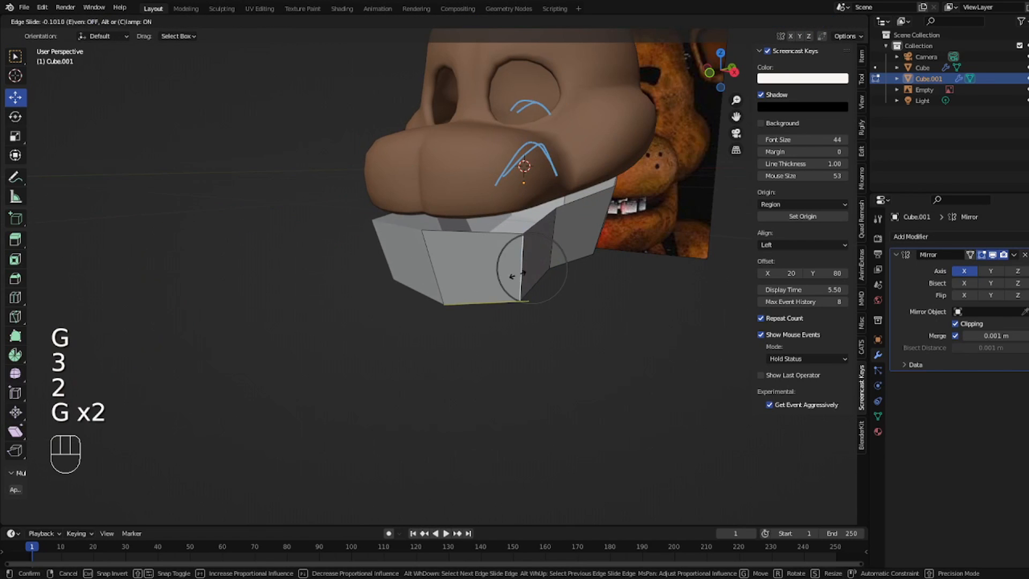
{"action": "left_click", "coordinate": [526, 269]}
{"action": "key", "text": "Tab"}
{"action": "middle_click_drag", "start_coordinate": [546, 268], "coordinate": [622, 362]}
{"action": "scroll", "coordinate": [594, 264], "scroll_direction": "down", "scroll_amount": 4}
{"action": "key", "text": "Tab"}
{"action": "key", "text": "g"}
{"action": "key", "text": "g"}
{"action": "left_click", "coordinate": [501, 269]}
- Adjust the position of a jaw edge along the Y and X axes in front view
{"action": "key", "text": "2"}
{"action": "key", "text": "KP_1"}
{"action": "key", "text": "g"}
{"action": "key", "text": "y"}
{"action": "key", "text": "g"}
{"action": "key", "text": "x"}
{"action": "key", "text": "z"}
{"action": "key", "text": "g"}
{"action": "key", "text": "x"}
{"action": "left_click", "coordinate": [570, 193]}
- Raise the upper rim vertex on the jaw's side about 0.22 m along Z with proportional editing
{"action": "middle_click_drag", "start_coordinate": [566, 292], "coordinate": [407, 314]}
{"action": "key", "text": "1"}
{"action": "middle_click_drag", "start_coordinate": [573, 252], "coordinate": [482, 230]}
{"action": "key", "text": "g"}
{"action": "key", "text": "z"}
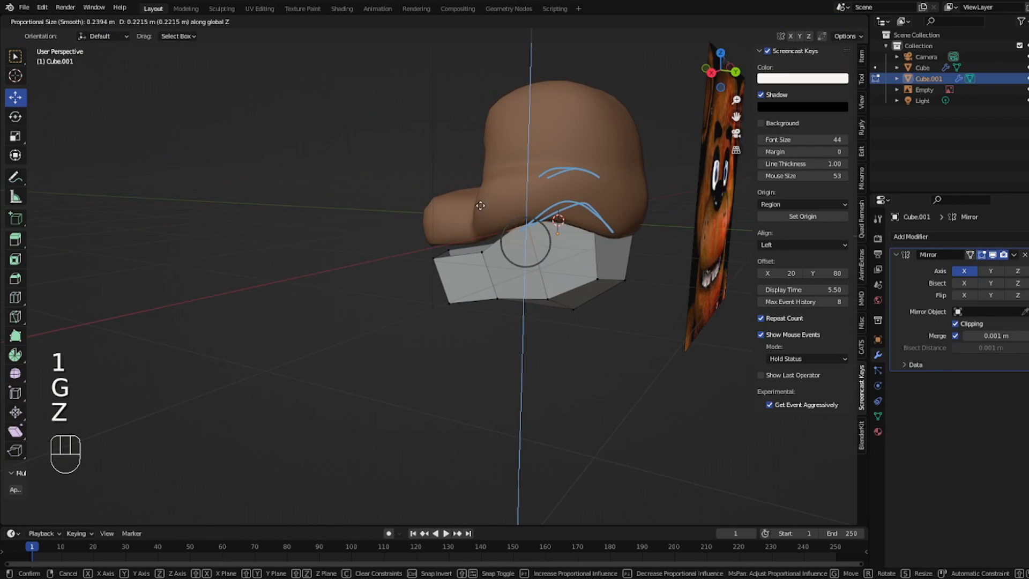
{"action": "key", "text": "Tab"}
- Raise the jaw's lower vertices and shift its rear vertices forward in right side view
{"action": "key", "text": "Tab"}
{"action": "key", "text": "KP_3"}
{"action": "key", "text": "1"}
{"action": "key", "text": "g"}
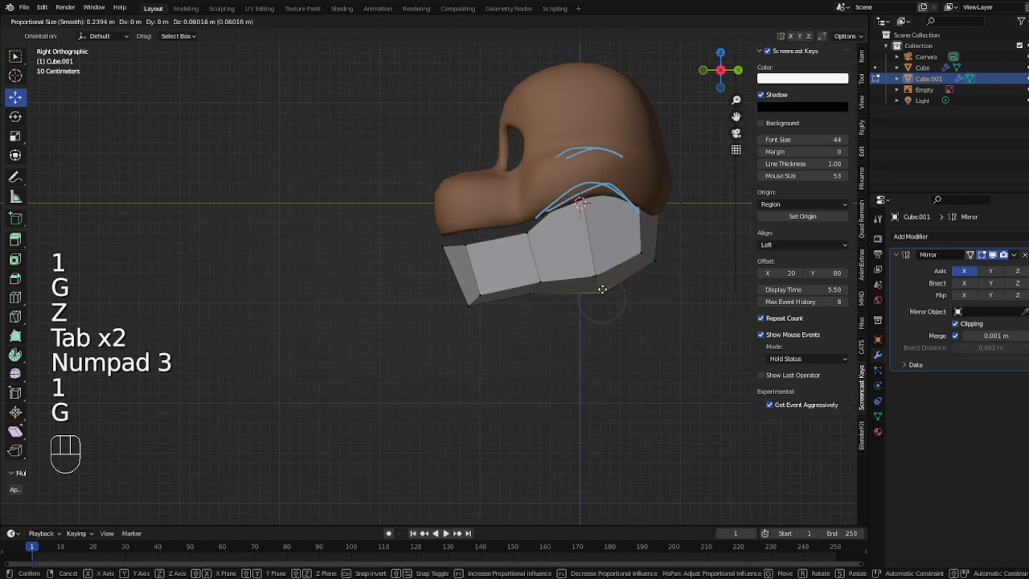
{"action": "key", "text": "g"}
{"action": "key", "text": "Tab"}
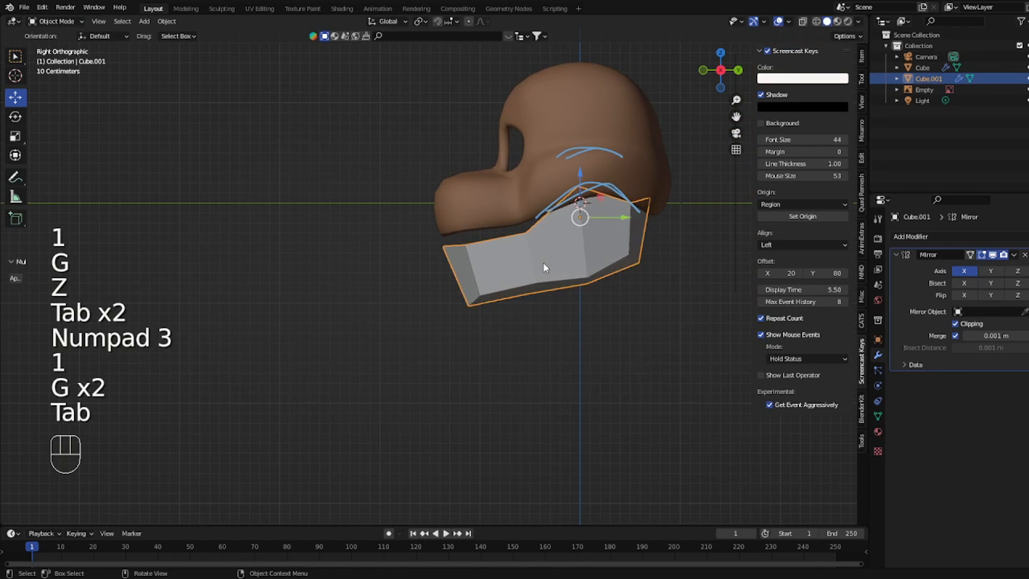
- Slide a vertex at the jaw's front with Vertex Slide and add a level 1 Subdivision modifier to the jaw
{"action": "key", "text": "Tab"}
{"action": "middle_click_drag", "start_coordinate": [542, 262], "coordinate": [442, 263]}
{"action": "key", "text": "2"}
{"action": "key", "text": "1"}
{"action": "key", "text": "g"}
{"action": "key", "text": "g"}
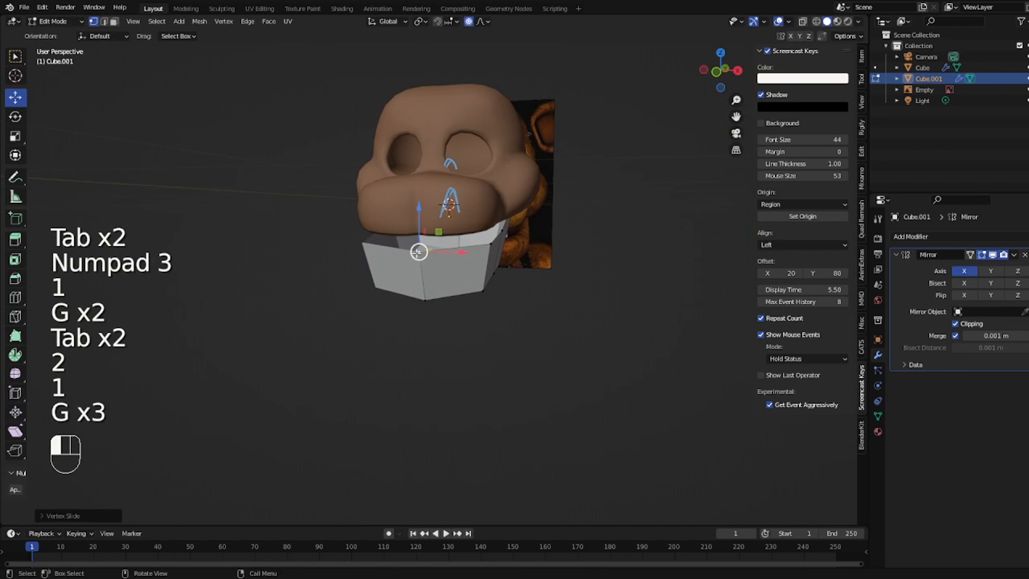
{"action": "key", "text": "Tab"}
{"action": "key", "text": "ctrl+1"}
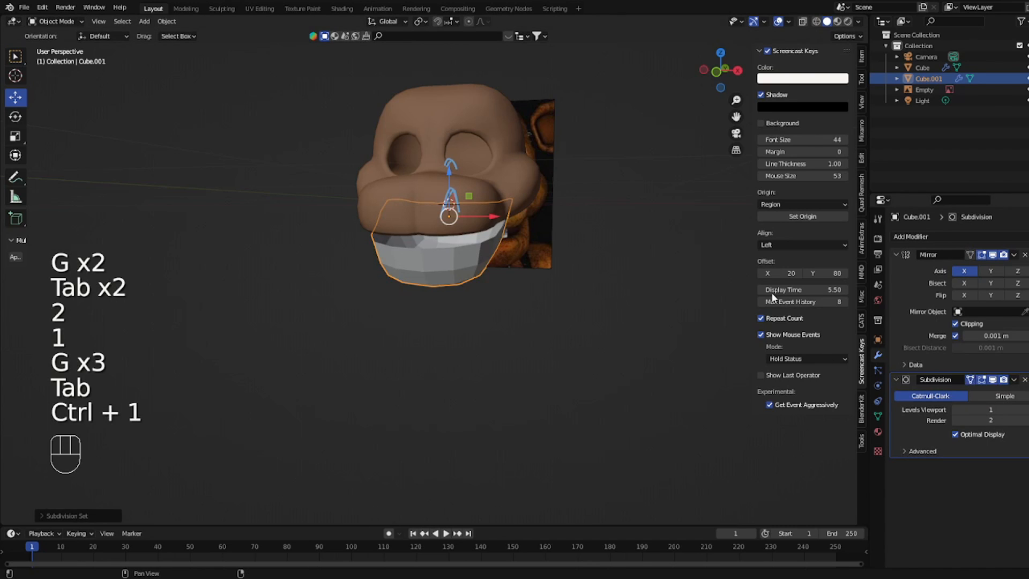
- Copy the head's modifiers to the jaw and link the head's material to it
{"action": "left_click", "coordinate": [516, 182], "text": "shift"}
{"action": "left_click", "coordinate": [611, 248]}
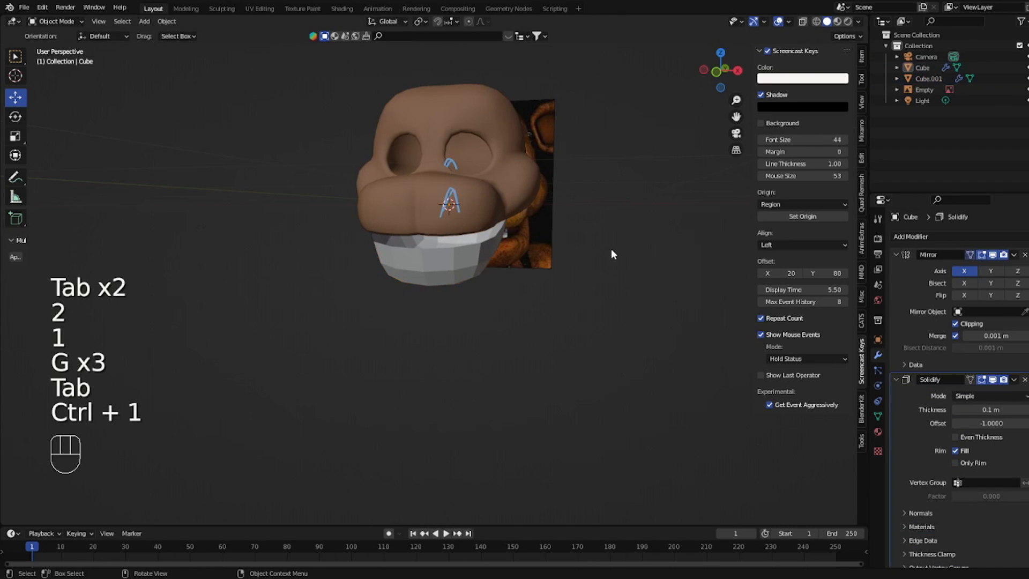
{"action": "left_click", "coordinate": [449, 255]}
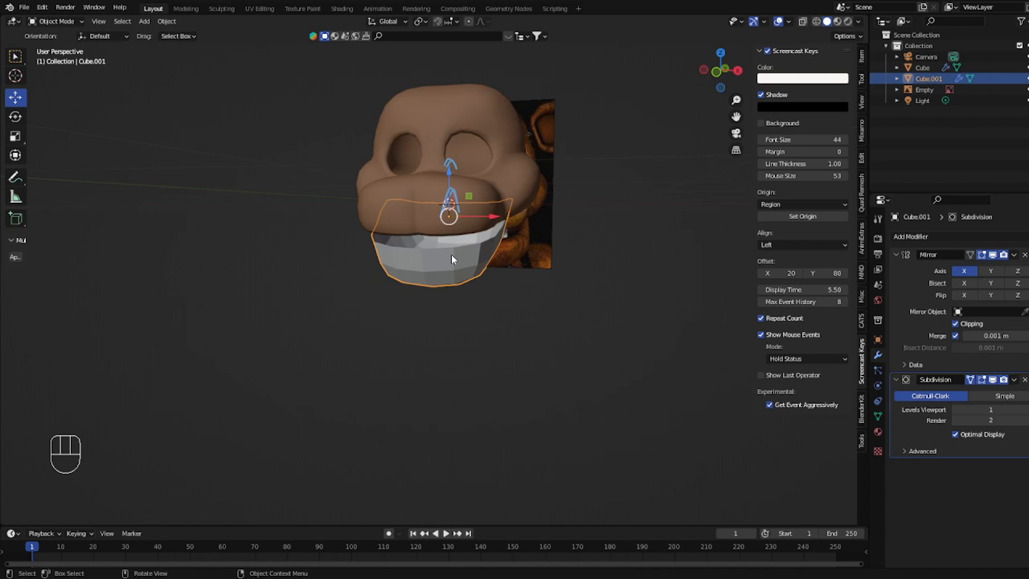
{"action": "left_click", "coordinate": [474, 191], "text": "shift"}
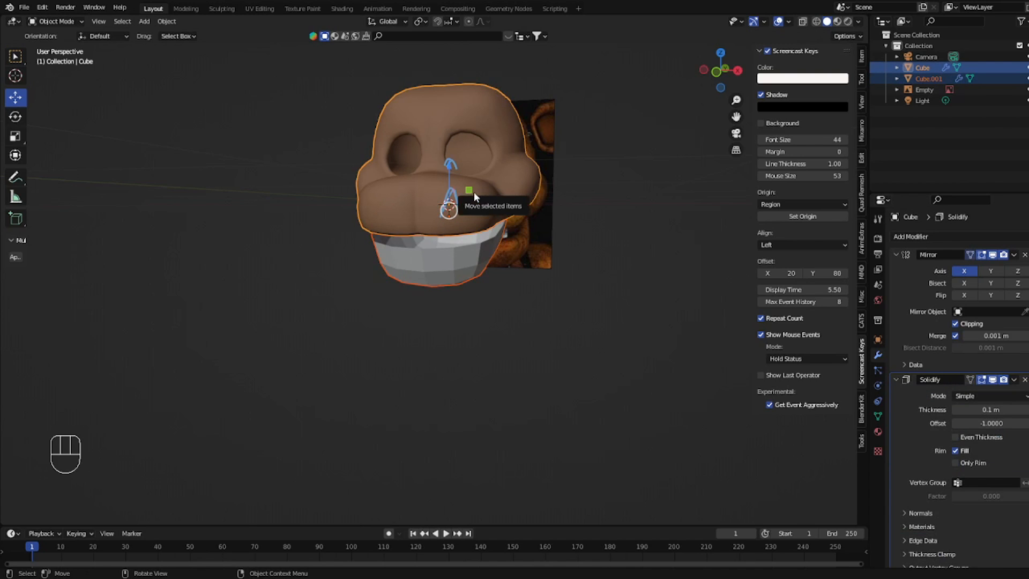
{"action": "middle_click_drag", "start_coordinate": [473, 191], "coordinate": [486, 218]}
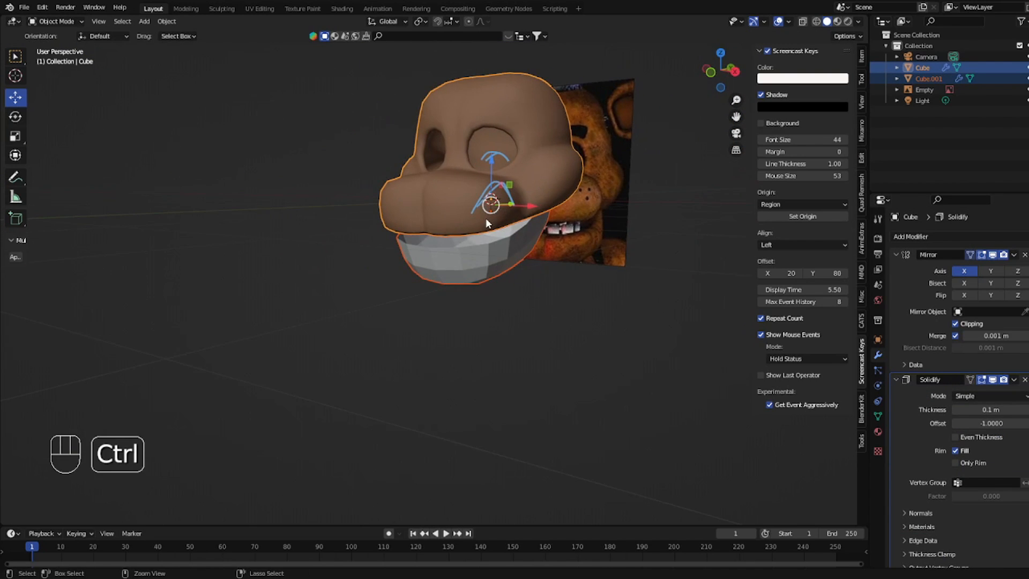
{"action": "key", "text": "ctrl+l"}
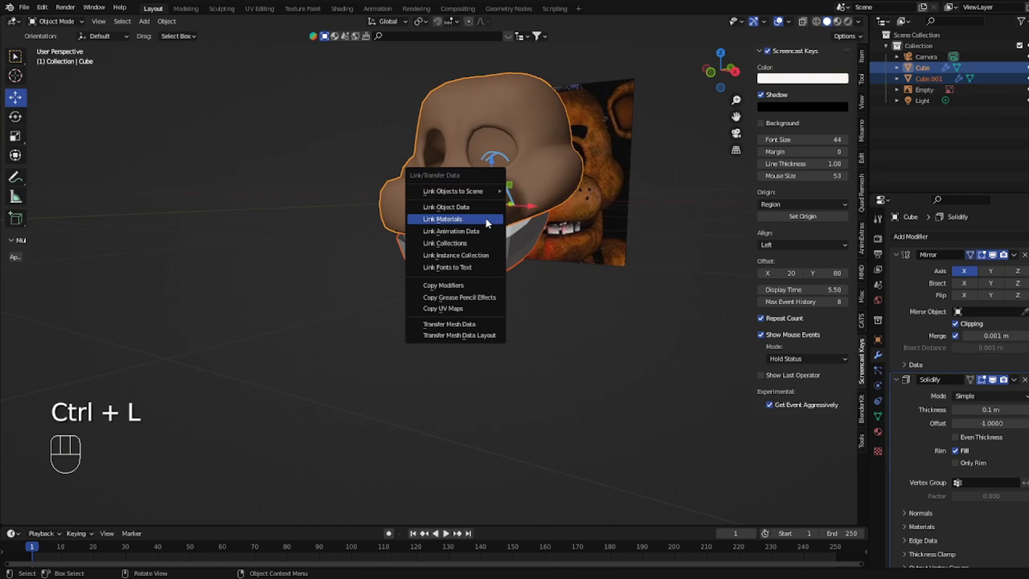
{"action": "left_click", "coordinate": [463, 286]}
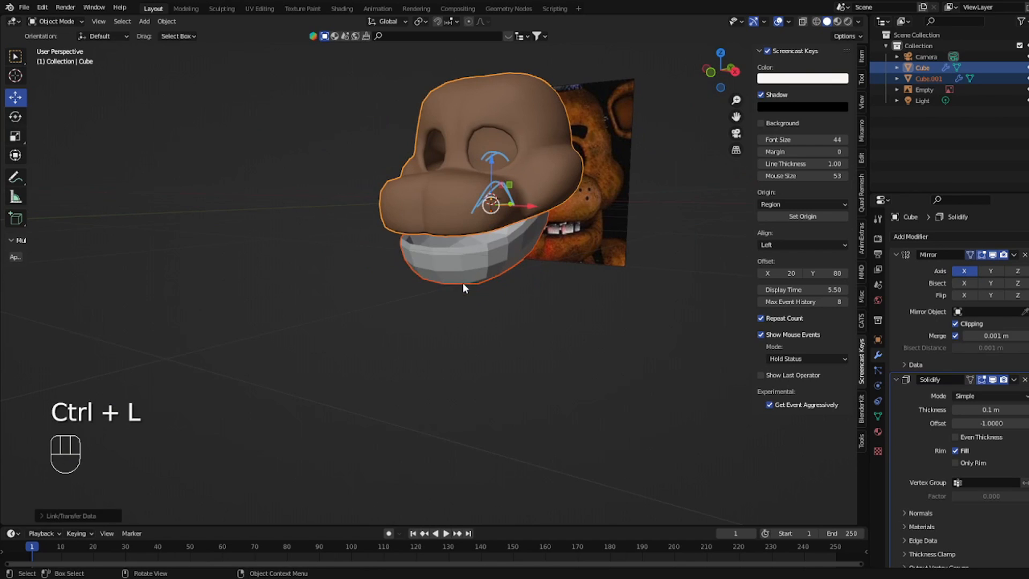
{"action": "key", "text": "ctrl+l"}
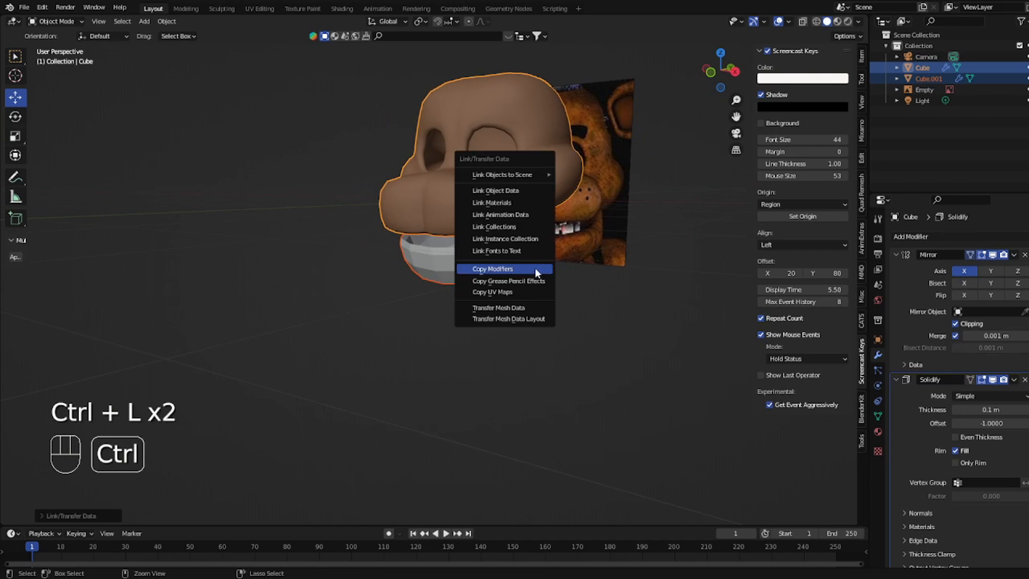
{"action": "left_click", "coordinate": [503, 200]}
- Widen the jaw by moving its side faces outward along X in front view
{"action": "middle_click_drag", "start_coordinate": [543, 298], "coordinate": [551, 241]}
{"action": "left_click", "coordinate": [551, 241]}
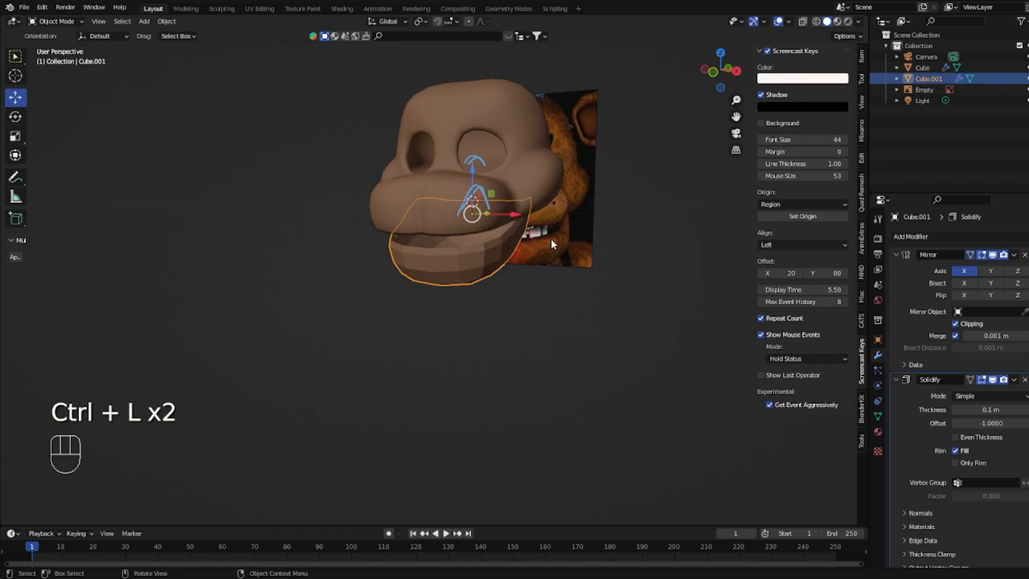
{"action": "key", "text": "Tab"}
{"action": "key", "text": "KP_1"}
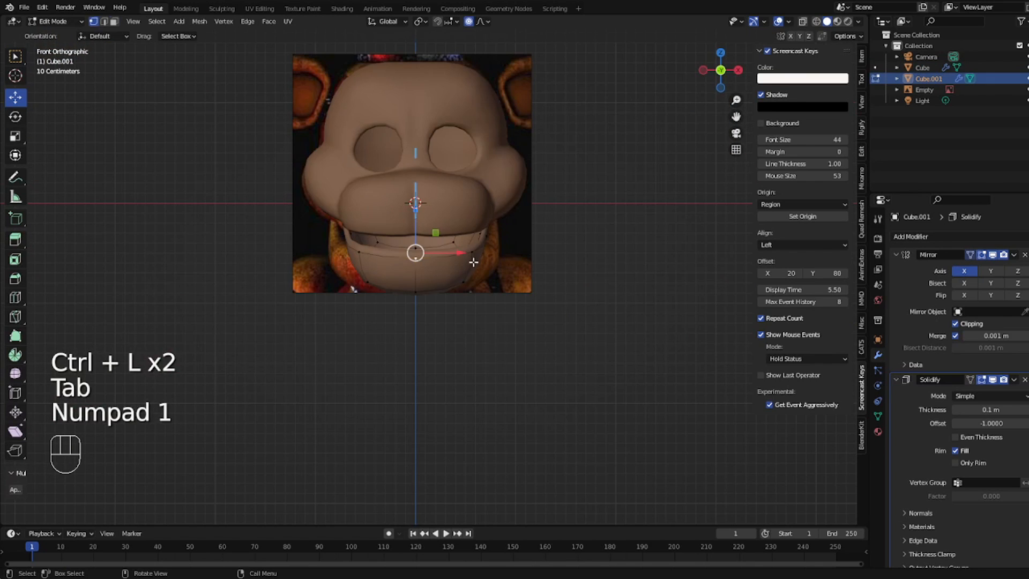
{"action": "key", "text": "3"}
{"action": "key", "text": "g"}
{"action": "key", "text": "x"}
{"action": "left_click", "coordinate": [512, 259]}
{"action": "key", "text": "Tab"}
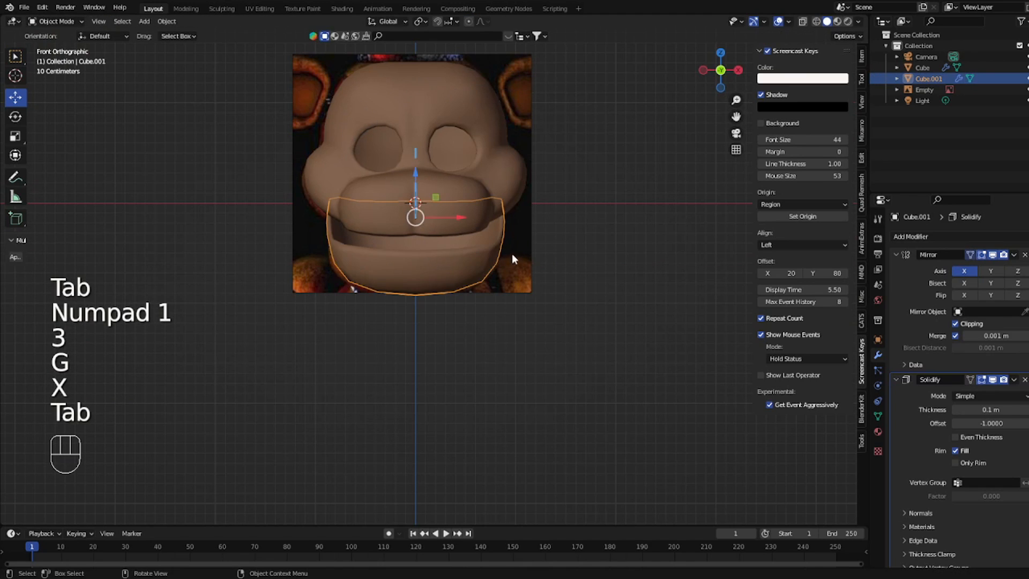
- Set the jaw's Solidify thickness to 0.32 m
{"action": "key", "text": "Tab"}
{"action": "middle_click_drag", "start_coordinate": [512, 259], "coordinate": [451, 264]}
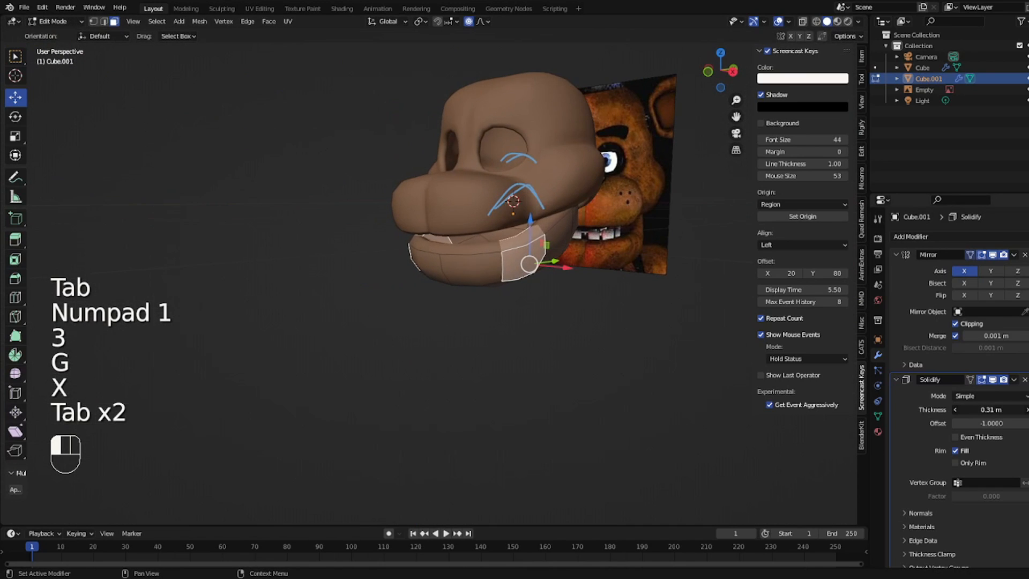
{"action": "key", "text": "Tab"}
{"action": "middle_click_drag", "start_coordinate": [729, 252], "coordinate": [696, 321]}
{"action": "key", "text": "Tab"}
{"action": "key", "text": "Tab"}
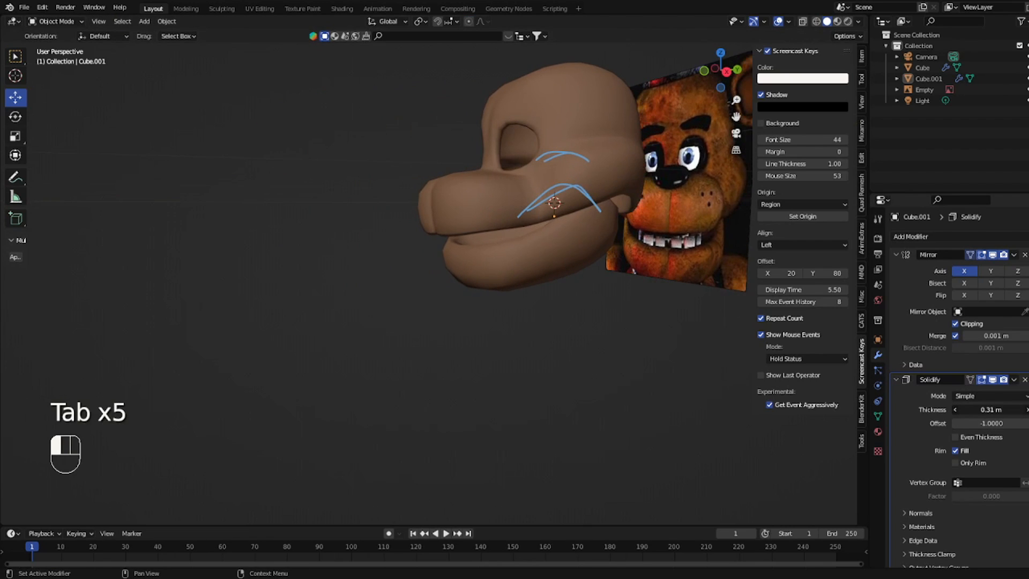
{"action": "key", "text": "Tab"}
{"action": "middle_click_drag", "start_coordinate": [649, 244], "coordinate": [575, 262]}
{"action": "key", "text": "Tab"}
{"action": "key", "text": "KP_1"}
{"action": "key", "text": "Tab"}
{"action": "key", "text": "Tab"}
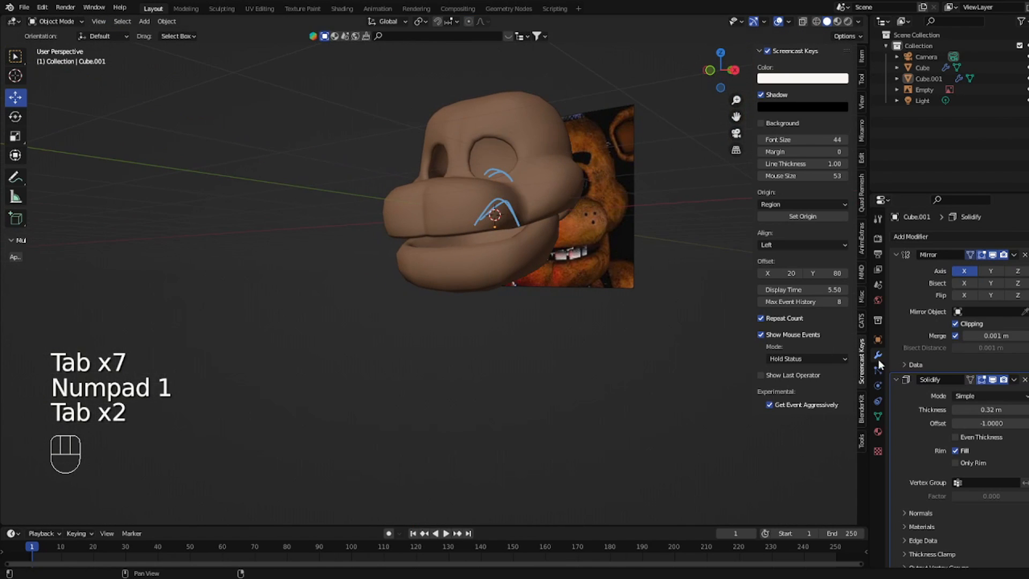
- Add a loop cut to the front part of the jaw and move the front edge along Y
{"action": "key", "text": "Tab"}
{"action": "middle_click_drag", "start_coordinate": [501, 281], "coordinate": [461, 276]}
{"action": "key", "text": "ctrl+r"}
{"action": "key", "text": "2"}
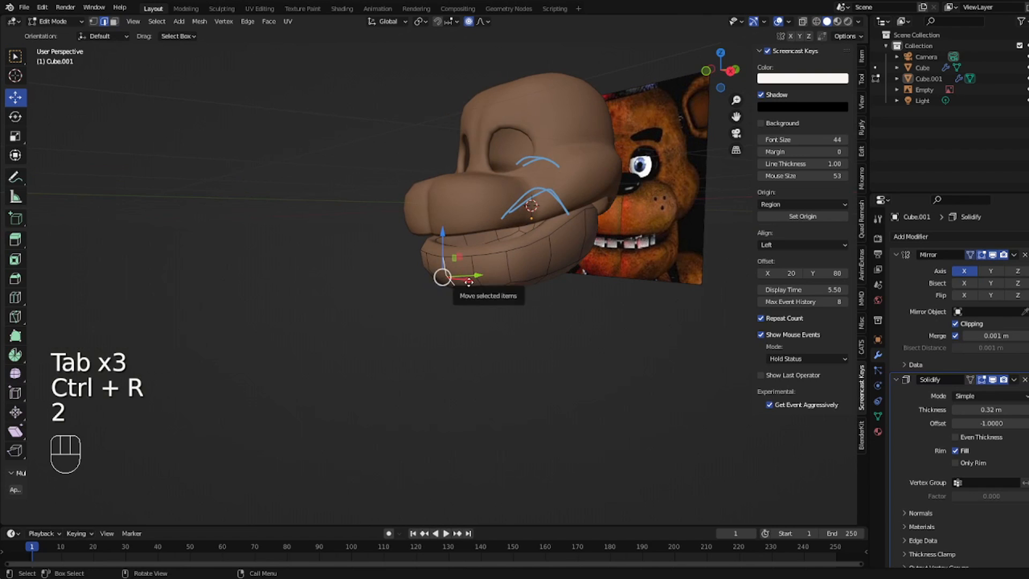
{"action": "key", "text": "g"}
{"action": "key", "text": "y"}
{"action": "left_click", "coordinate": [474, 281]}
- Try to reshape the jaw's front by moving its edges along X and Y
{"action": "key", "text": "2"}
{"action": "key", "text": "g"}
{"action": "key", "text": "x"}
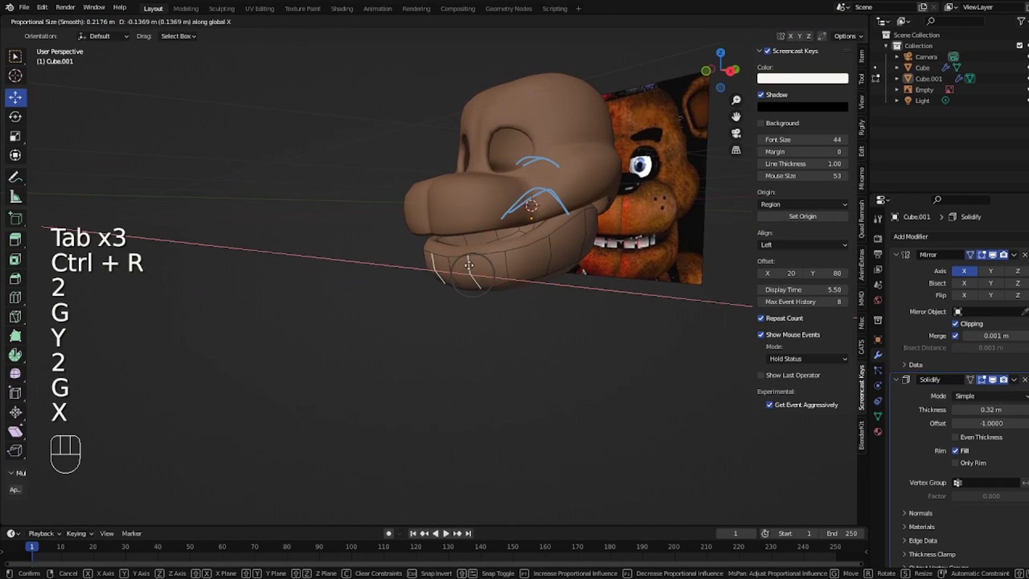
{"action": "left_click", "coordinate": [460, 265]}
{"action": "key", "text": "Tab"}
{"action": "key", "text": "Tab"}
{"action": "key", "text": "2"}
{"action": "middle_click_drag", "start_coordinate": [461, 265], "coordinate": [534, 288]}
{"action": "key", "text": "g"}
{"action": "key", "text": "y"}
{"action": "left_click", "coordinate": [514, 282]}
{"action": "key", "text": "Tab"}
- Undo the last edge moves along X and Y on the jaw's front
{"action": "key", "text": "ctrl+z"}
{"action": "key", "text": "ctrl+z"}
{"action": "key", "text": "ctrl+z"}
{"action": "key", "text": "ctrl+z"}
{"action": "key", "text": "ctrl+z"}
{"action": "key", "text": "ctrl+z"}
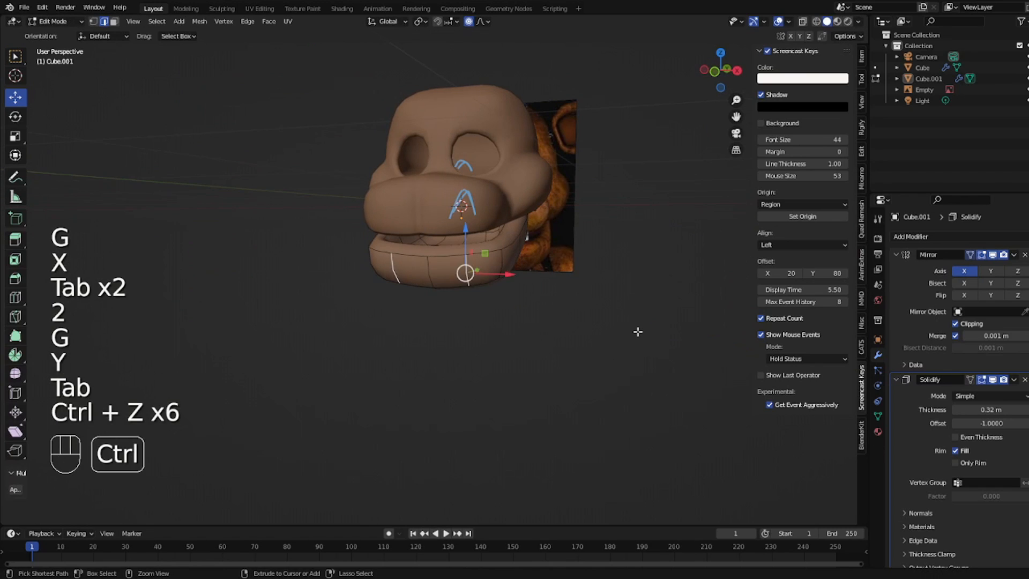
- Add a loop cut beside the jaw's centre line and push the centre front edge back along Y
{"action": "key", "text": "2"}
{"action": "key", "text": "ctrl+r"}
{"action": "left_click", "coordinate": [439, 256]}
{"action": "left_click", "coordinate": [435, 267]}
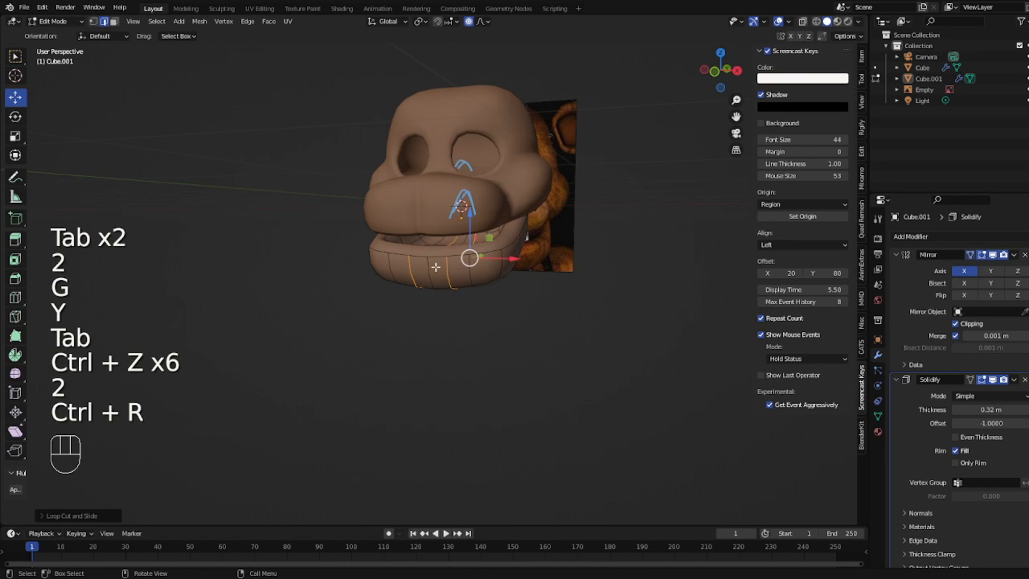
{"action": "key", "text": "2"}
{"action": "middle_click_drag", "start_coordinate": [425, 275], "coordinate": [400, 278]}
{"action": "key", "text": "g"}
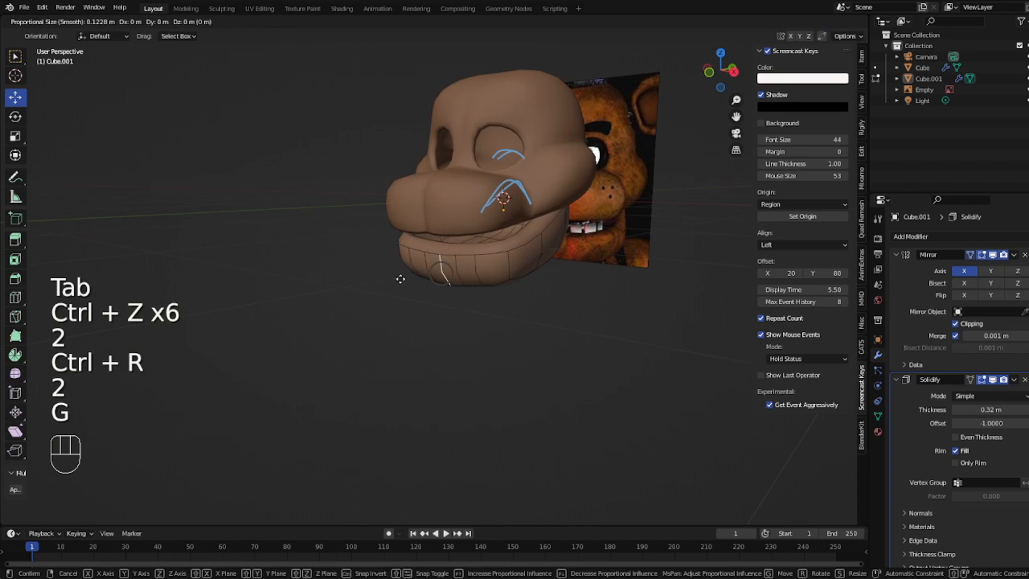
{"action": "key", "text": "y"}
{"action": "left_click", "coordinate": [508, 268]}
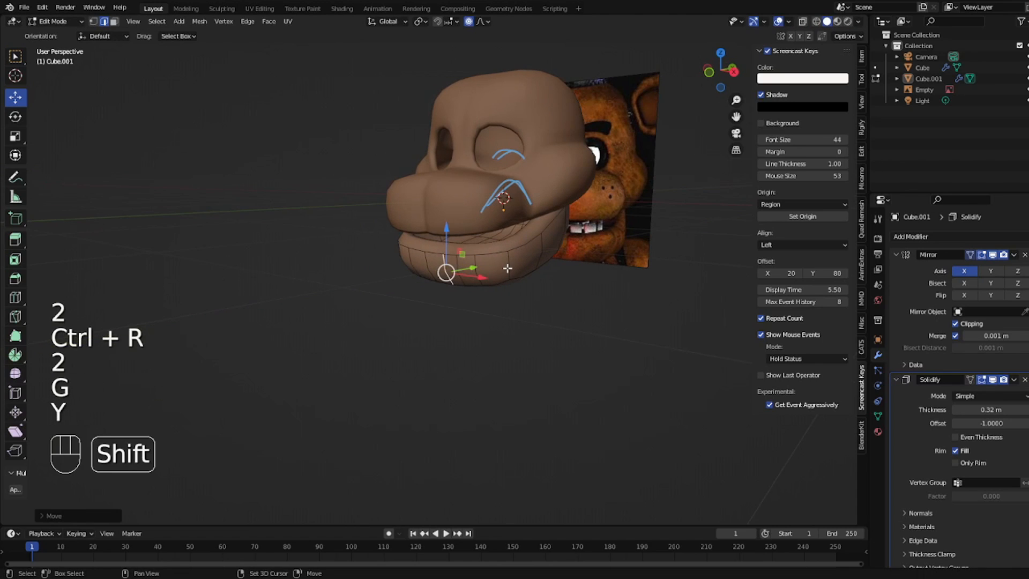
- Crease the jaw's centre front edge and shift a front edge along X
{"action": "key", "text": "shift+e"}
{"action": "left_click", "coordinate": [677, 246]}
{"action": "key", "text": "Tab"}
{"action": "middle_click_drag", "start_coordinate": [677, 246], "coordinate": [554, 271]}
{"action": "key", "text": "Tab"}
{"action": "key", "text": "2"}
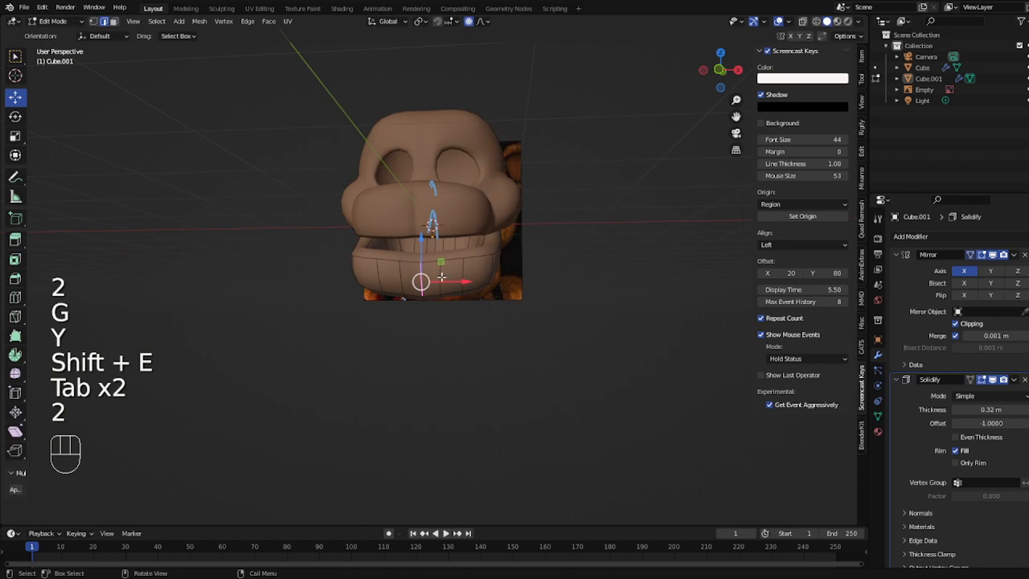
{"action": "key", "text": "g"}
{"action": "key", "text": "x"}
{"action": "left_click", "coordinate": [439, 276]}
- Move the vertex at the underside of the chin along Z to shape the cleft
{"action": "middle_click_drag", "start_coordinate": [439, 277], "coordinate": [382, 337]}
{"action": "key", "text": "2"}
{"action": "key", "text": "1"}
{"action": "left_click", "coordinate": [420, 318]}
{"action": "key", "text": "g"}
{"action": "key", "text": "z"}
{"action": "left_click", "coordinate": [424, 318]}
{"action": "key", "text": "Tab"}
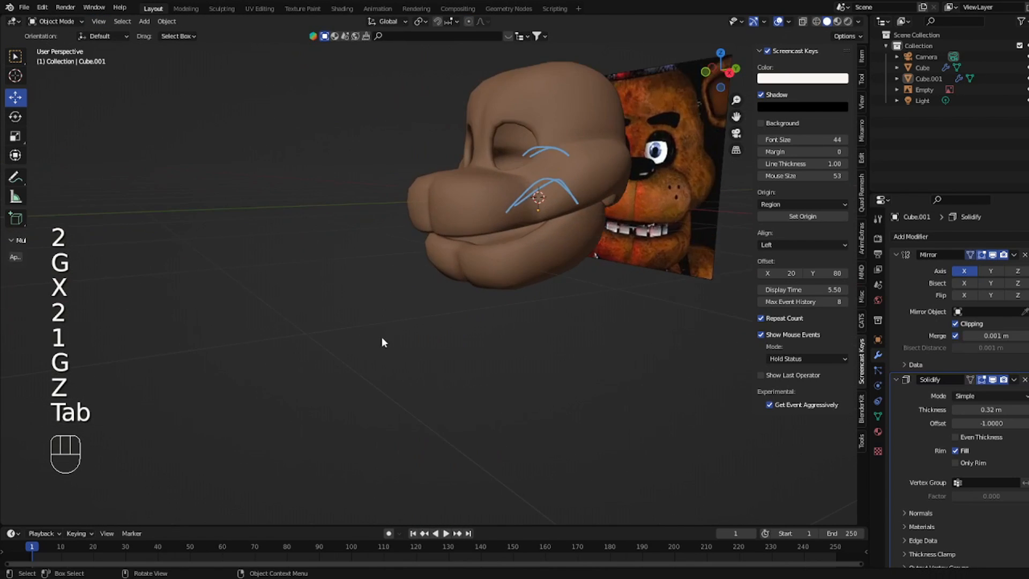
- Select the front faces of the jaw in front view and narrow them along X
{"action": "key", "text": "KP_1"}
{"action": "key", "text": "Tab"}
{"action": "key", "text": "3"}
{"action": "left_click_drag", "start_coordinate": [349, 261], "coordinate": [483, 289]}
{"action": "key", "text": "s"}
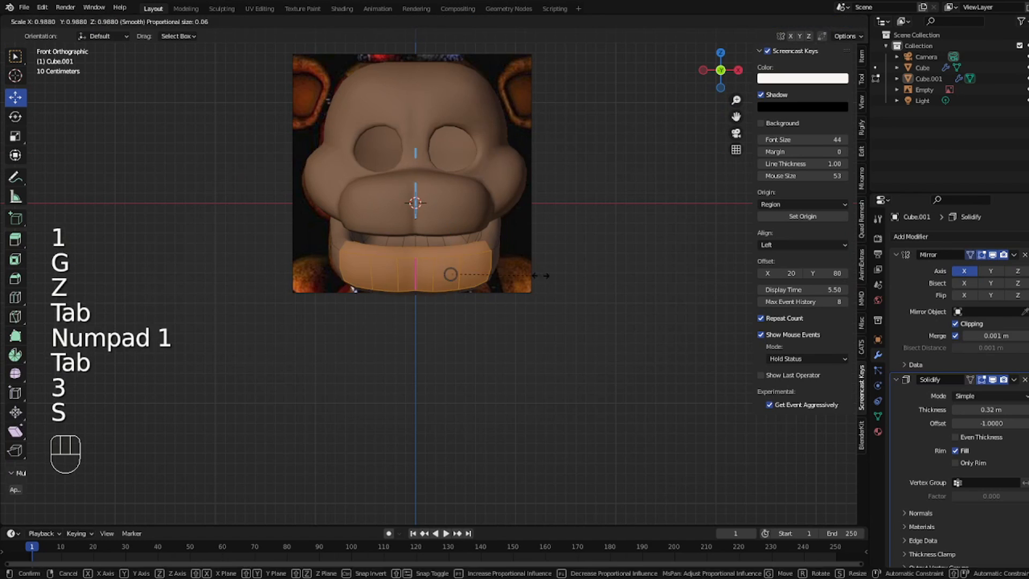
{"action": "key", "text": "x"}
- Set the jaw's Solidify thickness to 0.21 m and compare it in and out of mesh editing
{"action": "key", "text": "Tab"}
{"action": "key", "text": "Tab"}
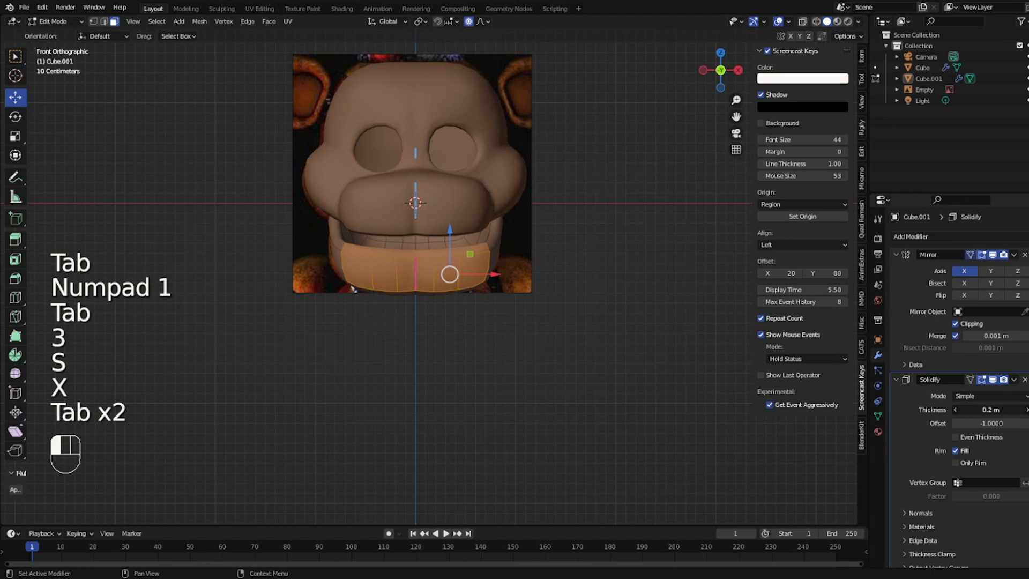
{"action": "key", "text": "Tab"}
{"action": "key", "text": "Tab"}
{"action": "key", "text": "Tab"}
{"action": "key", "text": "Tab"}
- Move a vertex at the jaw's side in front view to fit the reference outline
{"action": "key", "text": "1"}
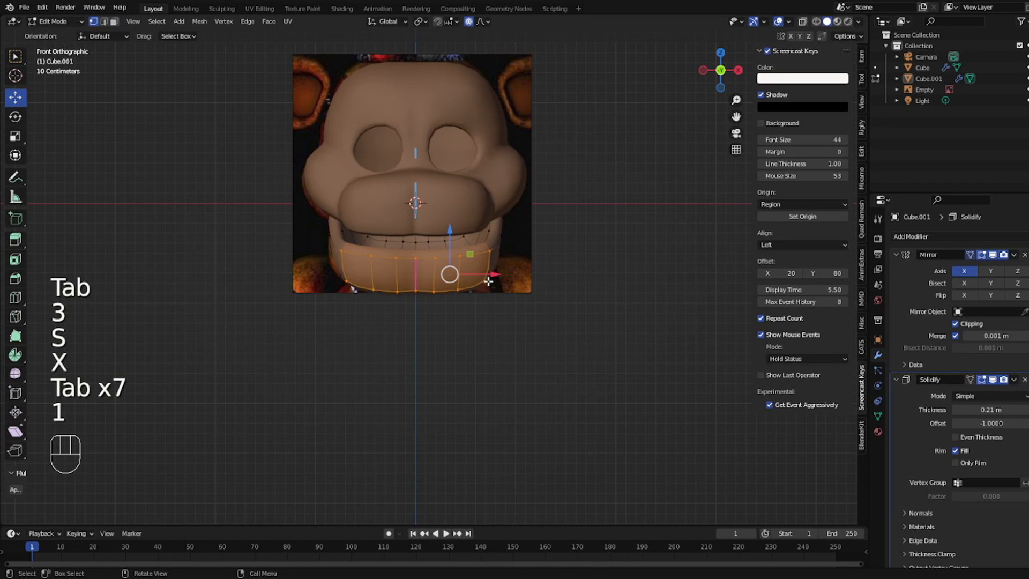
{"action": "scroll", "coordinate": [507, 279], "scroll_direction": "down", "scroll_amount": 5}
{"action": "scroll", "coordinate": [509, 278], "scroll_direction": "up", "scroll_amount": 7}
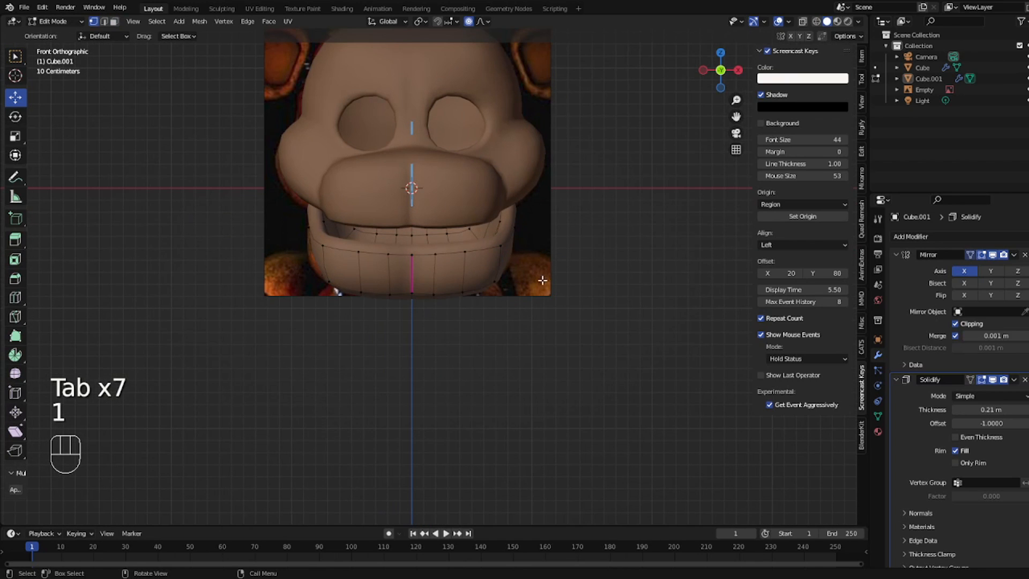
{"action": "key", "text": "g"}
{"action": "left_click", "coordinate": [507, 285]}
{"action": "key", "text": "Tab"}
- Move an edge at the upper back end of the jaw along Y toward the back of the head
{"action": "middle_click_drag", "start_coordinate": [568, 267], "coordinate": [503, 249]}
{"action": "key", "text": "Tab"}
{"action": "middle_click_drag", "start_coordinate": [669, 215], "coordinate": [438, 269]}
{"action": "key", "text": "2"}
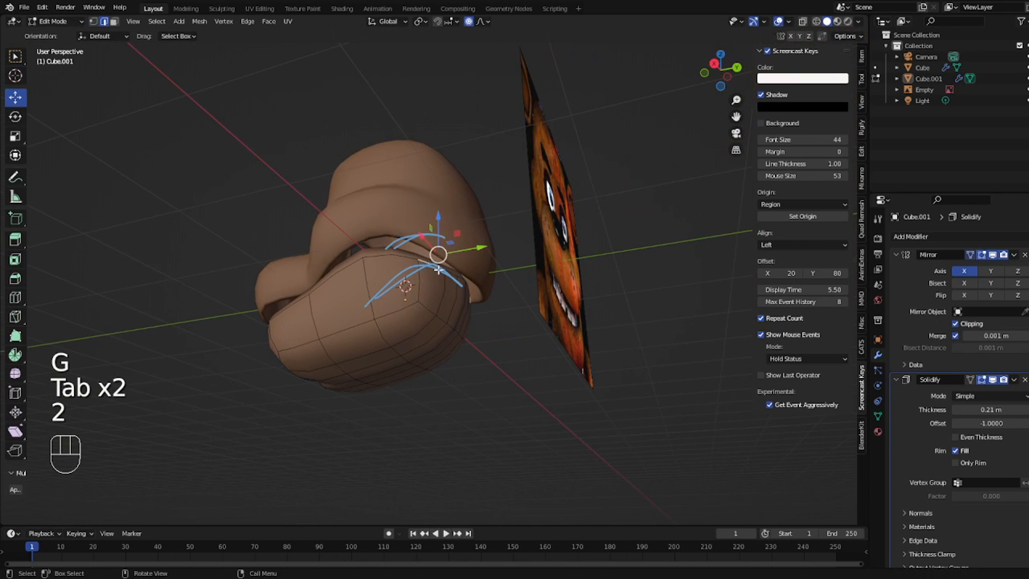
{"action": "key", "text": "g"}
{"action": "key", "text": "y"}
{"action": "left_click", "coordinate": [509, 271]}
{"action": "key", "text": "Tab"}
{"action": "key", "text": "Tab"}
- Reposition vertices at the rear of the jaw's underside along Y in two moves
{"action": "middle_click_drag", "start_coordinate": [509, 271], "coordinate": [442, 290]}
{"action": "key", "text": "1"}
{"action": "key", "text": "g"}
{"action": "key", "text": "y"}
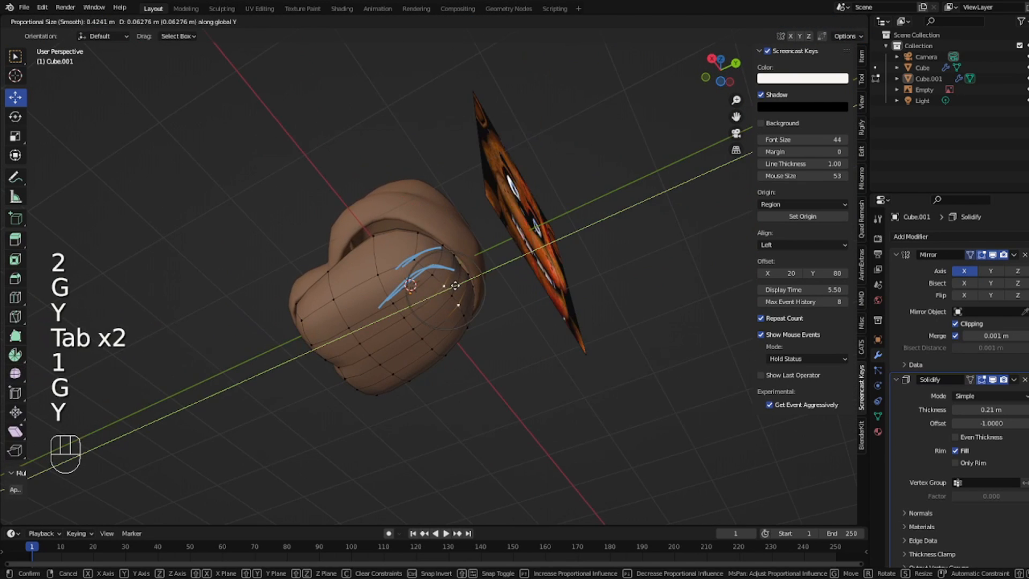
{"action": "left_click", "coordinate": [456, 292]}
{"action": "key", "text": "g"}
{"action": "key", "text": "y"}
{"action": "left_click", "coordinate": [457, 294]}
{"action": "key", "text": "Tab"}
- Scale the edge loop running across the jaw's underside along X
{"action": "middle_click_drag", "start_coordinate": [457, 294], "coordinate": [509, 281]}
{"action": "key", "text": "Tab"}
{"action": "key", "text": "2"}
{"action": "key", "text": "s"}
{"action": "key", "text": "x"}
{"action": "left_click", "coordinate": [529, 277]}
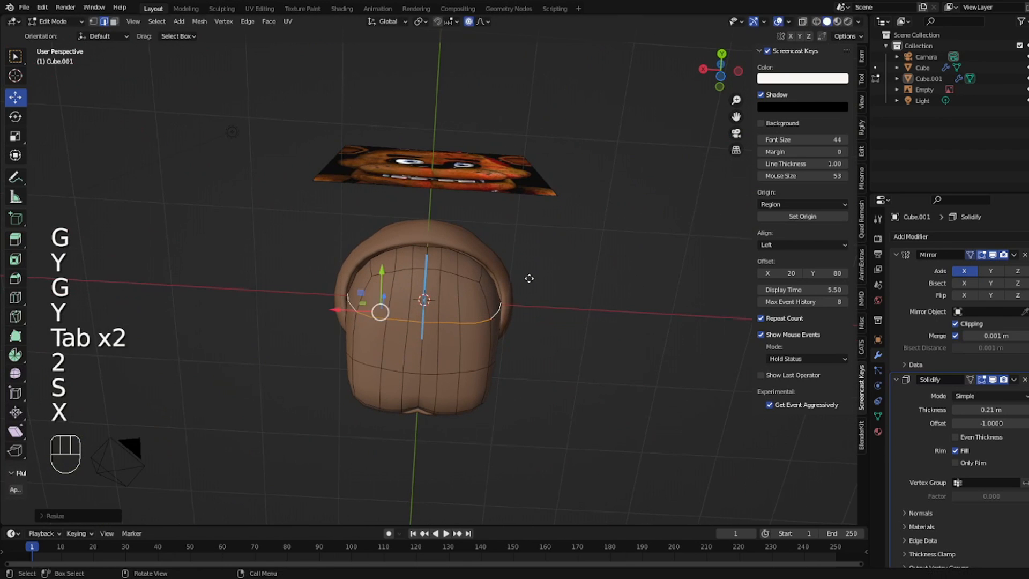
- Fine-tune the underside edge loop's position along X with two small moves
{"action": "key", "text": "g"}
{"action": "key", "text": "x"}
{"action": "left_click", "coordinate": [532, 278]}
{"action": "key", "text": "g"}
{"action": "key", "text": "x"}
{"action": "left_click", "coordinate": [528, 278]}
{"action": "key", "text": "Tab"}
{"action": "middle_click_drag", "start_coordinate": [528, 277], "coordinate": [583, 303]}
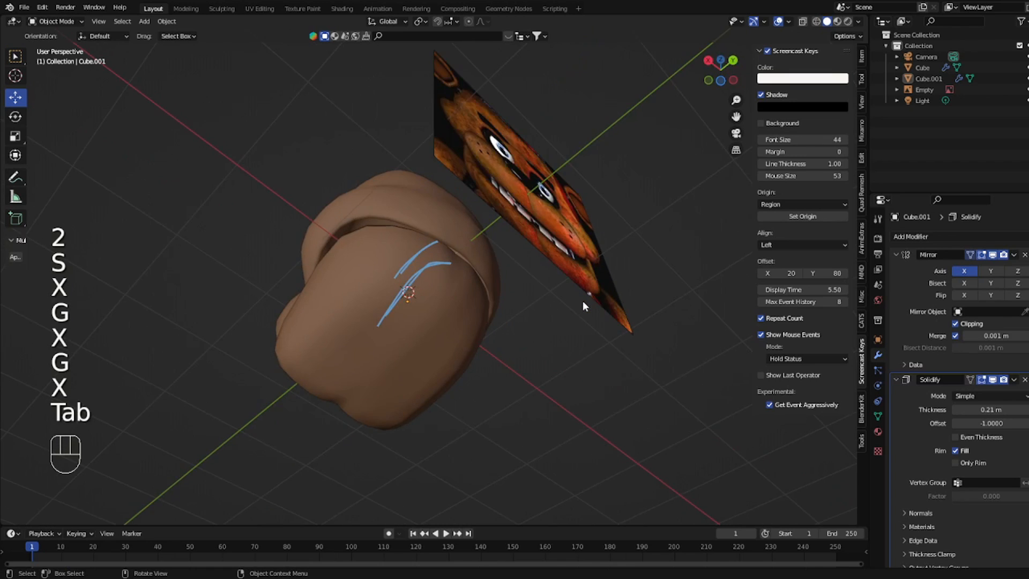
- Add a centred horizontal loop cut around the outside of the jaw
{"action": "key", "text": "KP_1"}
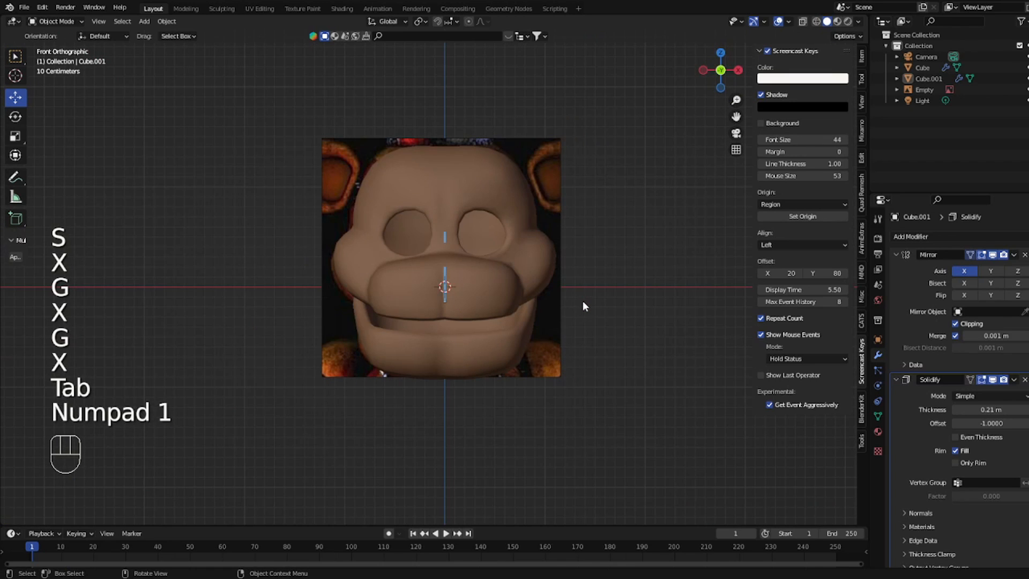
{"action": "key", "text": "Tab"}
{"action": "key", "text": "Tab"}
{"action": "key", "text": "Tab"}
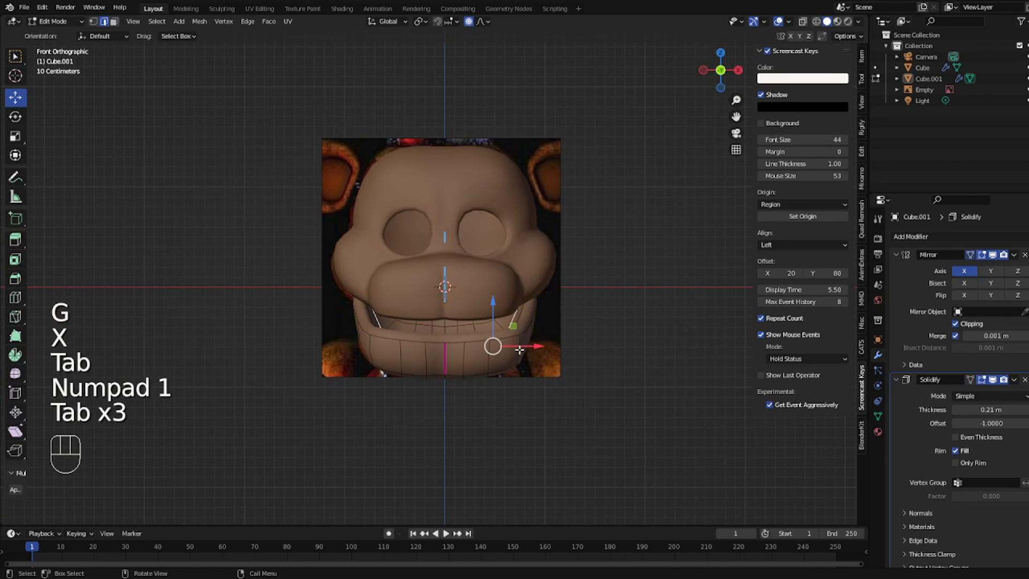
{"action": "key", "text": "ctrl+r"}
{"action": "left_click", "coordinate": [523, 351]}
{"action": "right_click", "coordinate": [565, 352]}
- Move a side vertex on the new loop in front view and adjust the jaw's side along Y
{"action": "key", "text": "1"}
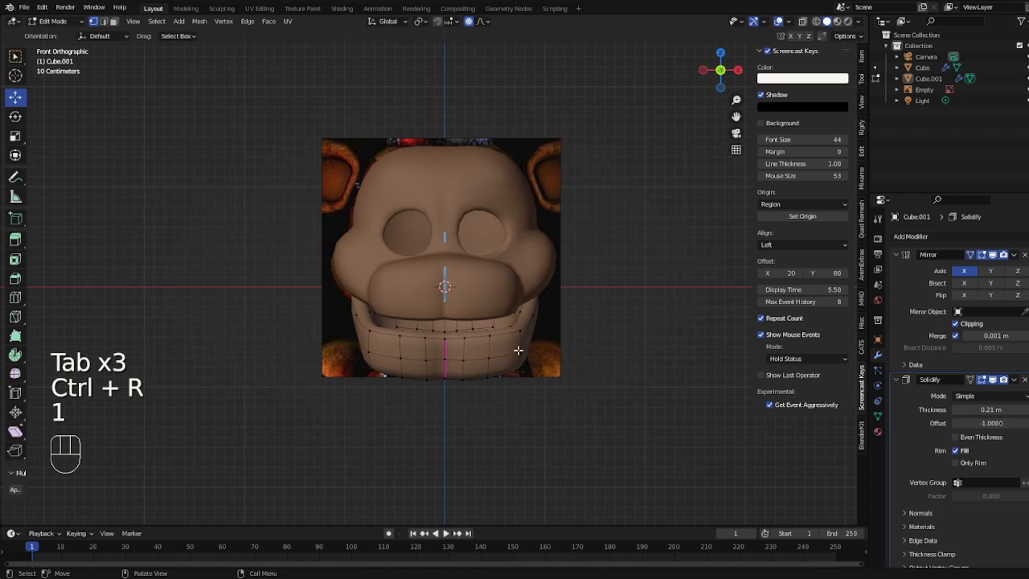
{"action": "key", "text": "g"}
{"action": "key", "text": "2"}
{"action": "key", "text": "1"}
{"action": "middle_click_drag", "start_coordinate": [487, 344], "coordinate": [502, 309]}
{"action": "key", "text": "g"}
{"action": "key", "text": "y"}
{"action": "left_click", "coordinate": [570, 378]}
- Adjust the same part of the jaw along X in two moves
{"action": "key", "text": "g"}
{"action": "key", "text": "x"}
{"action": "key", "text": "Tab"}
{"action": "key", "text": "Tab"}
{"action": "key", "text": "g"}
{"action": "key", "text": "x"}
{"action": "key", "text": "Tab"}
- Select the jaw's centre front edges and remove their crease
{"action": "key", "text": "Tab"}
{"action": "key", "text": "2"}
{"action": "left_click", "coordinate": [430, 292], "text": "shift"}
{"action": "key", "text": "shift+e"}
{"action": "left_click", "coordinate": [516, 304]}
- Shift the jaw's centre front edges along Y in two moves to soften the chin cleft
{"action": "key", "text": "g"}
{"action": "key", "text": "y"}
{"action": "left_click", "coordinate": [436, 289]}
{"action": "key", "text": "Tab"}
{"action": "key", "text": "Tab"}
{"action": "key", "text": "g"}
{"action": "key", "text": "y"}
{"action": "left_click", "coordinate": [397, 321]}
{"action": "key", "text": "Tab"}
{"action": "key", "text": "Tab"}
- Move a vertex near the jaw's outer side inward in front view
{"action": "key", "text": "1"}
{"action": "key", "text": "KP_1"}
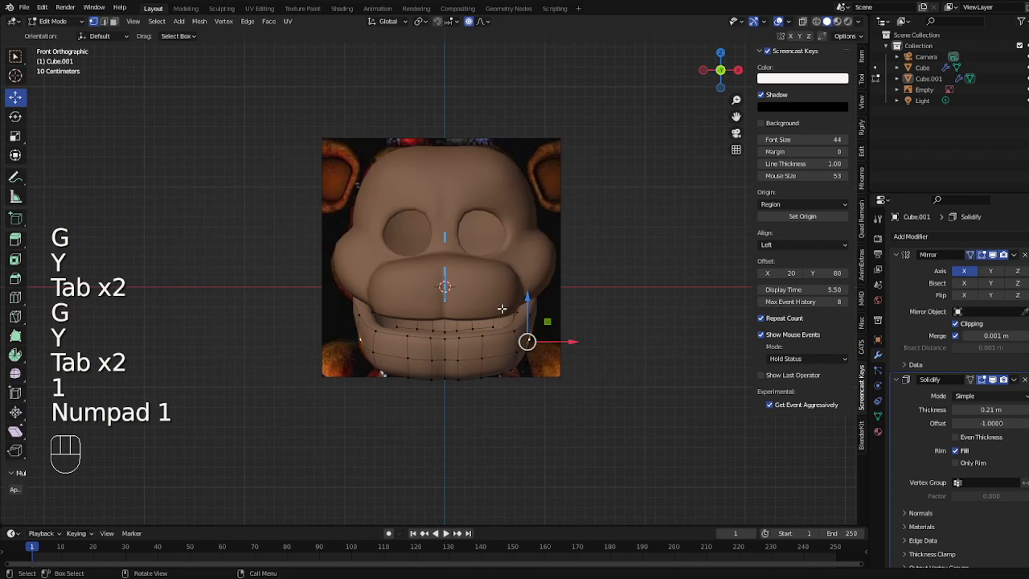
{"action": "key", "text": "g"}
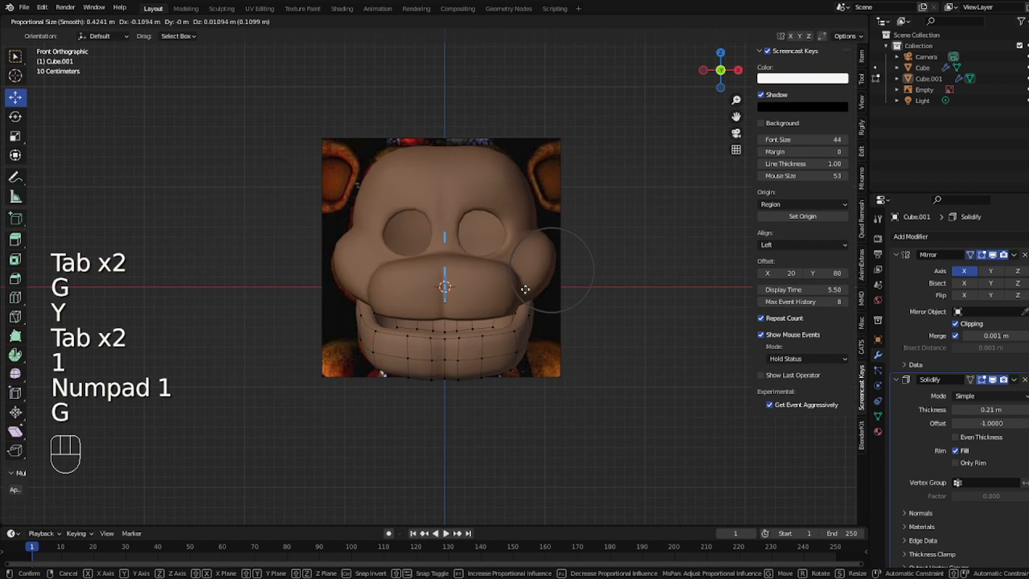
{"action": "left_click", "coordinate": [525, 289]}
- Reposition the edges at the jaw's outer side in front view to follow the reference outline
{"action": "middle_click_drag", "start_coordinate": [525, 289], "coordinate": [471, 305]}
{"action": "key", "text": "2"}
{"action": "key", "text": "1"}
{"action": "key", "text": "2"}
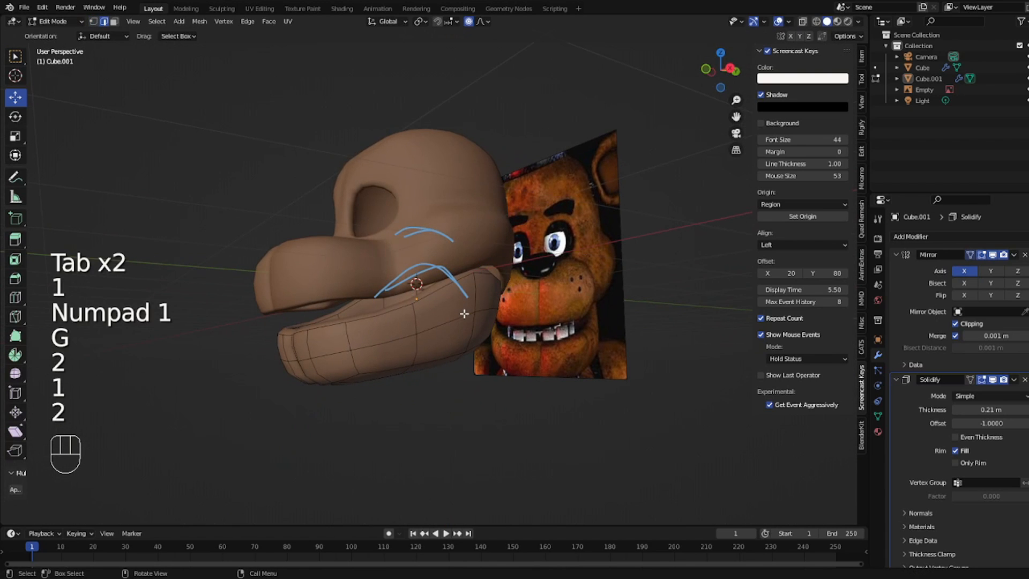
{"action": "key", "text": "KP_1"}
{"action": "key", "text": "g"}
{"action": "left_click", "coordinate": [536, 320]}
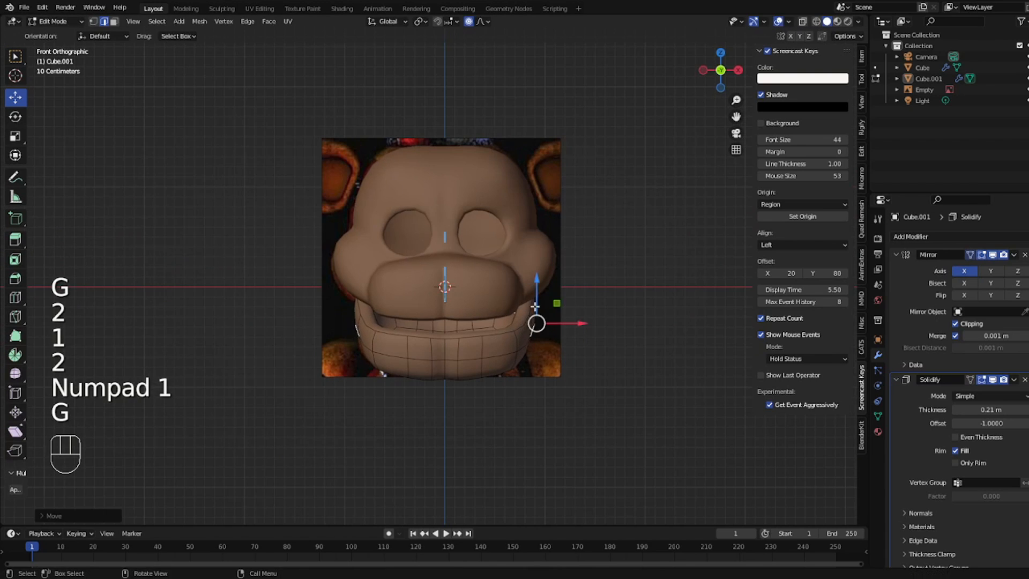
{"action": "key", "text": "2"}
{"action": "key", "text": "g"}
{"action": "left_click", "coordinate": [528, 287]}
- Move the vertices along the bottom of the chin to fit the reference's lower jaw line
{"action": "key", "text": "1"}
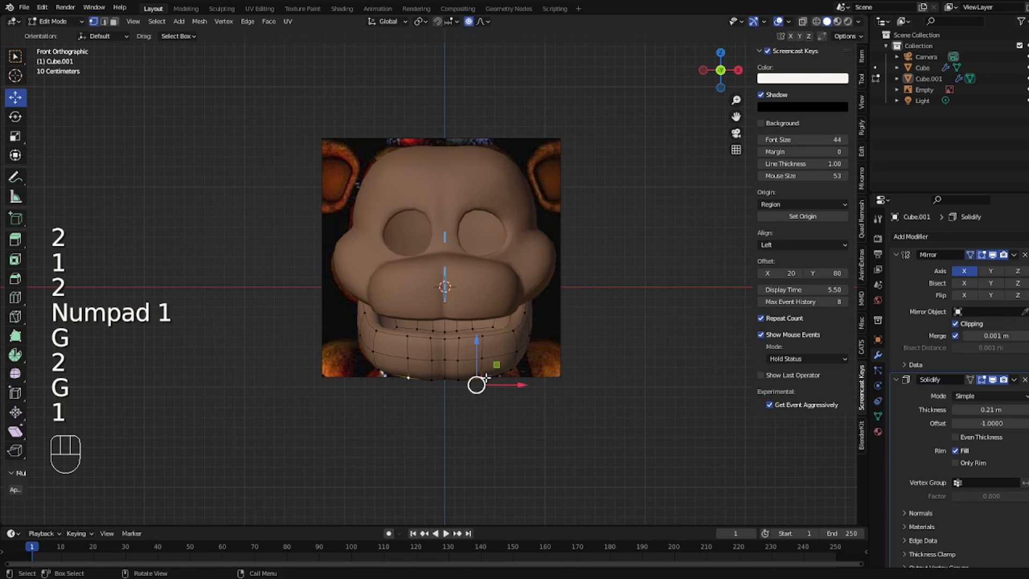
{"action": "key", "text": "g"}
{"action": "key", "text": "g"}
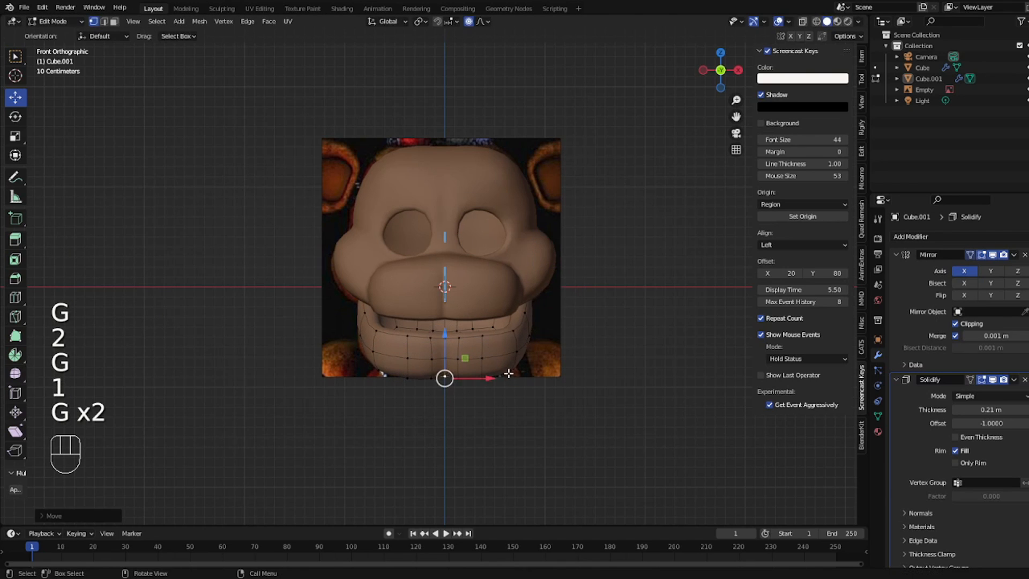
{"action": "key", "text": "g"}
{"action": "left_click", "coordinate": [520, 365]}
{"action": "key", "text": "Tab"}
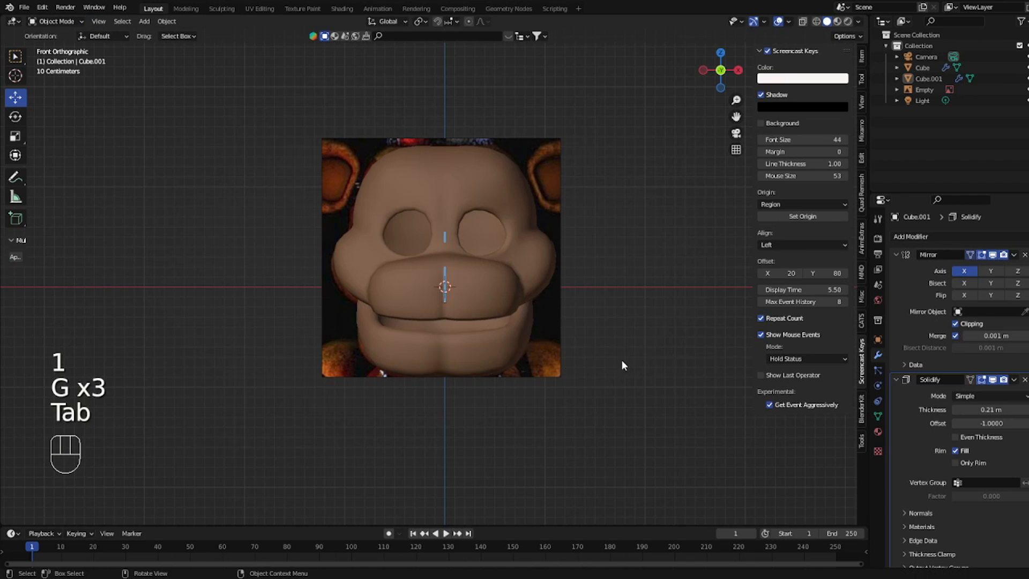
- Add a second material to the jaw and set its viewport display colour to black
{"action": "middle_click_drag", "start_coordinate": [621, 359], "coordinate": [549, 366]}
{"action": "scroll", "coordinate": [429, 255], "scroll_direction": "up", "scroll_amount": 3}
{"action": "left_click", "coordinate": [429, 255]}
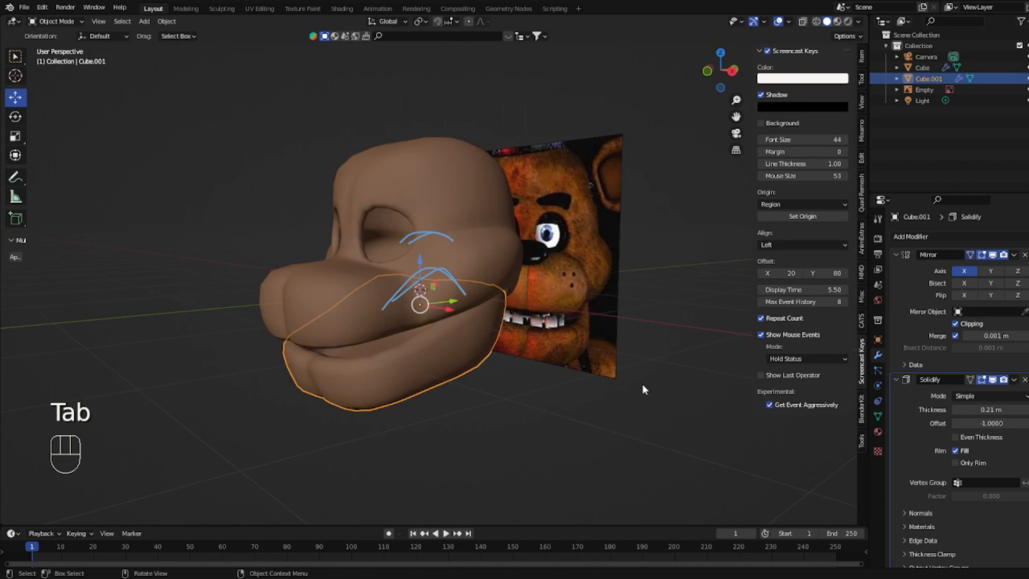
{"action": "left_click", "coordinate": [734, 410]}
{"action": "left_click", "coordinate": [877, 431]}
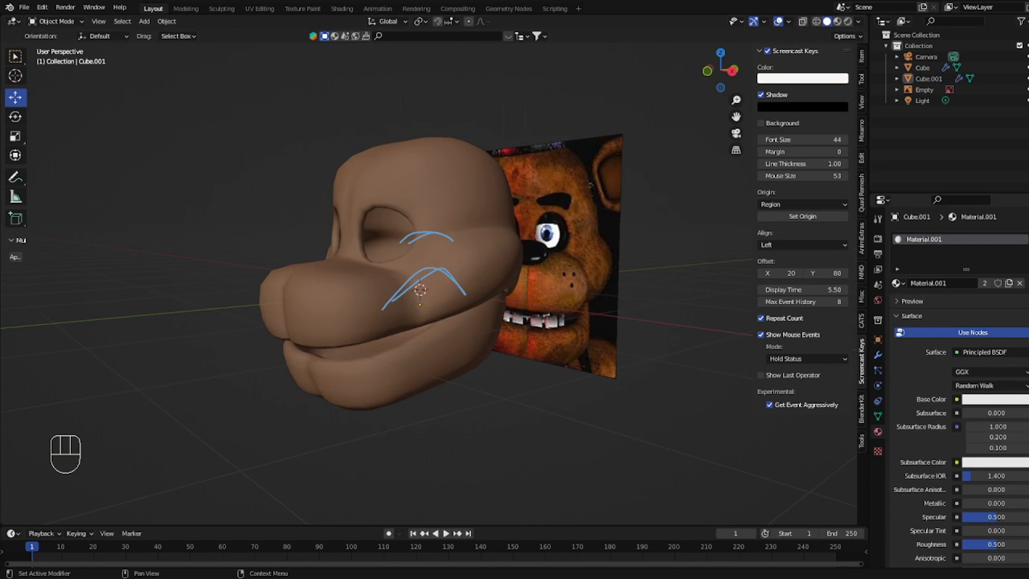
{"action": "left_click", "coordinate": [1023, 239]}
{"action": "left_click", "coordinate": [949, 305]}
{"action": "scroll", "coordinate": [975, 490], "scroll_direction": "down", "scroll_amount": 10}
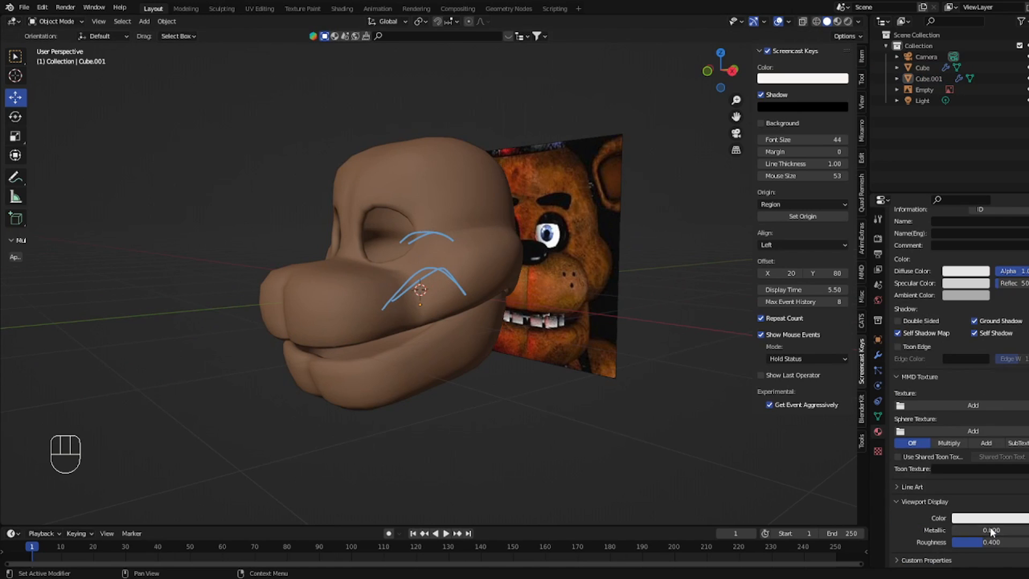
{"action": "left_click", "coordinate": [989, 518]}
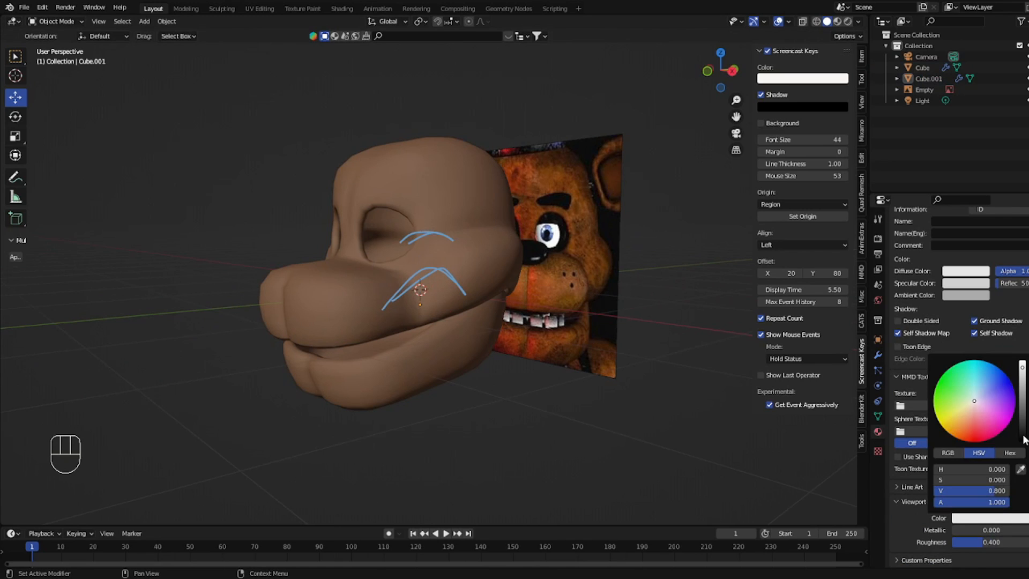
- Set the jaw's Solidify thickness to 0.17 m and its material offset to 1
{"action": "left_click", "coordinate": [878, 355]}
{"action": "left_click", "coordinate": [939, 432]}
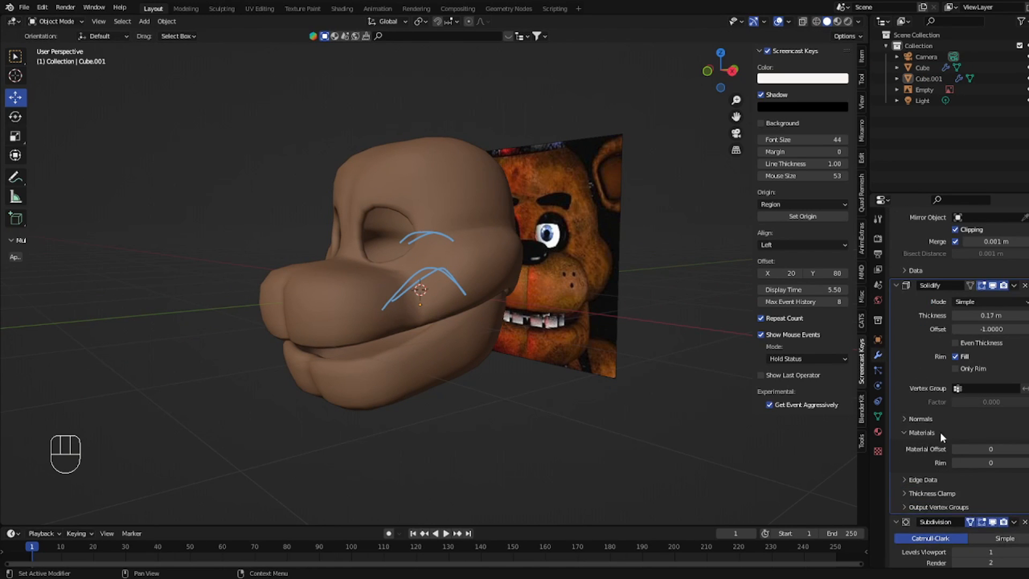
{"action": "middle_click_drag", "start_coordinate": [745, 409], "coordinate": [868, 412]}
- Set the black material's viewport roughness to 1 and try a Solidify rim material offset of 1 on the jaw
{"action": "left_click", "coordinate": [877, 431]}
{"action": "scroll", "coordinate": [982, 521], "scroll_direction": "down", "scroll_amount": 10}
{"action": "scroll", "coordinate": [982, 520], "scroll_direction": "down", "scroll_amount": 10}
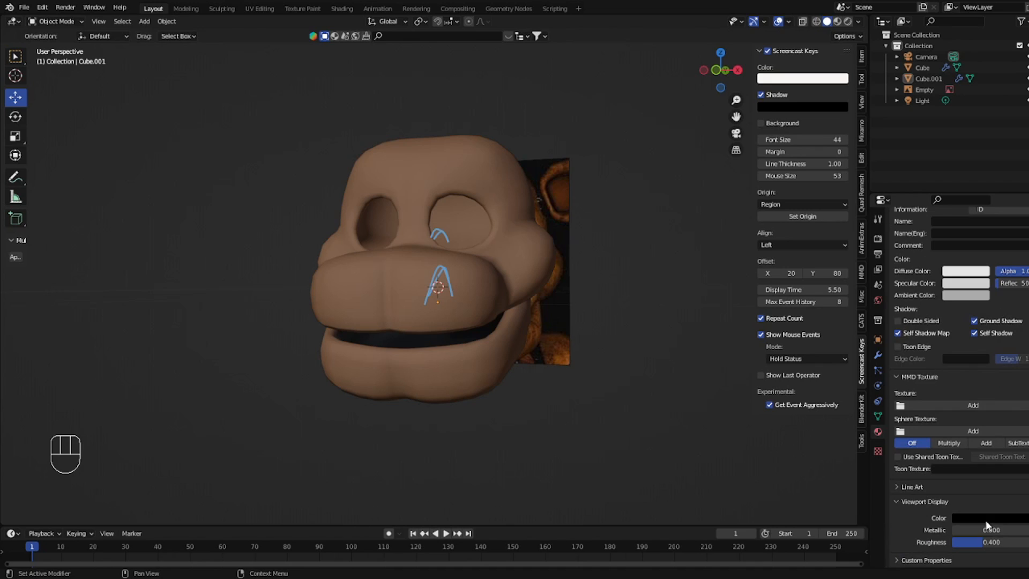
{"action": "left_click", "coordinate": [877, 355]}
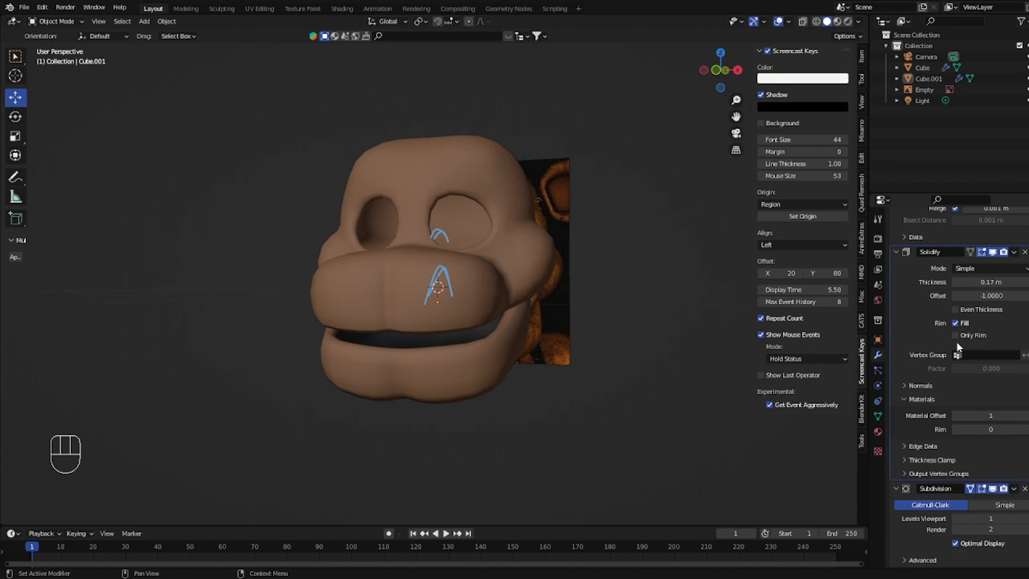
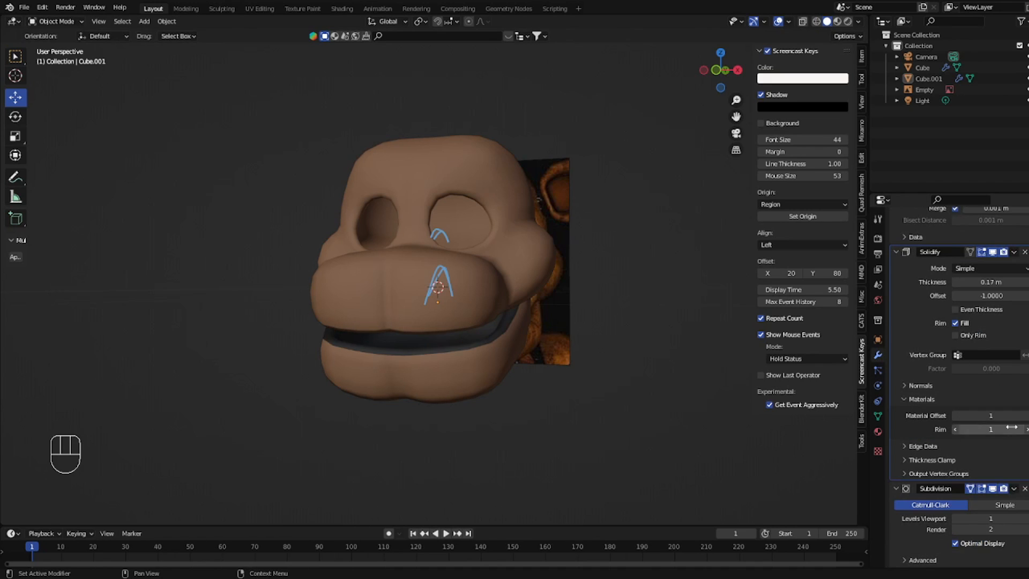
{"action": "mouse_move", "coordinate": [735, 375]}
{"action": "middle_mouse_down"}
{"action": "mouse_move", "coordinate": [728, 368]}
{"action": "mouse_move", "coordinate": [757, 361]}
{"action": "mouse_move", "coordinate": [731, 354]}
{"action": "mouse_move", "coordinate": [747, 370]}
{"action": "middle_mouse_up"}
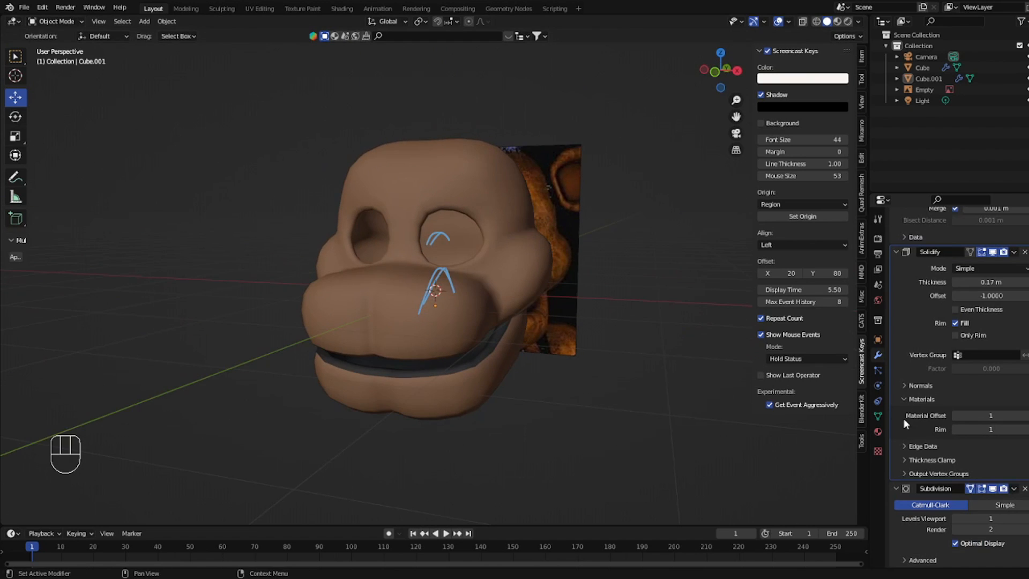
- Link the jaw's materials to the head and copy the jaw's modifiers onto the head
{"action": "left_click", "coordinate": [448, 287], "text": "shift"}
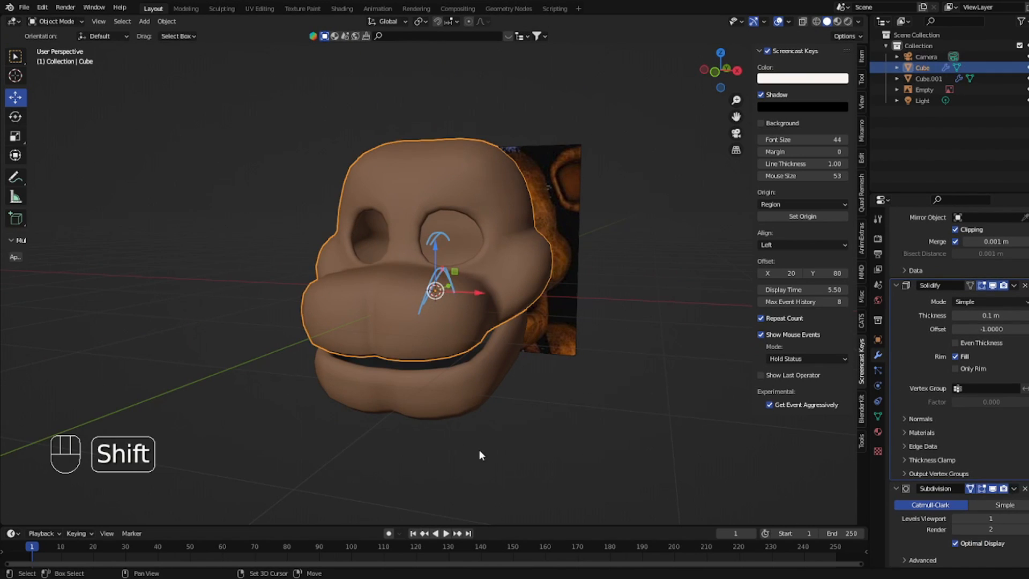
{"action": "left_click", "coordinate": [464, 402], "text": "shift"}
{"action": "key", "text": "ctrl+l"}
{"action": "left_click", "coordinate": [464, 402]}
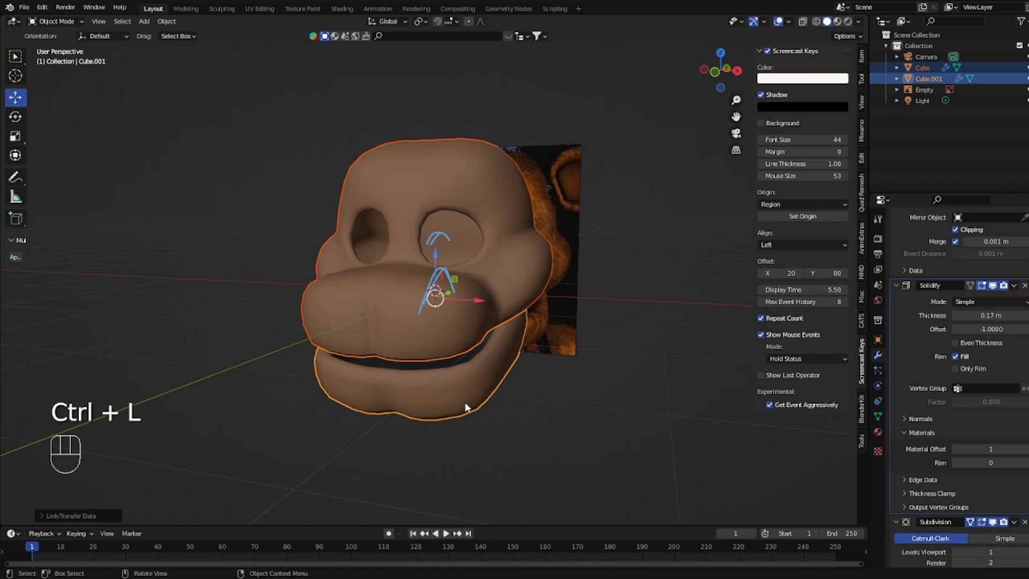
{"action": "key", "text": "ctrl+l"}
{"action": "left_click", "coordinate": [438, 470]}
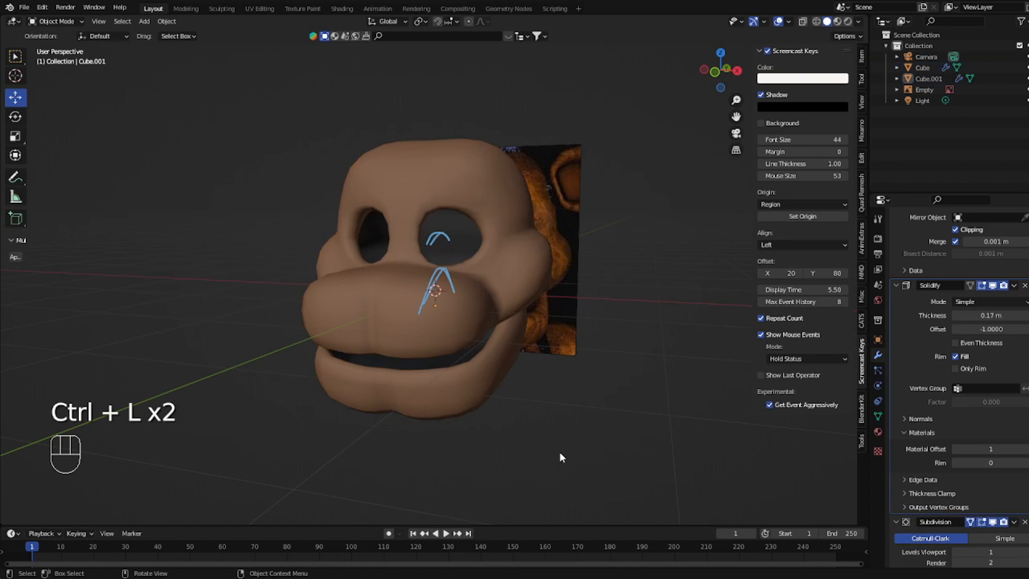
- Set the head's Solidify thickness to 0.11 m and check the face from the front
{"action": "left_click", "coordinate": [475, 248]}
{"action": "middle_click_drag", "start_coordinate": [475, 248], "coordinate": [535, 269]}
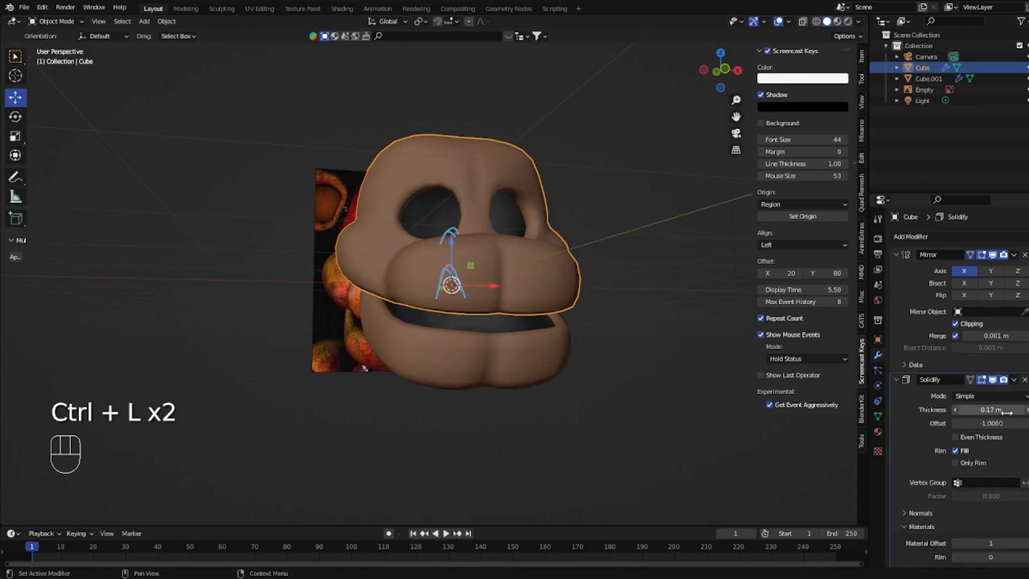
{"action": "left_click", "coordinate": [735, 346]}
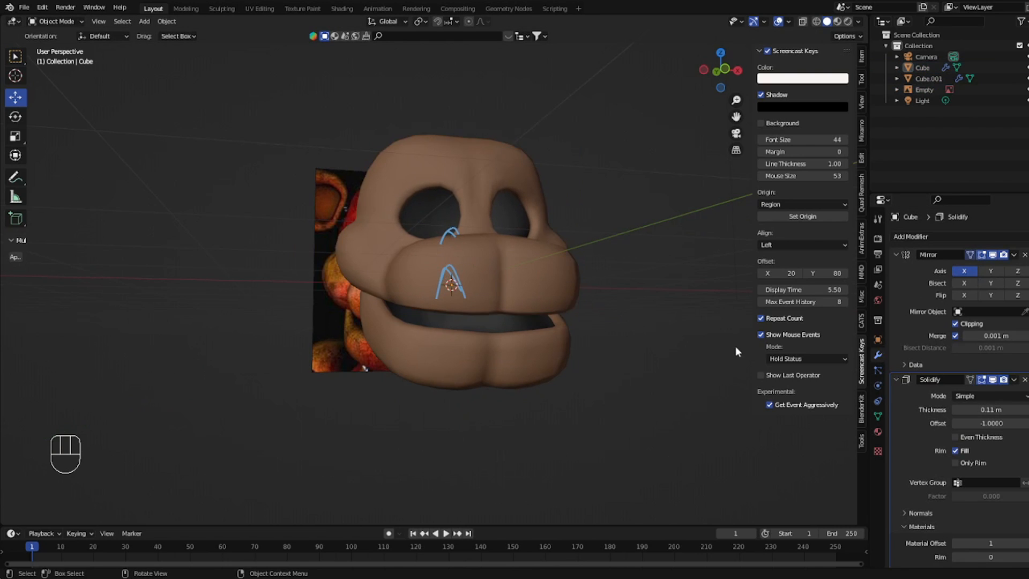
{"action": "key", "text": "KP_1"}
{"action": "key", "text": "KP_0"}
{"action": "key", "text": "KP_1"}
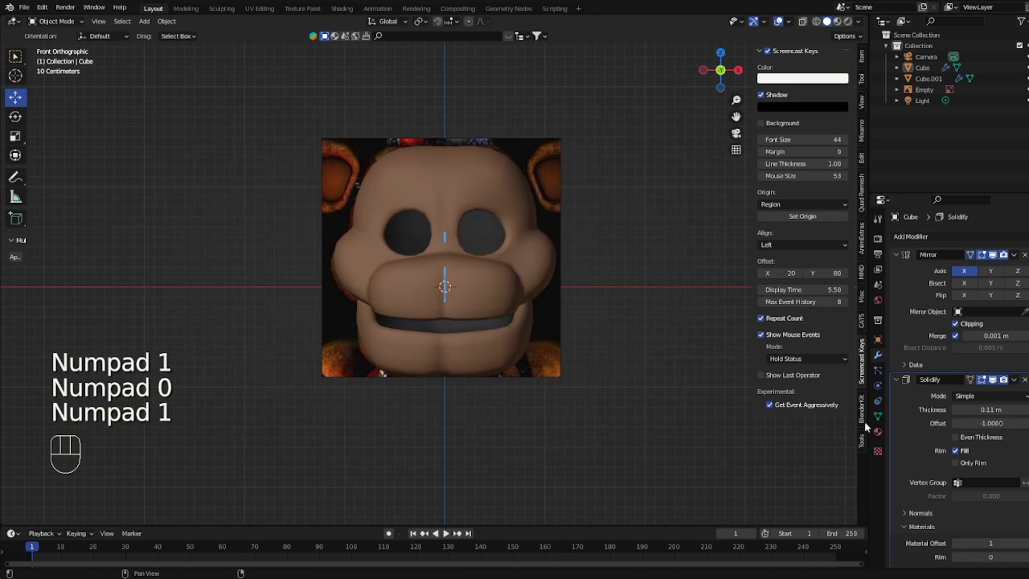
- Set the black interior material's viewport metallic to 1 and check the face from the front
{"action": "left_click", "coordinate": [877, 431]}
{"action": "scroll", "coordinate": [928, 427], "scroll_direction": "down", "scroll_amount": 5}
{"action": "scroll", "coordinate": [928, 427], "scroll_direction": "up", "scroll_amount": 5}
{"action": "left_click", "coordinate": [934, 230]}
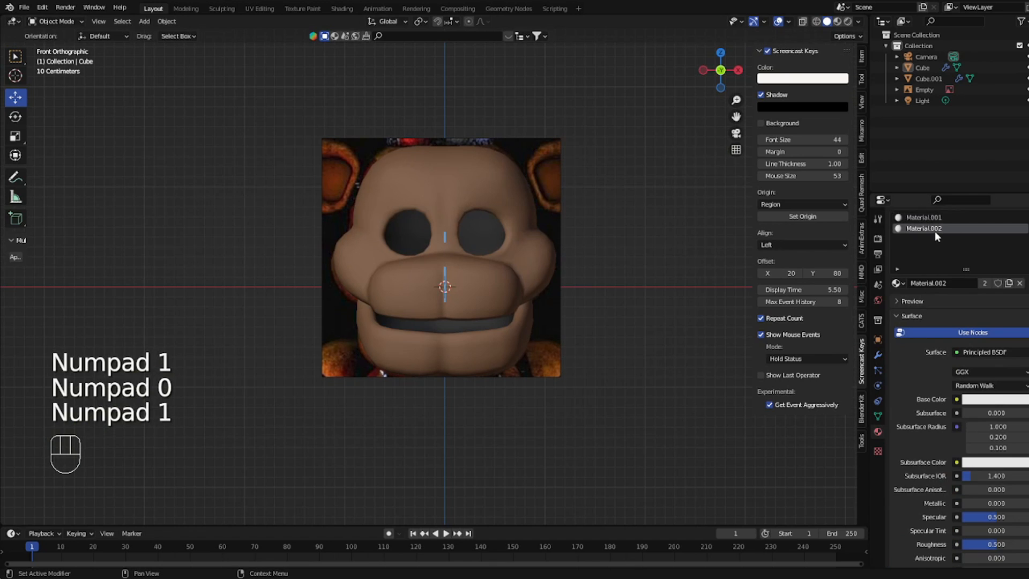
{"action": "scroll", "coordinate": [982, 502], "scroll_direction": "down", "scroll_amount": 15}
{"action": "left_click", "coordinate": [995, 516]}
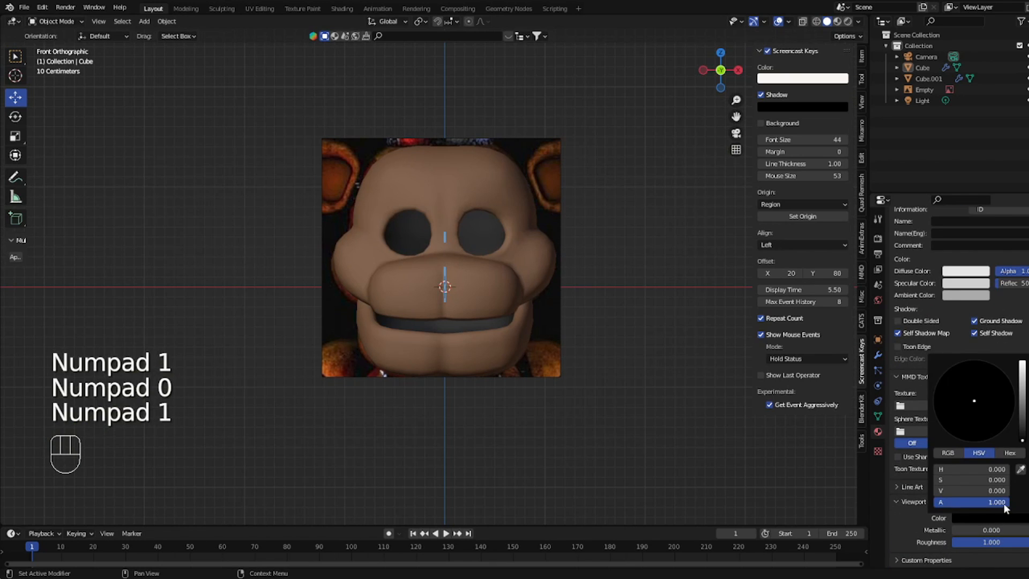
{"action": "left_click_drag", "start_coordinate": [1000, 530], "coordinate": [1023, 531]}
{"action": "scroll", "coordinate": [315, 315], "scroll_direction": "down", "scroll_amount": 1}
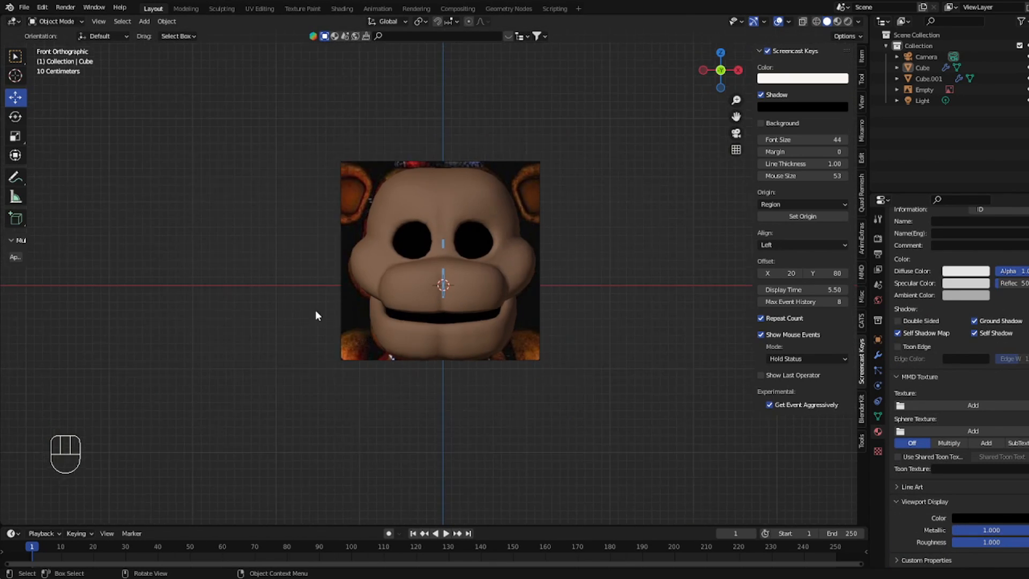
{"action": "middle_click_drag", "start_coordinate": [315, 309], "coordinate": [223, 320]}
{"action": "key", "text": "KP_1"}
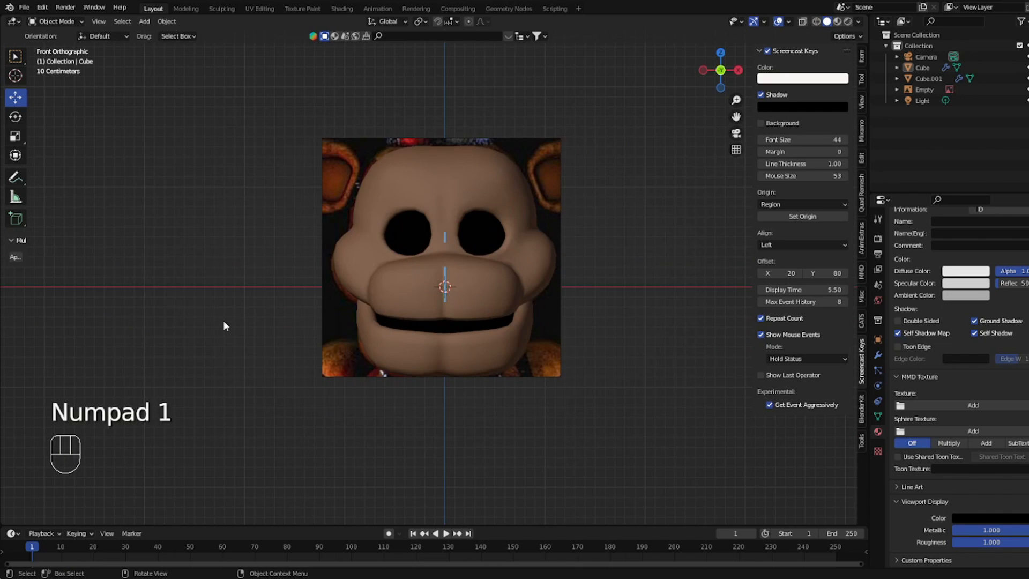
- Add a cube for the nose, move it along Y in front of the snout and scale it down
{"action": "key", "text": "shift+a"}
{"action": "left_click", "coordinate": [269, 187]}
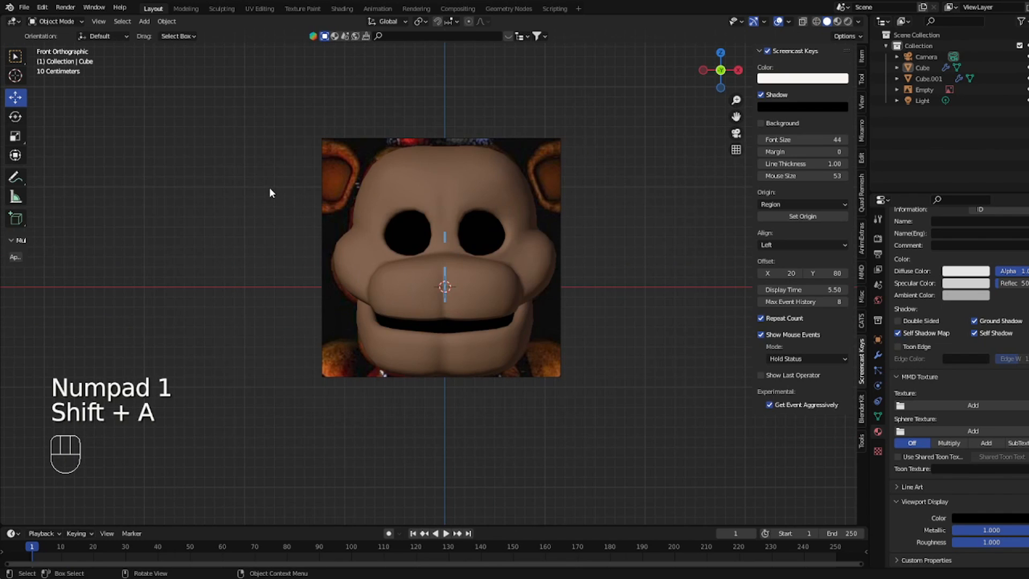
{"action": "key", "text": "shift+a"}
{"action": "left_click", "coordinate": [322, 199]}
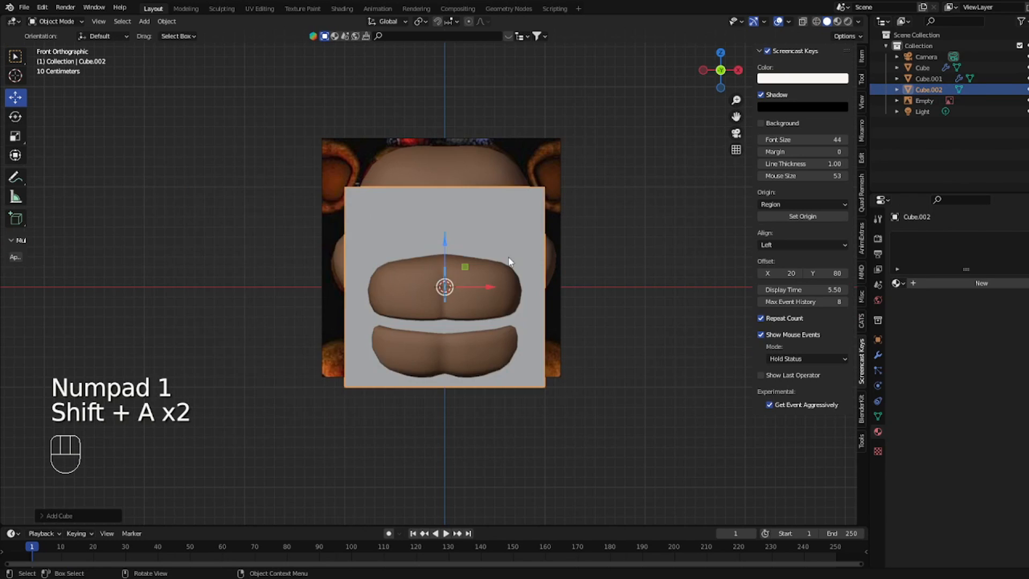
{"action": "middle_click_drag", "start_coordinate": [509, 258], "coordinate": [418, 267]}
{"action": "key", "text": "g"}
{"action": "key", "text": "y"}
{"action": "left_click", "coordinate": [269, 273]}
{"action": "scroll", "coordinate": [269, 272], "scroll_direction": "down", "scroll_amount": 5}
{"action": "key", "text": "s"}
{"action": "left_click", "coordinate": [377, 288]}
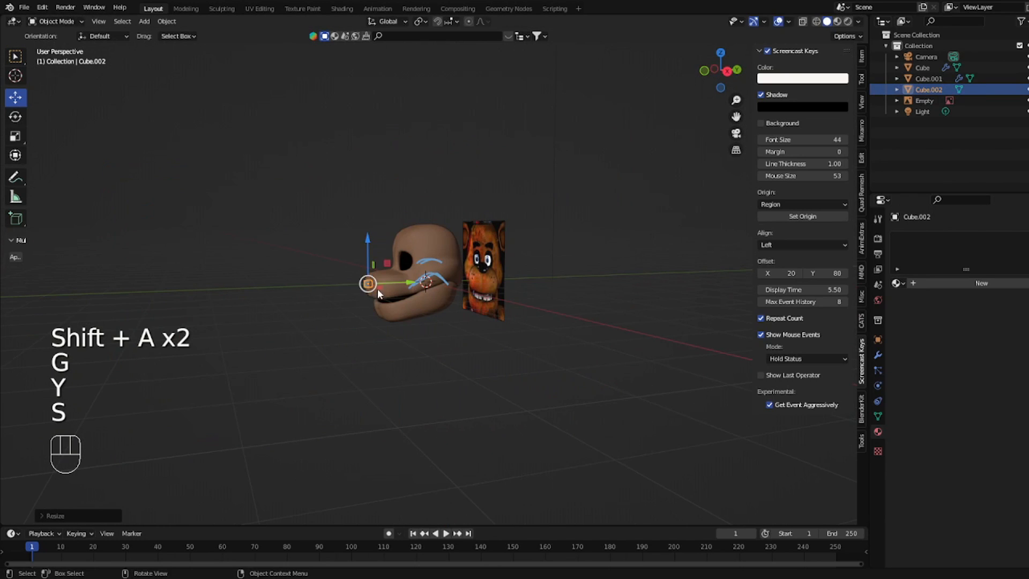
- Raise the nose cube along Z and shrink it to the height of the reference nose, using X-ray from the front
{"action": "key", "text": "g"}
{"action": "key", "text": "z"}
{"action": "key", "text": "s"}
{"action": "key", "text": "KP_1"}
{"action": "scroll", "coordinate": [460, 270], "scroll_direction": "up", "scroll_amount": 4}
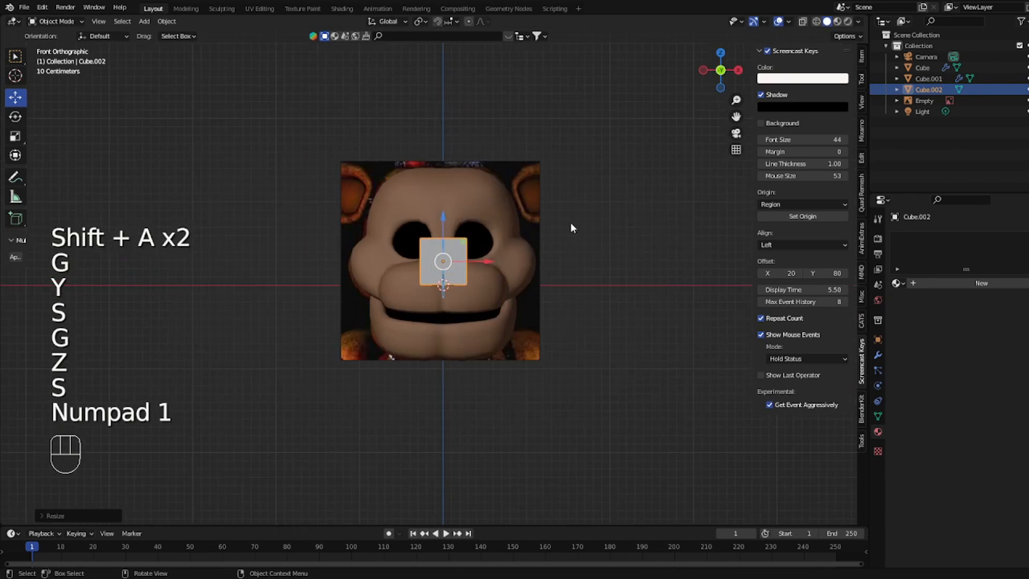
{"action": "scroll", "coordinate": [571, 224], "scroll_direction": "up", "scroll_amount": 4}
{"action": "left_click", "coordinate": [802, 22]}
{"action": "key", "text": "g"}
{"action": "key", "text": "z"}
{"action": "left_click", "coordinate": [585, 205]}
{"action": "key", "text": "s"}
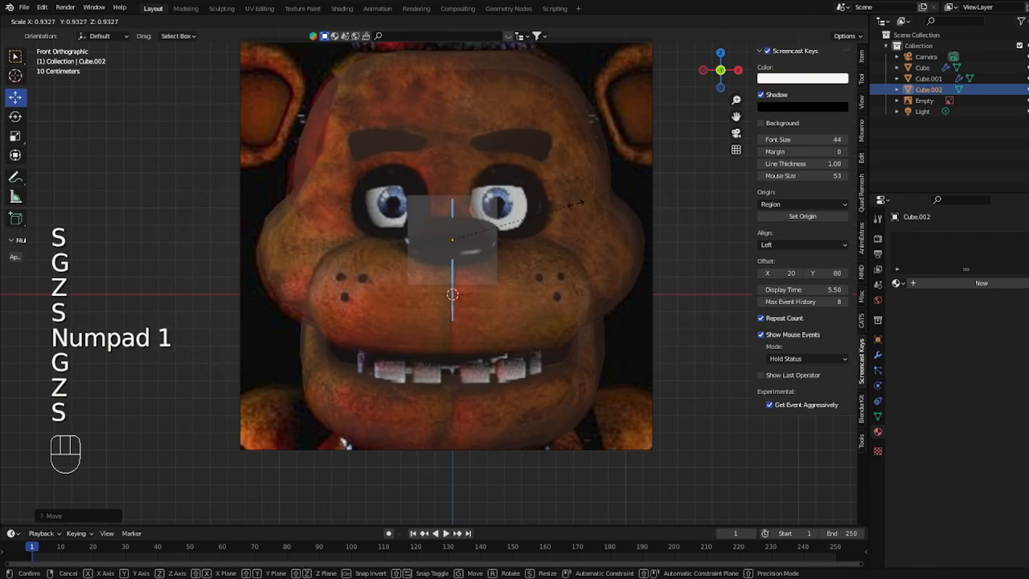
{"action": "left_click", "coordinate": [525, 220]}
- Widen the nose cube's mesh about 1.7 times along X to match the reference nose's width
{"action": "key", "text": "Tab"}
{"action": "key", "text": "s"}
{"action": "key", "text": "x"}
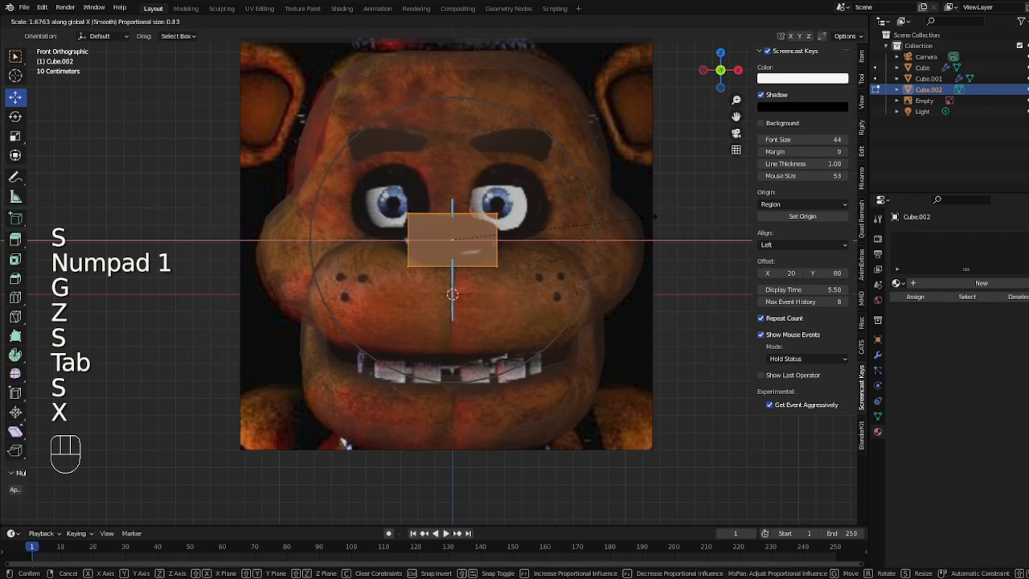
{"action": "left_click", "coordinate": [605, 220]}
{"action": "key", "text": "s"}
{"action": "key", "text": "x"}
{"action": "left_click", "coordinate": [450, 212]}
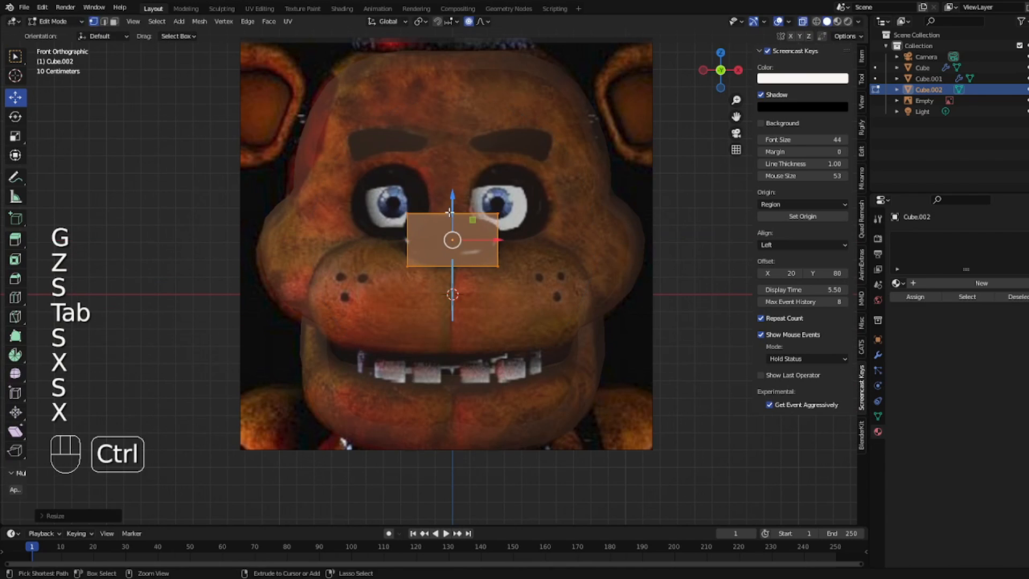
- Loop-cut the nose block down its centre and replace one half with an X-axis Mirror modifier with clipping
{"action": "key", "text": "ctrl+r"}
{"action": "double_click", "coordinate": [450, 212]}
{"action": "key", "text": "3"}
{"action": "left_click_drag", "start_coordinate": [387, 184], "coordinate": [451, 288]}
{"action": "right_click", "coordinate": [483, 289]}
{"action": "left_click", "coordinate": [484, 289]}
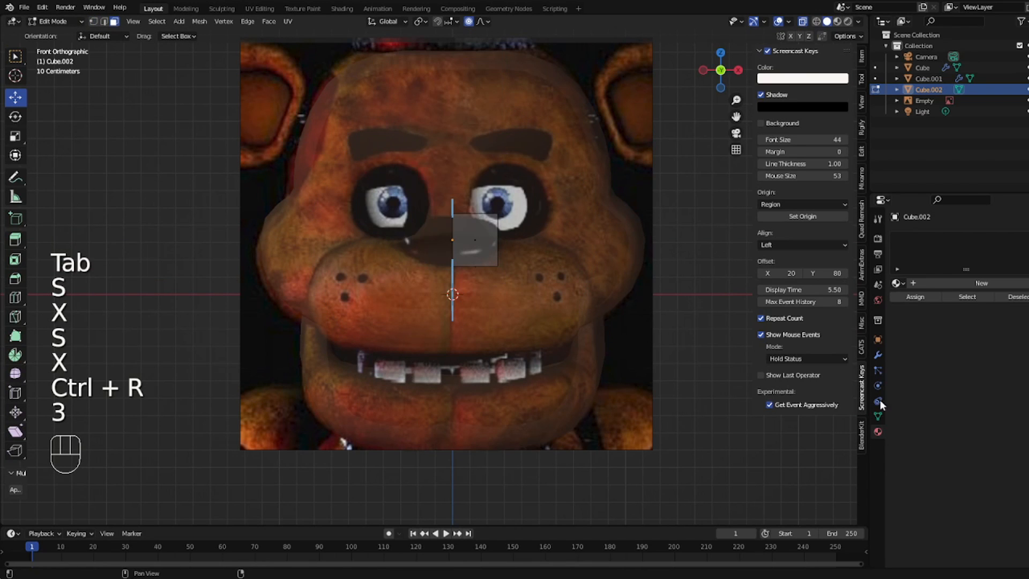
{"action": "left_click", "coordinate": [925, 241]}
{"action": "left_click", "coordinate": [851, 351]}
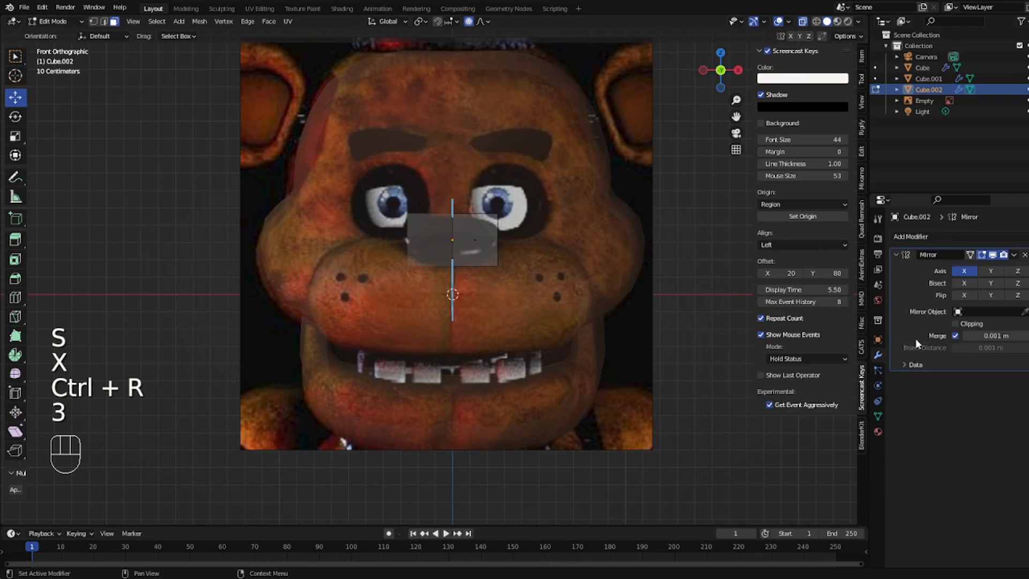
- Flatten the nose block along Y, tilt it in side view and set it against the snout's upper front edge
{"action": "key", "text": "KP_3"}
{"action": "key", "text": "a"}
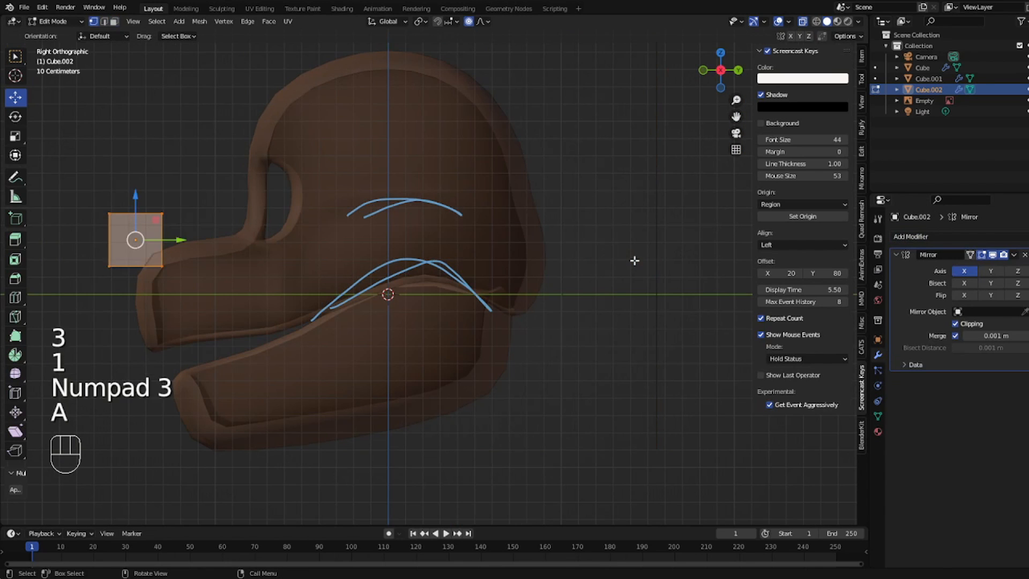
{"action": "key", "text": "s"}
{"action": "key", "text": "y"}
{"action": "left_click", "coordinate": [225, 242]}
{"action": "key", "text": "s"}
{"action": "key", "text": "y"}
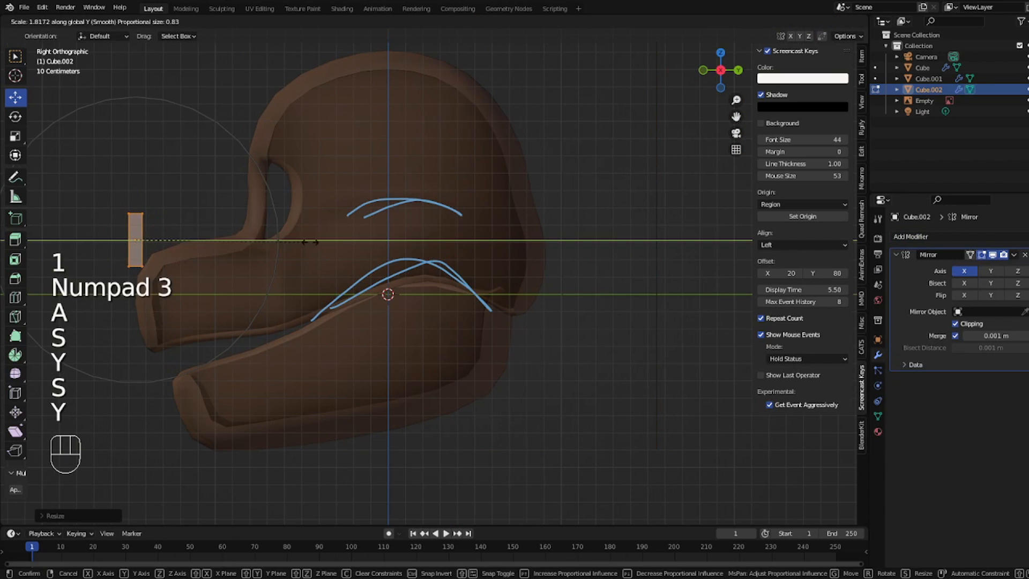
{"action": "key", "text": "r"}
{"action": "left_click", "coordinate": [255, 360]}
{"action": "key", "text": "g"}
{"action": "key", "text": "y"}
{"action": "key", "text": "g"}
{"action": "key", "text": "z"}
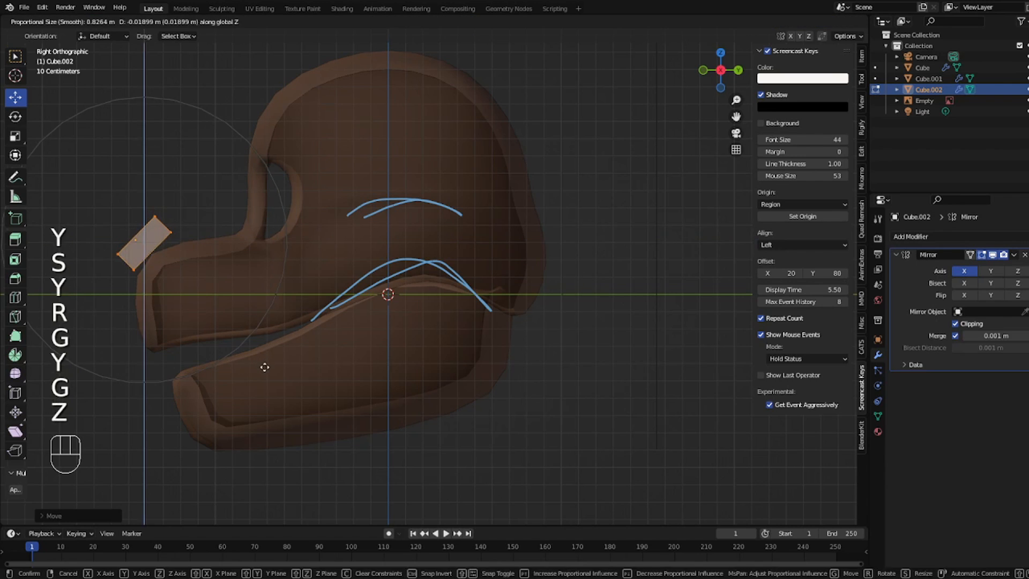
{"action": "left_click", "coordinate": [265, 367]}
- Turn off X-ray and add an edge loop across the nose block
{"action": "key", "text": "Tab"}
{"action": "key", "text": "Tab"}
{"action": "key", "text": "KP_1"}
{"action": "key", "text": "Tab"}
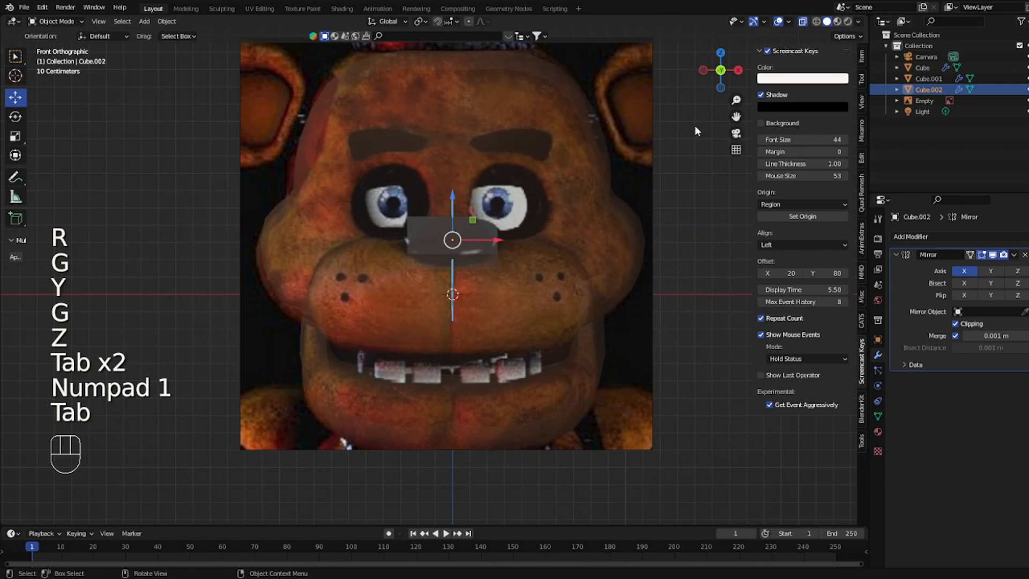
{"action": "left_click", "coordinate": [805, 27]}
{"action": "middle_click_drag", "start_coordinate": [485, 279], "coordinate": [378, 311]}
{"action": "scroll", "coordinate": [466, 308], "scroll_direction": "up", "scroll_amount": 2}
{"action": "key", "text": "Tab"}
{"action": "key", "text": "Tab"}
{"action": "key", "text": "Tab"}
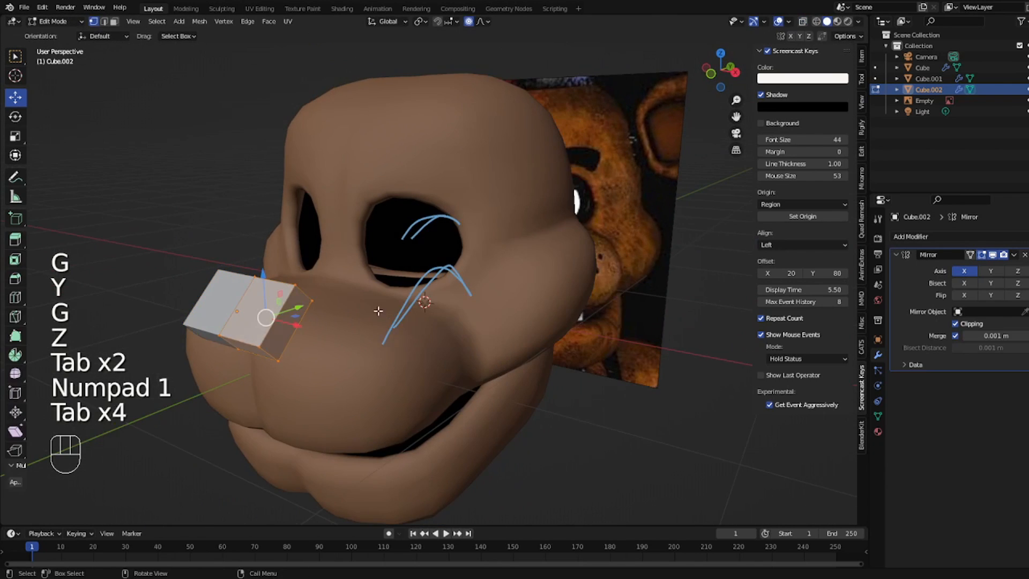
{"action": "key", "text": "ctrl+r"}
{"action": "left_click", "coordinate": [277, 311]}
{"action": "left_click", "coordinate": [290, 293]}
{"action": "key", "text": "Tab"}
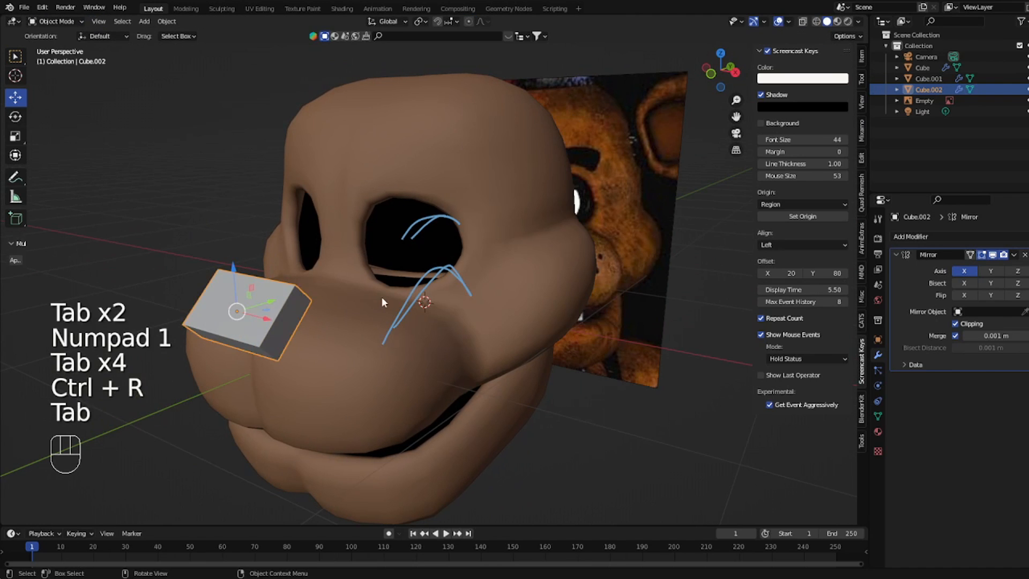
- Smooth the nose with a level 1 Subdivision modifier and smooth shading
{"action": "key", "text": "ctrl+1"}
{"action": "left_click", "coordinate": [968, 381]}
{"action": "right_click", "coordinate": [679, 265]}
{"action": "left_click", "coordinate": [680, 265]}
{"action": "key", "text": "Tab"}
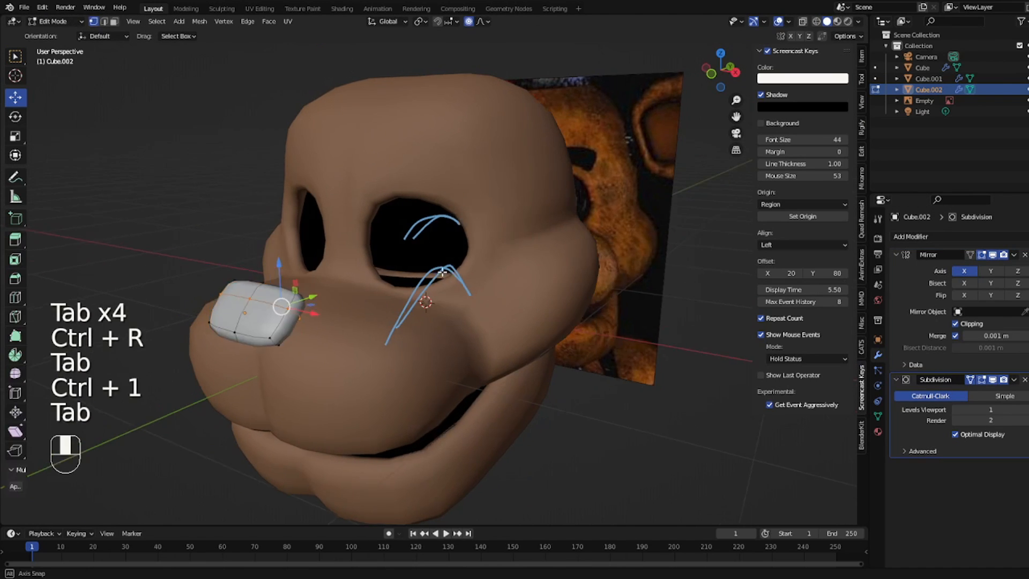
- Select the whole nose mesh, scale it along X and adjust its thickness with Shrink/Fatten
{"action": "middle_click_drag", "start_coordinate": [437, 262], "coordinate": [487, 264]}
{"action": "key", "text": "a"}
{"action": "key", "text": "s"}
{"action": "key", "text": "x"}
{"action": "key", "text": "2"}
{"action": "key", "text": "1"}
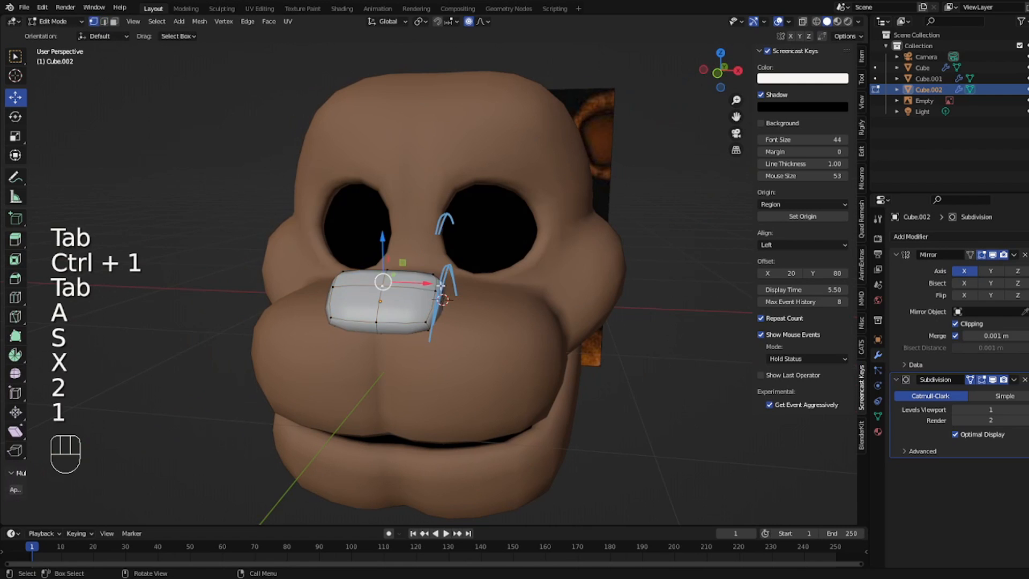
{"action": "key", "text": "alt+s"}
{"action": "left_click", "coordinate": [415, 284]}
- Select the edge loop running across the nose and widen it along X
{"action": "key", "text": "2"}
{"action": "left_click", "coordinate": [415, 287], "text": "alt"}
{"action": "middle_click_drag", "start_coordinate": [511, 297], "coordinate": [519, 323]}
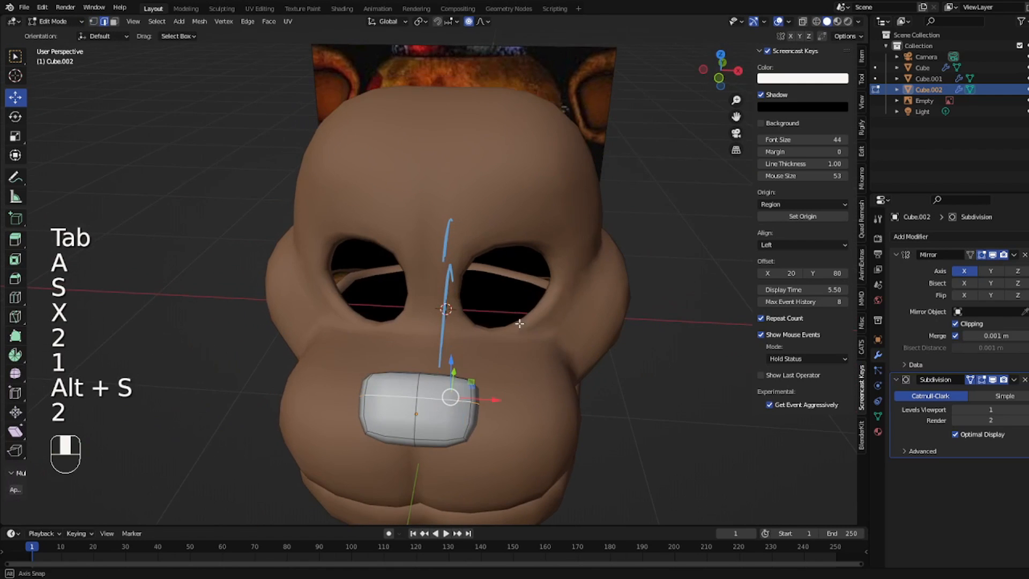
{"action": "key", "text": "s"}
{"action": "key", "text": "x"}
{"action": "left_click", "coordinate": [589, 381]}
- Scale the nose's bottom edge inward along X with proportional editing to taper the underside
{"action": "middle_click_drag", "start_coordinate": [589, 380], "coordinate": [465, 296]}
{"action": "key", "text": "2"}
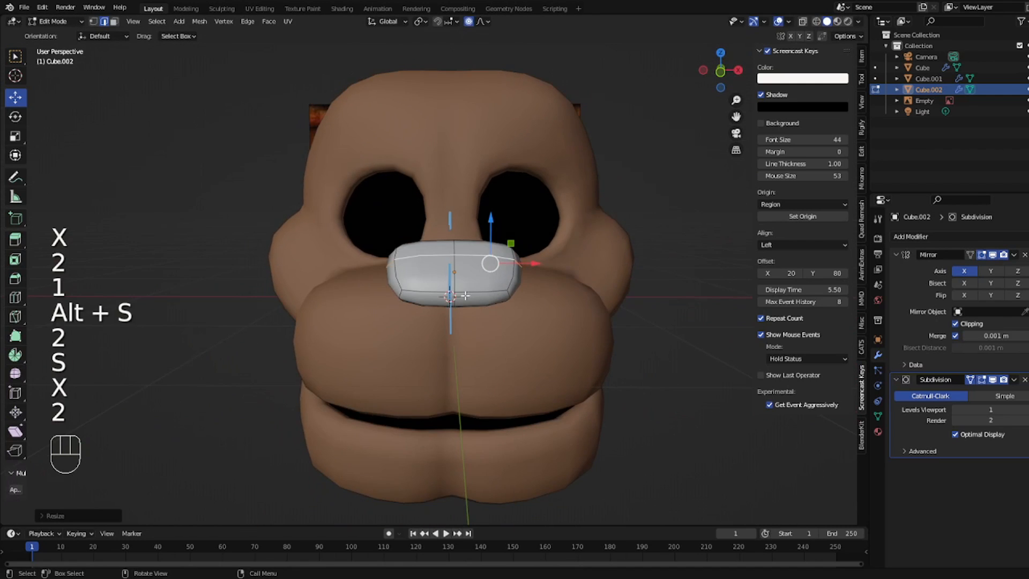
{"action": "key", "text": "s"}
{"action": "key", "text": "x"}
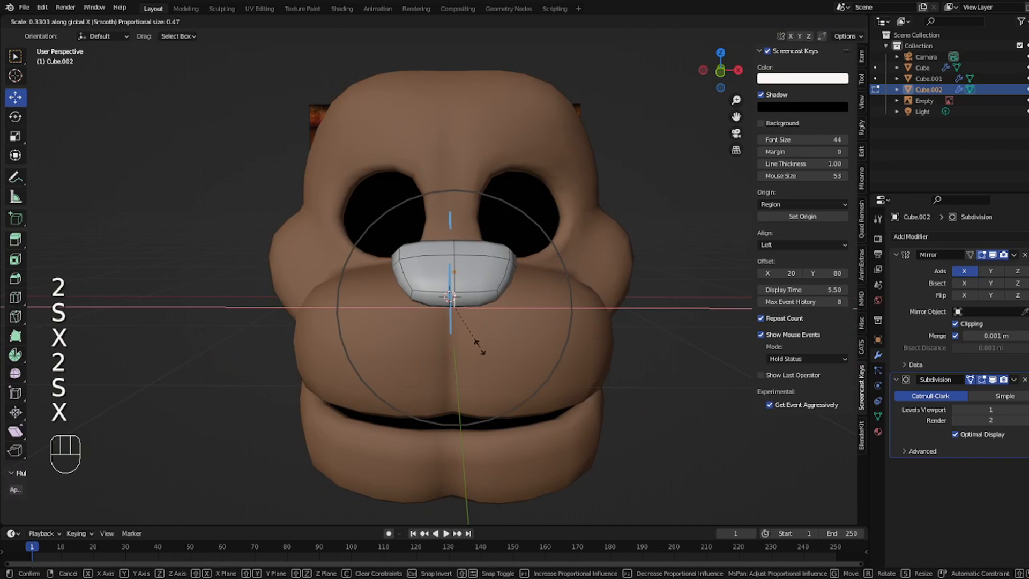
{"action": "left_click", "coordinate": [499, 352]}
- Refine the width of the nose's bottom edge by scaling it along X with a smaller proportional radius
{"action": "key", "text": "Tab"}
{"action": "middle_click_drag", "start_coordinate": [498, 351], "coordinate": [496, 376]}
{"action": "key", "text": "Tab"}
{"action": "key", "text": "s"}
{"action": "key", "text": "x"}
{"action": "key", "text": "x"}
{"action": "key", "text": "x"}
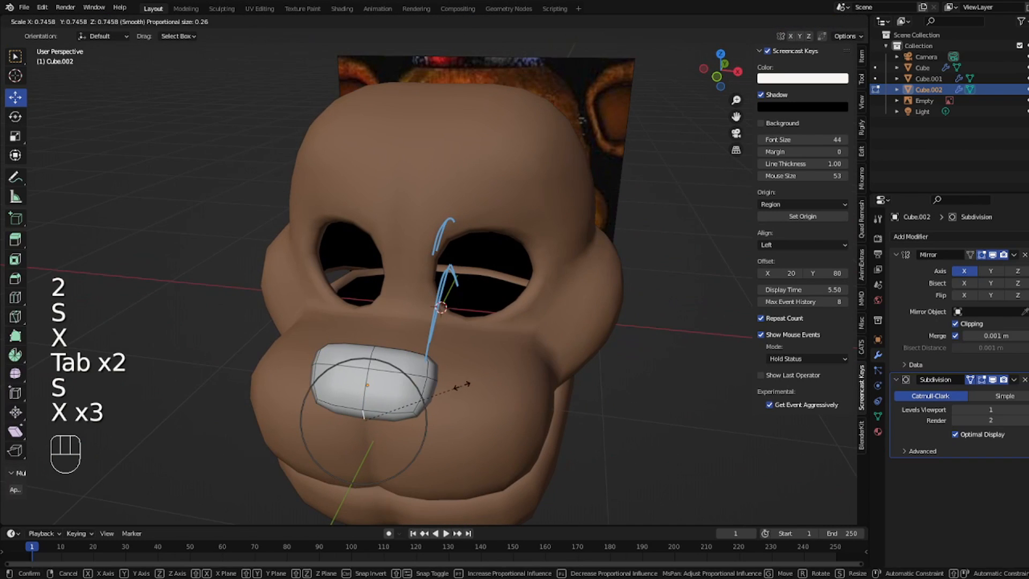
{"action": "key", "text": "s"}
{"action": "key", "text": "x"}
{"action": "key", "text": "x"}
{"action": "left_click", "coordinate": [477, 385]}
- Scale the whole nose mesh along its local Y axis and its local X axis
{"action": "key", "text": "a"}
{"action": "key", "text": "s"}
{"action": "key", "text": "y"}
{"action": "key", "text": "y"}
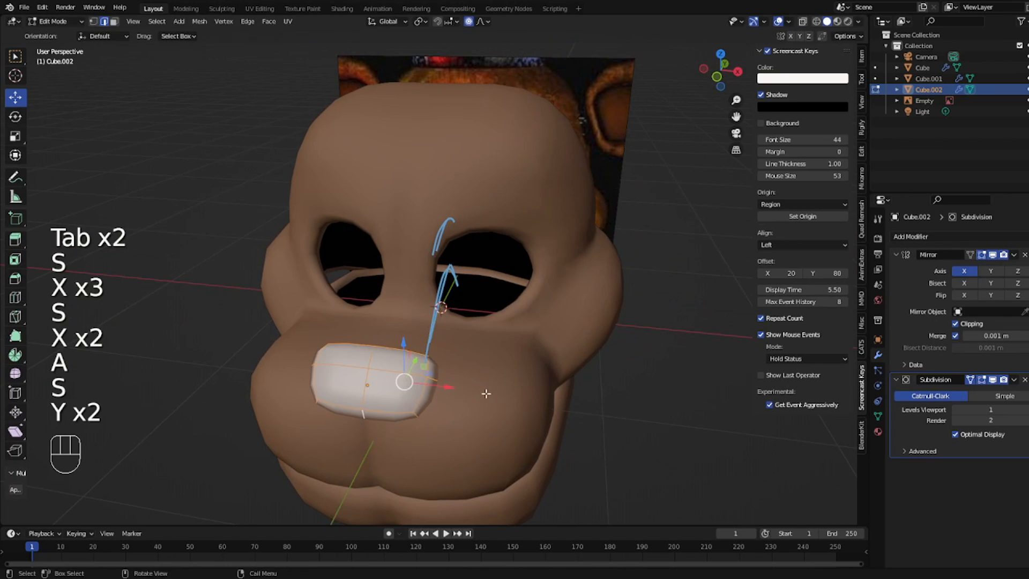
{"action": "left_click", "coordinate": [485, 390]}
{"action": "middle_click_drag", "start_coordinate": [484, 389], "coordinate": [472, 374]}
{"action": "key", "text": "s"}
{"action": "key", "text": "x"}
{"action": "key", "text": "x"}
{"action": "left_click", "coordinate": [475, 377]}
- Rotate the nose in side view, adjust its depth along Y and seat it against the front of the snout
{"action": "key", "text": "KP_3"}
{"action": "key", "text": "r"}
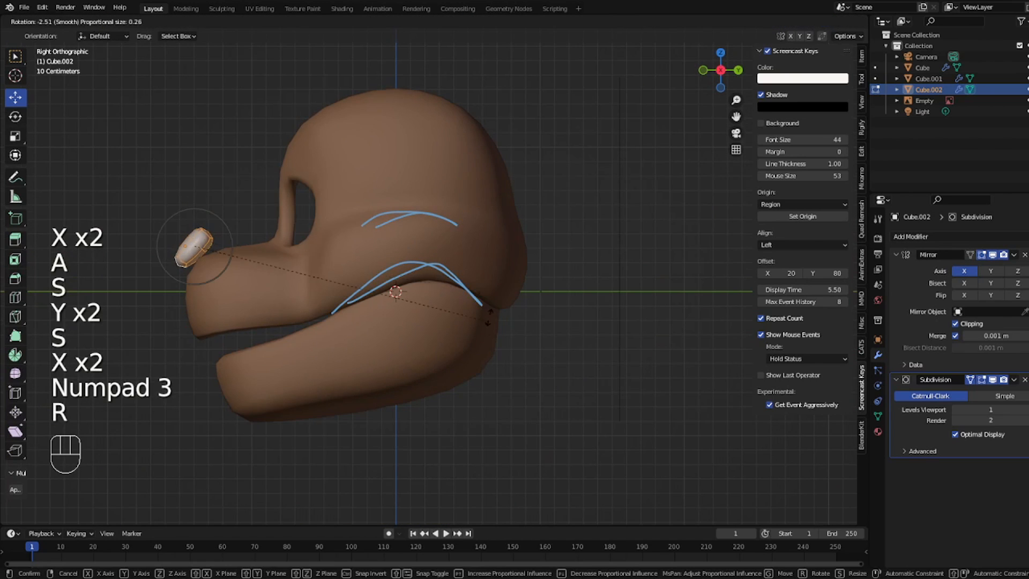
{"action": "left_click", "coordinate": [341, 179]}
{"action": "key", "text": "s"}
{"action": "key", "text": "y"}
{"action": "key", "text": "r"}
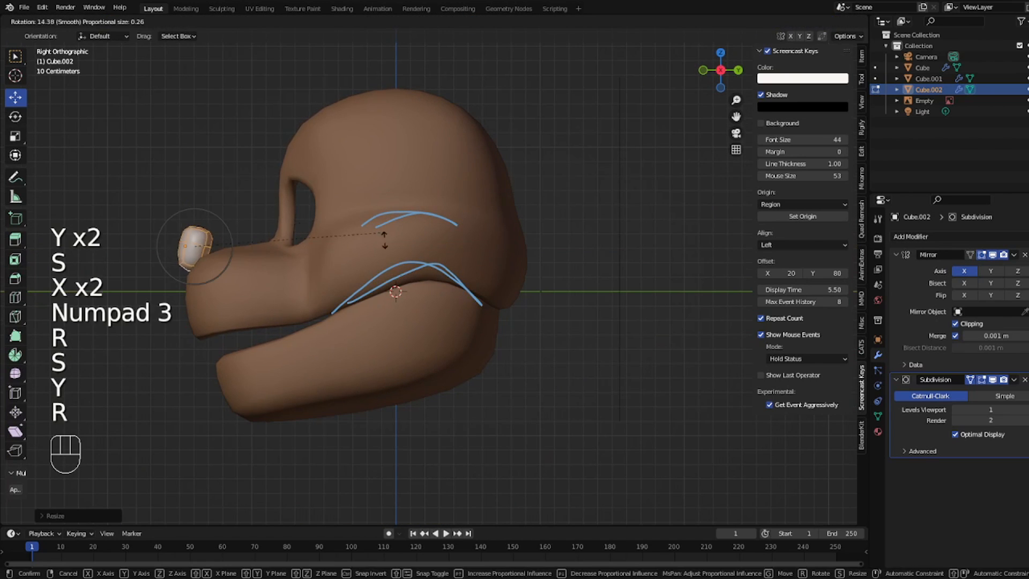
{"action": "left_click", "coordinate": [340, 355]}
{"action": "key", "text": "g"}
{"action": "key", "text": "r"}
{"action": "left_click", "coordinate": [339, 338]}
{"action": "key", "text": "g"}
{"action": "left_click", "coordinate": [340, 316]}
- Turn on X-ray in front view, then move the nose along Z and scale it along X to match the reference
{"action": "key", "text": "Tab"}
{"action": "key", "text": "KP_1"}
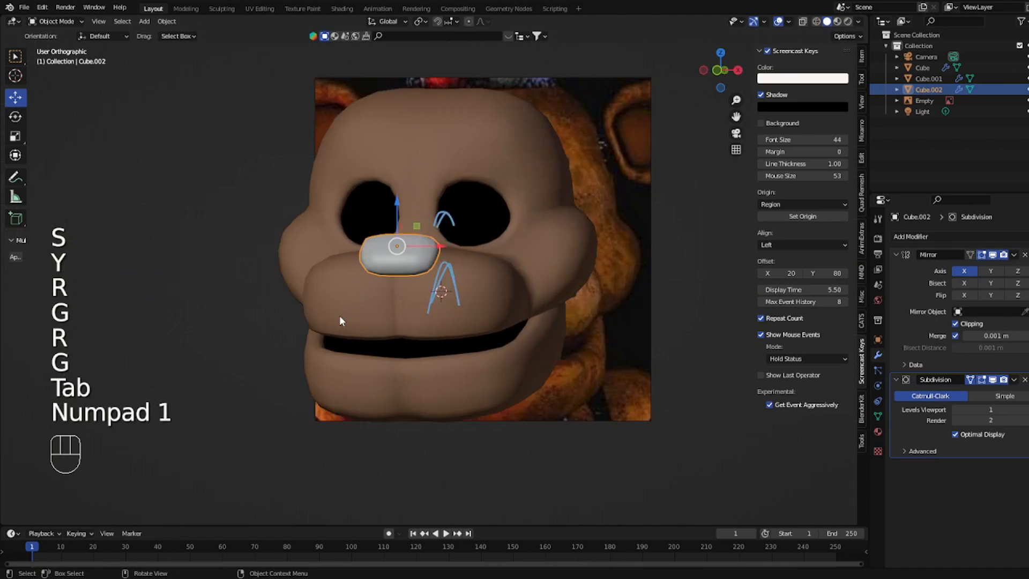
{"action": "left_click", "coordinate": [803, 22]}
{"action": "scroll", "coordinate": [434, 270], "scroll_direction": "up", "scroll_amount": 3}
{"action": "key", "text": "Tab"}
{"action": "key", "text": "g"}
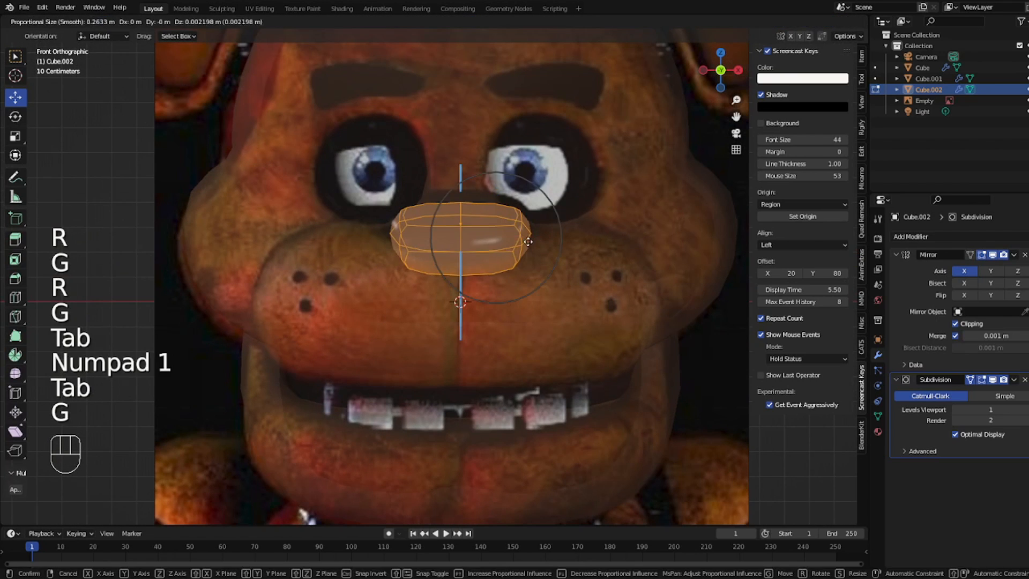
{"action": "key", "text": "z"}
{"action": "key", "text": "s"}
{"action": "key", "text": "x"}
- Pull the nose's middle edge loop outward along X and fine-tune its outline to the reference
{"action": "key", "text": "2"}
{"action": "left_click", "coordinate": [496, 230]}
{"action": "key", "text": "g"}
{"action": "key", "text": "x"}
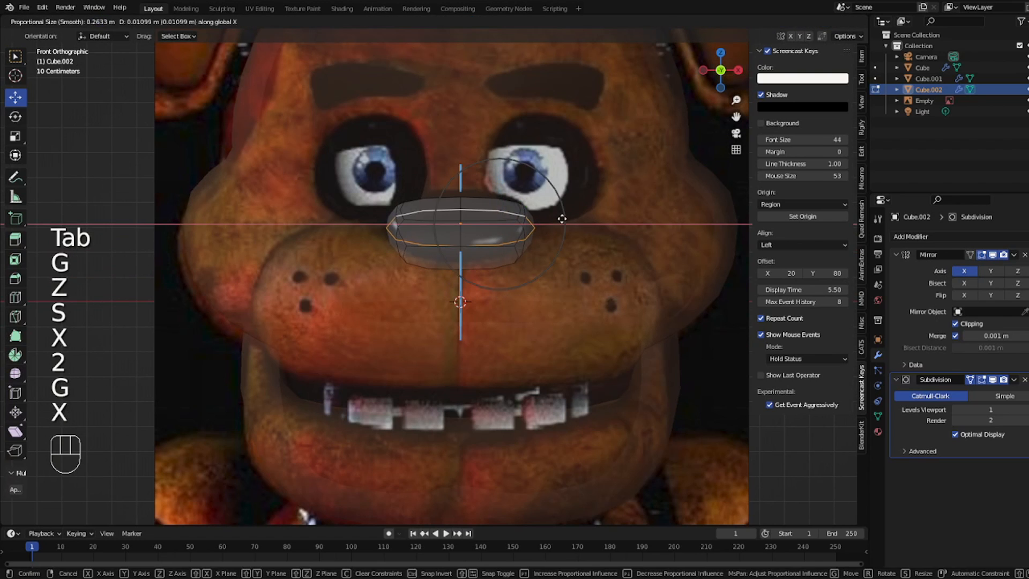
{"action": "left_click", "coordinate": [558, 218]}
{"action": "key", "text": "Tab"}
{"action": "key", "text": "Tab"}
{"action": "key", "text": "1"}
{"action": "key", "text": "g"}
{"action": "key", "text": "Tab"}
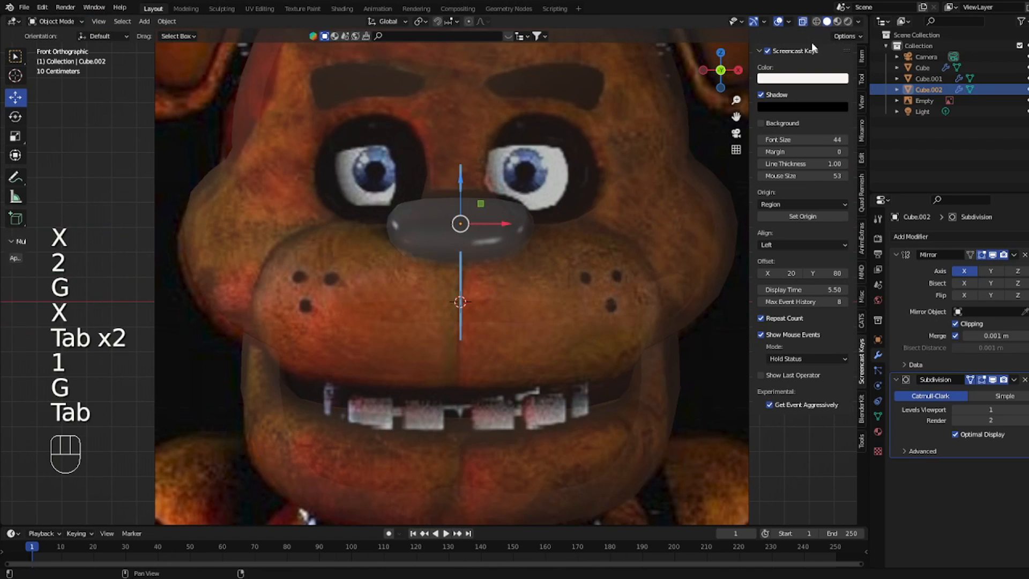
- Turn off X-ray and move the entire nose mesh vertically and along the Y axis towards the snout's tip
{"action": "left_click", "coordinate": [805, 21]}
{"action": "scroll", "coordinate": [601, 214], "scroll_direction": "down", "scroll_amount": 5}
{"action": "middle_click_drag", "start_coordinate": [601, 214], "coordinate": [482, 215]}
{"action": "key", "text": "Tab"}
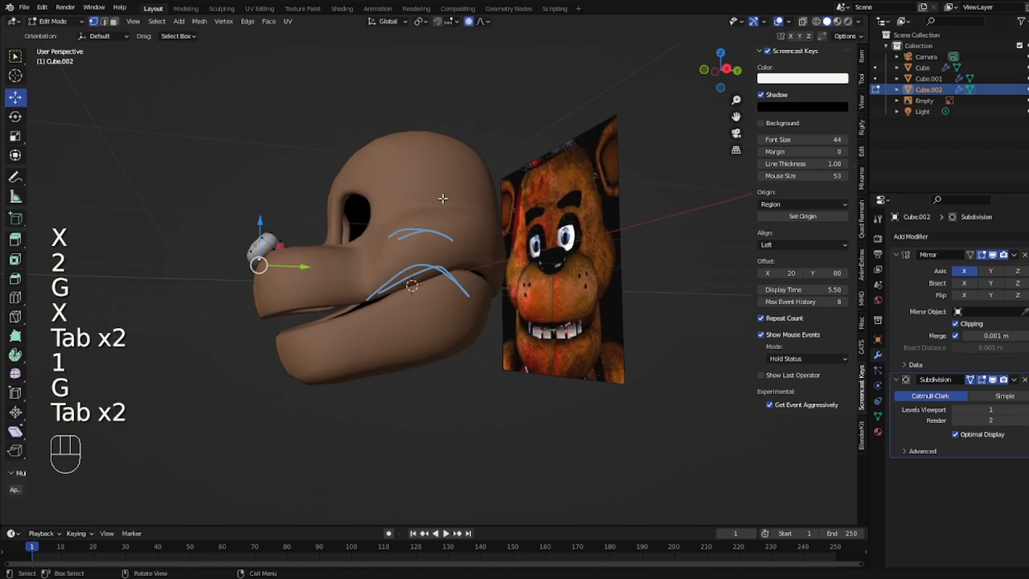
{"action": "key", "text": "a"}
{"action": "key", "text": "g"}
{"action": "key", "text": "z"}
{"action": "left_click", "coordinate": [440, 201]}
{"action": "key", "text": "g"}
{"action": "key", "text": "y"}
{"action": "left_click", "coordinate": [440, 209]}
- Adjust the nose's height on the snout along the Z axis and leave mesh editing
{"action": "key", "text": "Tab"}
{"action": "middle_click_drag", "start_coordinate": [408, 214], "coordinate": [491, 216]}
{"action": "key", "text": "Tab"}
{"action": "key", "text": "g"}
{"action": "key", "text": "z"}
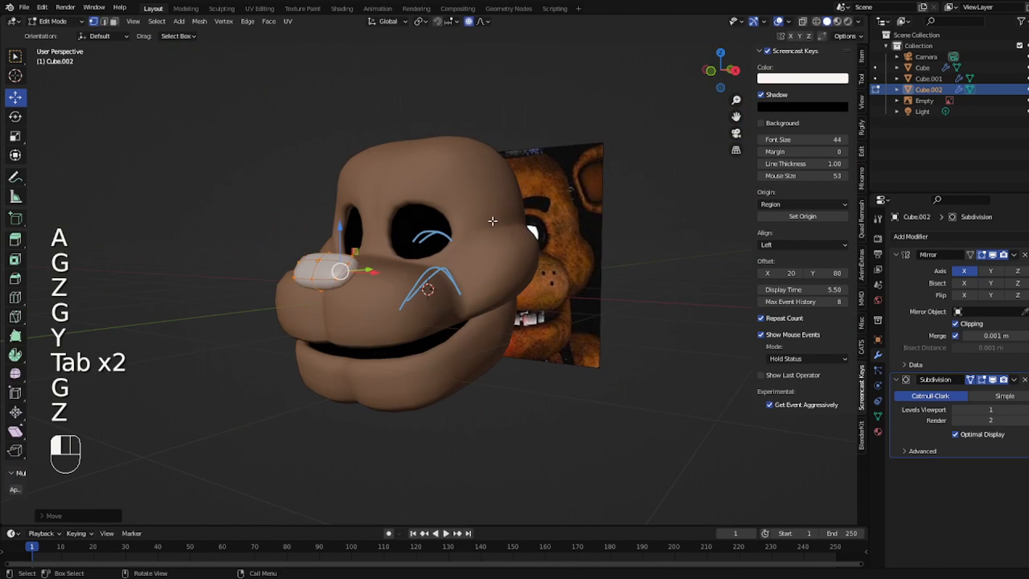
{"action": "left_click", "coordinate": [533, 222]}
{"action": "key", "text": "Tab"}
- Give the nose a new material with a black viewport colour and a low viewport roughness for a glossy look
{"action": "left_click", "coordinate": [878, 431]}
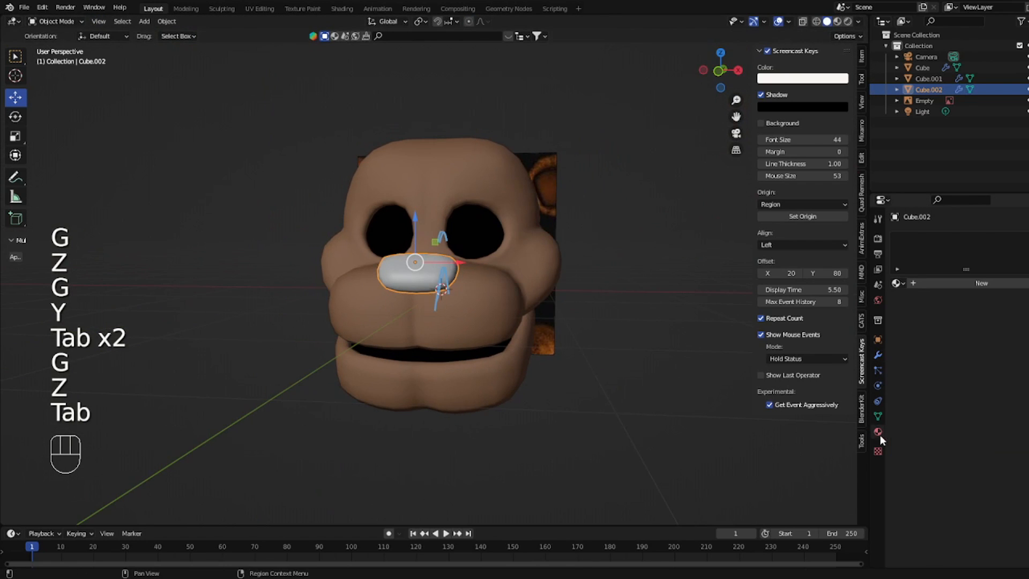
{"action": "left_click", "coordinate": [978, 282]}
{"action": "scroll", "coordinate": [971, 498], "scroll_direction": "down", "scroll_amount": 10}
{"action": "scroll", "coordinate": [970, 509], "scroll_direction": "down", "scroll_amount": 15}
{"action": "left_click", "coordinate": [988, 517]}
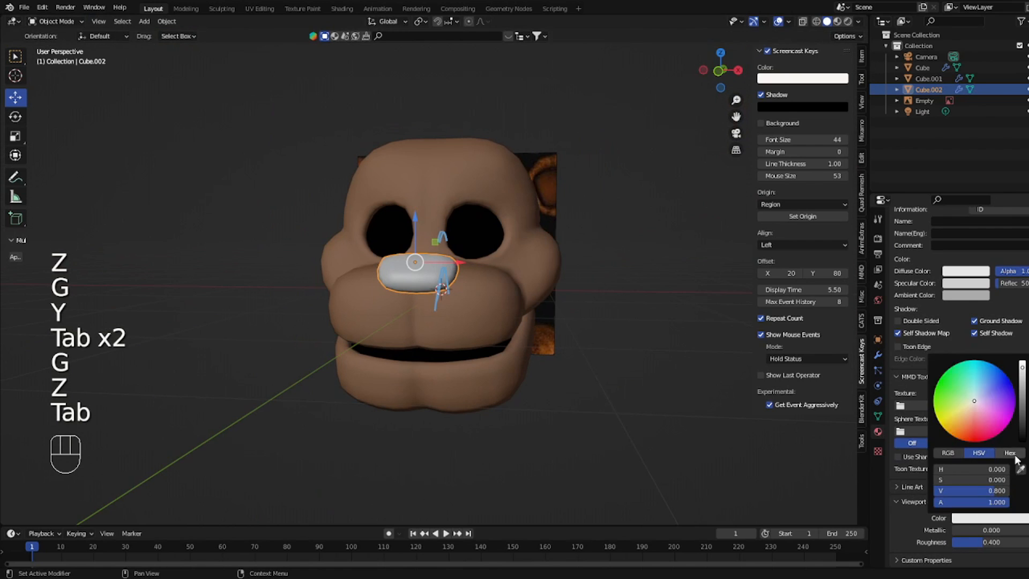
{"action": "left_click", "coordinate": [1017, 453]}
{"action": "left_click_drag", "start_coordinate": [992, 542], "coordinate": [964, 542]}
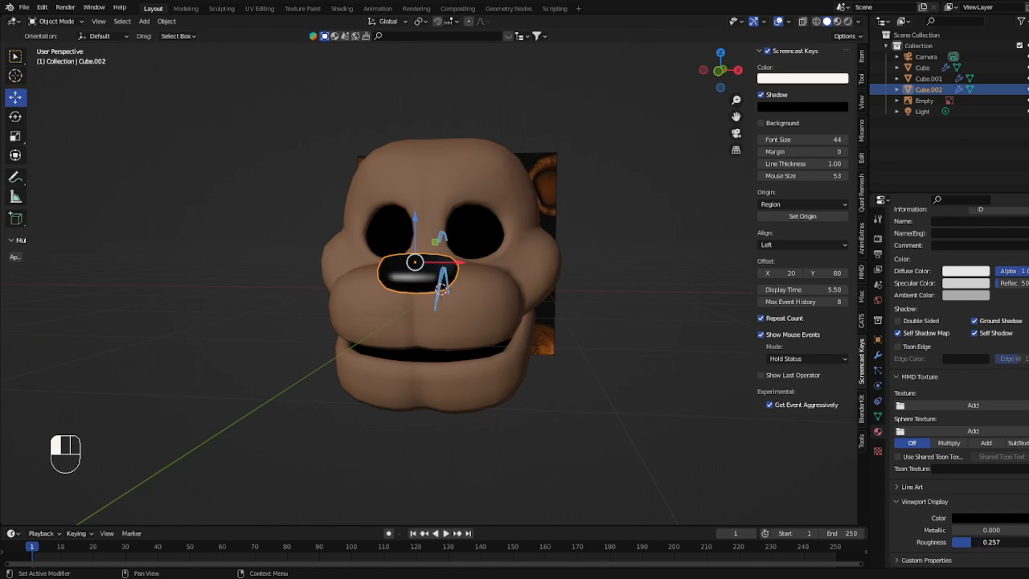
- In front view, move the lower outer vertex of the lower jaw slightly with proportional editing to refine its outline
{"action": "middle_click_drag", "start_coordinate": [670, 375], "coordinate": [567, 312]}
{"action": "scroll", "coordinate": [616, 326], "scroll_direction": "down", "scroll_amount": 3}
{"action": "key", "text": "KP_1"}
{"action": "key", "text": "Tab"}
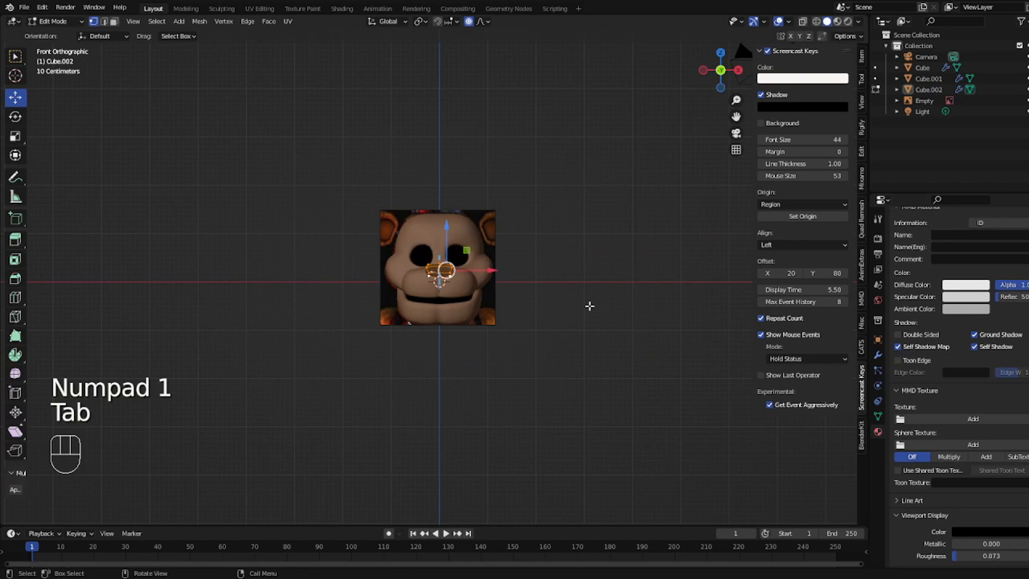
{"action": "key", "text": "Tab"}
{"action": "left_click", "coordinate": [465, 330]}
{"action": "key", "text": "Tab"}
{"action": "key", "text": "1"}
{"action": "key", "text": "g"}
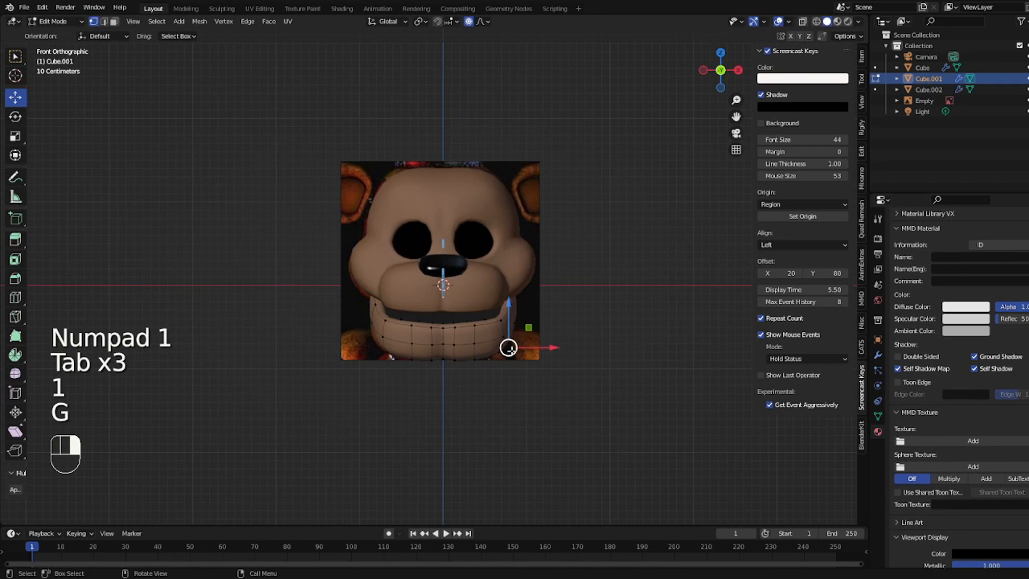
{"action": "key", "text": "g"}
{"action": "left_click", "coordinate": [503, 346]}
{"action": "key", "text": "Tab"}
{"action": "key", "text": "Tab"}
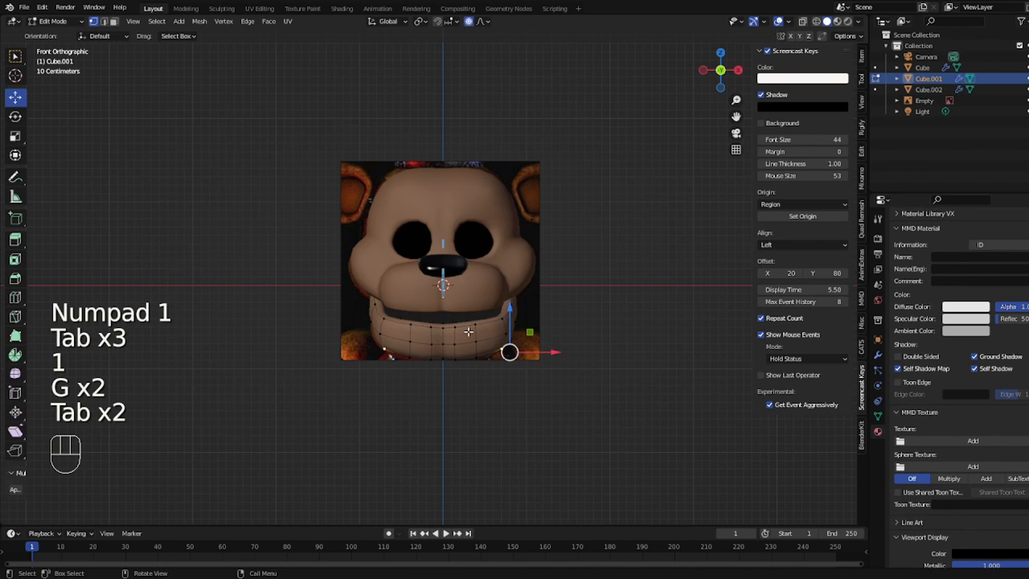
{"action": "key", "text": "Tab"}
{"action": "key", "text": "h"}
{"action": "key", "text": "ctrl+z"}
- Move a vertex on the lower jaw's upper part slightly downward with proportional editing and deselect the jaw
{"action": "key", "text": "Tab"}
{"action": "key", "text": "1"}
{"action": "key", "text": "g"}
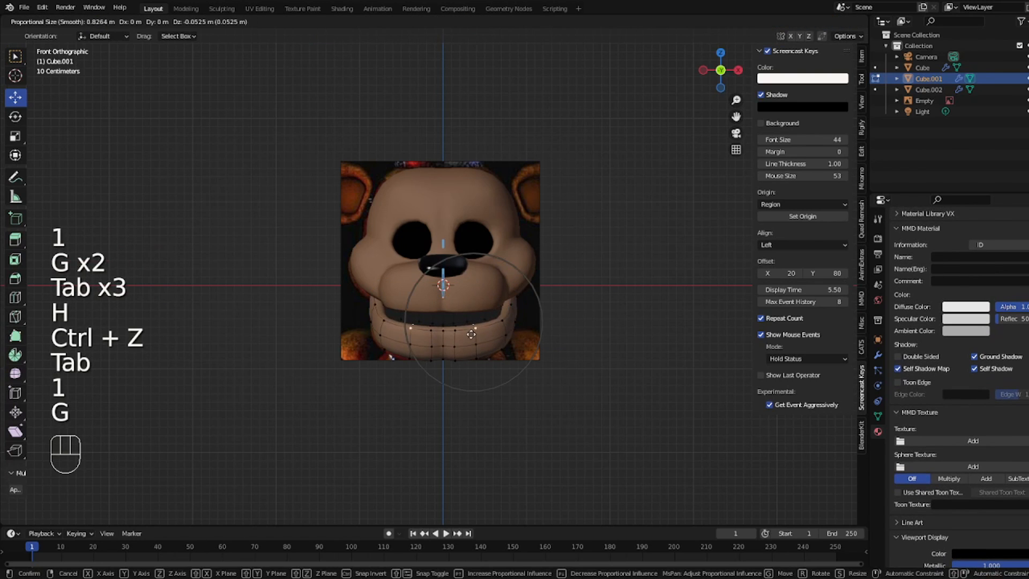
{"action": "key", "text": "Tab"}
{"action": "key", "text": "Tab"}
{"action": "key", "text": "Tab"}
{"action": "middle_click_drag", "start_coordinate": [484, 326], "coordinate": [557, 329]}
{"action": "key", "text": "Tab"}
{"action": "key", "text": "Tab"}
{"action": "left_click", "coordinate": [585, 330]}
- Nudge the reference image along the X axis in front view
{"action": "key", "text": "KP_1"}
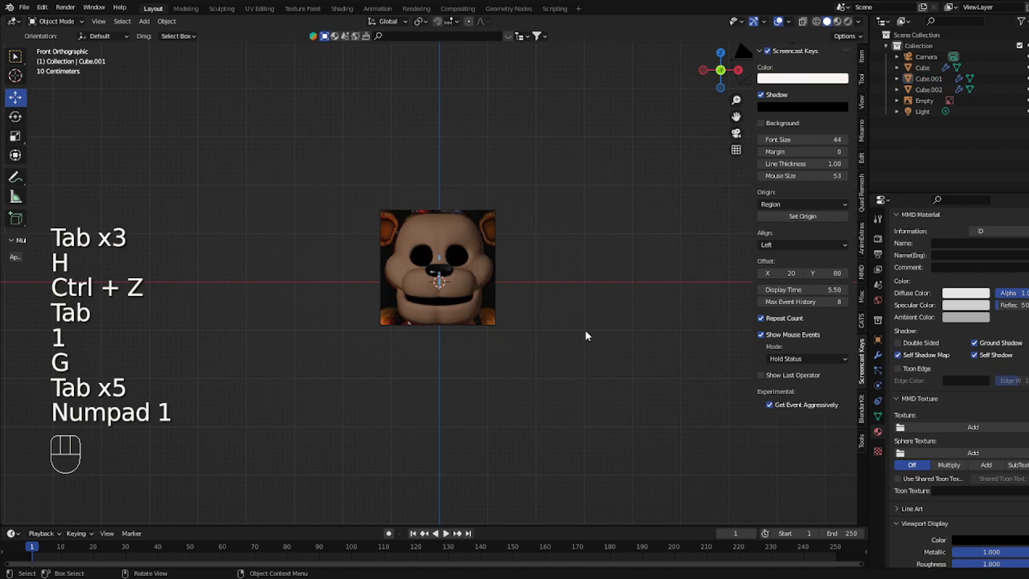
{"action": "left_click", "coordinate": [487, 216]}
{"action": "key", "text": "g"}
{"action": "key", "text": "x"}
{"action": "left_click", "coordinate": [486, 215]}
- Duplicate the head faces above the eye sockets and offset the copy forward along the Y axis as an eyebrow base
{"action": "scroll", "coordinate": [486, 214], "scroll_direction": "up", "scroll_amount": 5}
{"action": "left_click", "coordinate": [482, 165]}
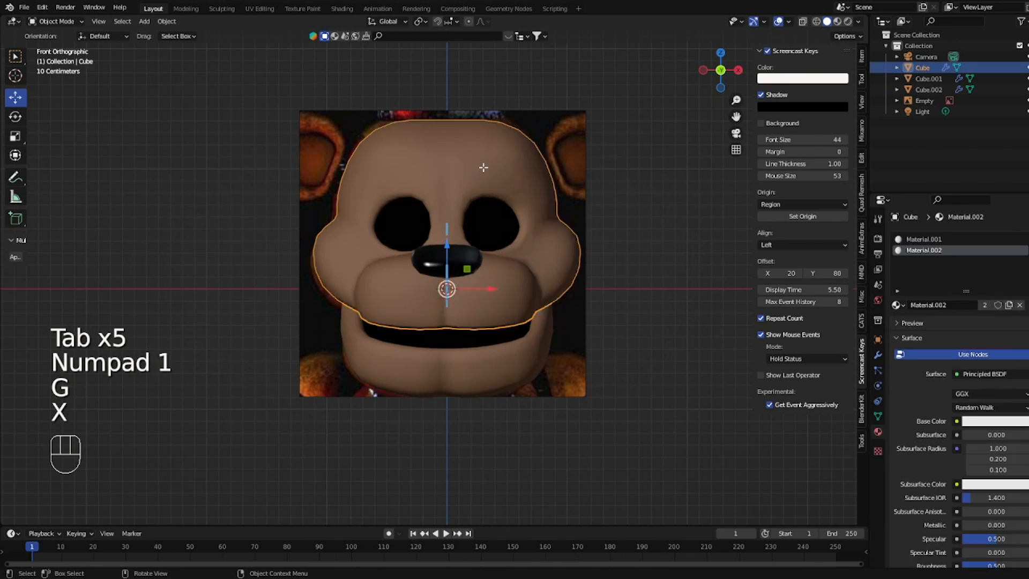
{"action": "key", "text": "Tab"}
{"action": "key", "text": "3"}
{"action": "left_click", "coordinate": [506, 168]}
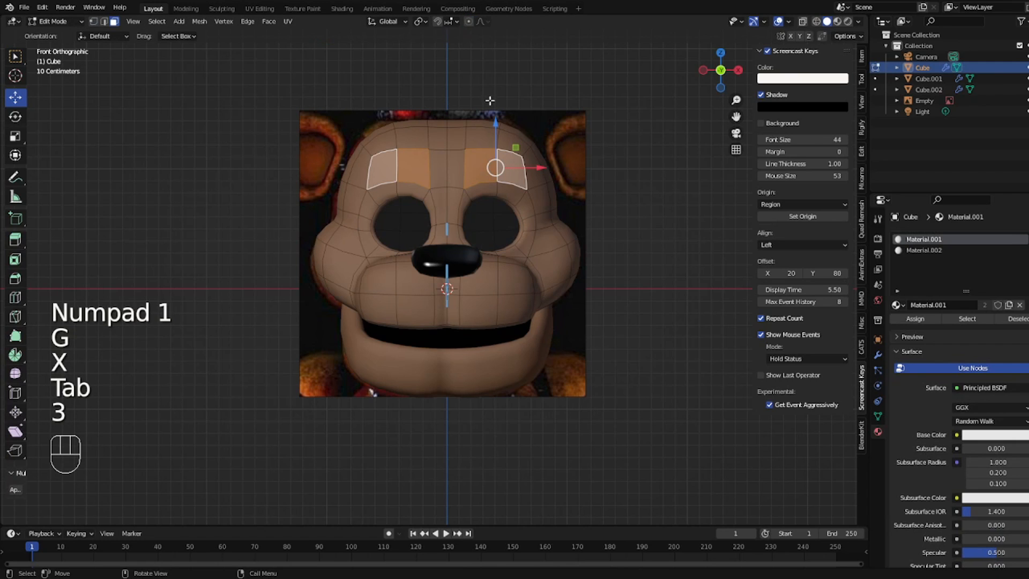
{"action": "middle_click_drag", "start_coordinate": [490, 100], "coordinate": [578, 202]}
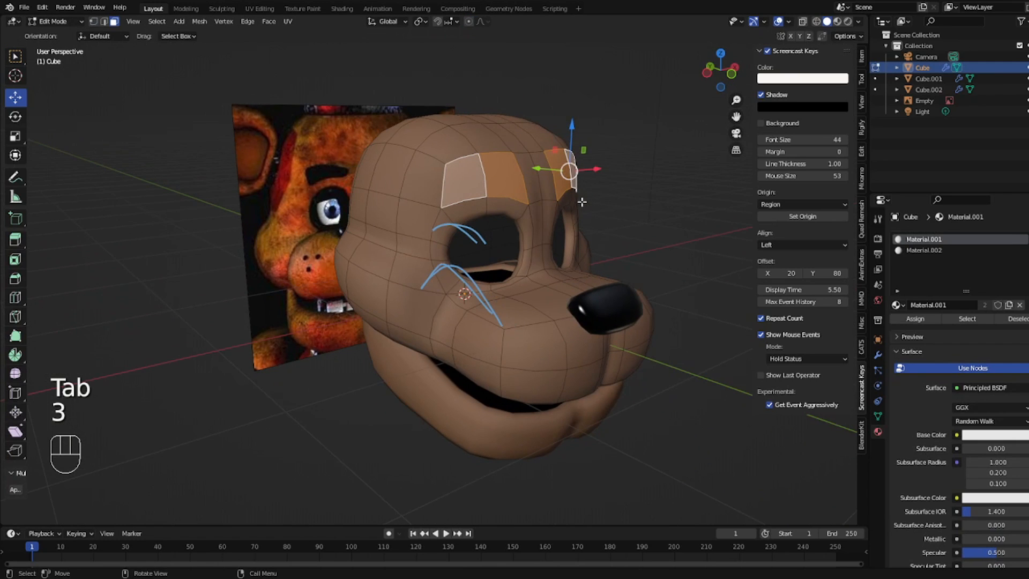
{"action": "key", "text": "shift+d"}
{"action": "key", "text": "y"}
{"action": "left_click", "coordinate": [591, 202]}
{"action": "middle_click_drag", "start_coordinate": [591, 202], "coordinate": [555, 197]}
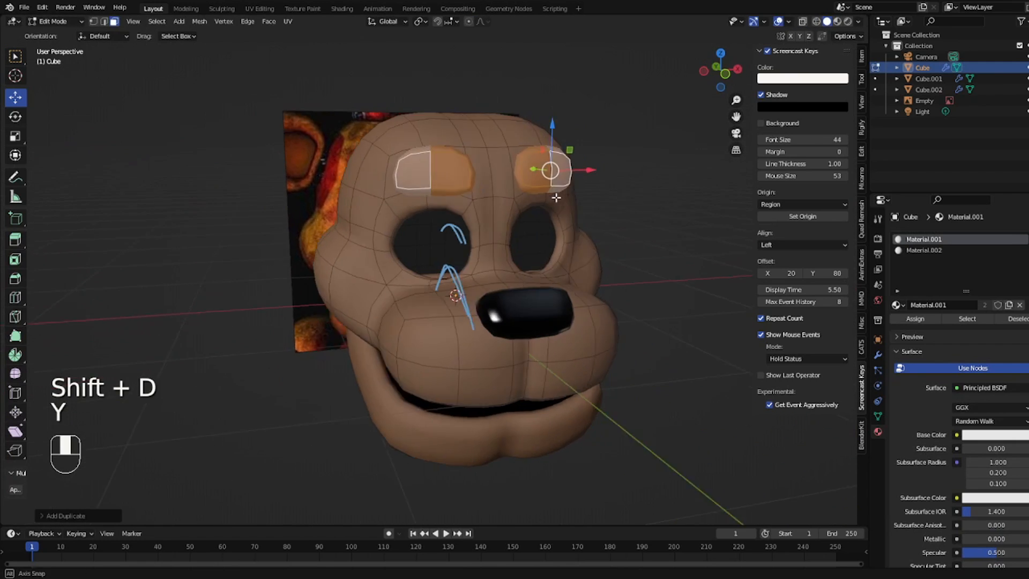
- With X-ray on, scale, rotate and move the duplicated faces to the outer end of the reference eyebrow
{"action": "key", "text": "Tab"}
{"action": "key", "text": "KP_1"}
{"action": "key", "text": "Tab"}
{"action": "left_click", "coordinate": [802, 21]}
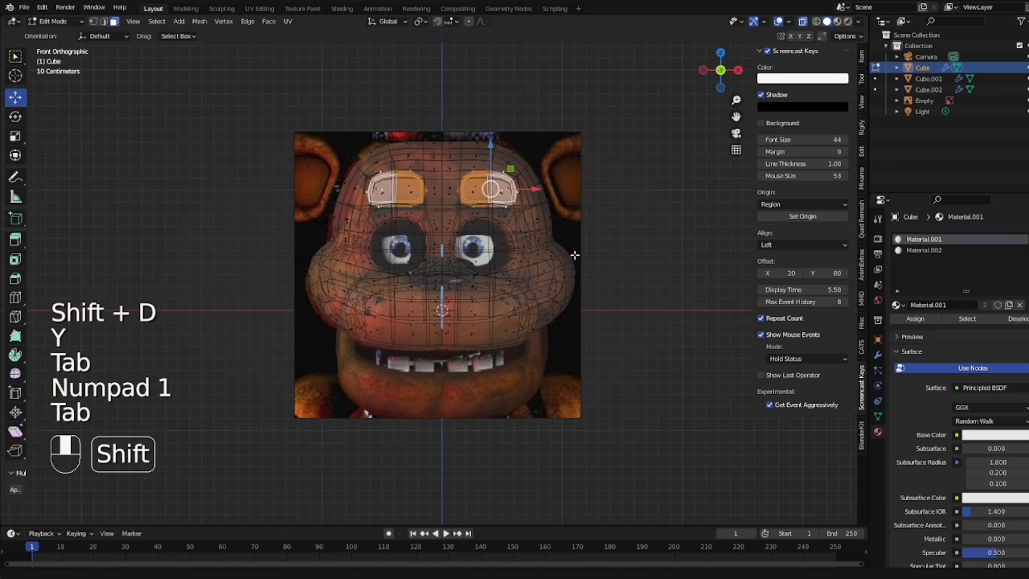
{"action": "scroll", "coordinate": [574, 252], "scroll_direction": "up", "scroll_amount": 3}
{"action": "scroll", "coordinate": [574, 252], "scroll_direction": "up", "scroll_amount": 2, "text": "shift"}
{"action": "key", "text": "s"}
{"action": "key", "text": "g"}
{"action": "key", "text": "r"}
{"action": "key", "text": "g"}
{"action": "left_click", "coordinate": [557, 304]}
{"action": "key", "text": "s"}
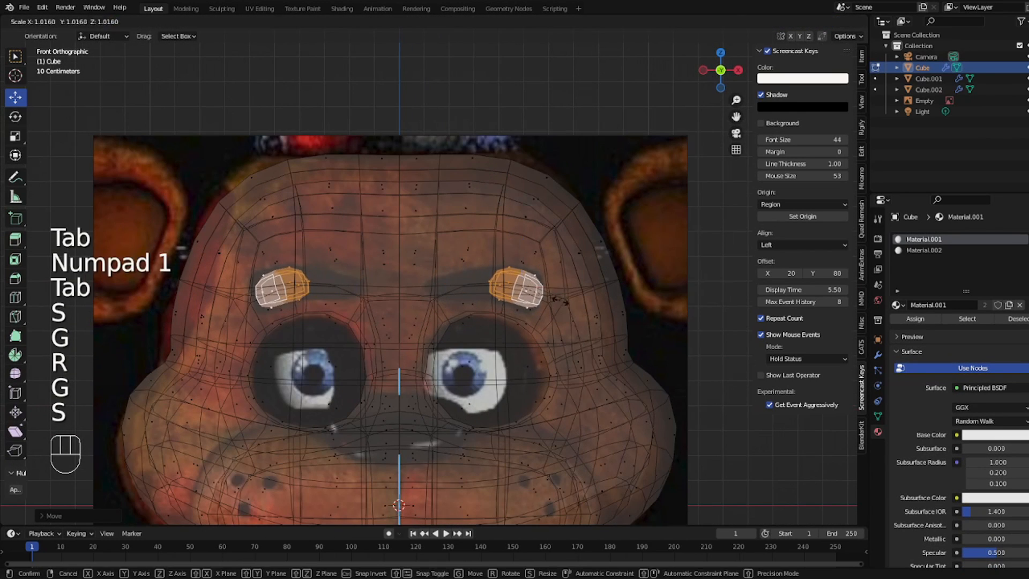
- Extrude the eyebrow's inner edge towards the face's centre, then scale and rotate it to follow the reference
{"action": "key", "text": "2"}
{"action": "key", "text": "e"}
{"action": "key", "text": "ctrl+z"}
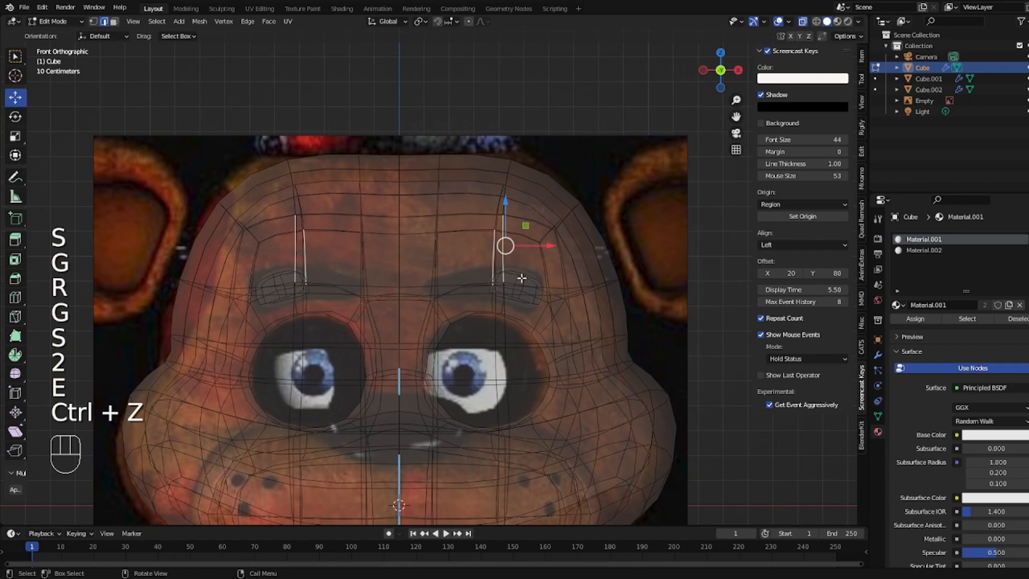
{"action": "key", "text": "e"}
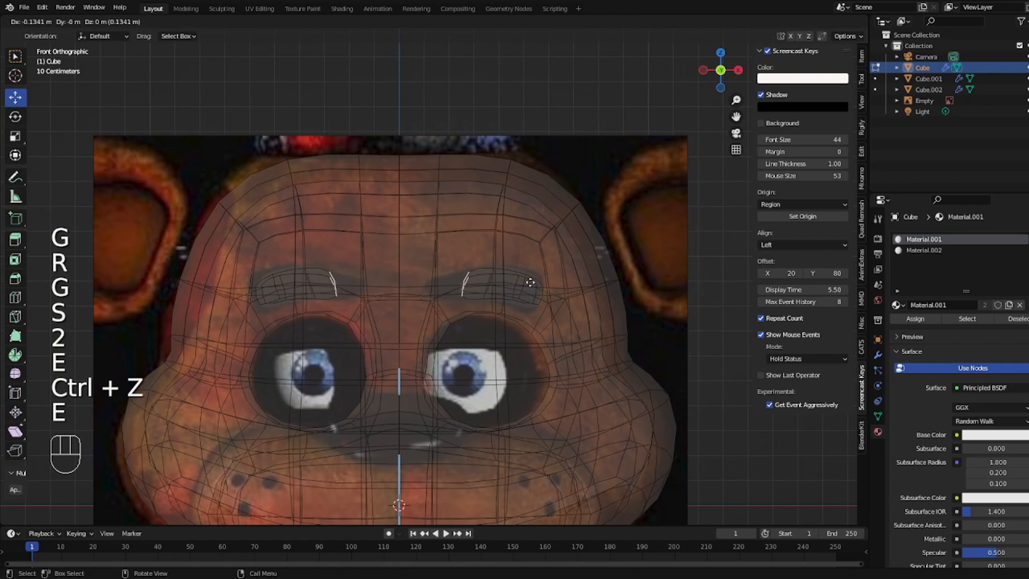
{"action": "key", "text": "s"}
{"action": "left_click", "coordinate": [485, 261]}
{"action": "key", "text": "r"}
{"action": "left_click", "coordinate": [513, 253]}
- Extrude the eyebrow a second time to its inner end and scale and move the end edge into a taper
{"action": "key", "text": "e"}
{"action": "left_click", "coordinate": [487, 255]}
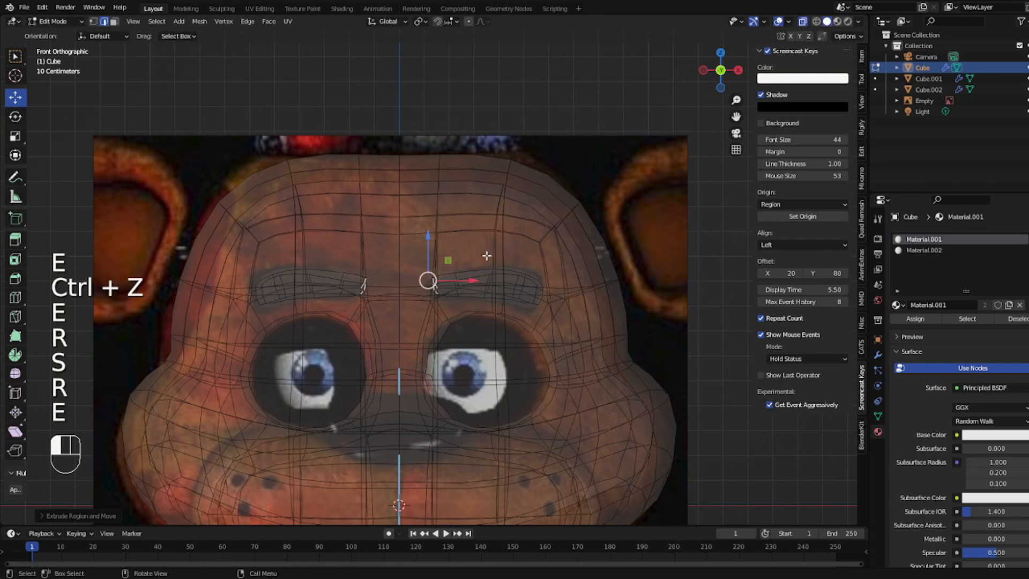
{"action": "key", "text": "s"}
{"action": "left_click", "coordinate": [471, 257]}
{"action": "key", "text": "g"}
{"action": "key", "text": "s"}
- Turn off X-ray, scale the eyebrow faces along Y and rotate them about Z to fit the forehead
{"action": "left_click", "coordinate": [802, 21]}
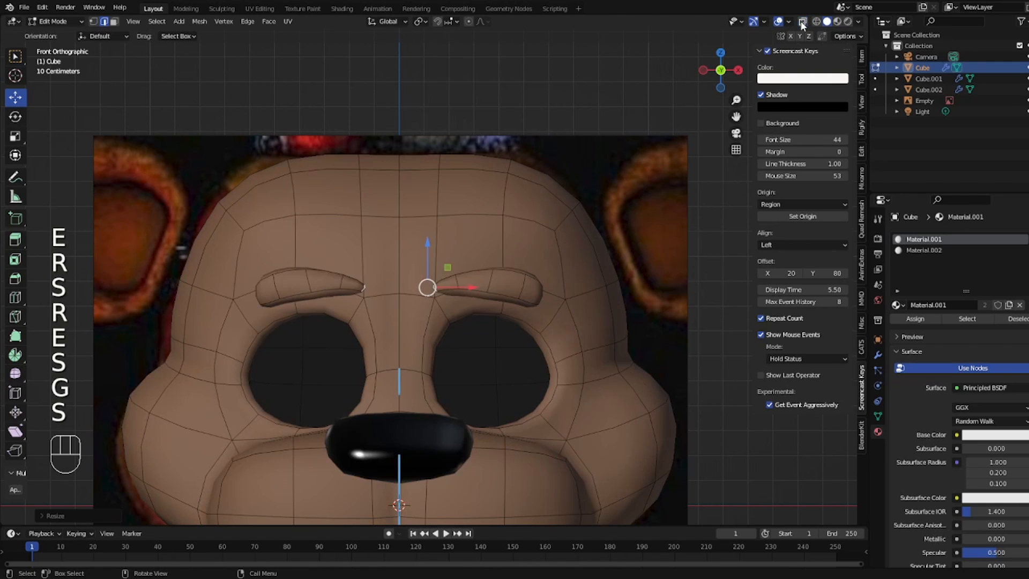
{"action": "left_click", "coordinate": [533, 288], "text": "ctrl"}
{"action": "middle_click_drag", "start_coordinate": [533, 288], "coordinate": [563, 243]}
{"action": "scroll", "coordinate": [633, 316], "scroll_direction": "down", "scroll_amount": 3}
{"action": "key", "text": "s"}
{"action": "key", "text": "y"}
{"action": "left_click", "coordinate": [589, 315]}
{"action": "key", "text": "r"}
{"action": "key", "text": "z"}
{"action": "left_click", "coordinate": [576, 310]}
- Add a loop cut across the eyebrow's outer end in front view
{"action": "key", "text": "Tab"}
{"action": "key", "text": "KP_0"}
{"action": "key", "text": "KP_1"}
{"action": "key", "text": "KP_1"}
{"action": "key", "text": "Tab"}
{"action": "scroll", "coordinate": [561, 242], "scroll_direction": "up", "scroll_amount": 2}
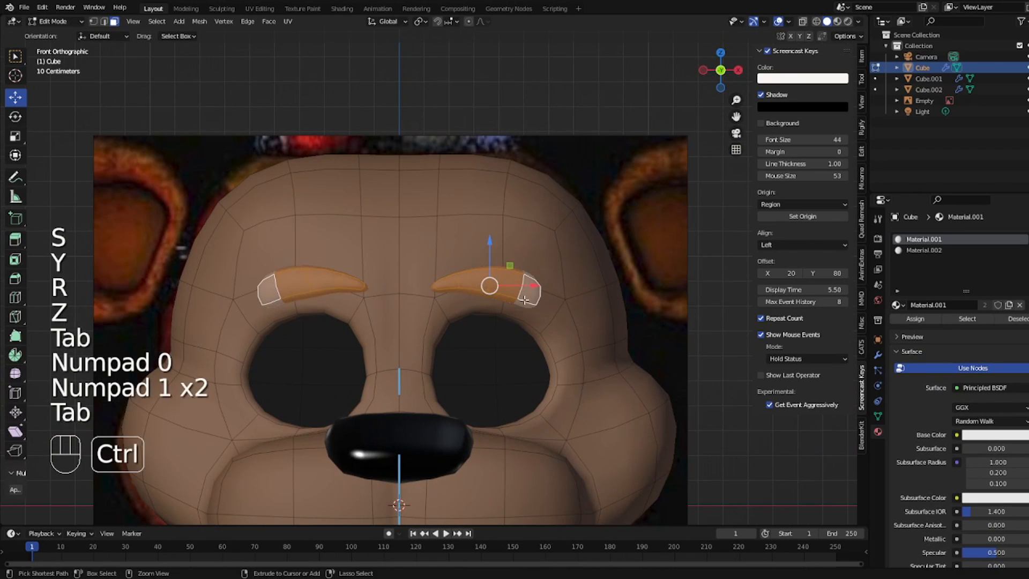
{"action": "key", "text": "ctrl+r"}
{"action": "key", "text": "Tab"}
{"action": "scroll", "coordinate": [536, 282], "scroll_direction": "down", "scroll_amount": 5}
{"action": "key", "text": "Tab"}
{"action": "scroll", "coordinate": [538, 278], "scroll_direction": "up", "scroll_amount": 2}
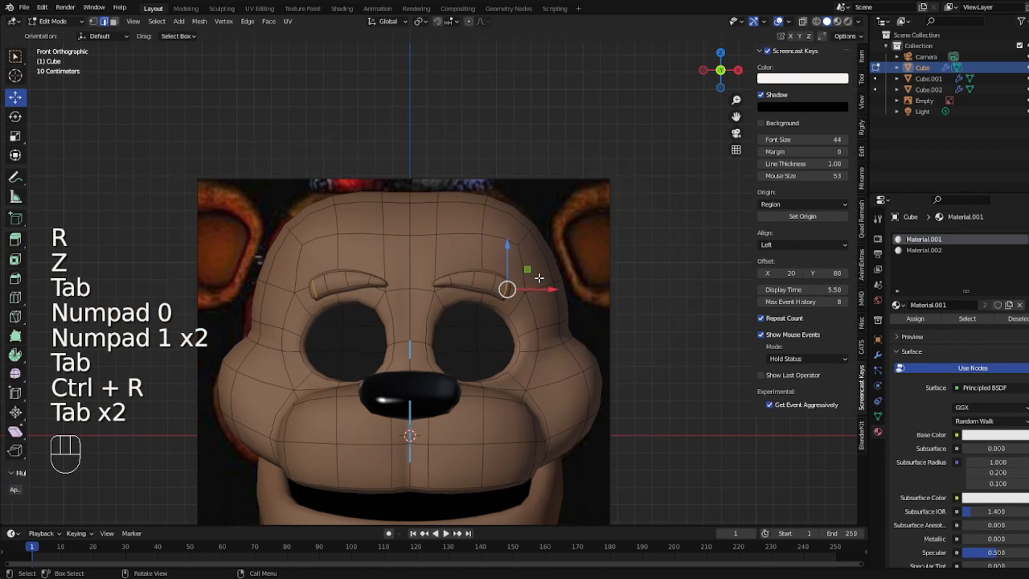
- Slide the eyebrow's lower edge and scale an edge selection to refine the brow's shape
{"action": "scroll", "coordinate": [539, 278], "scroll_direction": "up", "scroll_amount": 2}
{"action": "key", "text": "2"}
{"action": "key", "text": "g"}
{"action": "key", "text": "g"}
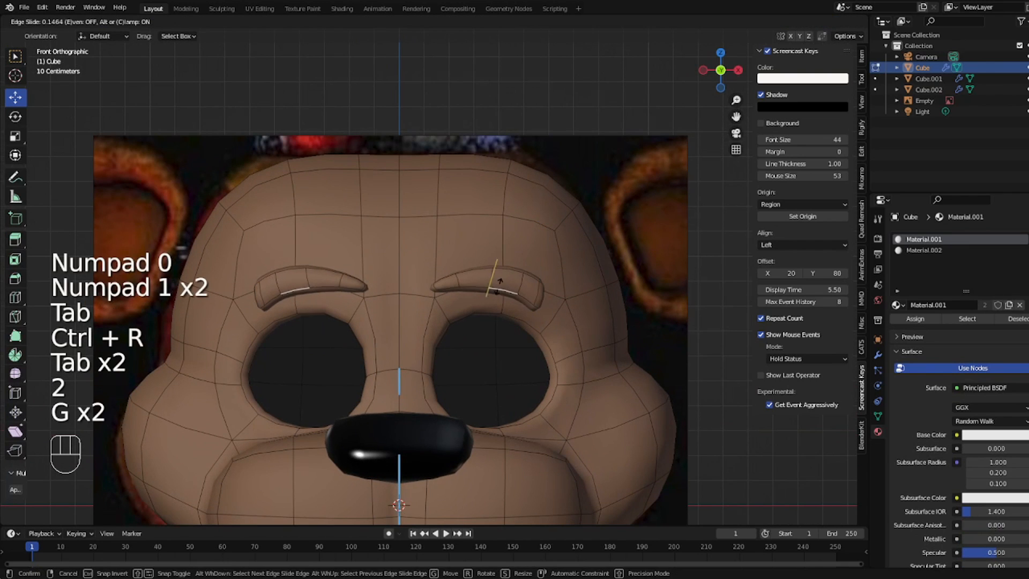
{"action": "key", "text": "1"}
{"action": "key", "text": "2"}
{"action": "key", "text": "s"}
{"action": "key", "text": "Tab"}
{"action": "scroll", "coordinate": [524, 294], "scroll_direction": "down", "scroll_amount": 3}
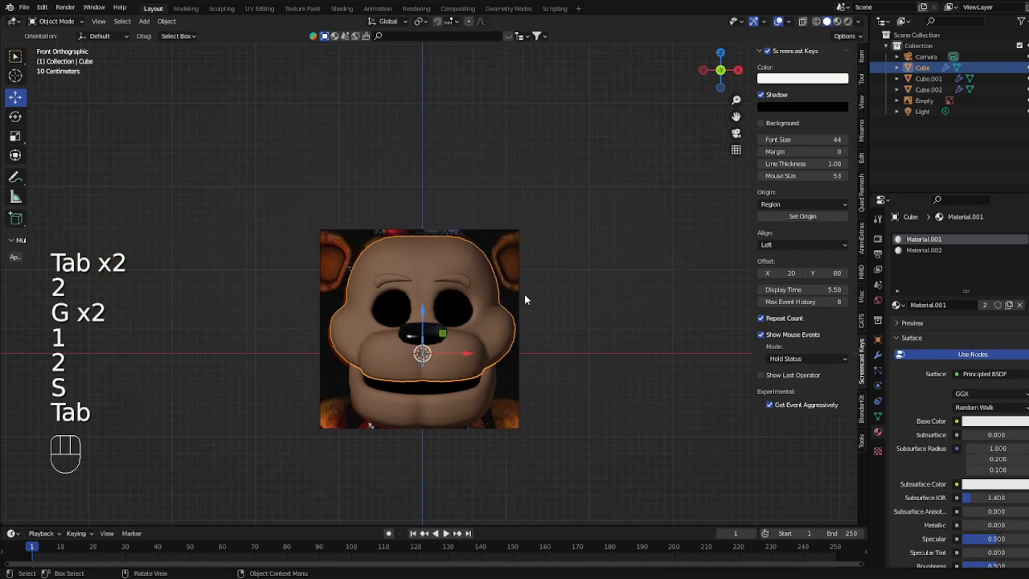
- Vertex-slide the points at the eyebrow's lower outer corner to smooth its outline
{"action": "key", "text": "Tab"}
{"action": "scroll", "coordinate": [524, 294], "scroll_direction": "up", "scroll_amount": 3}
{"action": "key", "text": "1"}
{"action": "left_click", "coordinate": [525, 305]}
{"action": "key", "text": "g"}
{"action": "key", "text": "g"}
{"action": "left_click", "coordinate": [521, 298]}
{"action": "left_click", "coordinate": [520, 299]}
{"action": "key", "text": "g"}
{"action": "key", "text": "g"}
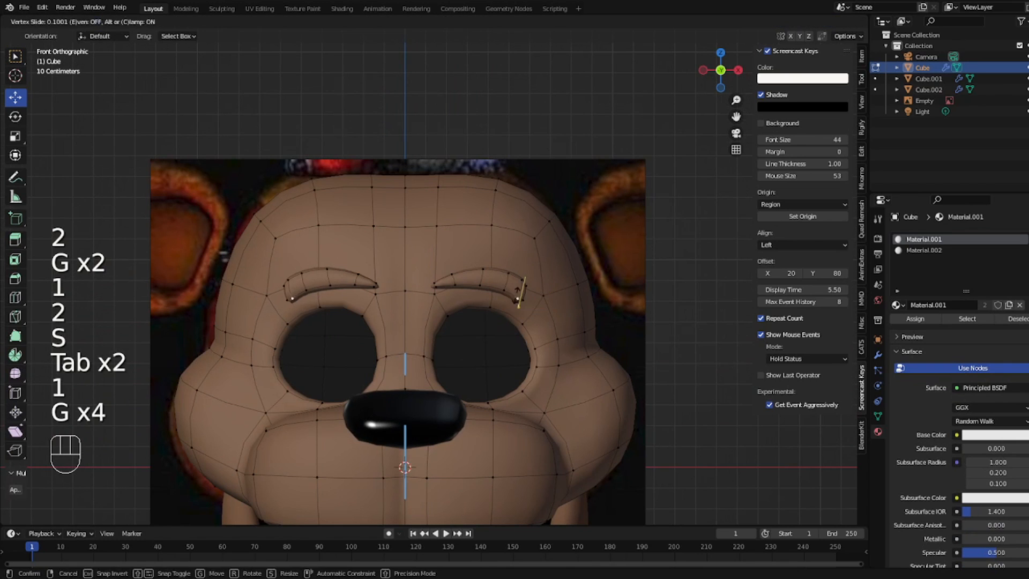
{"action": "left_click", "coordinate": [592, 294]}
{"action": "key", "text": "Tab"}
{"action": "key", "text": "Tab"}
{"action": "scroll", "coordinate": [590, 295], "scroll_direction": "down", "scroll_amount": 3}
- Select the whole linked eyebrow mesh, then rotate and scale it to match the reference eyebrow through X-ray
{"action": "scroll", "coordinate": [567, 289], "scroll_direction": "up", "scroll_amount": 2}
{"action": "key", "text": "ctrl+l"}
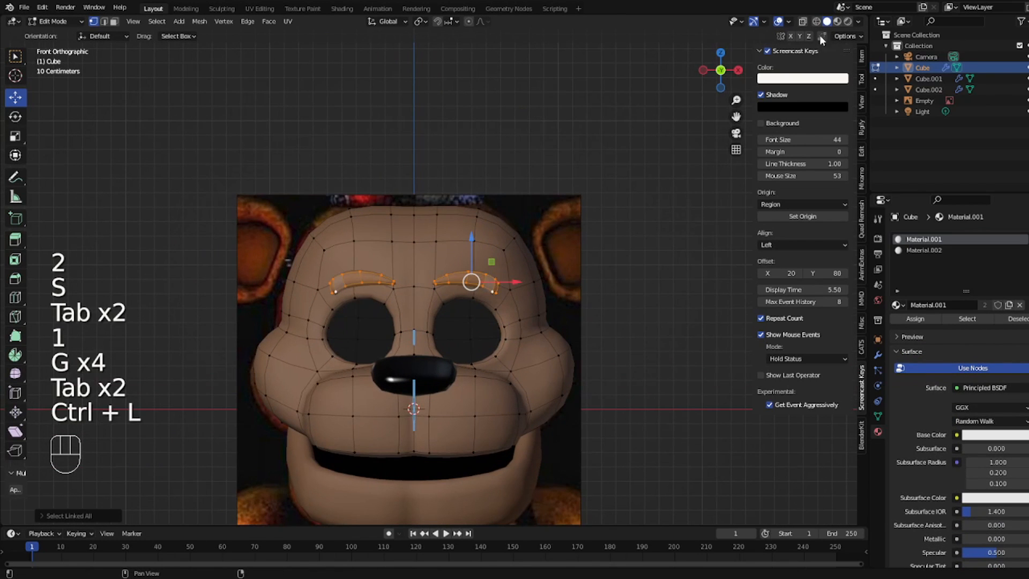
{"action": "key", "text": "r"}
{"action": "key", "text": "s"}
{"action": "key", "text": "r"}
{"action": "key", "text": "Tab"}
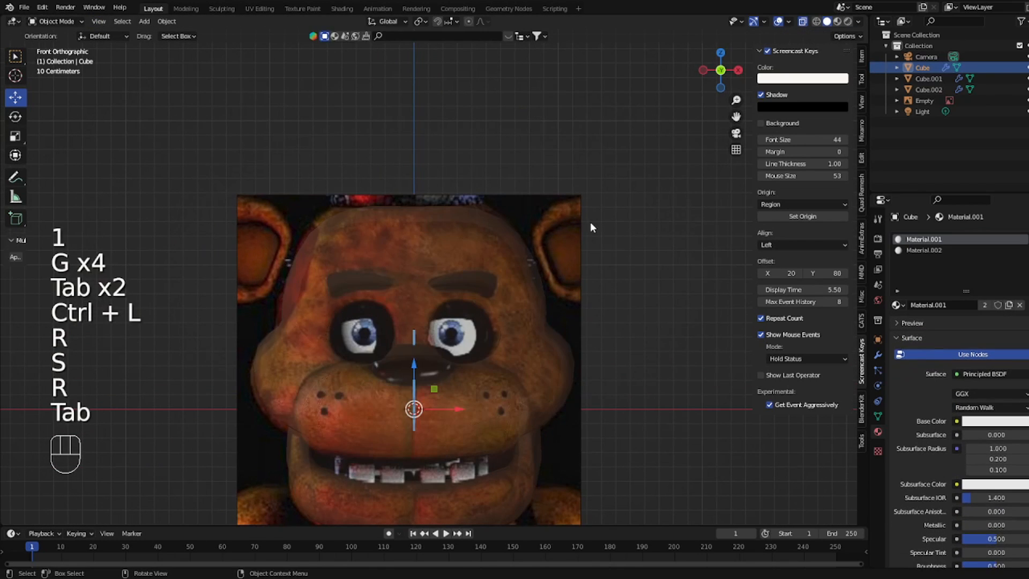
{"action": "left_click", "coordinate": [802, 22]}
{"action": "key", "text": "Tab"}
{"action": "key", "text": "r"}
{"action": "left_click", "coordinate": [560, 246]}
- Separate the eyebrows from the head by loose parts and select the new eyebrow object
{"action": "key", "text": "p"}
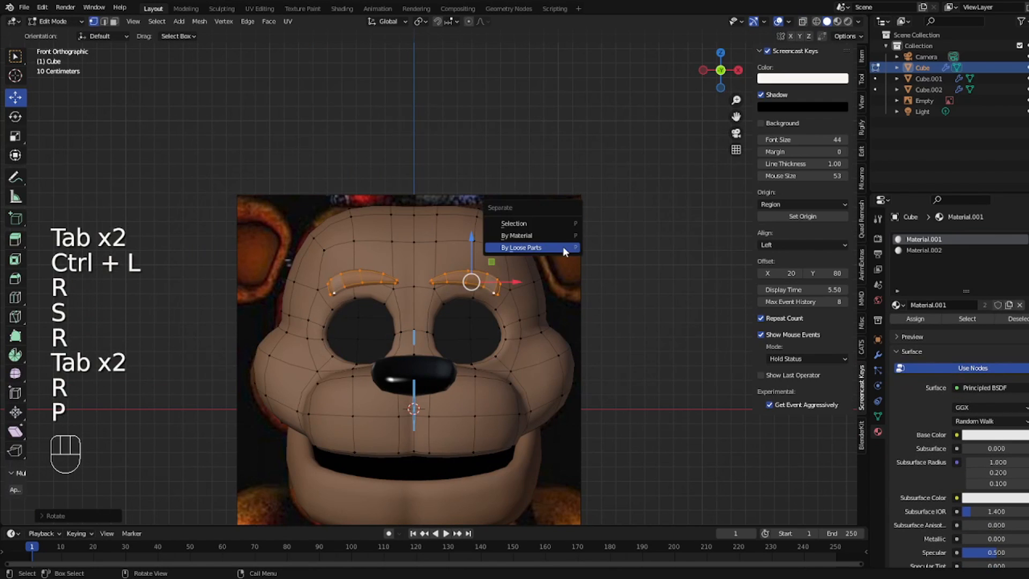
{"action": "left_click", "coordinate": [560, 246]}
{"action": "key", "text": "Tab"}
{"action": "left_click", "coordinate": [471, 283]}
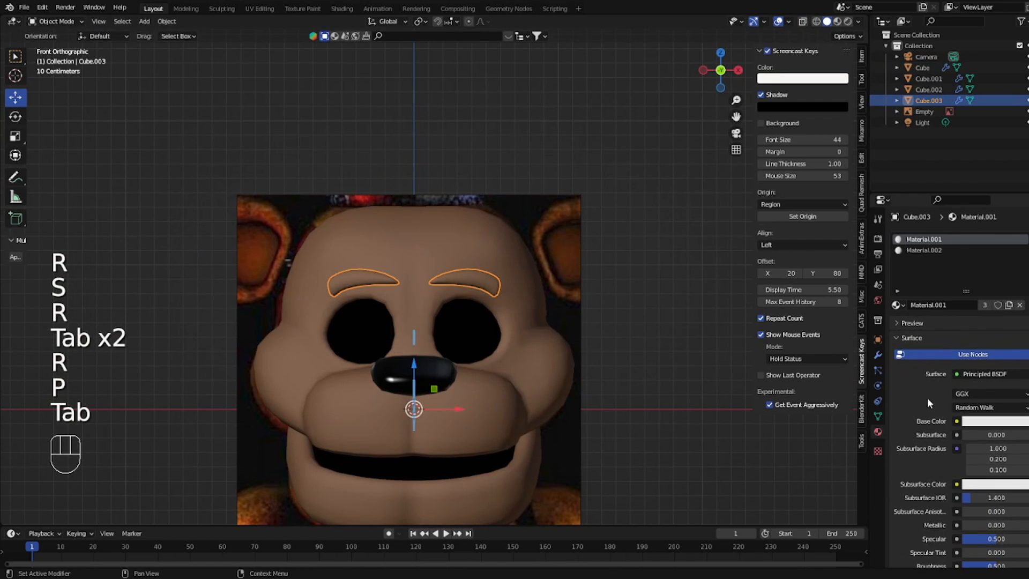
- Remove the Subdivision modifier from the eyebrow object
{"action": "left_click", "coordinate": [877, 355]}
{"action": "scroll", "coordinate": [959, 348], "scroll_direction": "down", "scroll_amount": 4}
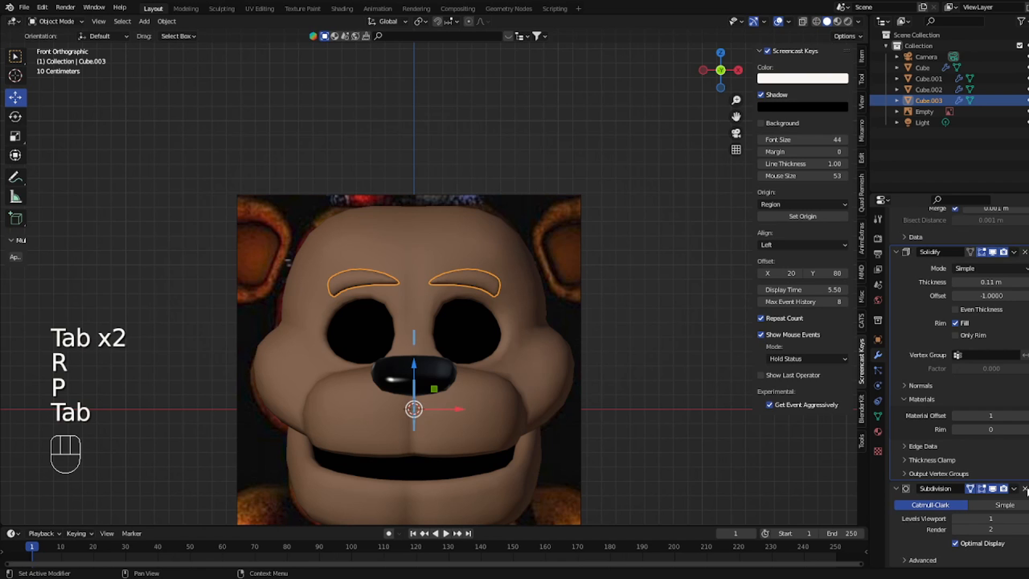
{"action": "left_click", "coordinate": [1024, 488]}
{"action": "key", "text": "ctrl+z"}
{"action": "scroll", "coordinate": [1010, 472], "scroll_direction": "down", "scroll_amount": 4}
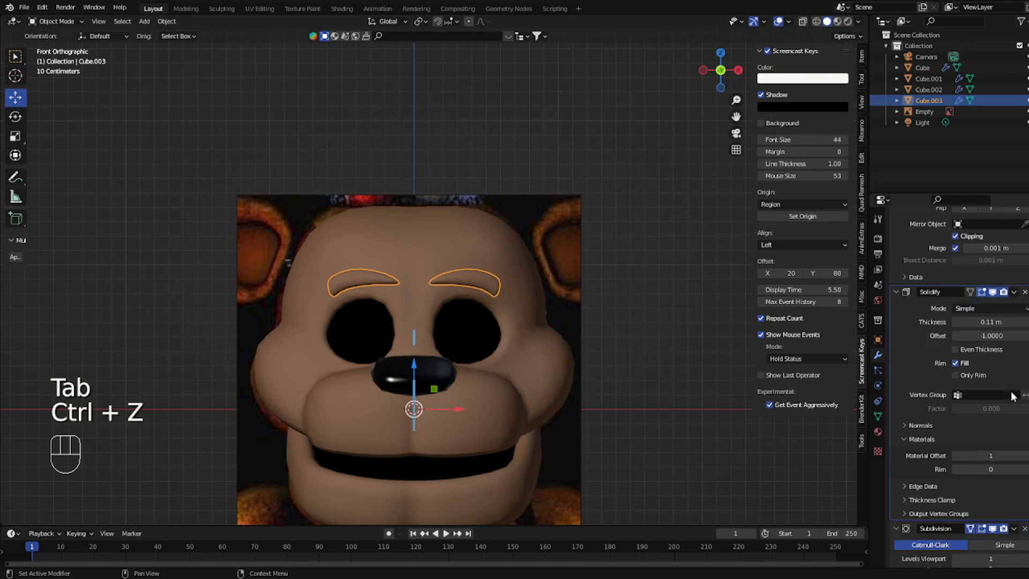
{"action": "scroll", "coordinate": [987, 351], "scroll_direction": "up", "scroll_amount": 6}
- Add a Bevel modifier to the eyebrow object
{"action": "left_click", "coordinate": [928, 238]}
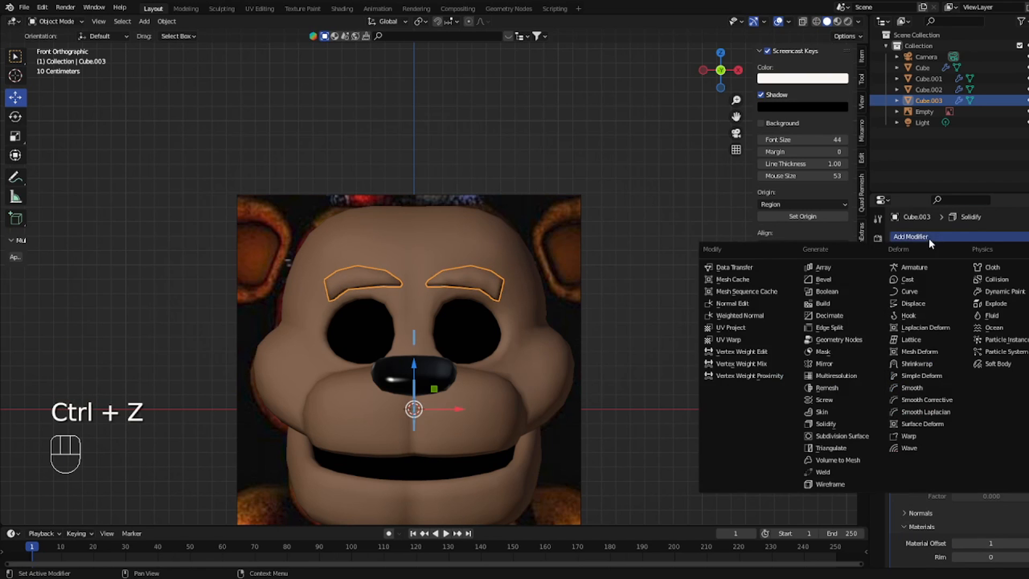
{"action": "left_click", "coordinate": [823, 280]}
{"action": "right_click", "coordinate": [660, 268]}
{"action": "scroll", "coordinate": [1018, 523], "scroll_direction": "down", "scroll_amount": 5}
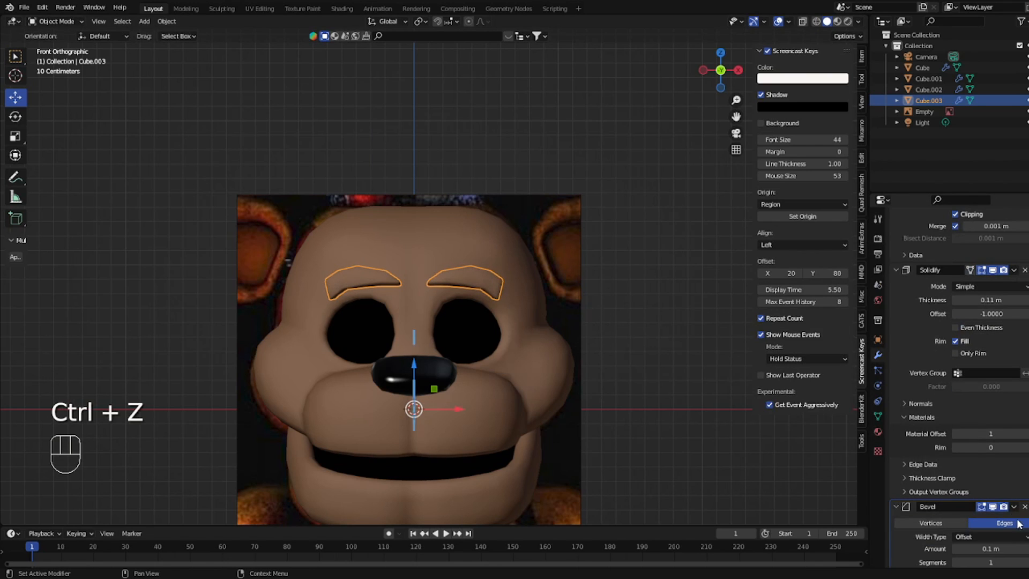
- Replace the eyebrows' Bevel modifier with a level 1 Subdivision modifier
{"action": "scroll", "coordinate": [1014, 520], "scroll_direction": "up", "scroll_amount": 3}
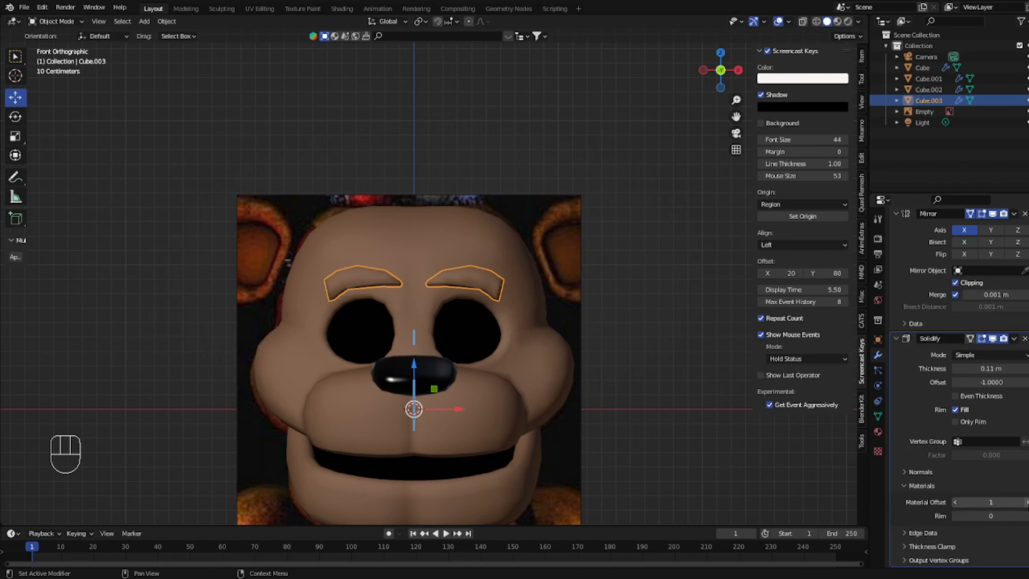
{"action": "key", "text": "ctrl+z"}
{"action": "scroll", "coordinate": [909, 435], "scroll_direction": "down", "scroll_amount": 3}
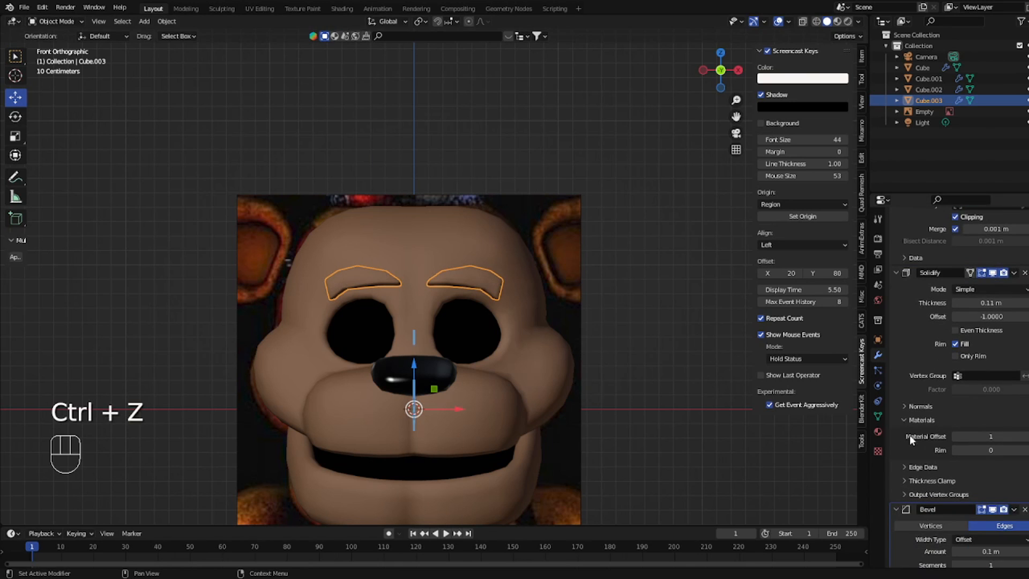
{"action": "key", "text": "ctrl+1"}
{"action": "left_click", "coordinate": [627, 310]}
{"action": "middle_click_drag", "start_coordinate": [627, 310], "coordinate": [563, 327]}
{"action": "left_click", "coordinate": [314, 285]}
{"action": "key", "text": "Tab"}
{"action": "middle_click_drag", "start_coordinate": [314, 285], "coordinate": [635, 377]}
{"action": "key", "text": "Tab"}
{"action": "key", "text": "Tab"}
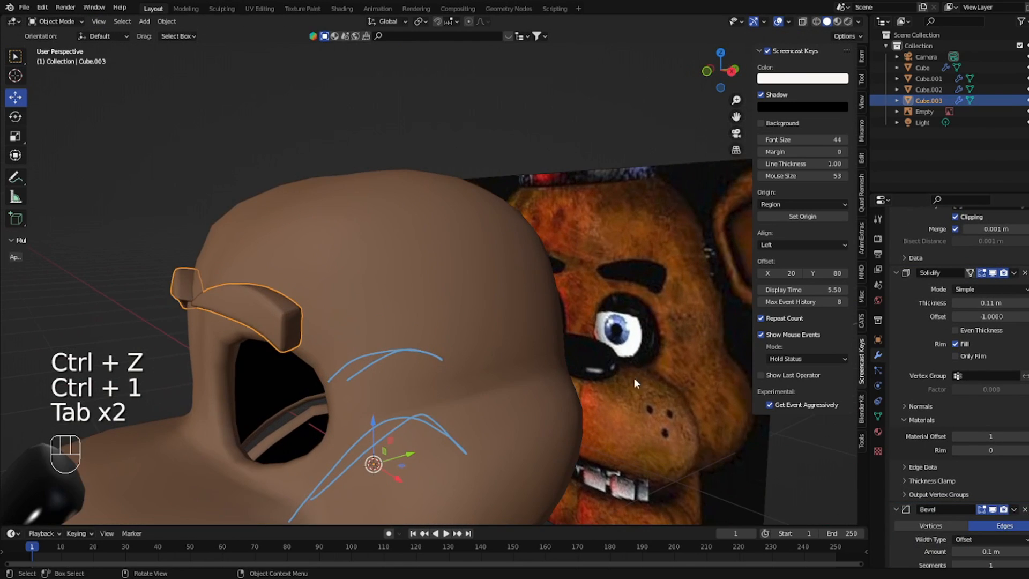
{"action": "key", "text": "Tab"}
{"action": "middle_click_drag", "start_coordinate": [578, 346], "coordinate": [863, 401]}
{"action": "scroll", "coordinate": [996, 519], "scroll_direction": "down", "scroll_amount": 2}
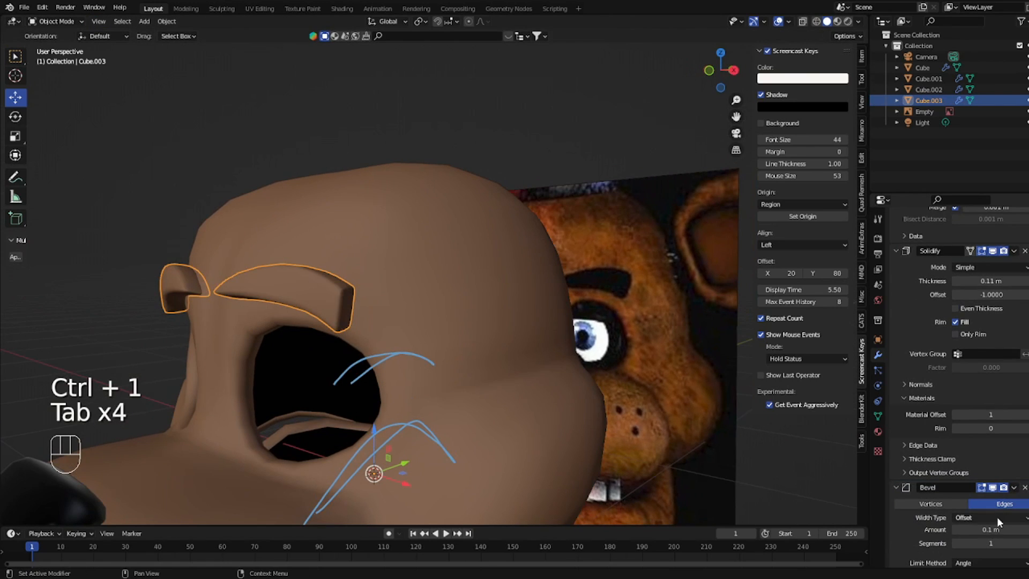
{"action": "left_click_drag", "start_coordinate": [991, 529], "coordinate": [990, 529]}
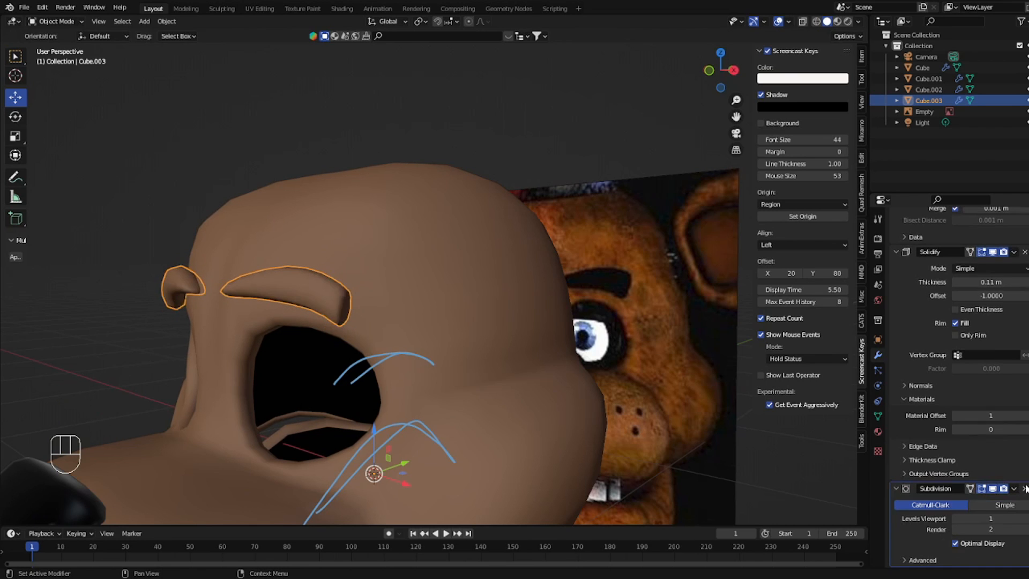
- Add a loop cut running lengthwise along the eyebrow mesh
{"action": "key", "text": "Tab"}
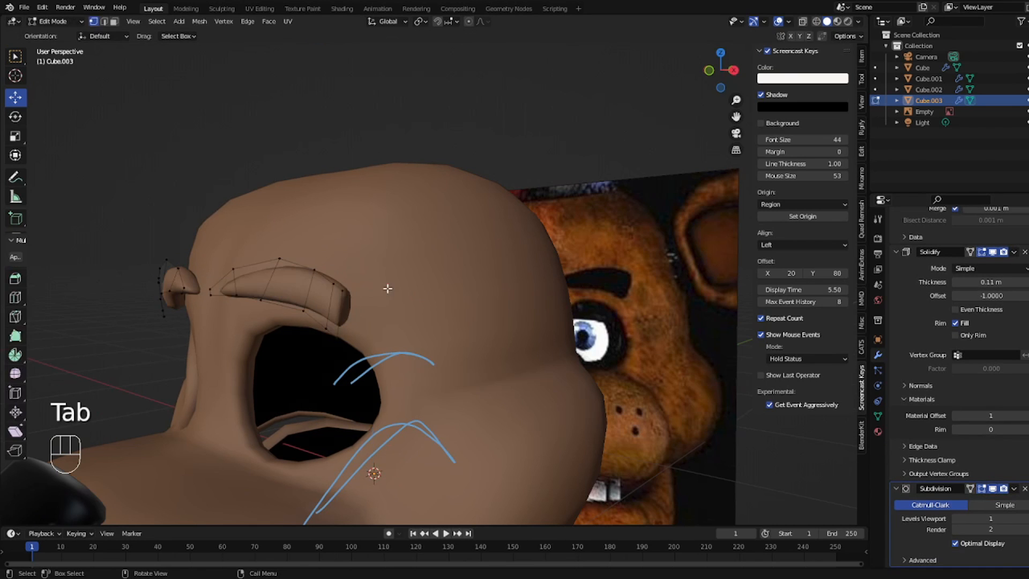
{"action": "key", "text": "Tab"}
{"action": "middle_click_drag", "start_coordinate": [376, 316], "coordinate": [568, 392]}
{"action": "key", "text": "Tab"}
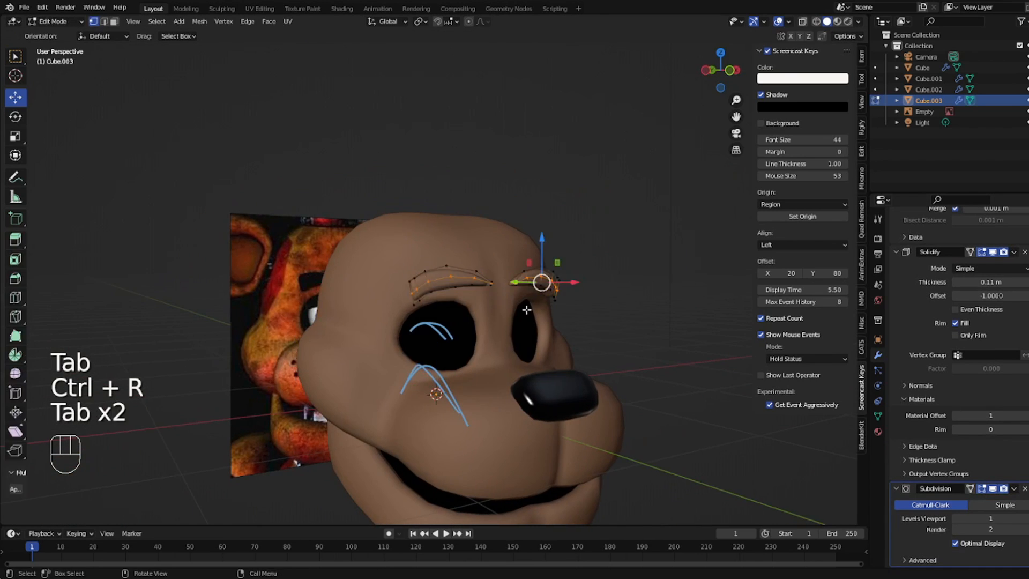
{"action": "key", "text": "Tab"}
- Link the nose's glossy black material to the eyebrows
{"action": "left_click", "coordinate": [568, 392], "text": "ctrl"}
{"action": "key", "text": "ctrl+l"}
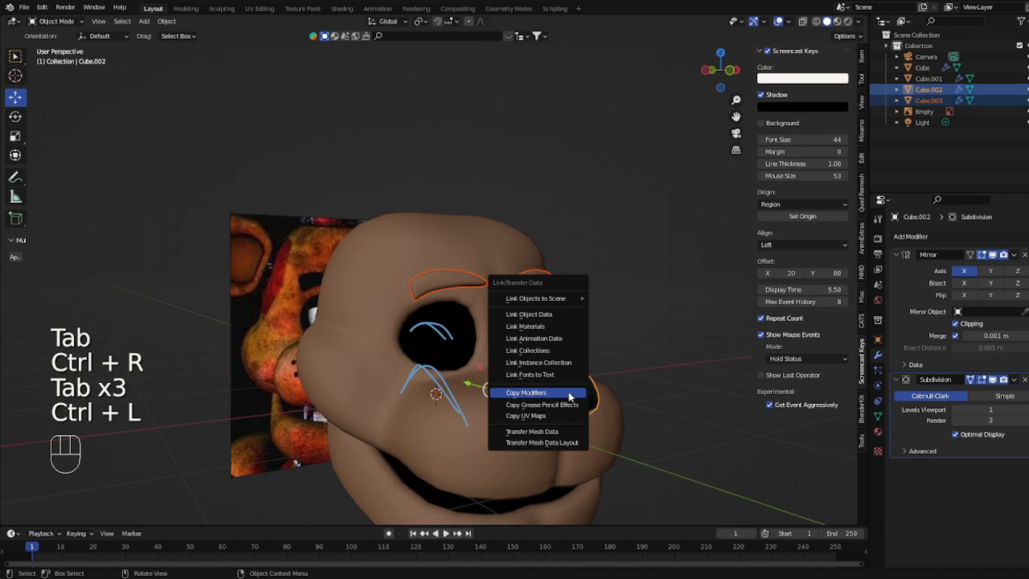
{"action": "left_click", "coordinate": [522, 325]}
- Rotate and move the whole eyebrow mesh in front view to refine its placement above the eye socket
{"action": "key", "text": "KP_1"}
{"action": "key", "text": "Tab"}
{"action": "key", "text": "a"}
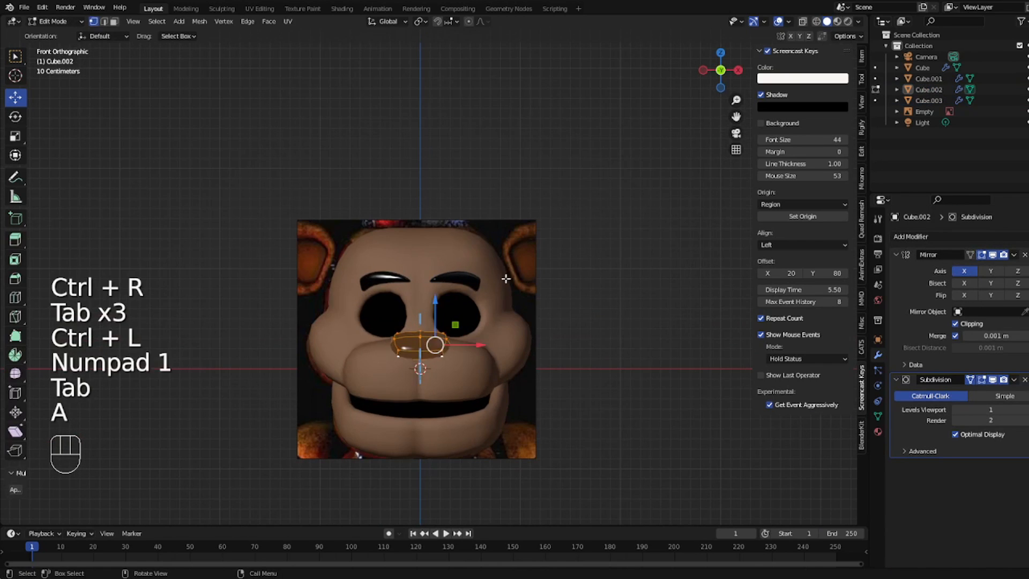
{"action": "key", "text": "Tab"}
{"action": "left_click", "coordinate": [474, 280]}
{"action": "key", "text": "Tab"}
{"action": "key", "text": "a"}
{"action": "key", "text": "r"}
{"action": "key", "text": "g"}
{"action": "key", "text": "Tab"}
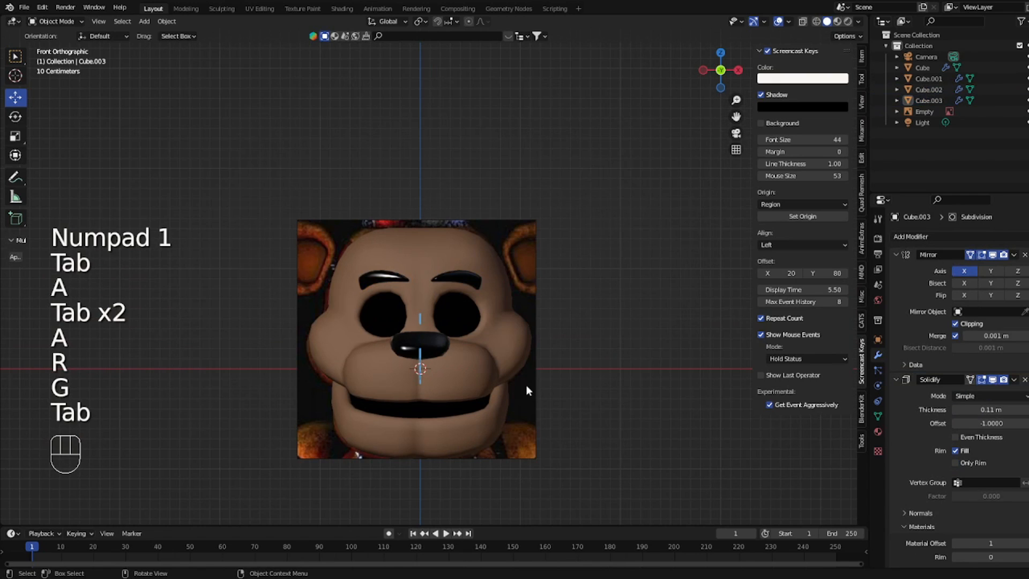
- Set the head material's viewport display colour to reddish brown with H 0.039, S 0.898 and V 0.402
{"action": "left_click", "coordinate": [480, 364]}
{"action": "left_click", "coordinate": [877, 431]}
{"action": "scroll", "coordinate": [975, 482], "scroll_direction": "down", "scroll_amount": 10}
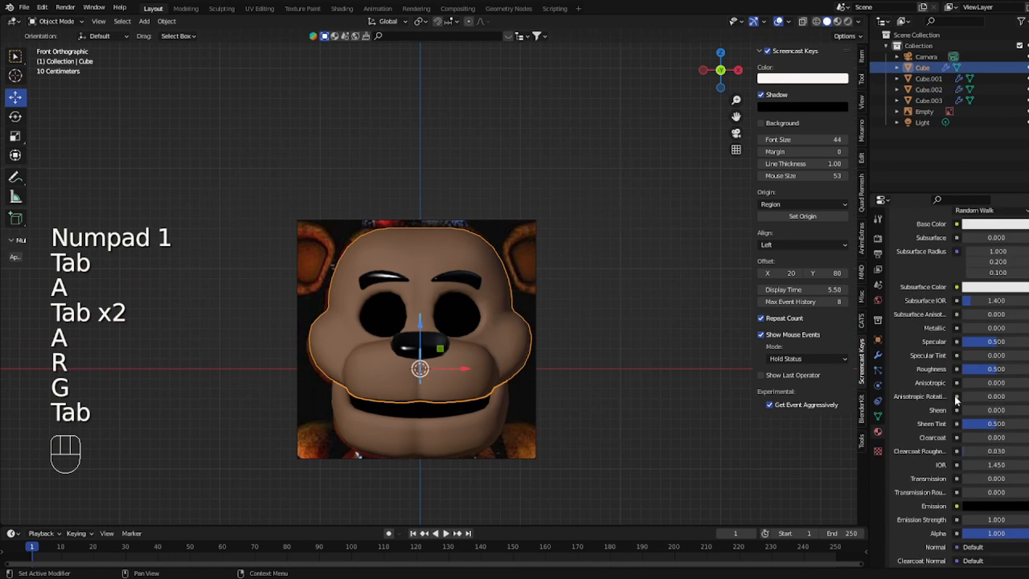
{"action": "scroll", "coordinate": [981, 506], "scroll_direction": "down", "scroll_amount": 12}
{"action": "left_click", "coordinate": [986, 517]}
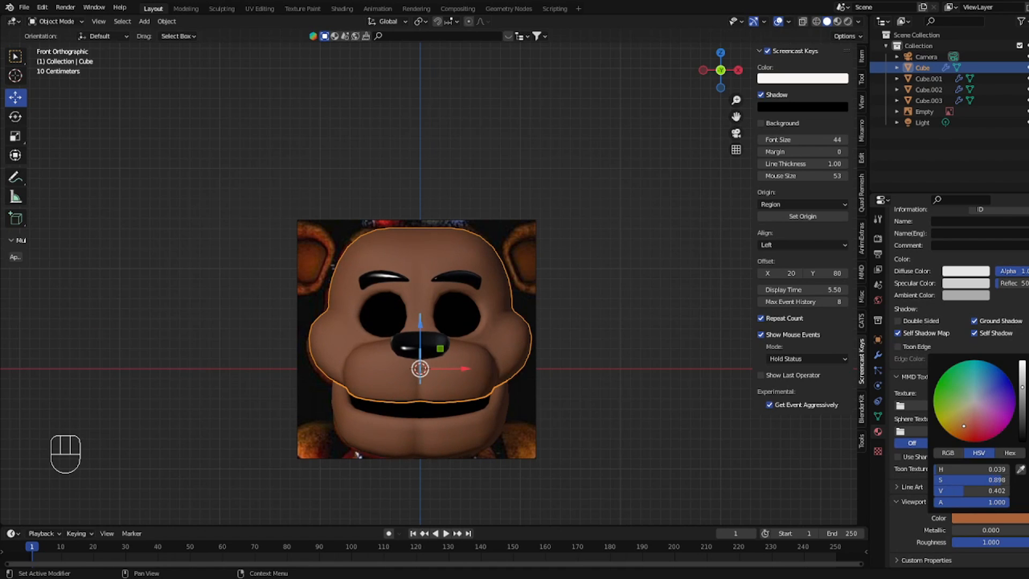
- Enable the last operator read-out for Screencast Keys and set the head material's viewport roughness to 1.000
{"action": "left_click", "coordinate": [760, 375]}
{"action": "left_click", "coordinate": [682, 355]}
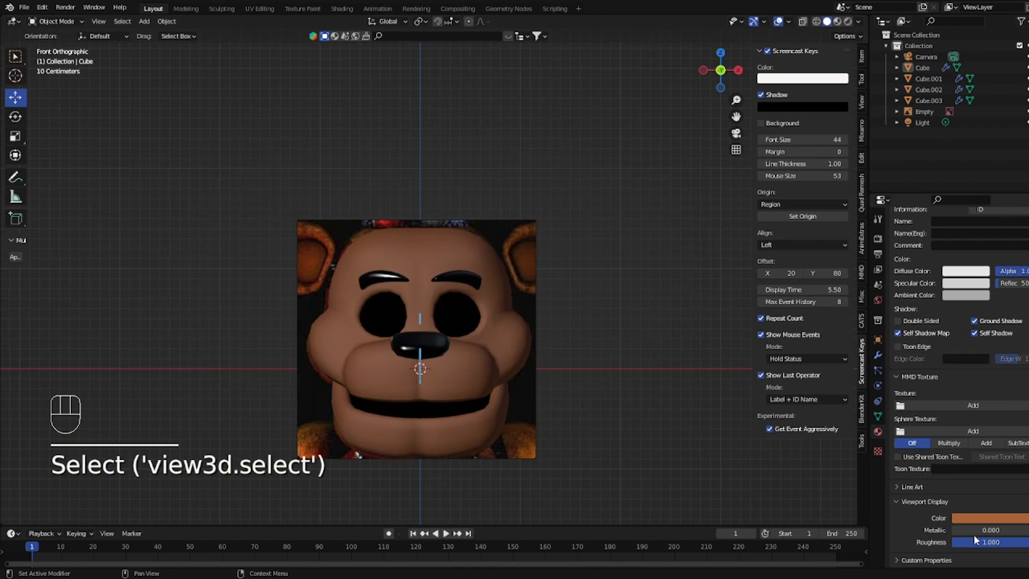
{"action": "left_click_drag", "start_coordinate": [982, 546], "coordinate": [900, 546]}
{"action": "left_click_drag", "start_coordinate": [977, 542], "coordinate": [1027, 542]}
- Add a cube for the ear, move it beside the reference image's upper corner and scale it down
{"action": "scroll", "coordinate": [609, 351], "scroll_direction": "down", "scroll_amount": 4}
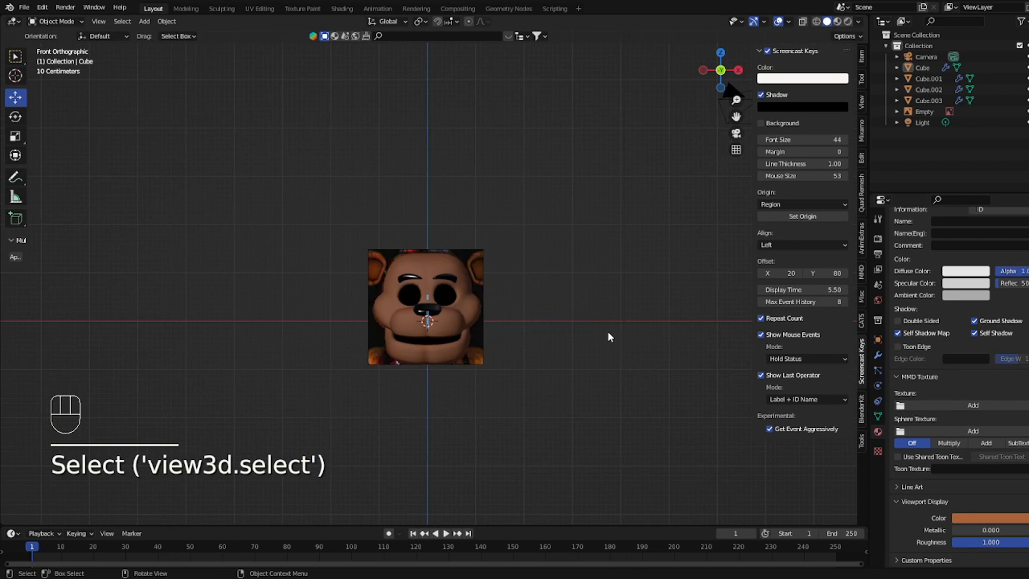
{"action": "scroll", "coordinate": [603, 330], "scroll_direction": "up", "scroll_amount": 1}
{"action": "key", "text": "shift+a"}
{"action": "mouse_move", "coordinate": [558, 224]}
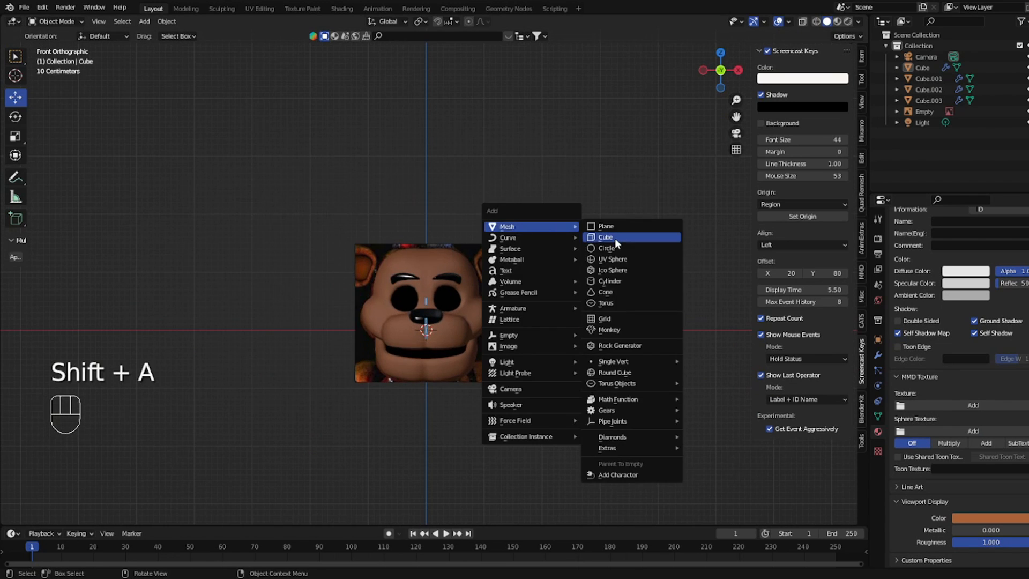
{"action": "left_click", "coordinate": [615, 238]}
{"action": "key", "text": "g"}
{"action": "left_click", "coordinate": [627, 223]}
{"action": "key", "text": "s"}
{"action": "left_click", "coordinate": [568, 225]}
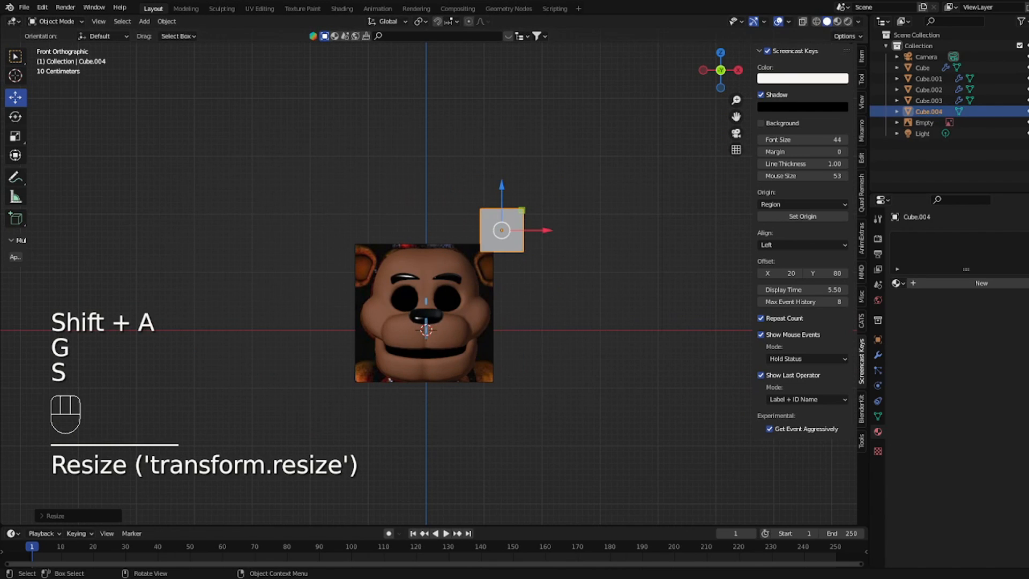
- Turn on X-ray and move the ear cube clear of the reference image, above its ear
{"action": "left_click", "coordinate": [803, 22]}
{"action": "middle_click_drag", "start_coordinate": [534, 201], "coordinate": [465, 244], "text": "shift"}
{"action": "scroll", "coordinate": [471, 252], "scroll_direction": "up", "scroll_amount": 3}
{"action": "left_click", "coordinate": [510, 283]}
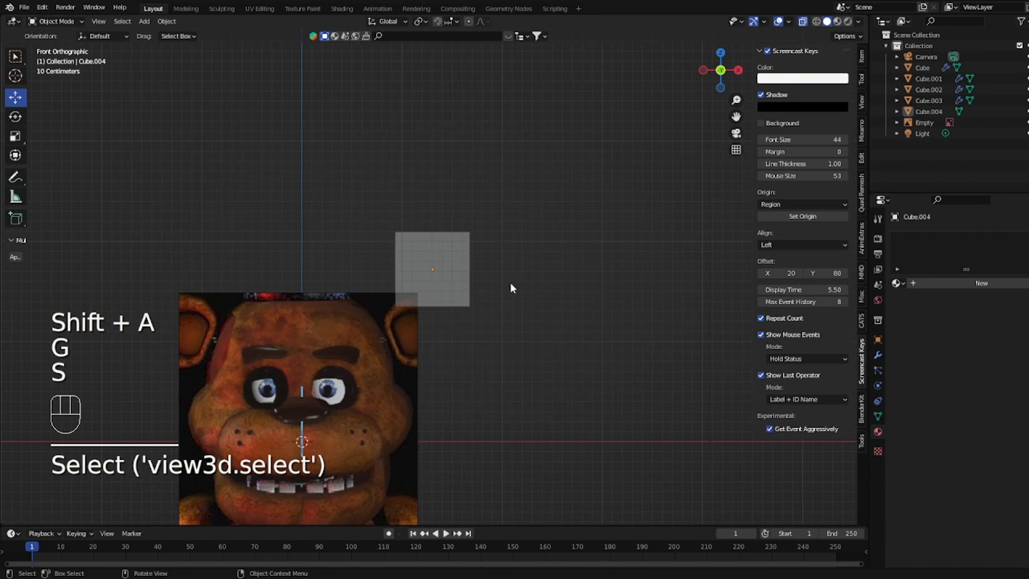
{"action": "middle_click_drag", "start_coordinate": [409, 347], "coordinate": [412, 340], "text": "shift"}
{"action": "left_click", "coordinate": [428, 289]}
{"action": "key", "text": "g"}
{"action": "left_click", "coordinate": [465, 276]}
- Add a horizontal loop cut across the middle of the ear cube and widen it along X
{"action": "key", "text": "Tab"}
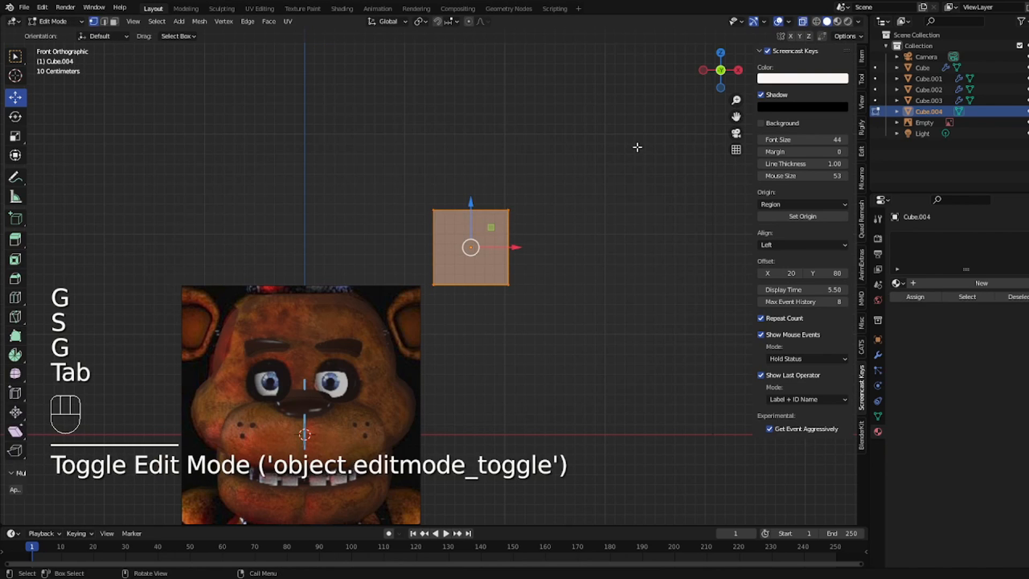
{"action": "key", "text": "ctrl+r"}
{"action": "left_click", "coordinate": [431, 250]}
{"action": "key", "text": "s"}
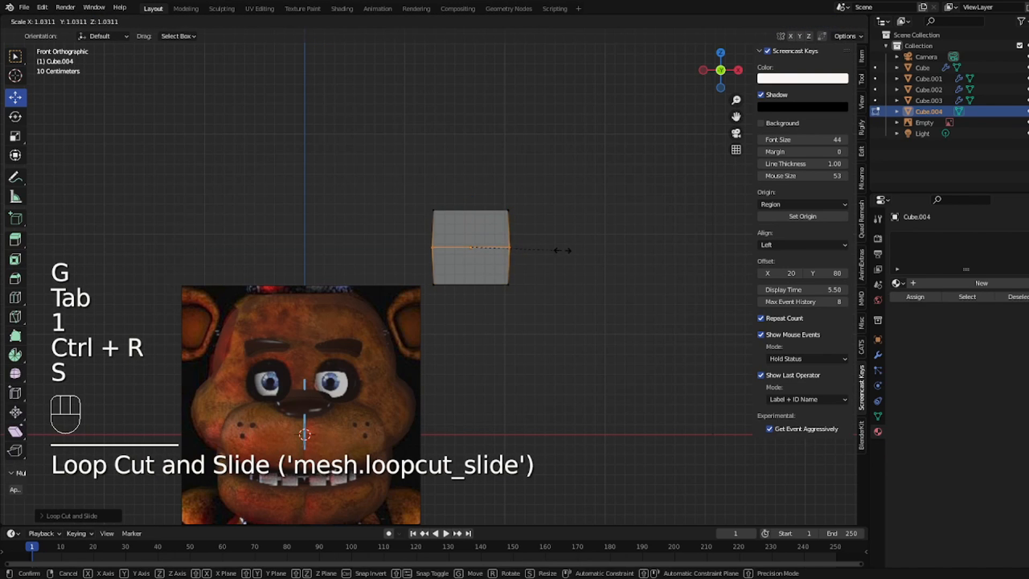
{"action": "key", "text": "x"}
- Extrude the top of the ear cube upward and narrow it along X into a rounded crown
{"action": "left_click", "coordinate": [455, 202]}
{"action": "key", "text": "e"}
{"action": "left_click", "coordinate": [540, 197]}
{"action": "key", "text": "s"}
{"action": "key", "text": "x"}
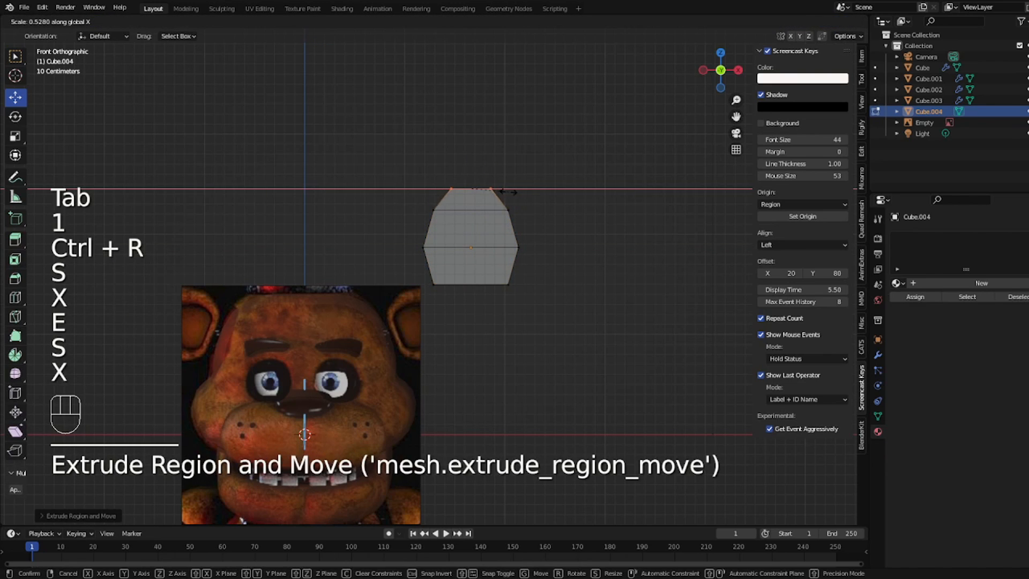
{"action": "left_click", "coordinate": [538, 195]}
{"action": "key", "text": "s"}
{"action": "left_click", "coordinate": [528, 197]}
- Rotate, scale and move the ear shape over the reference ear to match its size
{"action": "key", "text": "Tab"}
{"action": "key", "text": "r"}
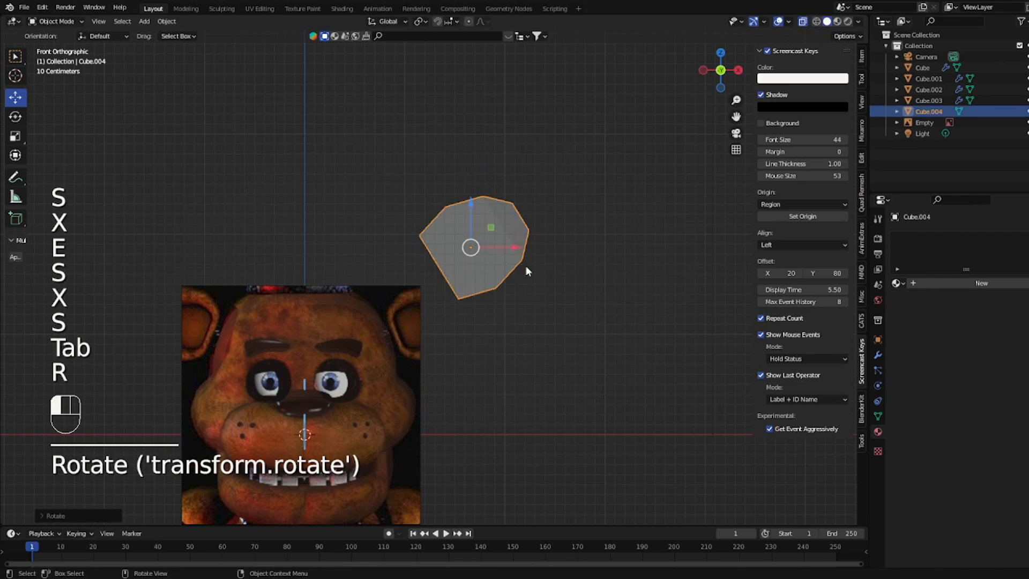
{"action": "key", "text": "g"}
{"action": "key", "text": "r"}
{"action": "key", "text": "s"}
{"action": "left_click", "coordinate": [477, 355]}
{"action": "key", "text": "g"}
{"action": "left_click", "coordinate": [452, 350]}
{"action": "key", "text": "r"}
{"action": "left_click", "coordinate": [455, 345]}
{"action": "key", "text": "g"}
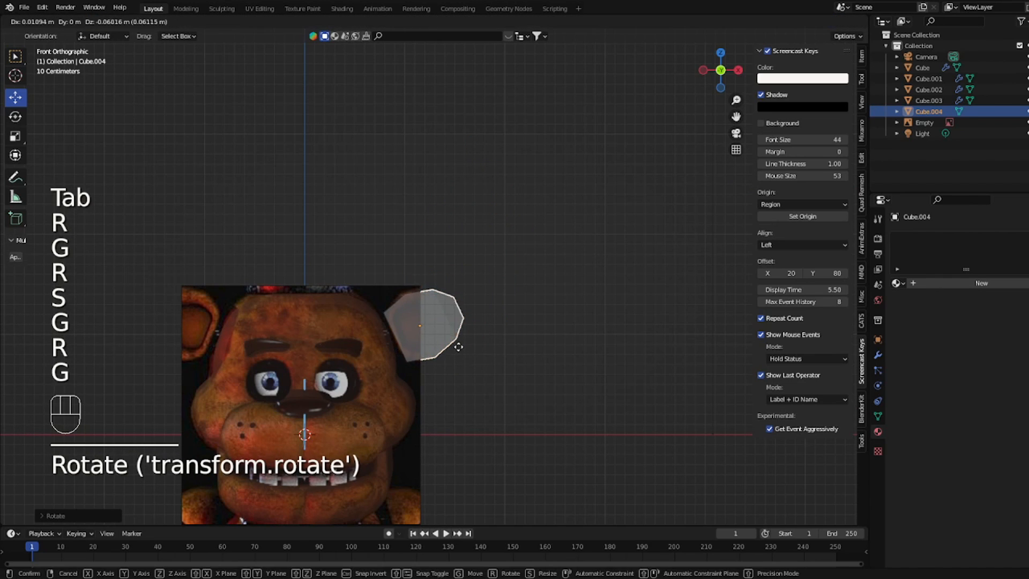
{"action": "key", "text": "r"}
{"action": "key", "text": "g"}
{"action": "left_click", "coordinate": [461, 339]}
{"action": "key", "text": "r"}
{"action": "left_click", "coordinate": [460, 339]}
- Move the ear up above the reference image and clear its rotation
{"action": "key", "text": "g"}
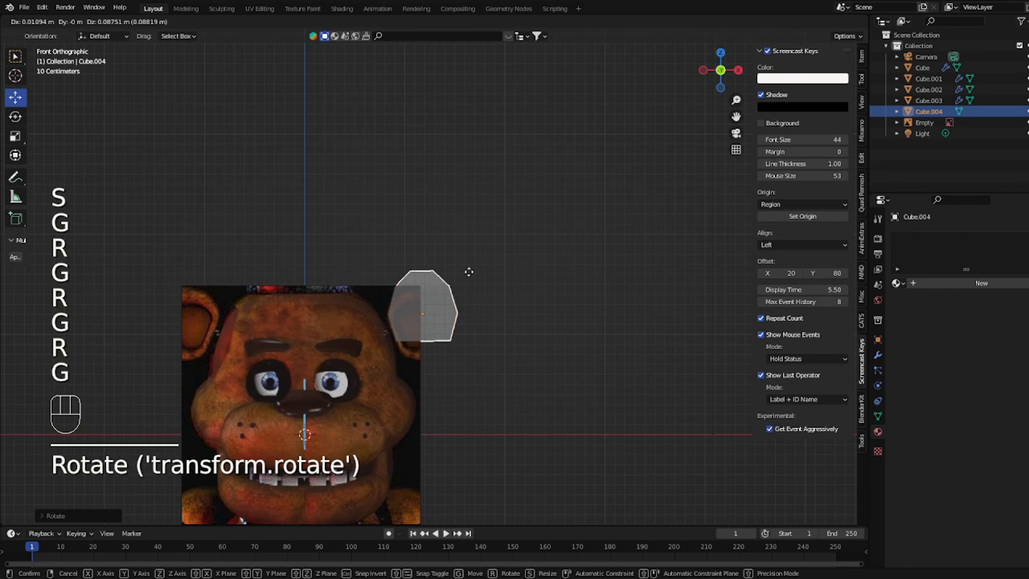
{"action": "left_click", "coordinate": [470, 197]}
{"action": "key", "text": "alt+r"}
- Turn off X-ray, select the whole ear mesh and scale it along Y to adjust its thickness
{"action": "key", "text": "Tab"}
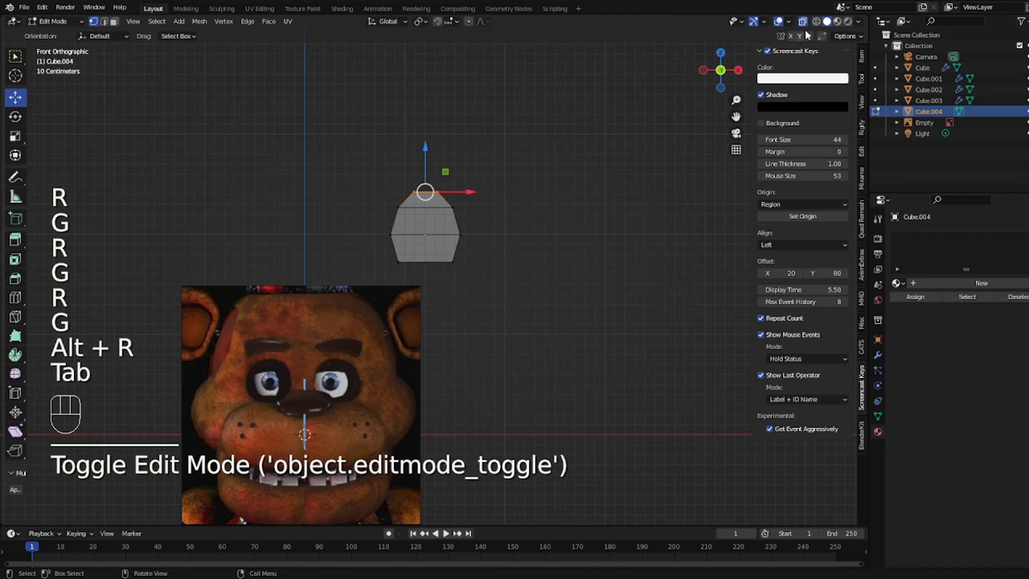
{"action": "left_click", "coordinate": [802, 22]}
{"action": "key", "text": "a"}
{"action": "middle_click_drag", "start_coordinate": [603, 187], "coordinate": [425, 228]}
{"action": "key", "text": "s"}
{"action": "key", "text": "y"}
{"action": "left_click", "coordinate": [467, 227]}
{"action": "key", "text": "s"}
{"action": "key", "text": "y"}
{"action": "left_click", "coordinate": [496, 225]}
- Add a loop cut around the middle of the ear's thickness and scale it up to round the outline
{"action": "key", "text": "ctrl+r"}
{"action": "double_click", "coordinate": [431, 224]}
{"action": "key", "text": "s"}
{"action": "left_click", "coordinate": [502, 223]}
{"action": "key", "text": "Tab"}
- Select the ear's front faces and extrude them inward to form the ear recess
{"action": "key", "text": "Tab"}
{"action": "key", "text": "3"}
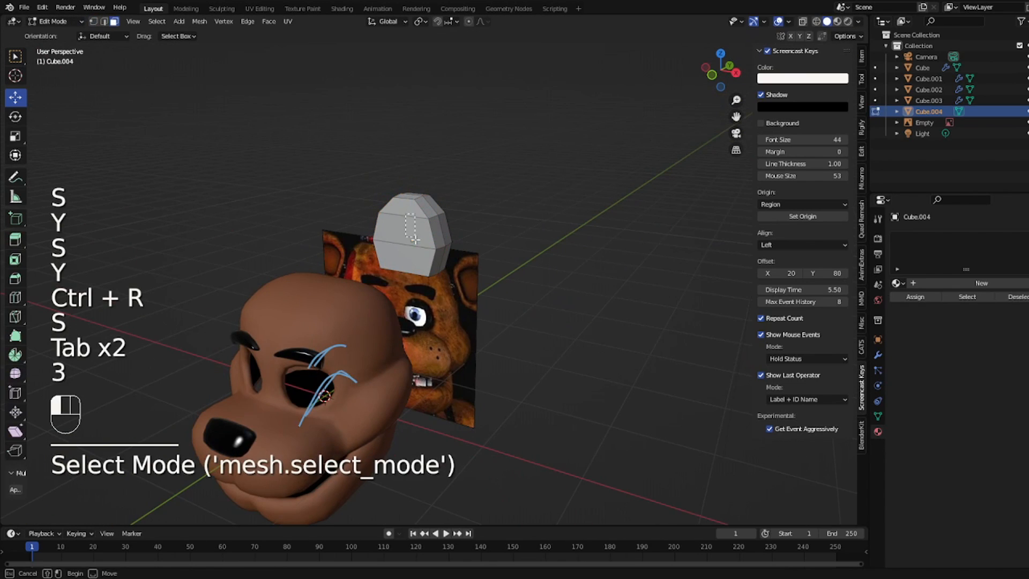
{"action": "left_click", "coordinate": [547, 252]}
{"action": "middle_click_drag", "start_coordinate": [547, 252], "coordinate": [713, 287]}
{"action": "key", "text": "e"}
{"action": "left_click", "coordinate": [585, 237]}
- Add a level 1 Subdivision modifier to the ear and shade it smooth
{"action": "key", "text": "Tab"}
{"action": "key", "text": "ctrl+1"}
{"action": "left_click", "coordinate": [878, 356]}
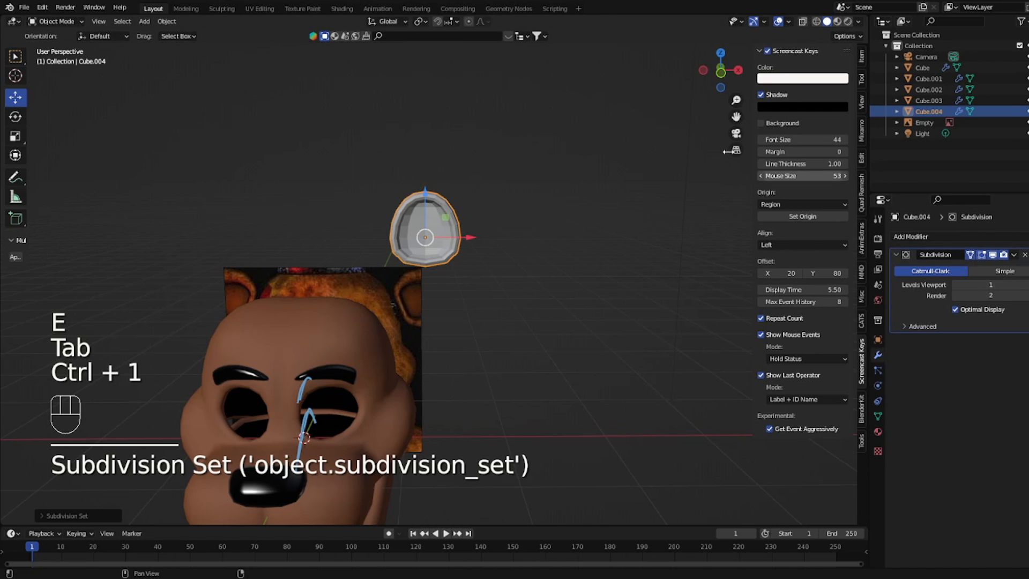
{"action": "right_click", "coordinate": [631, 129]}
{"action": "left_click", "coordinate": [631, 129]}
- Select the edge loop around the ear's inner rim and scale it inward
{"action": "key", "text": "Tab"}
{"action": "middle_click_drag", "start_coordinate": [496, 211], "coordinate": [445, 261]}
{"action": "left_click", "coordinate": [512, 222]}
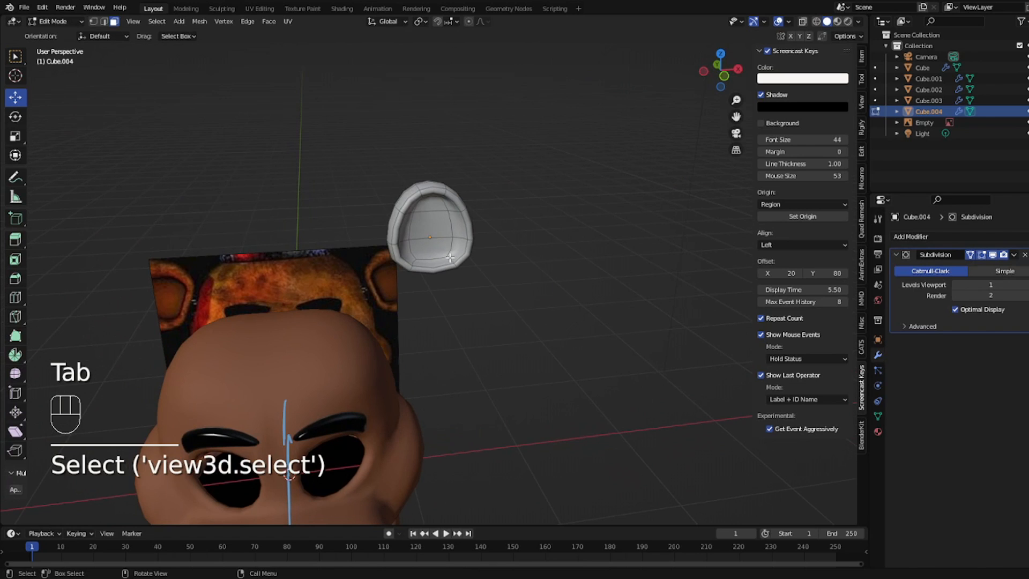
{"action": "key", "text": "ctrl+z"}
{"action": "key", "text": "3"}
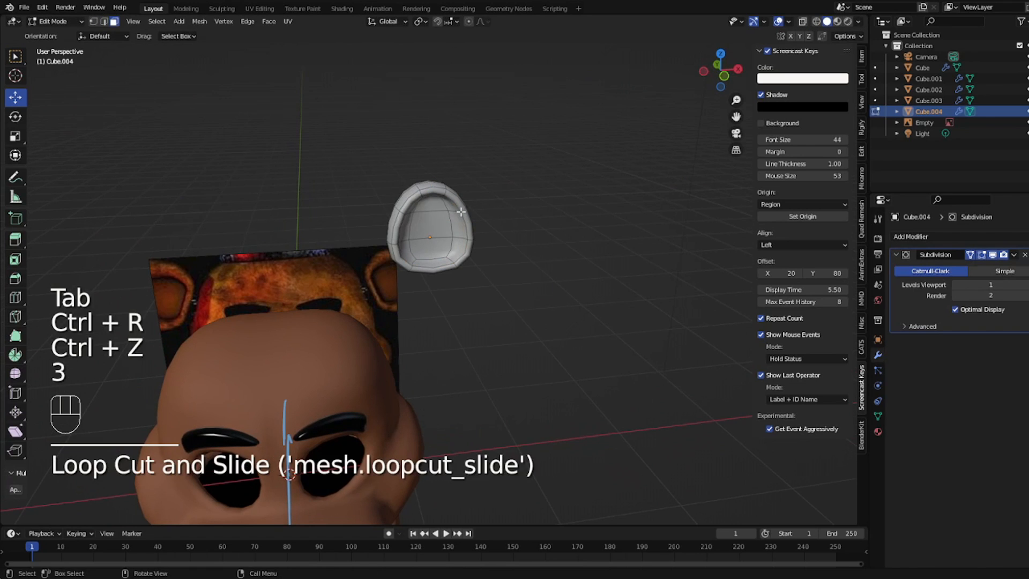
{"action": "key", "text": "2"}
{"action": "left_click", "coordinate": [459, 216], "text": "alt"}
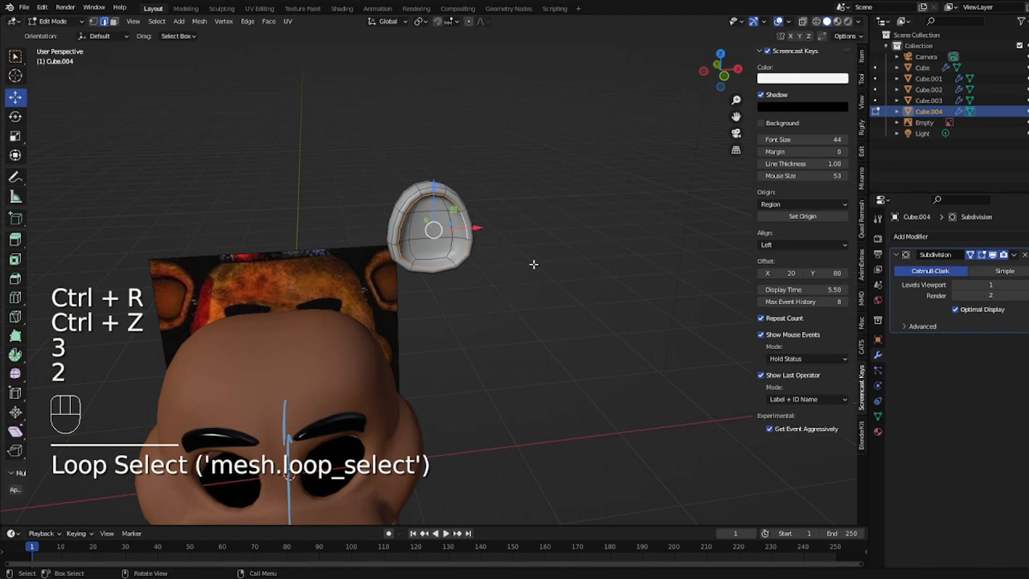
{"action": "key", "text": "s"}
{"action": "left_click", "coordinate": [506, 263]}
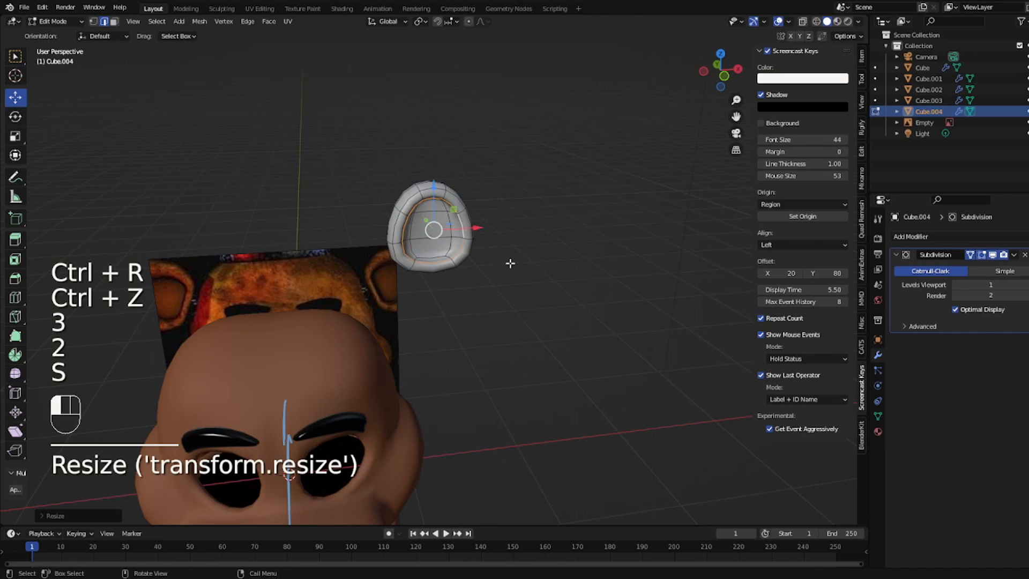
- Add loop cuts to the ear mesh to tighten its rim and base
{"action": "key", "text": "ctrl+r"}
{"action": "key", "text": "Tab"}
{"action": "left_click", "coordinate": [541, 229]}
{"action": "middle_click_drag", "start_coordinate": [542, 230], "coordinate": [482, 225]}
{"action": "key", "text": "Tab"}
{"action": "key", "text": "3"}
{"action": "left_click", "coordinate": [403, 203], "text": "ctrl"}
{"action": "middle_click_drag", "start_coordinate": [404, 203], "coordinate": [500, 219]}
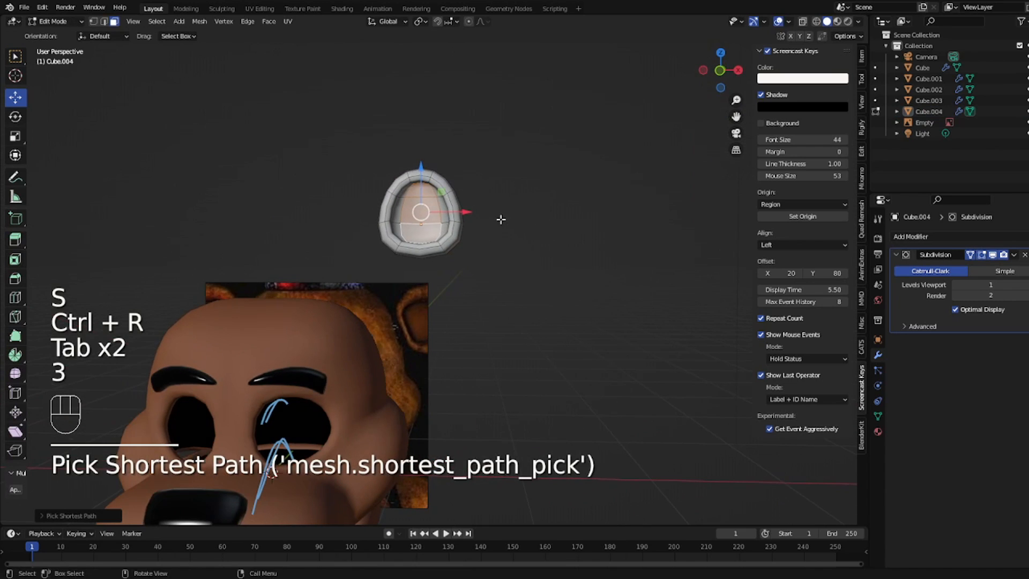
{"action": "key", "text": "Tab"}
{"action": "key", "text": "Tab"}
{"action": "key", "text": "Tab"}
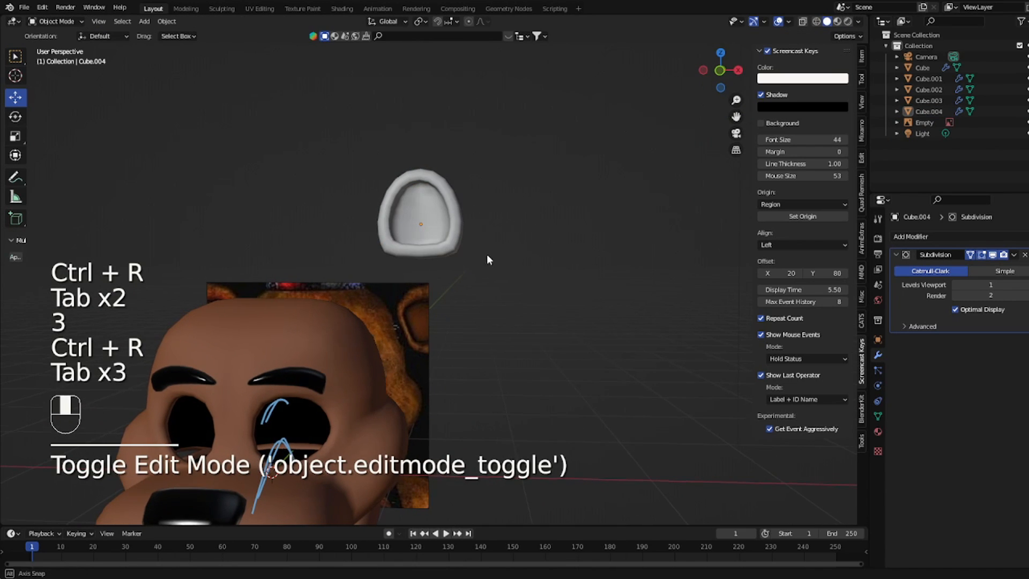
- Extrude the ear's recessed inner faces and scale them along Z to form a raised inner ear pad
{"action": "key", "text": "Tab"}
{"action": "middle_click_drag", "start_coordinate": [487, 257], "coordinate": [406, 214]}
{"action": "key", "text": "3"}
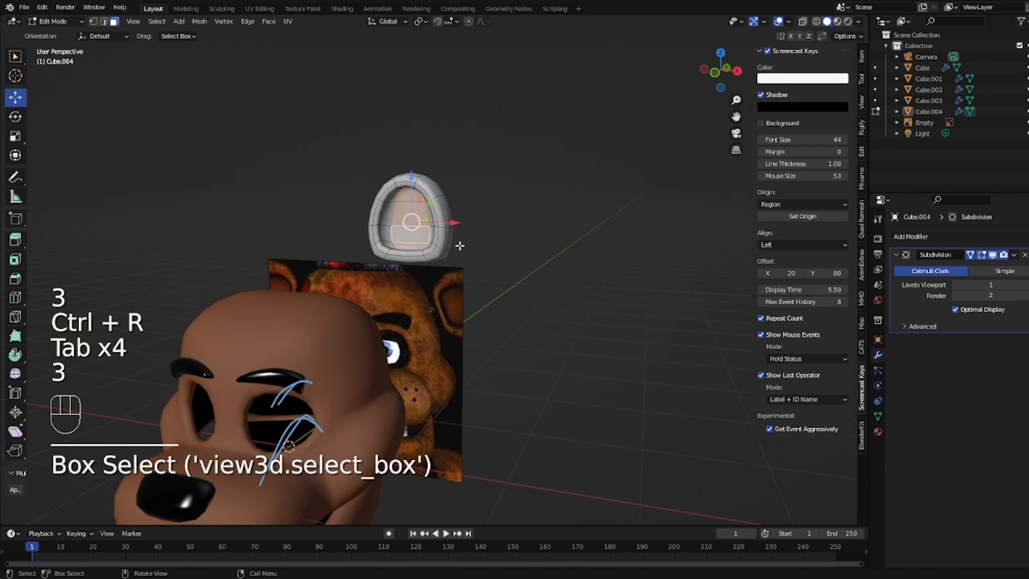
{"action": "key", "text": "e"}
{"action": "key", "text": "s"}
{"action": "key", "text": "z"}
{"action": "left_click", "coordinate": [512, 244]}
{"action": "key", "text": "Tab"}
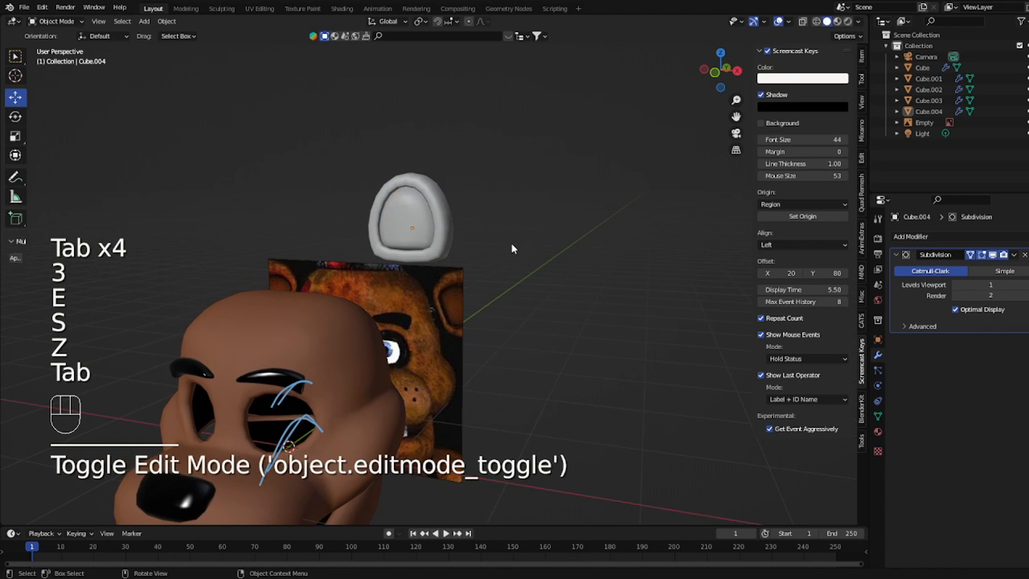
{"action": "middle_click_drag", "start_coordinate": [511, 242], "coordinate": [543, 241]}
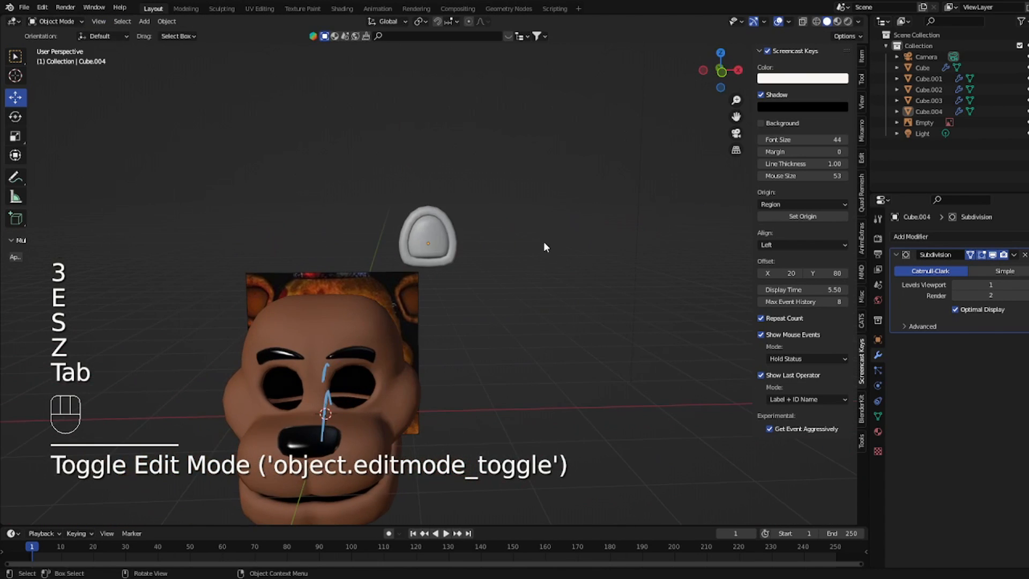
- Undo the last changes to the ear mesh that formed the raised inner pad
{"action": "key", "text": "ctrl+z"}
{"action": "key", "text": "ctrl+z"}
{"action": "key", "text": "ctrl+z"}
{"action": "key", "text": "ctrl+z"}
{"action": "key", "text": "ctrl+z"}
- Select the ear's recessed inner faces, inset them and scale the inset faces
{"action": "key", "text": "KP_1"}
{"action": "key", "text": "Tab"}
{"action": "key", "text": "Tab"}
{"action": "key", "text": "3"}
{"action": "scroll", "coordinate": [429, 199], "scroll_direction": "up", "scroll_amount": 3}
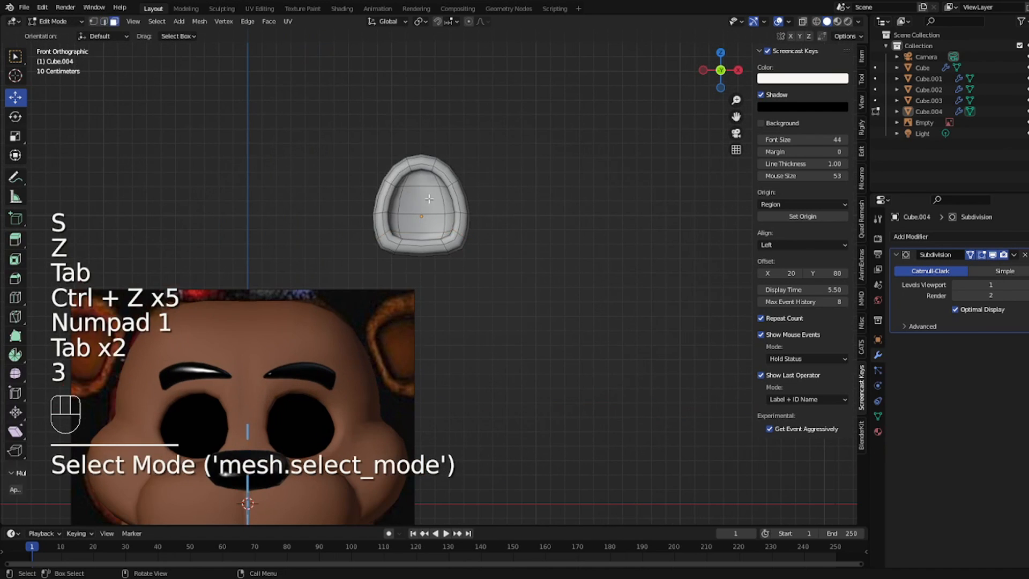
{"action": "key", "text": "i"}
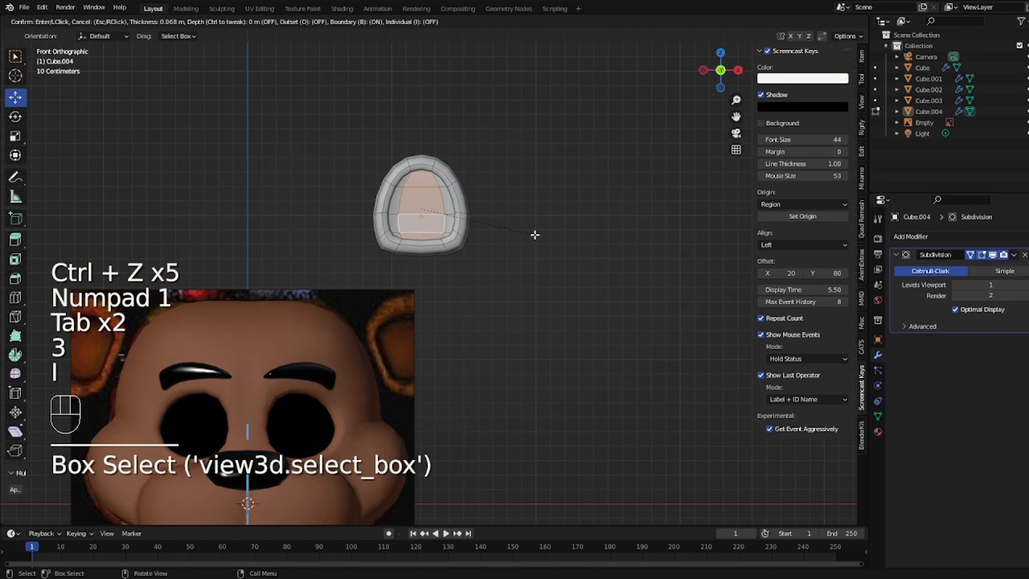
{"action": "key", "text": "Tab"}
{"action": "key", "text": "Tab"}
{"action": "middle_click_drag", "start_coordinate": [534, 236], "coordinate": [419, 246]}
{"action": "key", "text": "s"}
{"action": "key", "text": "Tab"}
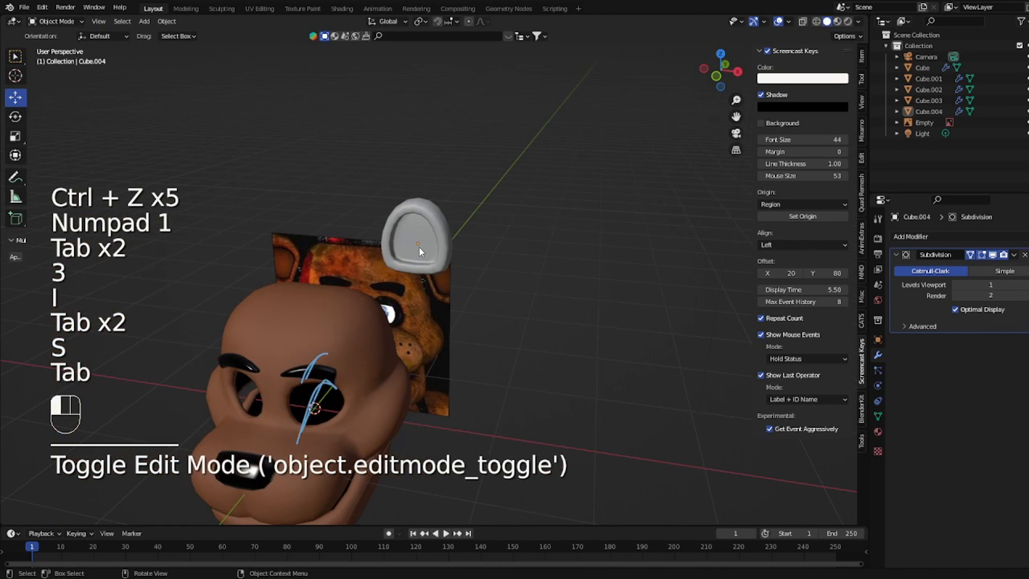
- Link the head's brown material to the ear
{"action": "left_click", "coordinate": [419, 246]}
{"action": "key", "text": "KP_1"}
{"action": "left_click", "coordinate": [340, 316], "text": "shift"}
{"action": "key", "text": "ctrl+l"}
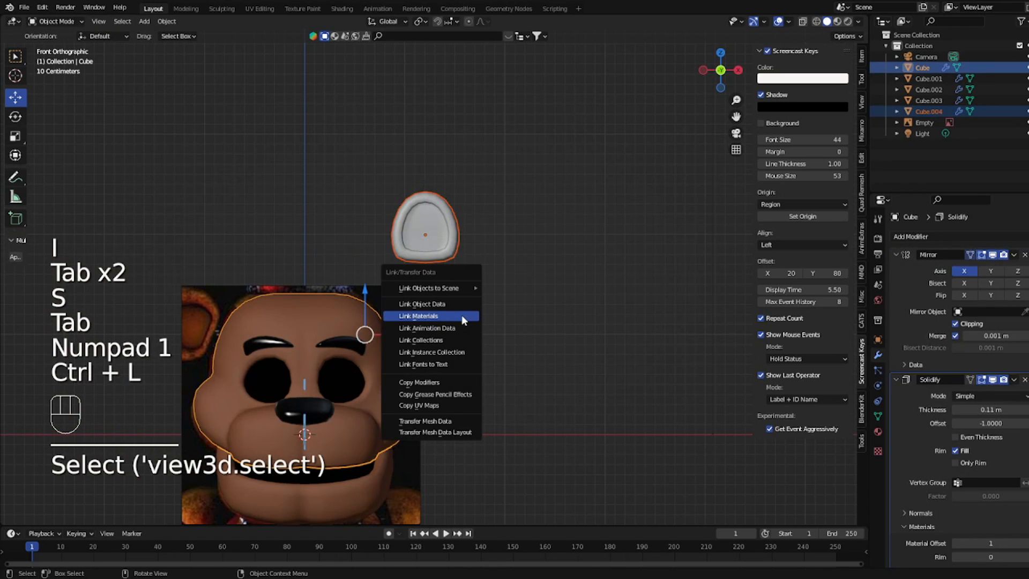
{"action": "left_click", "coordinate": [461, 315]}
- Rotate and scale the ear and move it to the head's upper corner over the reference ear
{"action": "left_click", "coordinate": [431, 231]}
{"action": "key", "text": "r"}
{"action": "left_click", "coordinate": [492, 280]}
{"action": "key", "text": "s"}
{"action": "left_click", "coordinate": [485, 284]}
{"action": "key", "text": "g"}
{"action": "left_click", "coordinate": [494, 371]}
{"action": "key", "text": "s"}
{"action": "left_click", "coordinate": [529, 380]}
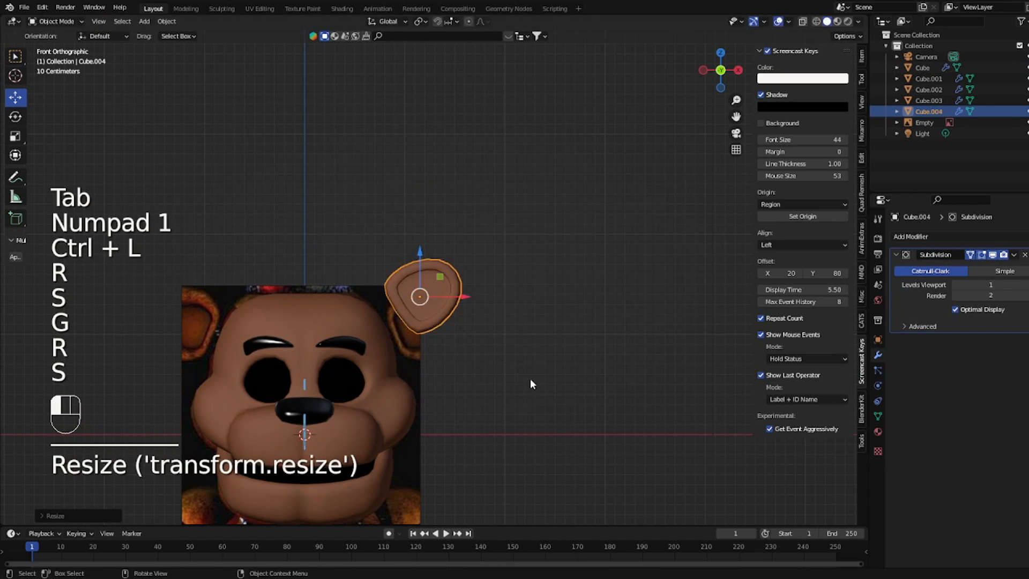
- Lower the ear against the side of the head and fine-tune its tilt to match the reference
{"action": "key", "text": "g"}
{"action": "left_click", "coordinate": [529, 407]}
{"action": "key", "text": "r"}
{"action": "left_click", "coordinate": [521, 432]}
{"action": "key", "text": "g"}
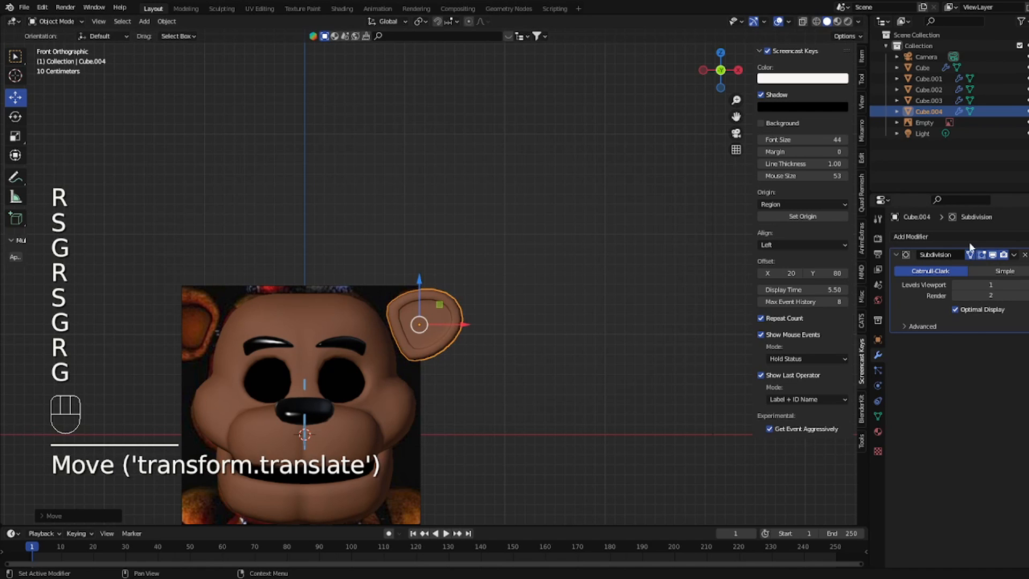
- Add a Mirror modifier on X to the ear, using the head object Cube as the mirror object
{"action": "left_click", "coordinate": [964, 238]}
{"action": "left_click", "coordinate": [824, 363]}
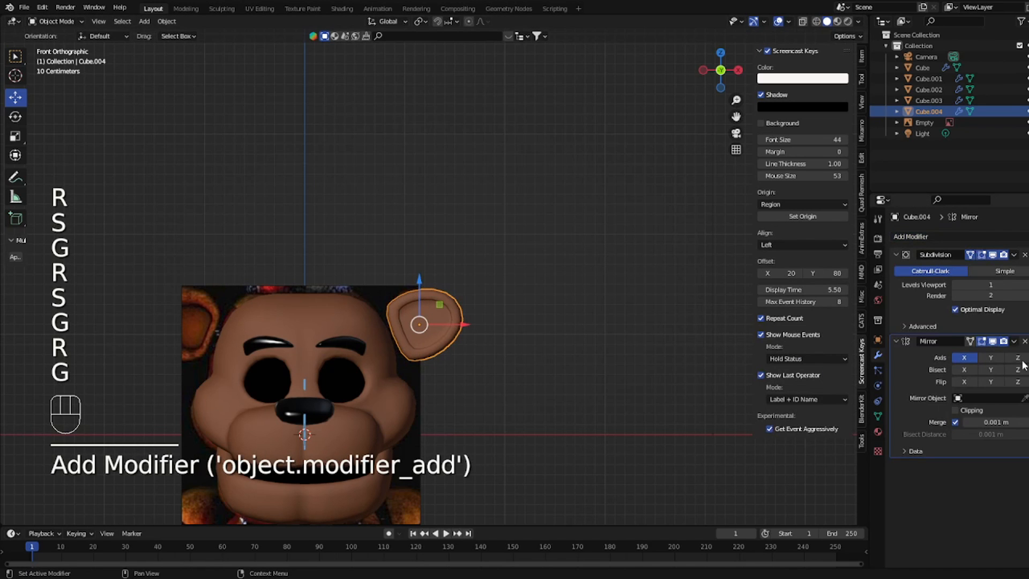
{"action": "left_click", "coordinate": [307, 301]}
- Select faces on the ear's inner rim and scale them to refine the rim's shape
{"action": "scroll", "coordinate": [478, 328], "scroll_direction": "up", "scroll_amount": 4}
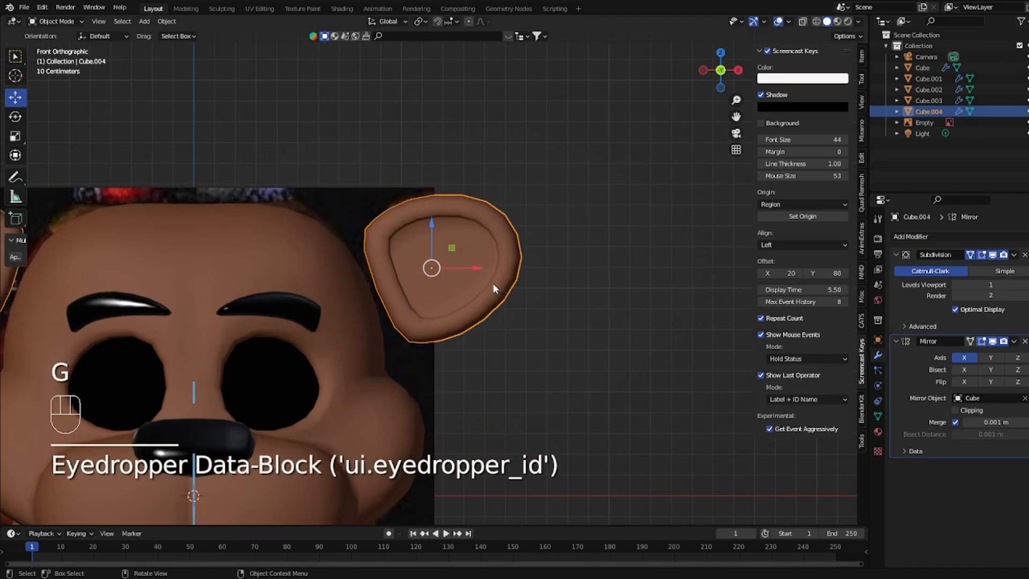
{"action": "key", "text": "Tab"}
{"action": "scroll", "coordinate": [499, 283], "scroll_direction": "up", "scroll_amount": 2}
{"action": "key", "text": "3"}
{"action": "left_click", "coordinate": [493, 156]}
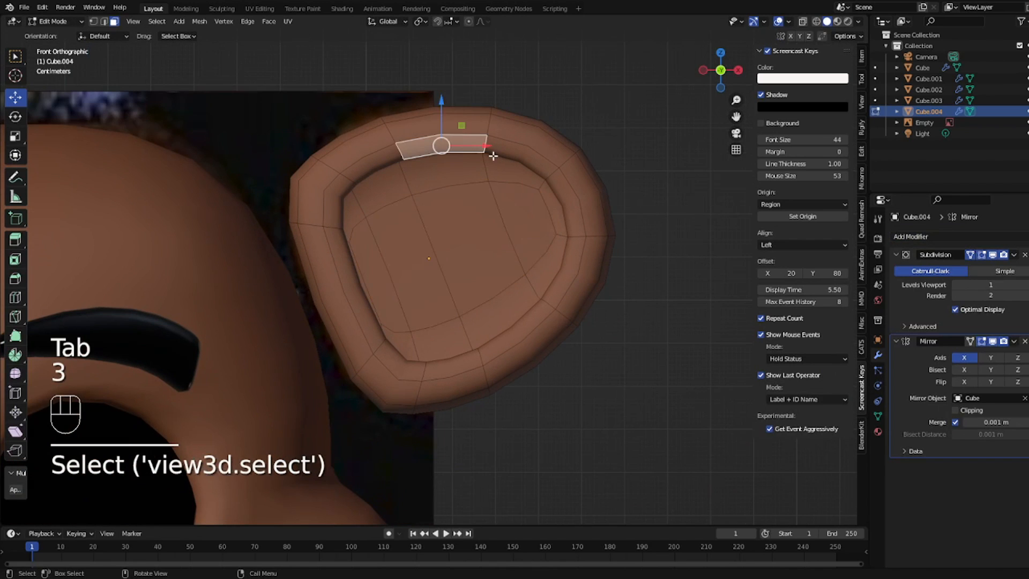
{"action": "key", "text": "s"}
{"action": "key", "text": "Tab"}
{"action": "scroll", "coordinate": [581, 306], "scroll_direction": "down", "scroll_amount": 6}
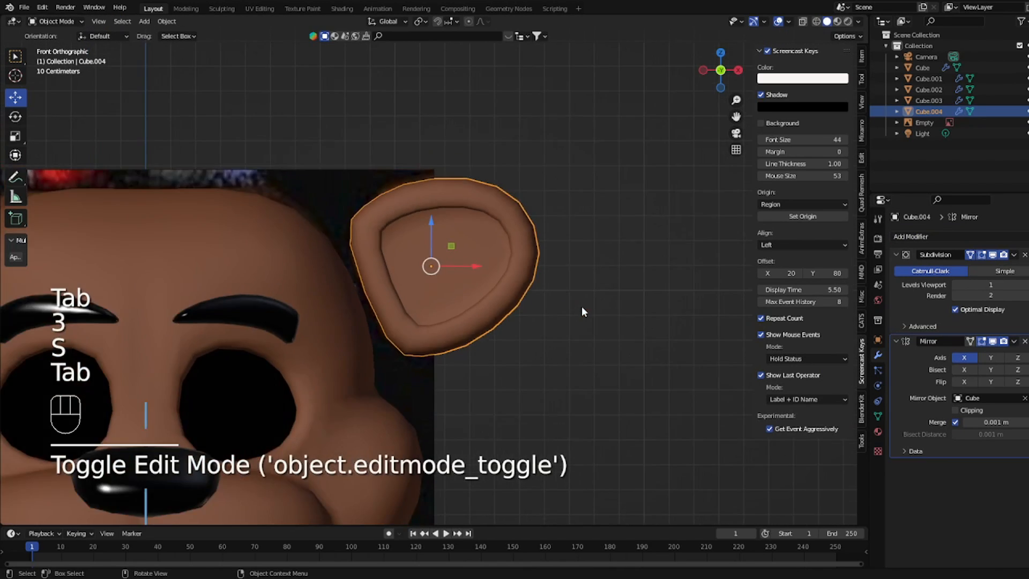
- Select the face loop running across the ear and adjust it with Shrink/Fatten
{"action": "key", "text": "Tab"}
{"action": "key", "text": "Tab"}
{"action": "key", "text": "Tab"}
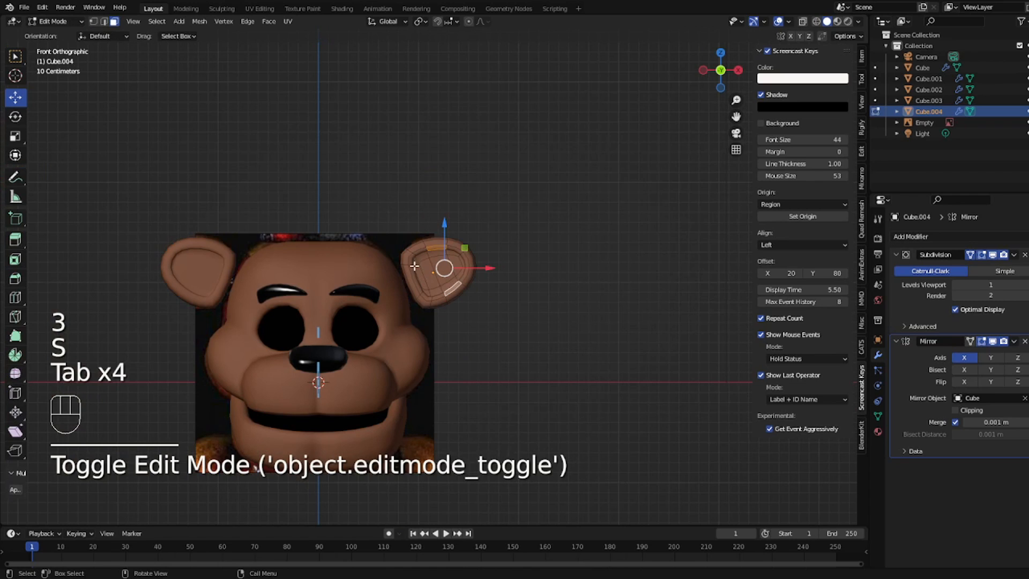
{"action": "key", "text": "3"}
{"action": "left_click", "coordinate": [418, 247], "text": "alt"}
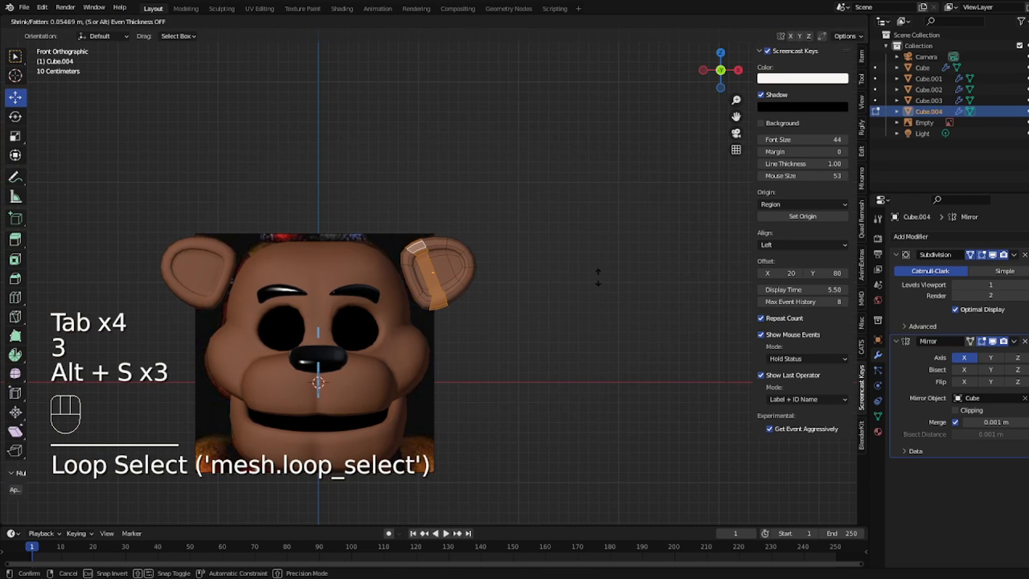
{"action": "key", "text": "Tab"}
{"action": "left_click", "coordinate": [526, 284]}
{"action": "key", "text": "Tab"}
{"action": "scroll", "coordinate": [571, 268], "scroll_direction": "up", "scroll_amount": 3}
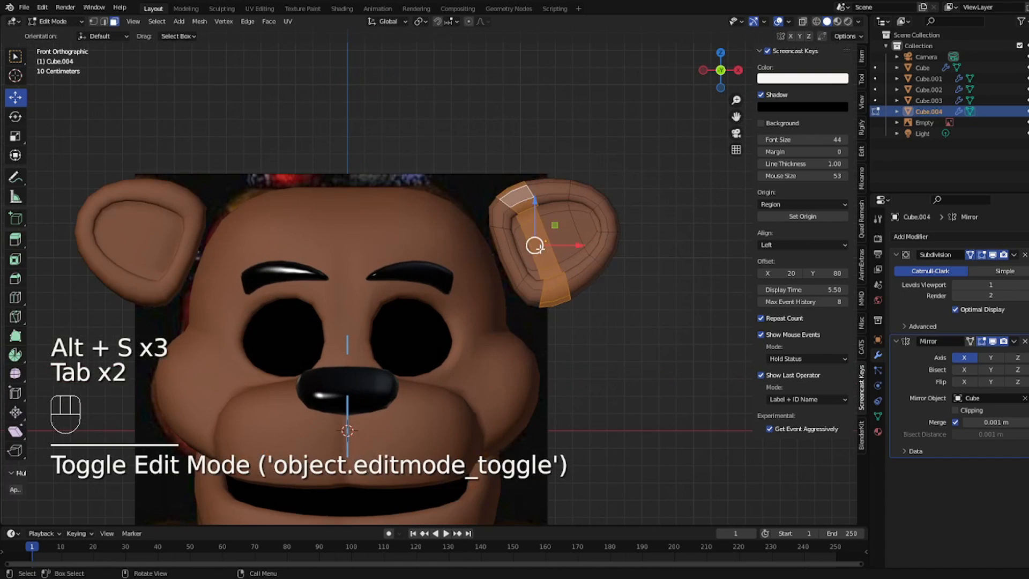
- Move individual inner rim faces of the ear in front view to even out its outline
{"action": "left_click", "coordinate": [528, 208]}
{"action": "key", "text": "g"}
{"action": "left_click", "coordinate": [523, 201]}
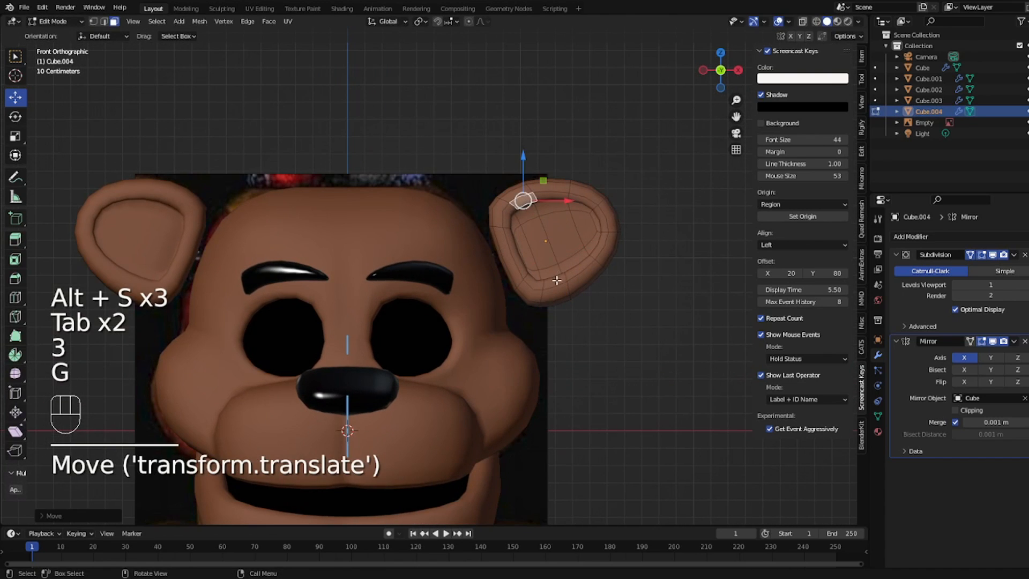
{"action": "key", "text": "g"}
{"action": "key", "text": "Tab"}
{"action": "left_click", "coordinate": [539, 279]}
- Move the ears along Y to line them up with the side of the head
{"action": "scroll", "coordinate": [539, 279], "scroll_direction": "down", "scroll_amount": 4}
{"action": "middle_click_drag", "start_coordinate": [576, 277], "coordinate": [436, 284]}
{"action": "key", "text": "g"}
{"action": "key", "text": "y"}
{"action": "left_click", "coordinate": [424, 269]}
- Hide the ears and select the faces on the side of the head where the ear attaches
{"action": "left_click", "coordinate": [406, 264]}
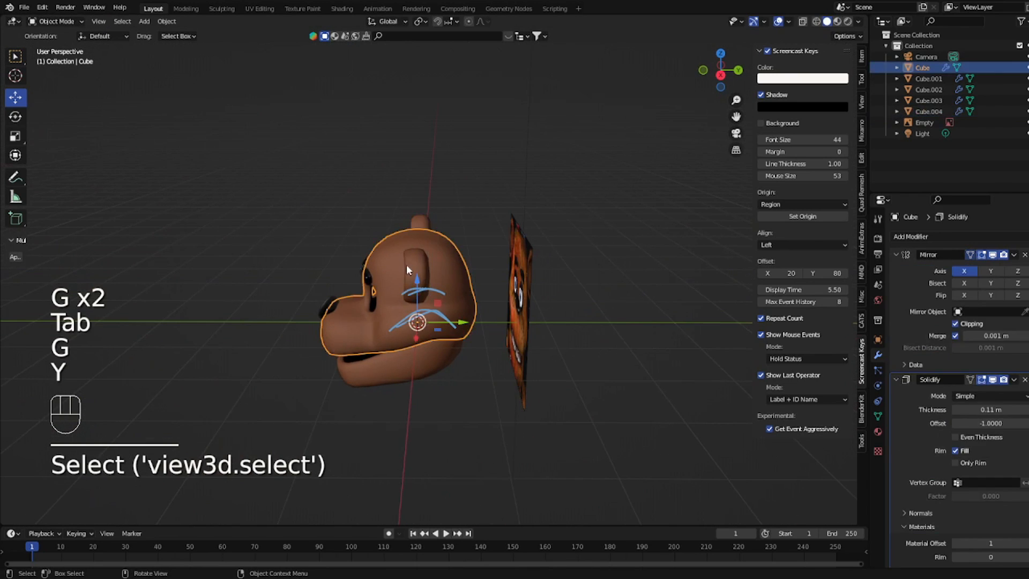
{"action": "key", "text": "h"}
{"action": "key", "text": "Tab"}
{"action": "key", "text": "c"}
{"action": "mouse_move", "coordinate": [431, 282]}
{"action": "middle_mouse_down"}
{"action": "mouse_move", "coordinate": [414, 269]}
{"action": "mouse_move", "coordinate": [536, 284]}
{"action": "middle_mouse_up"}
{"action": "right_click", "coordinate": [414, 267]}
- Inset the selected head faces, scale the inset along X and Y, and delete it to cut an ear hole
{"action": "key", "text": "i"}
{"action": "left_click", "coordinate": [553, 282]}
{"action": "key", "text": "s"}
{"action": "key", "text": "x"}
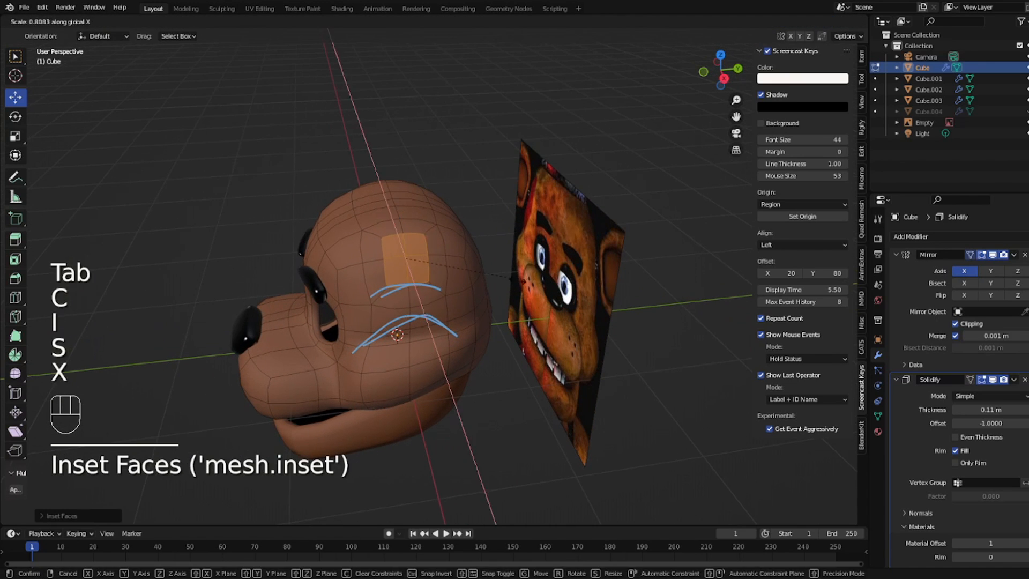
{"action": "key", "text": "y"}
{"action": "left_click", "coordinate": [555, 294]}
{"action": "key", "text": "3"}
{"action": "right_click", "coordinate": [555, 294]}
{"action": "left_click", "coordinate": [555, 294]}
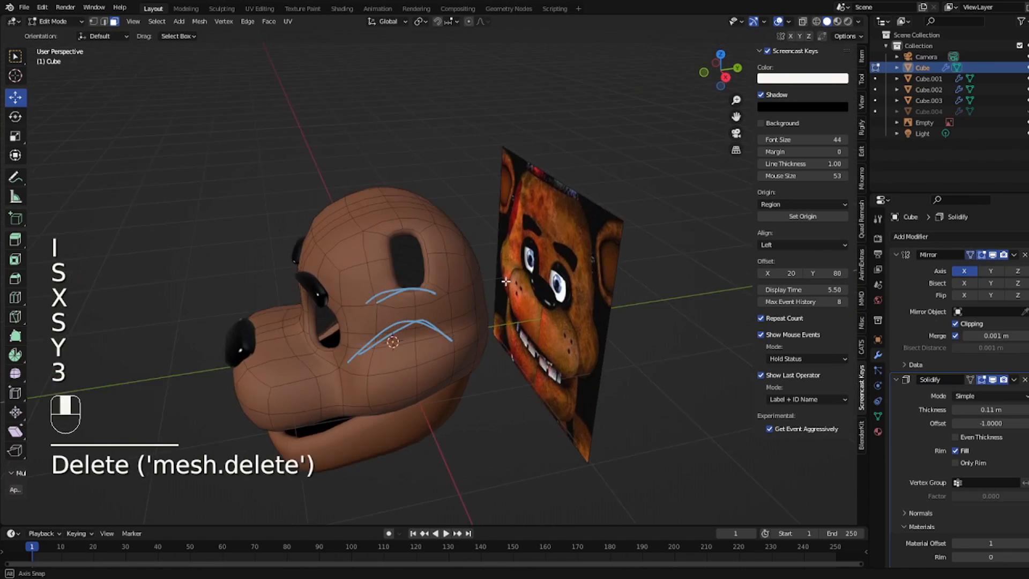
- Unhide the ears, then move and rotate them in front view over the large ear holes
{"action": "key", "text": "Tab"}
{"action": "middle_click_drag", "start_coordinate": [555, 294], "coordinate": [664, 285]}
{"action": "key", "text": "alt+h"}
{"action": "left_click", "coordinate": [643, 247]}
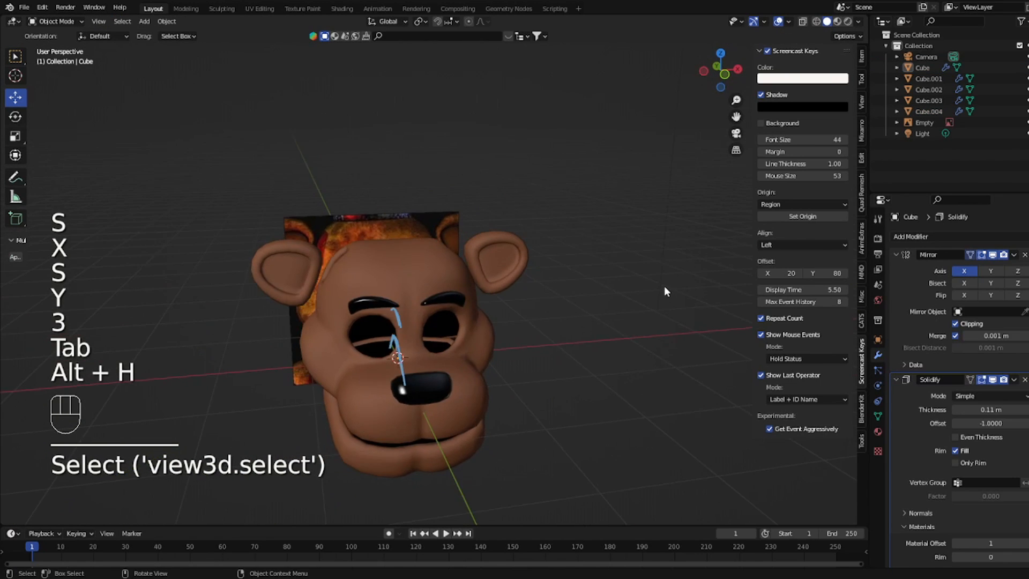
{"action": "key", "text": "KP_1"}
{"action": "left_click", "coordinate": [476, 254]}
{"action": "key", "text": "g"}
{"action": "left_click", "coordinate": [530, 232]}
{"action": "key", "text": "r"}
{"action": "key", "text": "g"}
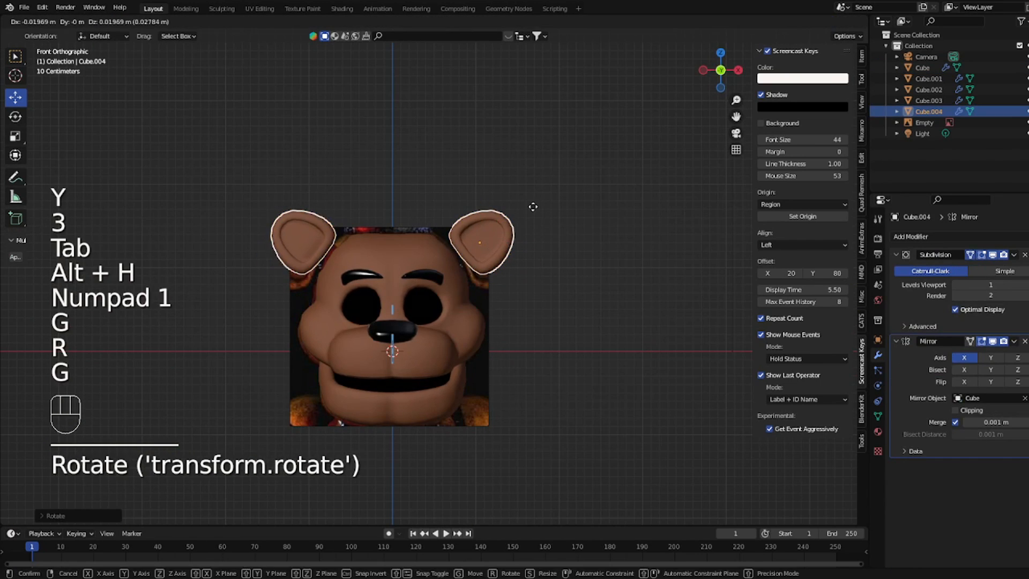
{"action": "left_click", "coordinate": [534, 208]}
{"action": "left_click", "coordinate": [619, 267]}
{"action": "middle_click_drag", "start_coordinate": [620, 268], "coordinate": [580, 286]}
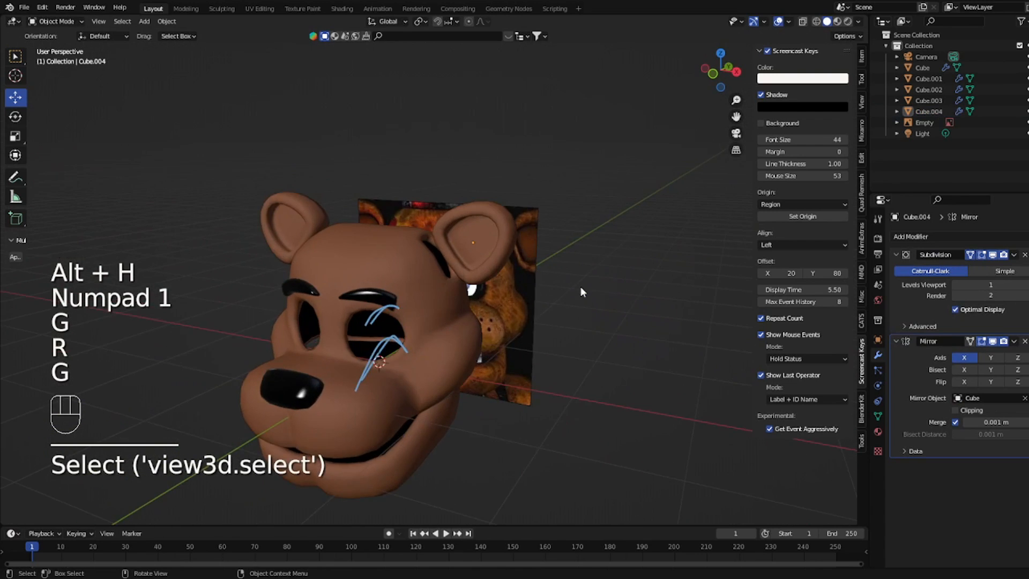
- Undo the ear repositioning and the ear holes, back to the uncut head with the ears hidden
{"action": "key", "text": "KP_1"}
{"action": "key", "text": "ctrl+z"}
{"action": "key", "text": "ctrl+z"}
{"action": "key", "text": "ctrl+z"}
{"action": "key", "text": "ctrl+z"}
{"action": "key", "text": "ctrl+z"}
{"action": "key", "text": "ctrl+z"}
{"action": "key", "text": "ctrl+z"}
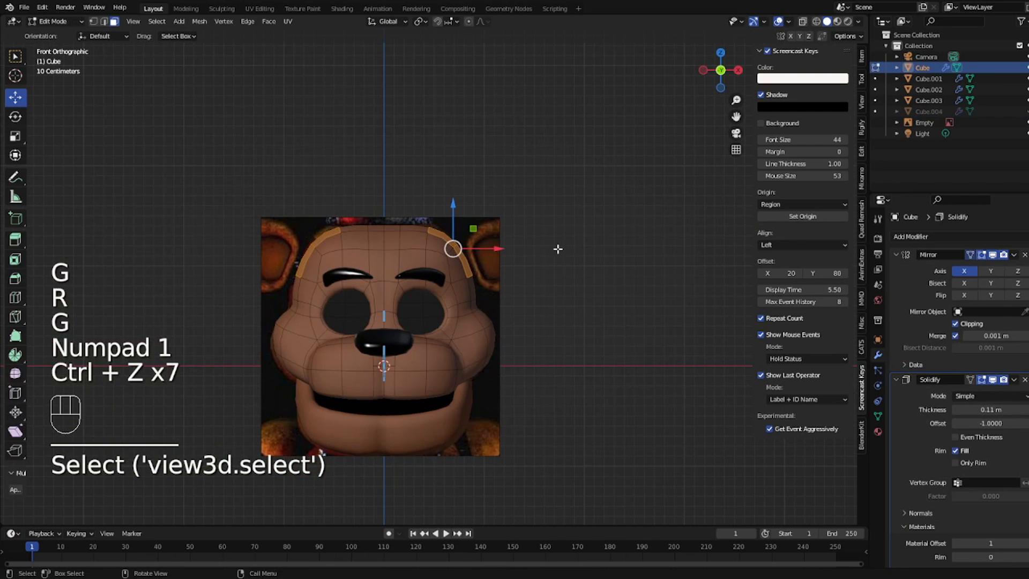
- Move the reference image along X to about 1.2 m, clear of the head's side
{"action": "key", "text": "Tab"}
{"action": "left_click", "coordinate": [485, 251]}
{"action": "key", "text": "g"}
{"action": "key", "text": "x"}
{"action": "left_click", "coordinate": [612, 240]}
{"action": "left_click", "coordinate": [597, 149]}
- Inset a single face on the side of the head, scale it along Y and delete it to cut a small ear hole
{"action": "key", "text": "Tab"}
{"action": "middle_click_drag", "start_coordinate": [596, 149], "coordinate": [415, 274]}
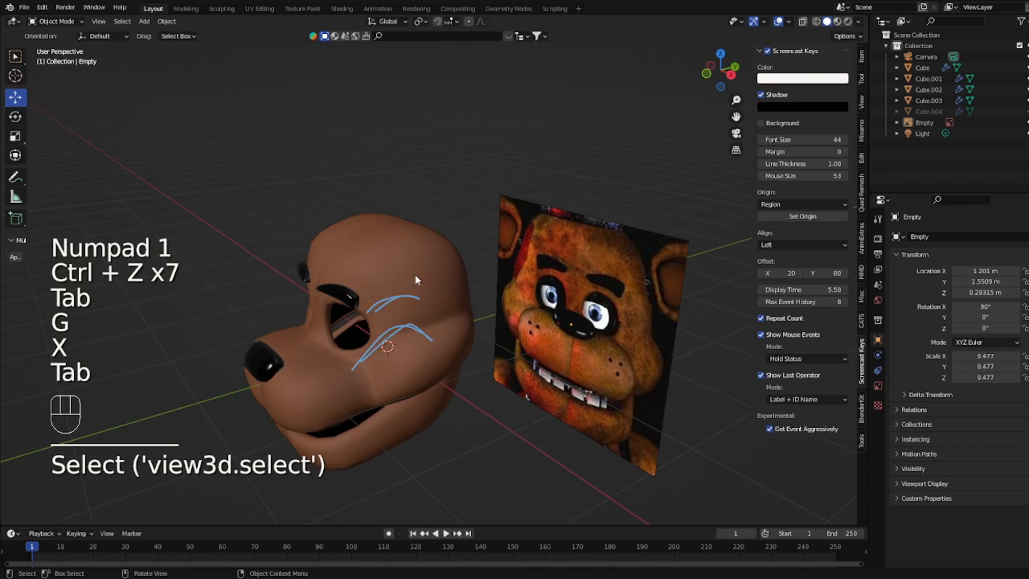
{"action": "left_click", "coordinate": [431, 282]}
{"action": "key", "text": "Tab"}
{"action": "key", "text": "Tab"}
{"action": "key", "text": "Tab"}
{"action": "key", "text": "3"}
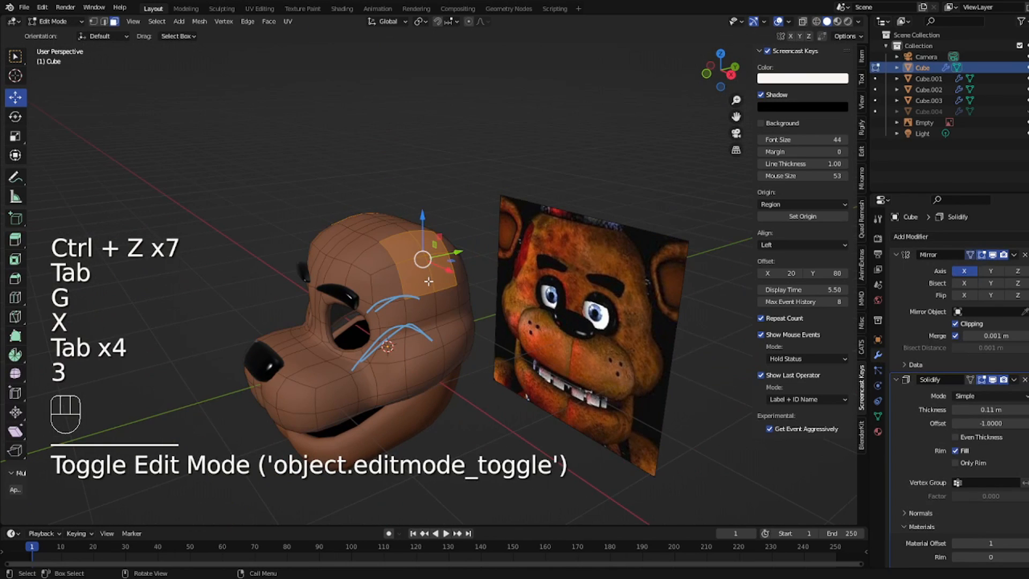
{"action": "left_click", "coordinate": [432, 275]}
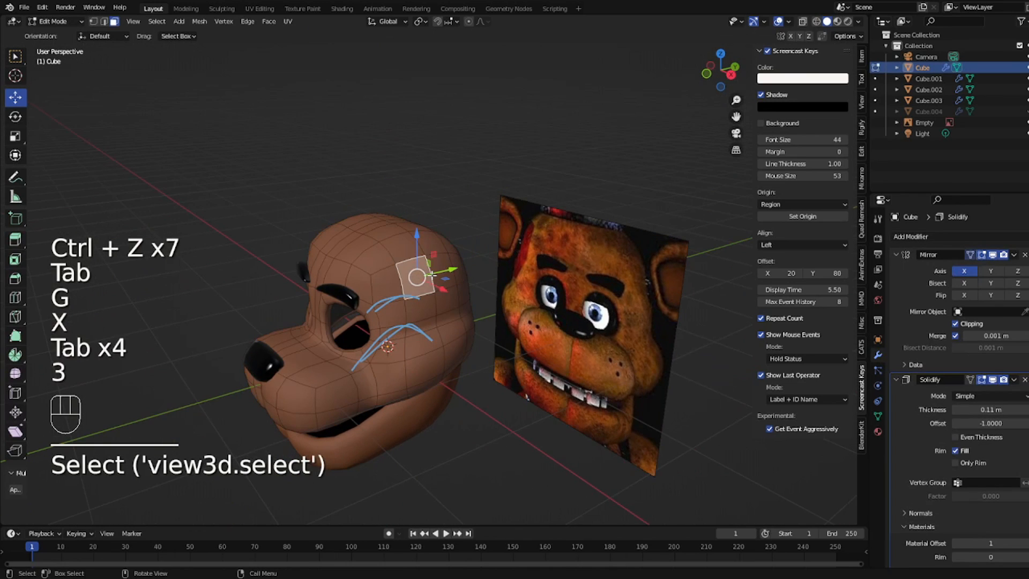
{"action": "left_click", "coordinate": [519, 265]}
{"action": "key", "text": "s"}
{"action": "key", "text": "y"}
{"action": "left_click", "coordinate": [471, 270]}
{"action": "right_click", "coordinate": [538, 285]}
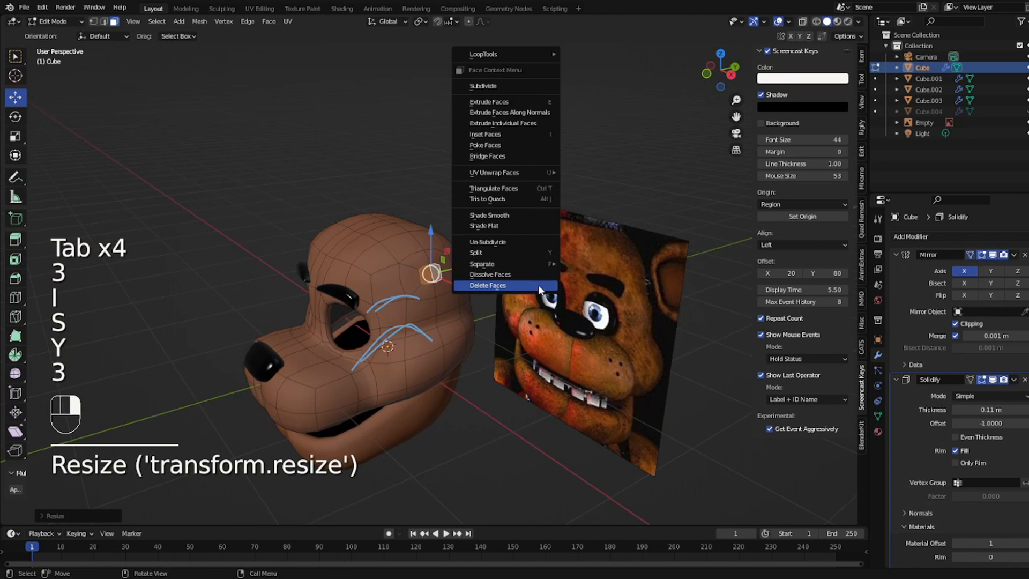
{"action": "left_click", "coordinate": [537, 286]}
- Unhide the ears and reposition them beside the head in front view
{"action": "key", "text": "Tab"}
{"action": "middle_click_drag", "start_coordinate": [535, 284], "coordinate": [496, 275]}
{"action": "key", "text": "alt+h"}
{"action": "left_click", "coordinate": [477, 201]}
{"action": "middle_click_drag", "start_coordinate": [478, 200], "coordinate": [585, 180]}
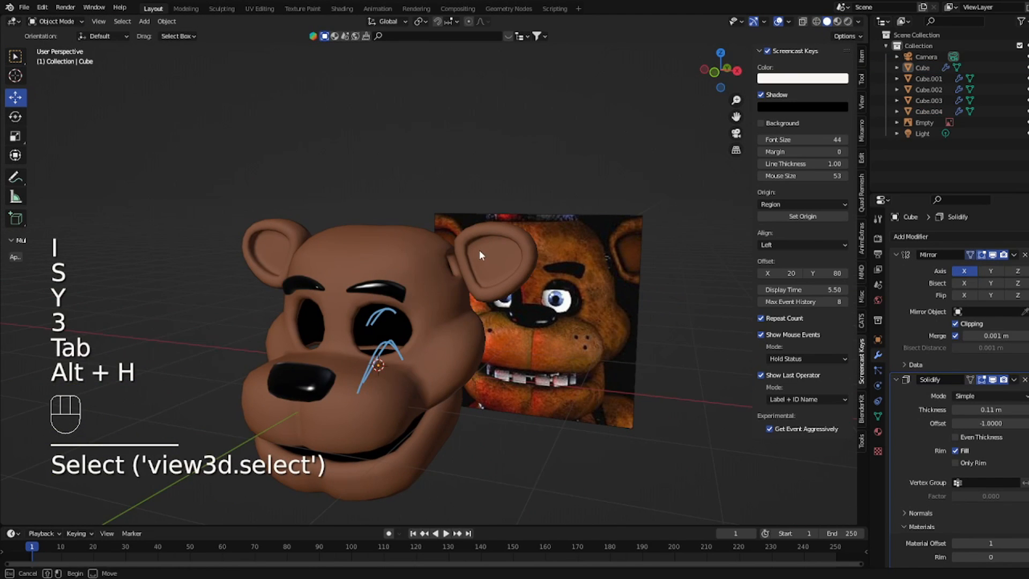
{"action": "key", "text": "KP_1"}
{"action": "key", "text": "g"}
{"action": "middle_click_drag", "start_coordinate": [477, 246], "coordinate": [398, 276]}
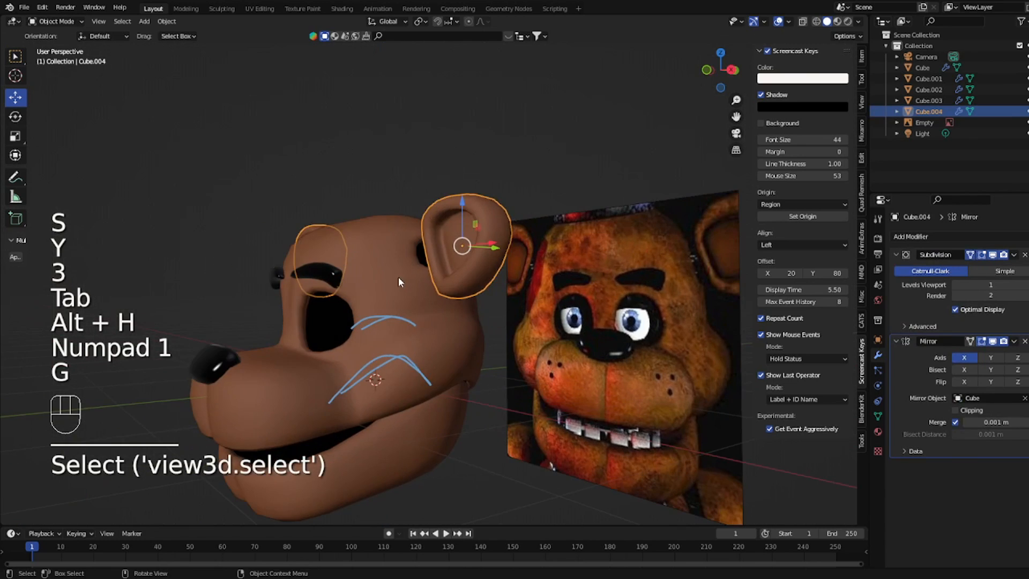
- Select an edge of the head's ear hole and lower it along Z by about 0.1 m
{"action": "key", "text": "Tab"}
{"action": "key", "text": "2"}
{"action": "left_click", "coordinate": [452, 255]}
{"action": "middle_click_drag", "start_coordinate": [452, 255], "coordinate": [509, 322]}
{"action": "key", "text": "g"}
{"action": "key", "text": "z"}
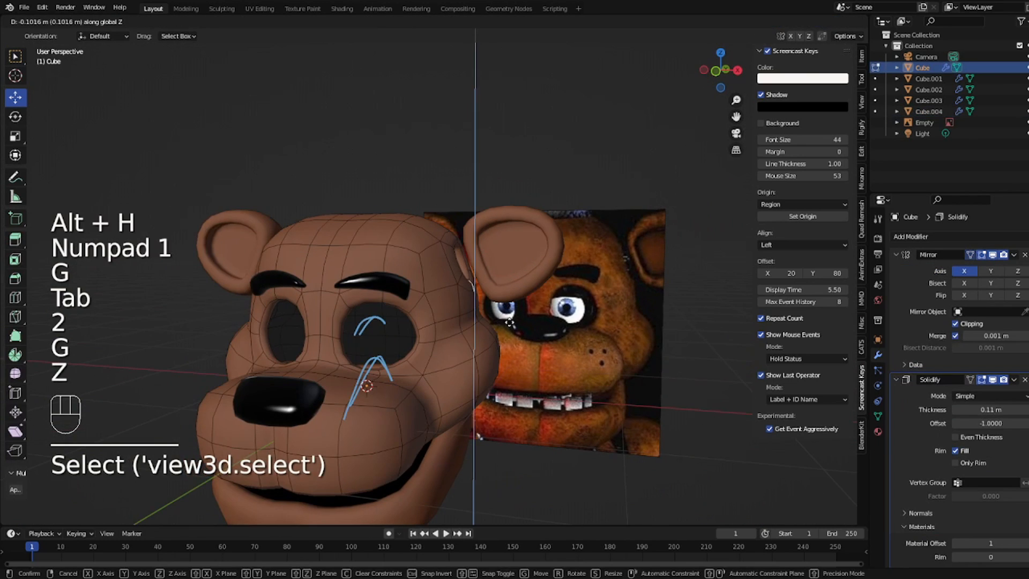
{"action": "left_click", "coordinate": [510, 319]}
- Move the ears closer to the head in front view and rotate them to fit over the ear holes
{"action": "key", "text": "Tab"}
{"action": "left_click", "coordinate": [514, 276]}
{"action": "key", "text": "KP_1"}
{"action": "key", "text": "g"}
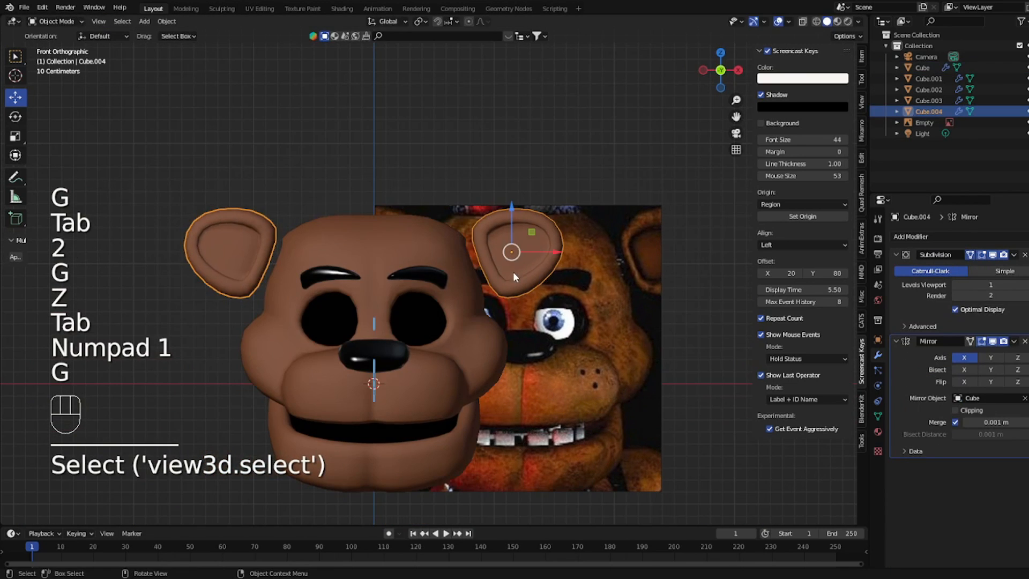
{"action": "key", "text": "g"}
{"action": "left_click", "coordinate": [528, 263]}
{"action": "key", "text": "r"}
{"action": "left_click", "coordinate": [528, 193]}
- Move the reference image along X to about 2.11 m so it sits beside the head, and deselect it
{"action": "left_click", "coordinate": [586, 322]}
{"action": "key", "text": "g"}
{"action": "key", "text": "x"}
{"action": "left_click", "coordinate": [680, 322]}
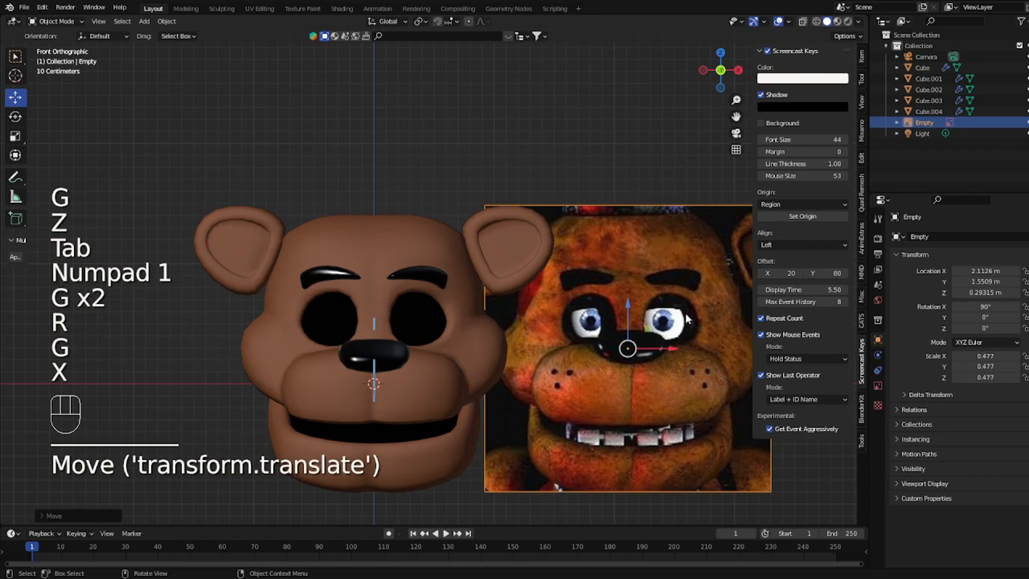
{"action": "scroll", "coordinate": [529, 192], "scroll_direction": "down", "scroll_amount": 4}
{"action": "left_click", "coordinate": [529, 192]}
{"action": "scroll", "coordinate": [532, 208], "scroll_direction": "up", "scroll_amount": 3}
{"action": "key", "text": "shift+a"}
{"action": "mouse_move", "coordinate": [533, 210]}
{"action": "left_click", "coordinate": [586, 219]}
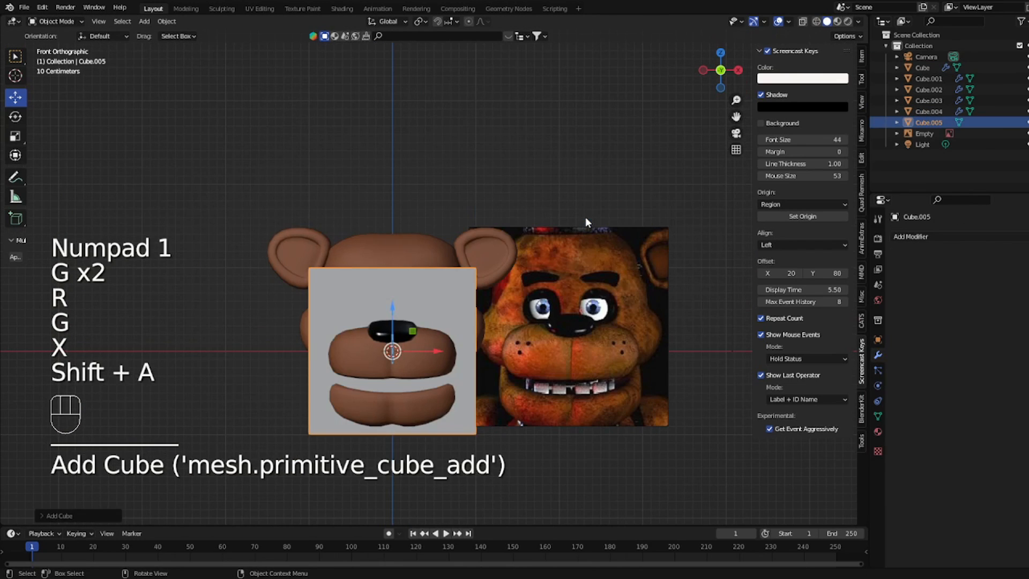
{"action": "key", "text": "ctrl+z"}
- Replace the newly added cube with a cylinder that has 18 vertices
{"action": "key", "text": "shift+a"}
{"action": "mouse_move", "coordinate": [585, 217]}
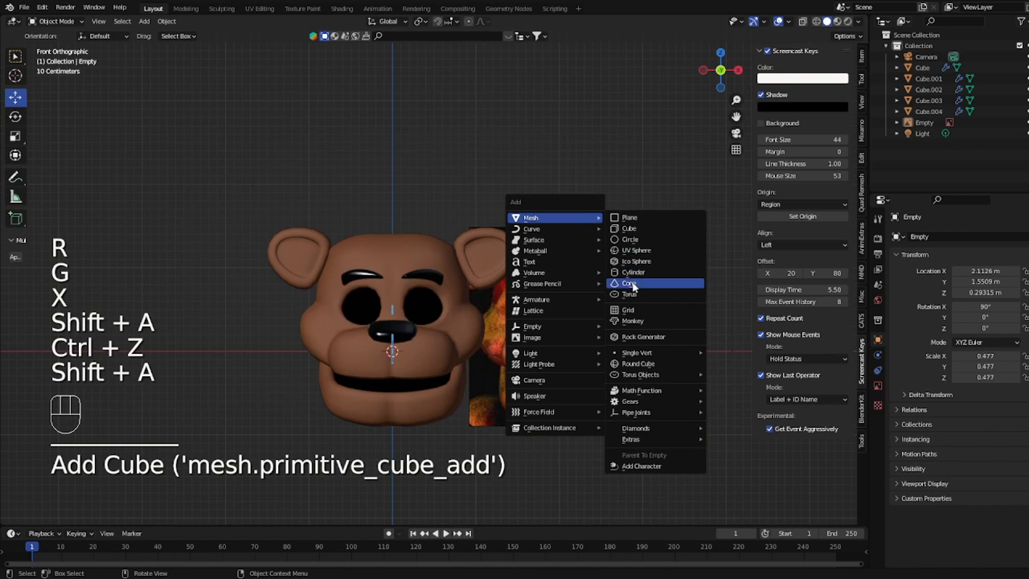
{"action": "left_click", "coordinate": [616, 285]}
{"action": "key", "text": "g"}
{"action": "key", "text": "z"}
{"action": "right_click", "coordinate": [27, 546]}
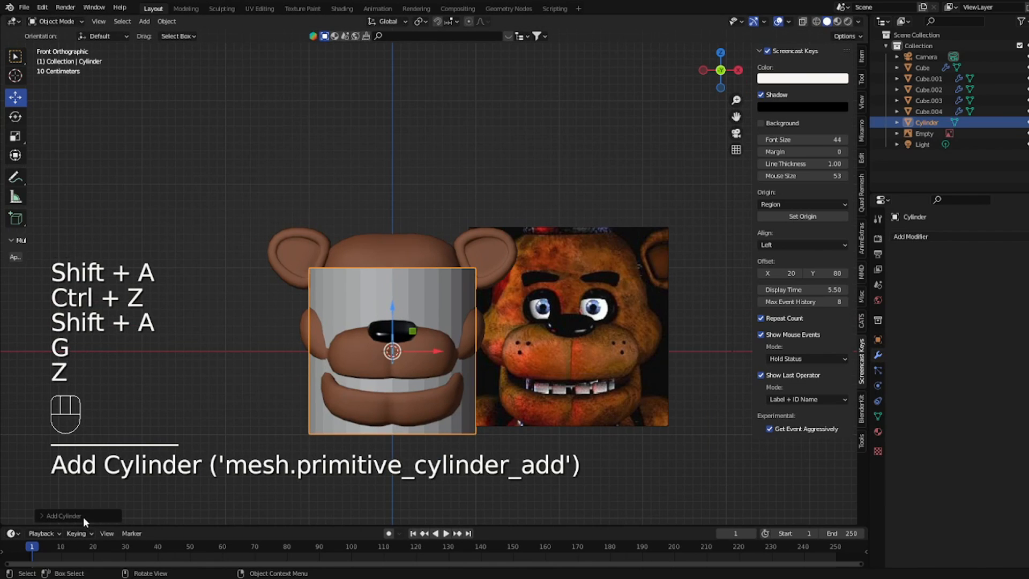
{"action": "left_click", "coordinate": [64, 515]}
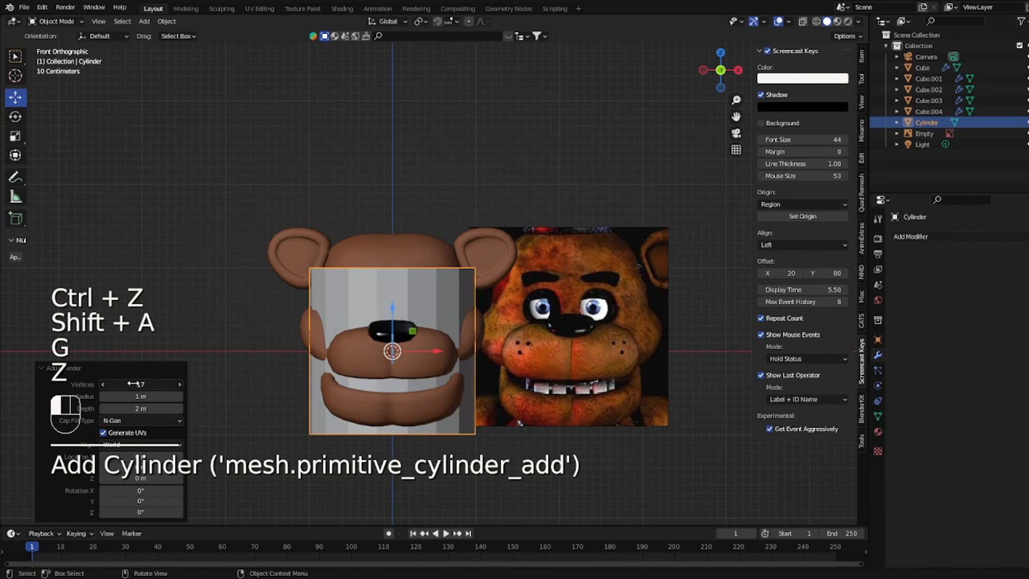
- Flatten the cylinder along Z, raise it to the top of the head and shrink it into a small disc
{"action": "key", "text": "s"}
{"action": "key", "text": "z"}
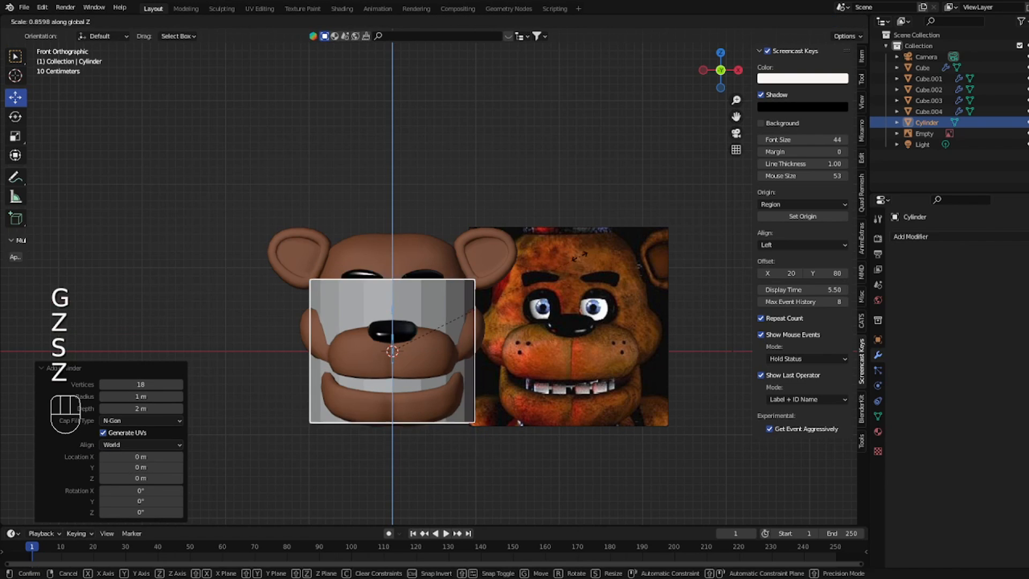
{"action": "left_click", "coordinate": [461, 369]}
{"action": "key", "text": "g"}
{"action": "key", "text": "z"}
{"action": "left_click", "coordinate": [460, 254]}
{"action": "key", "text": "s"}
{"action": "key", "text": "z"}
{"action": "left_click", "coordinate": [432, 245]}
{"action": "key", "text": "s"}
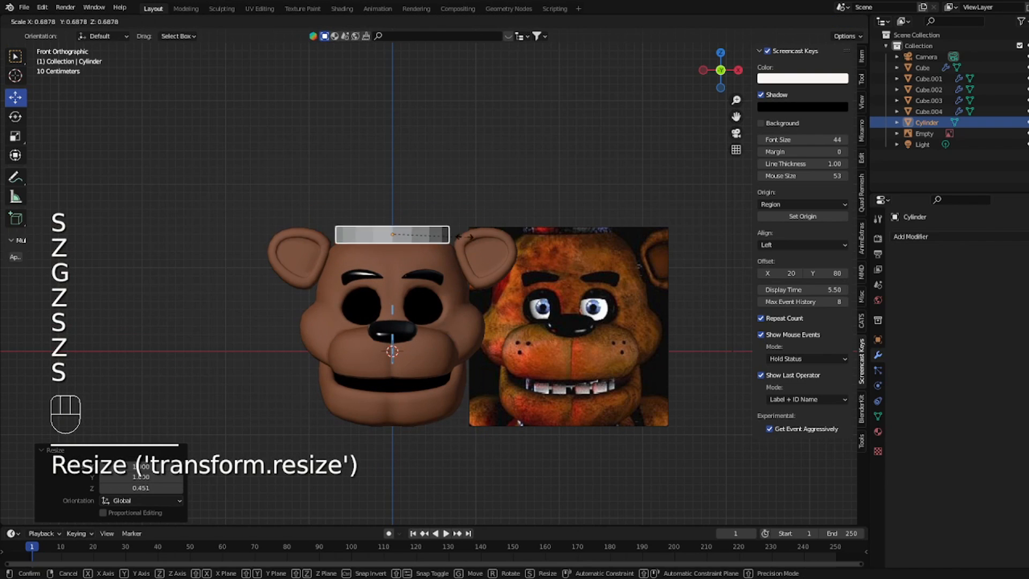
- Add an Edge Split modifier to the disc and shade it smooth
{"action": "left_click", "coordinate": [960, 235]}
{"action": "left_click", "coordinate": [823, 327]}
{"action": "right_click", "coordinate": [667, 185]}
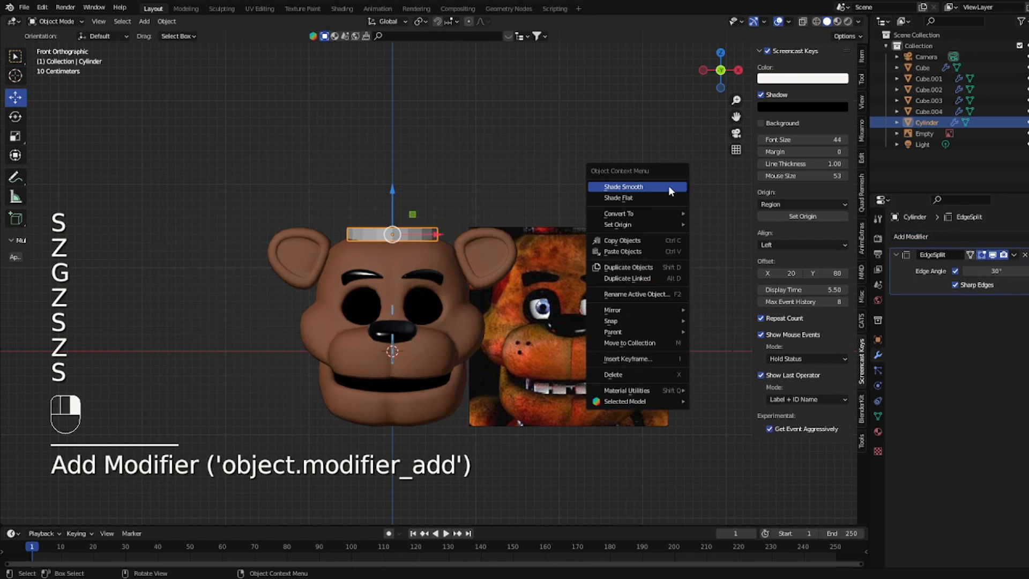
{"action": "left_click", "coordinate": [667, 186]}
- Adjust the disc's overall scale to suit a hat brim on top of the head
{"action": "middle_click_drag", "start_coordinate": [668, 185], "coordinate": [485, 270]}
{"action": "key", "text": "s"}
{"action": "left_click", "coordinate": [476, 268]}
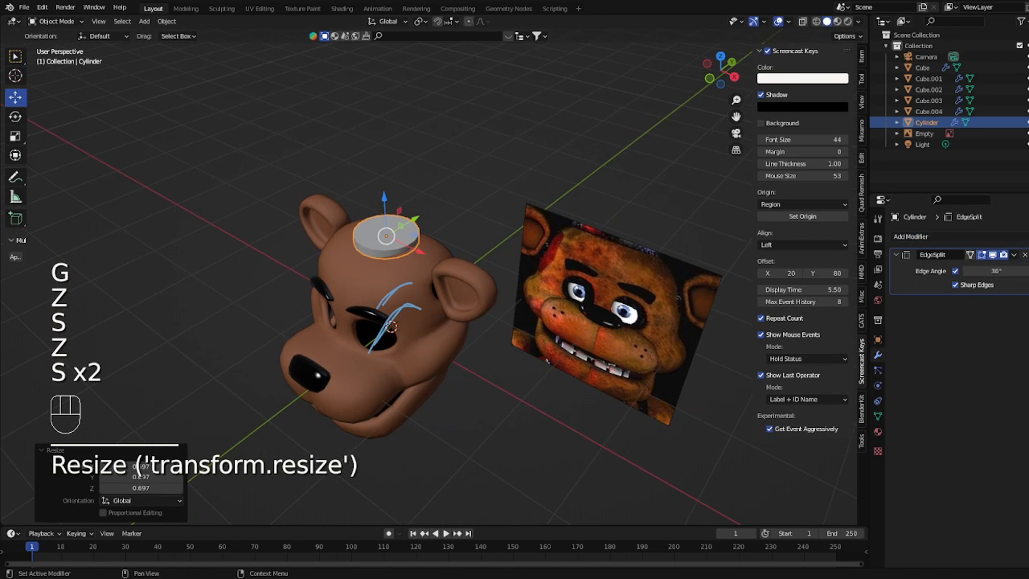
{"action": "key", "text": "Tab"}
{"action": "middle_click_drag", "start_coordinate": [482, 225], "coordinate": [464, 208]}
{"action": "key", "text": "3"}
{"action": "key", "text": "Tab"}
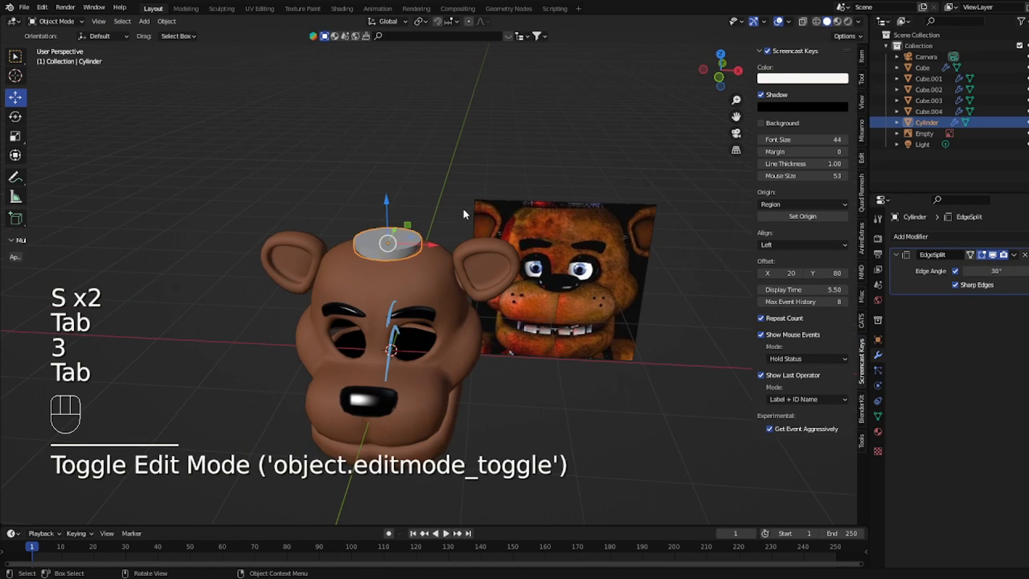
{"action": "key", "text": "s"}
{"action": "left_click", "coordinate": [488, 213]}
- Inset the disc's top face by about 0.25 m and extrude it upward about 0.7 m to form the hat's crown
{"action": "key", "text": "Tab"}
{"action": "key", "text": "3"}
{"action": "left_click", "coordinate": [390, 238]}
{"action": "key", "text": "i"}
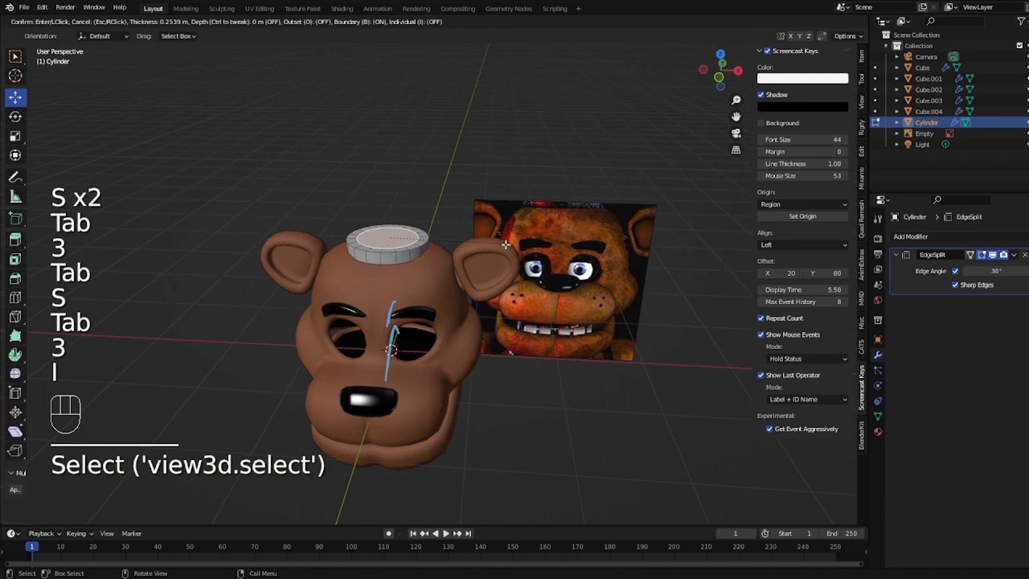
{"action": "left_click", "coordinate": [504, 241]}
{"action": "key", "text": "e"}
{"action": "left_click", "coordinate": [504, 182]}
- Widen the crown's top face, adjust its height along Z and leave mesh editing
{"action": "key", "text": "s"}
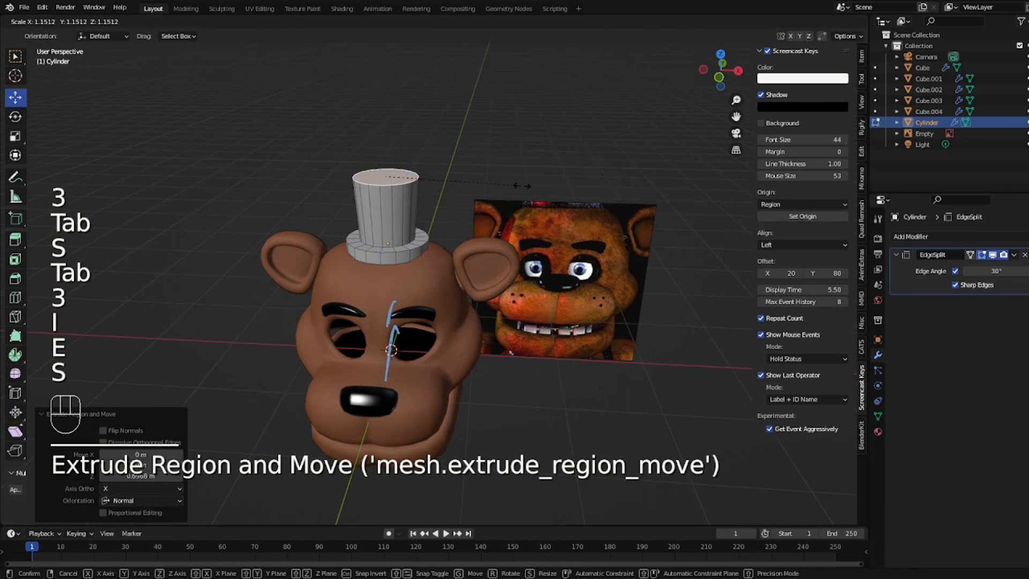
{"action": "left_click", "coordinate": [504, 183]}
{"action": "key", "text": "g"}
{"action": "key", "text": "z"}
{"action": "left_click", "coordinate": [503, 181]}
{"action": "key", "text": "s"}
{"action": "left_click", "coordinate": [503, 178]}
{"action": "key", "text": "Tab"}
{"action": "middle_click_drag", "start_coordinate": [502, 171], "coordinate": [516, 156]}
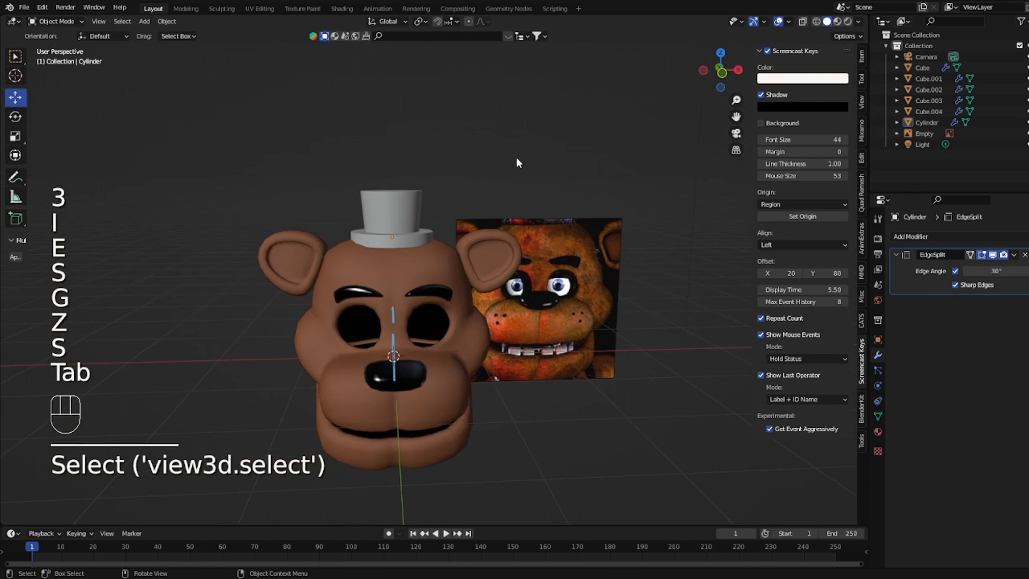
- Examine the hat from the front and up close, checking its shape and the brim's edge loop
{"action": "key", "text": "KP_1"}
{"action": "middle_click_drag", "start_coordinate": [457, 203], "coordinate": [539, 204], "text": "shift"}
{"action": "scroll", "coordinate": [538, 204], "scroll_direction": "up", "scroll_amount": 2}
{"action": "left_click", "coordinate": [522, 194]}
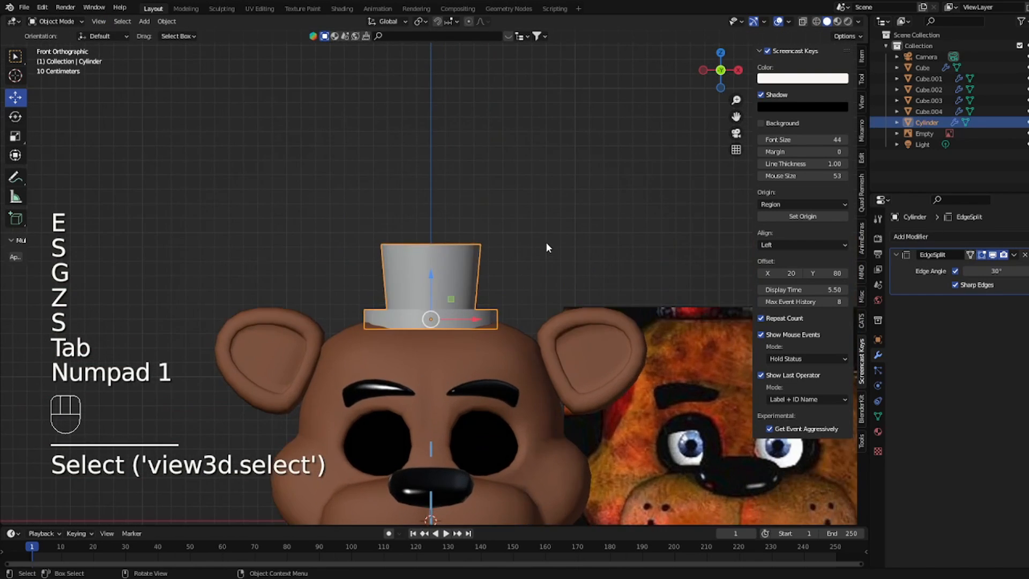
{"action": "middle_click_drag", "start_coordinate": [545, 242], "coordinate": [420, 315]}
{"action": "scroll", "coordinate": [470, 378], "scroll_direction": "up", "scroll_amount": 3}
{"action": "key", "text": "Tab"}
{"action": "key", "text": "2"}
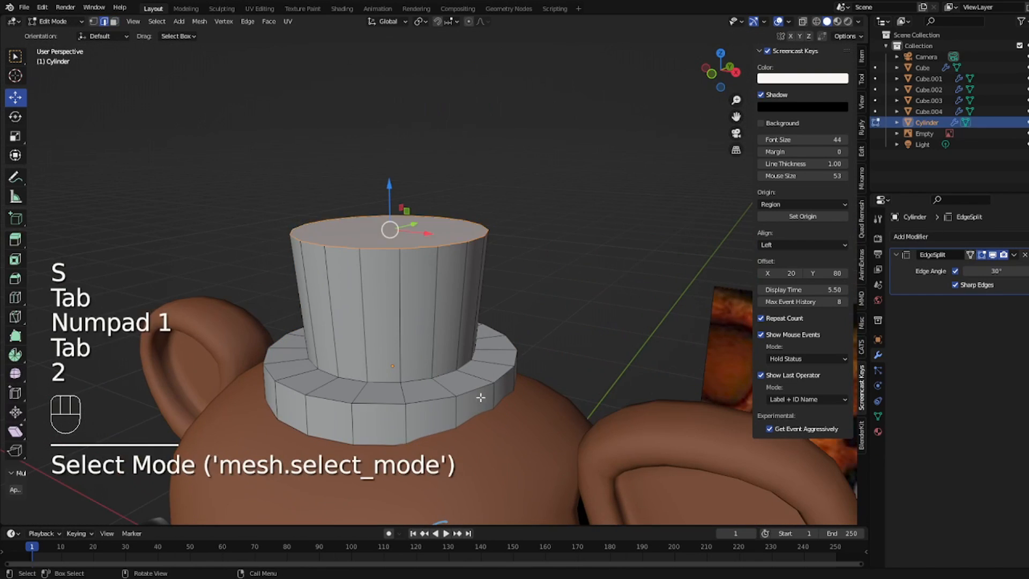
{"action": "left_click", "coordinate": [546, 369], "text": "alt"}
{"action": "key", "text": "Tab"}
{"action": "scroll", "coordinate": [551, 318], "scroll_direction": "down", "scroll_amount": 4}
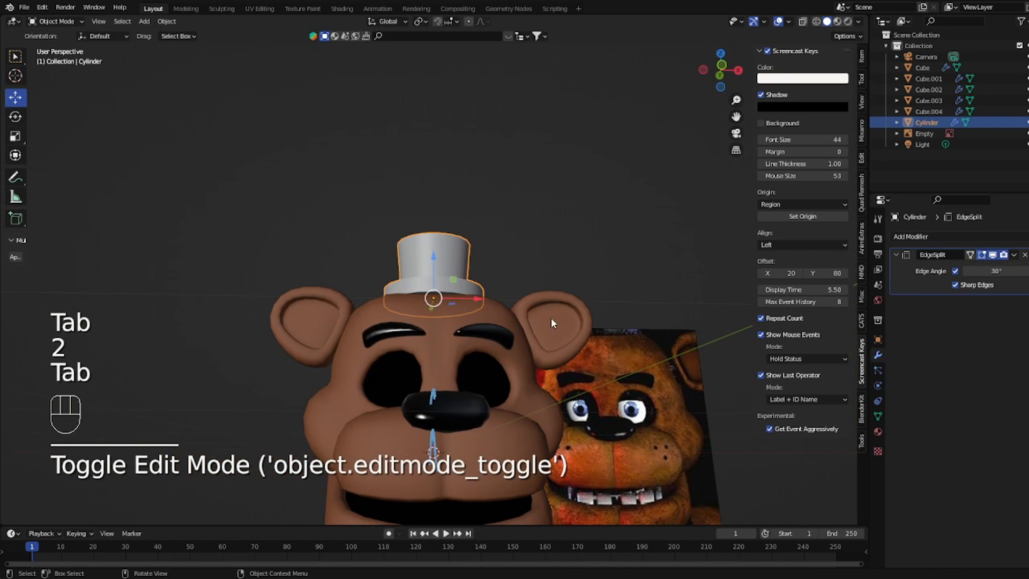
- Link the eyebrows' black material to the hat and view it on the head
{"action": "left_click", "coordinate": [491, 330], "text": "shift"}
{"action": "key", "text": "ctrl+l"}
{"action": "left_click", "coordinate": [491, 329]}
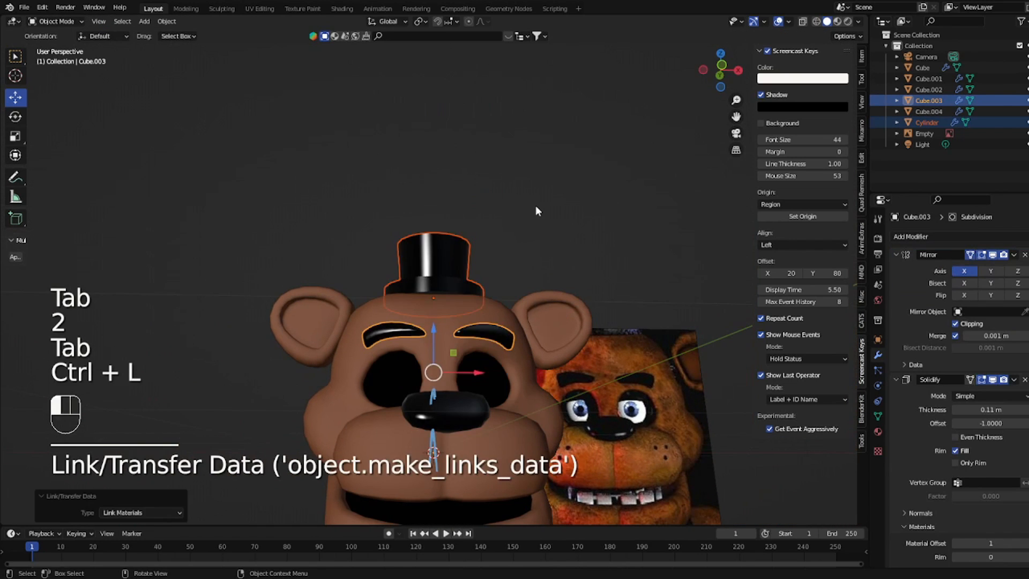
{"action": "key", "text": "KP_1"}
{"action": "left_click", "coordinate": [536, 204]}
{"action": "middle_click_drag", "start_coordinate": [511, 268], "coordinate": [473, 220]}
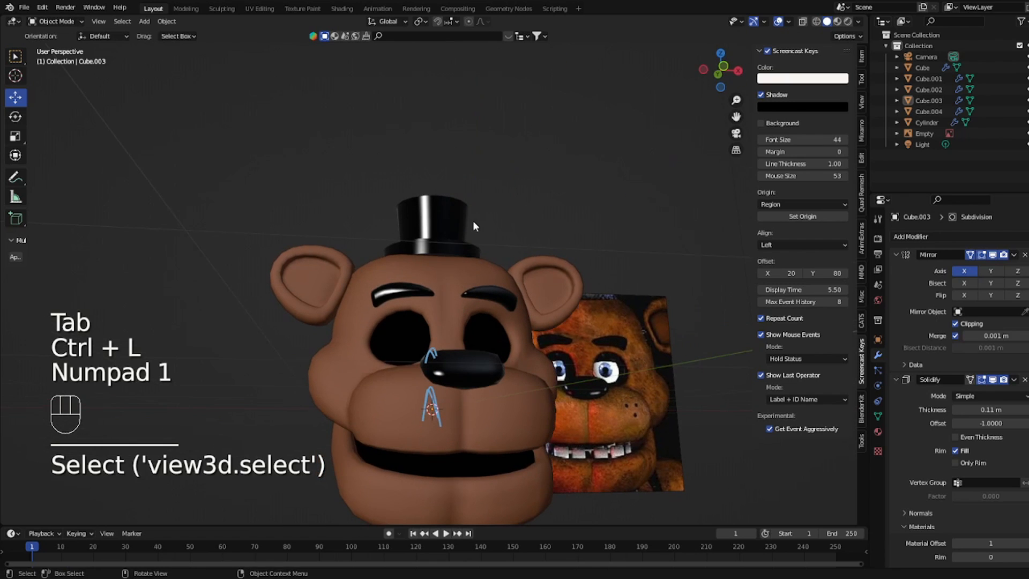
- Try replacing the hat's Edge Split modifier with a Bevel modifier
{"action": "left_click", "coordinate": [462, 225]}
{"action": "left_click", "coordinate": [1024, 255]}
{"action": "left_click", "coordinate": [941, 236]}
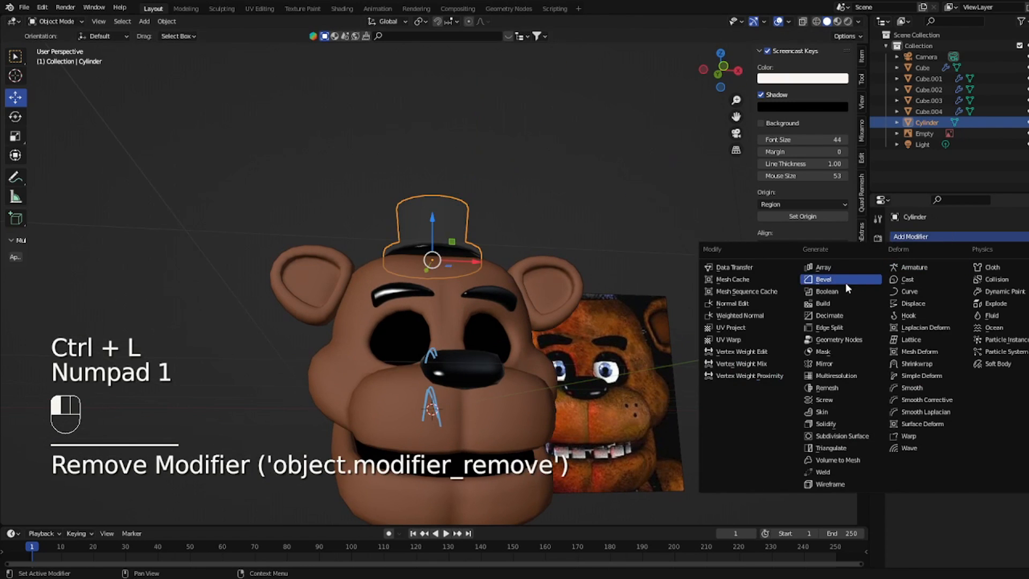
{"action": "left_click", "coordinate": [823, 279]}
{"action": "middle_click_drag", "start_coordinate": [632, 225], "coordinate": [506, 249]}
{"action": "left_click", "coordinate": [560, 221]}
{"action": "scroll", "coordinate": [538, 226], "scroll_direction": "up", "scroll_amount": 5}
{"action": "left_click", "coordinate": [506, 249]}
- Try adding loop cuts around the hat's brim and close to the crown's top edge
{"action": "key", "text": "Tab"}
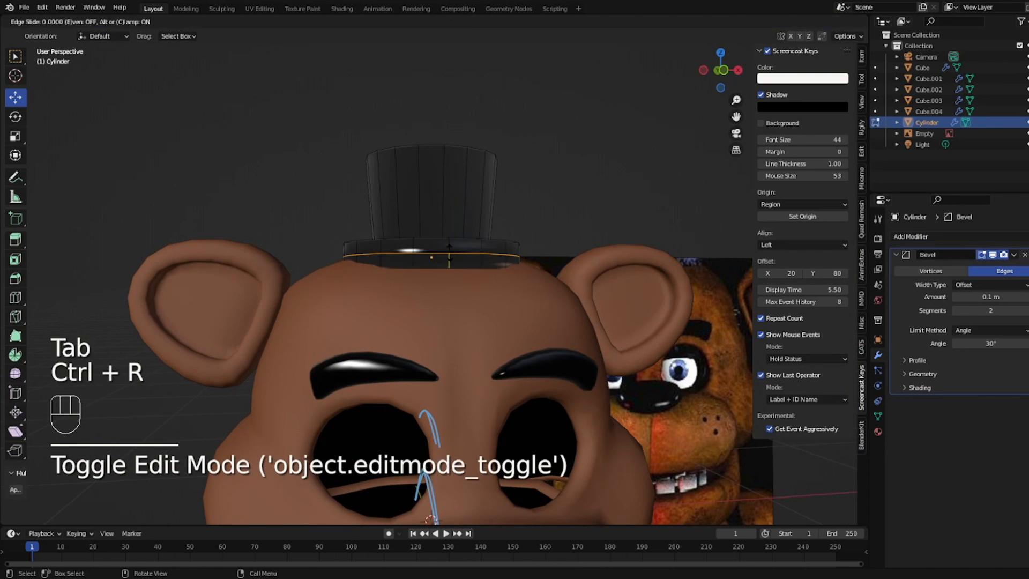
{"action": "left_click", "coordinate": [449, 253]}
{"action": "key", "text": "Tab"}
{"action": "left_click", "coordinate": [561, 195]}
{"action": "key", "text": "Tab"}
{"action": "middle_click_drag", "start_coordinate": [560, 195], "coordinate": [438, 234]}
{"action": "key", "text": "ctrl+r"}
{"action": "left_click", "coordinate": [437, 186]}
{"action": "left_click", "coordinate": [438, 145]}
{"action": "key", "text": "Tab"}
{"action": "key", "text": "Tab"}
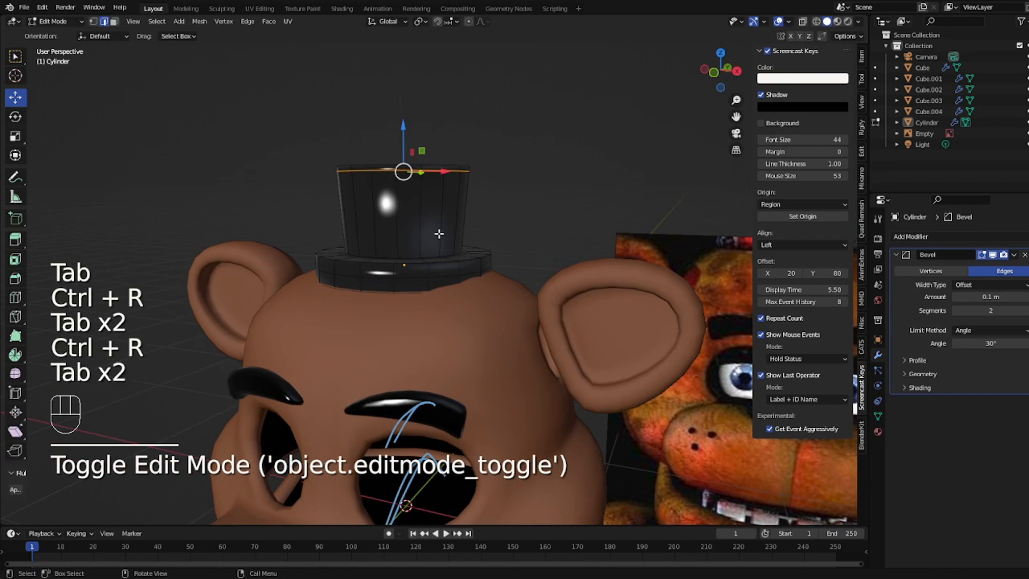
- Try adding another loop cut close to the base of the hat's crown
{"action": "key", "text": "ctrl+r"}
{"action": "left_click", "coordinate": [439, 234]}
{"action": "left_click", "coordinate": [438, 272]}
{"action": "key", "text": "Tab"}
{"action": "middle_click_drag", "start_coordinate": [512, 217], "coordinate": [513, 278]}
{"action": "key", "text": "Tab"}
{"action": "key", "text": "Tab"}
- Undo the hat's loop cuts, the Bevel modifier swap and the material link
{"action": "key", "text": "ctrl+z"}
{"action": "key", "text": "ctrl+z"}
{"action": "key", "text": "ctrl+z"}
{"action": "key", "text": "ctrl+z"}
{"action": "key", "text": "ctrl+z"}
{"action": "key", "text": "ctrl+z"}
{"action": "key", "text": "ctrl+z"}
{"action": "key", "text": "ctrl+z"}
{"action": "key", "text": "ctrl+z"}
{"action": "key", "text": "ctrl+z"}
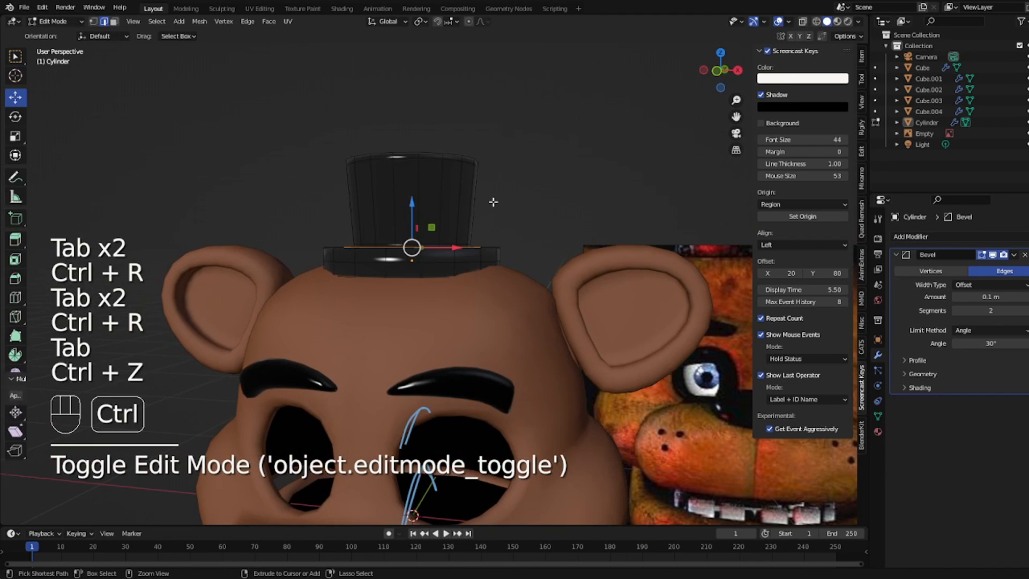
{"action": "key", "text": "ctrl+z"}
{"action": "key", "text": "ctrl+z"}
{"action": "key", "text": "ctrl+z"}
{"action": "key", "text": "Tab"}
{"action": "scroll", "coordinate": [623, 228], "scroll_direction": "down", "scroll_amount": 2}
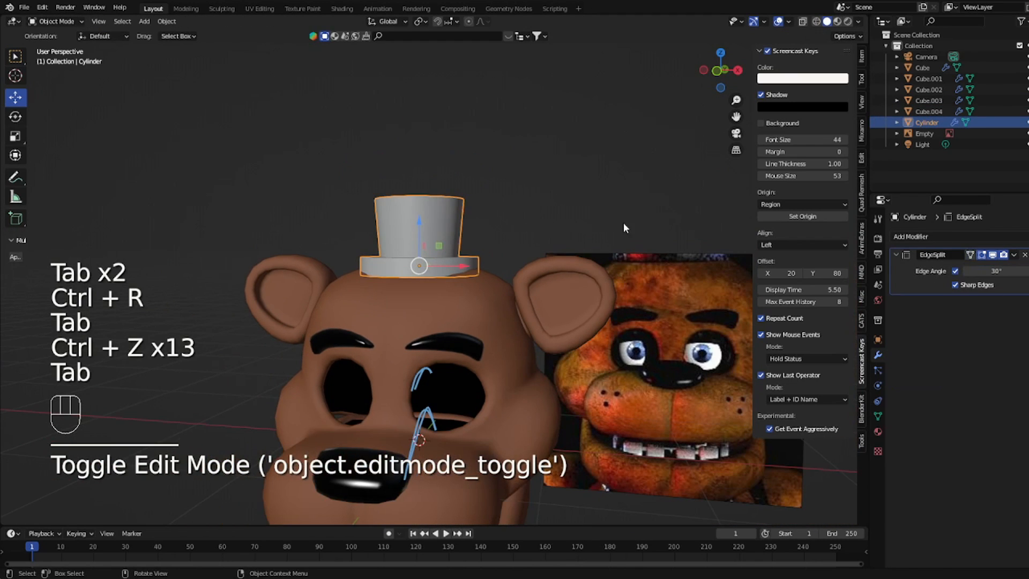
- Link the eyebrows' black material to the hat with its Edge Split modifier kept
{"action": "left_click", "coordinate": [461, 346], "text": "shift"}
{"action": "key", "text": "ctrl+l"}
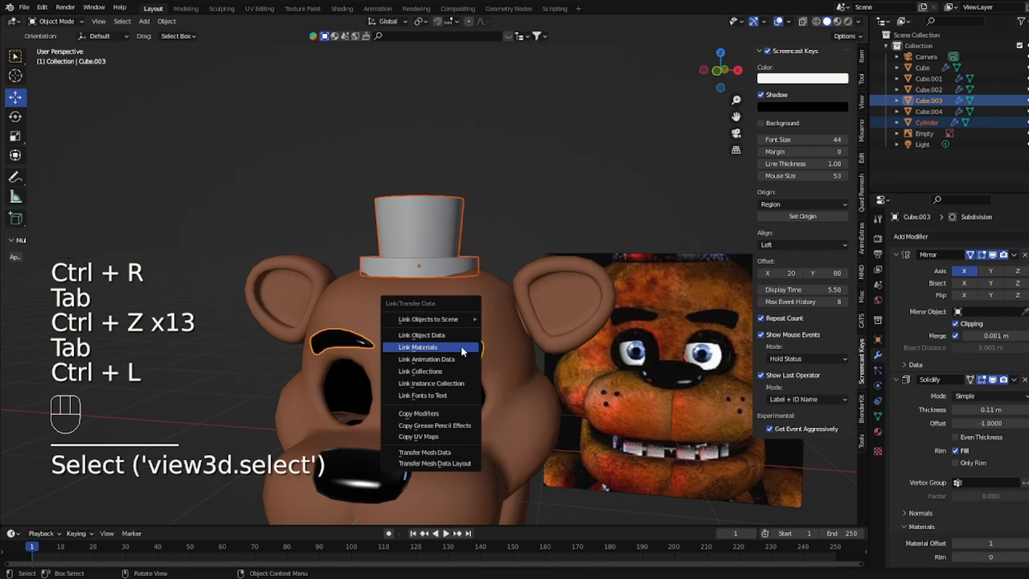
{"action": "left_click", "coordinate": [461, 346]}
- Edit the head mesh and select all the faces of the muzzle
{"action": "left_click", "coordinate": [493, 362]}
{"action": "scroll", "coordinate": [493, 362], "scroll_direction": "up", "scroll_amount": 2}
{"action": "key", "text": "Tab"}
{"action": "key", "text": "3"}
{"action": "left_click", "coordinate": [501, 352], "text": "alt"}
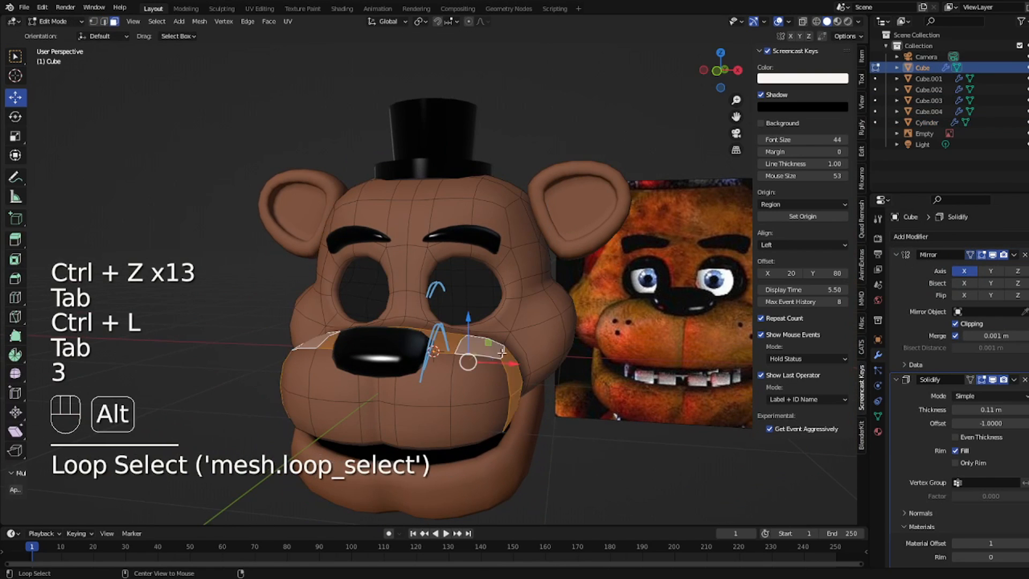
{"action": "left_click_drag", "start_coordinate": [391, 400], "coordinate": [495, 408]}
- Add a new material slot with a new material to the head and assign it to the muzzle faces
{"action": "left_click", "coordinate": [878, 431]}
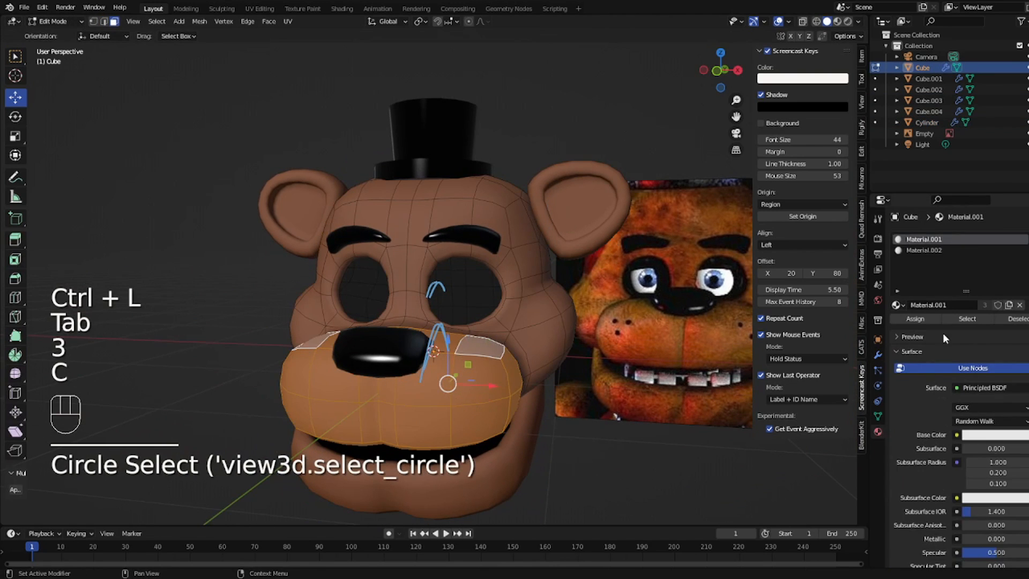
{"action": "left_click", "coordinate": [1025, 239]}
{"action": "left_click", "coordinate": [946, 310]}
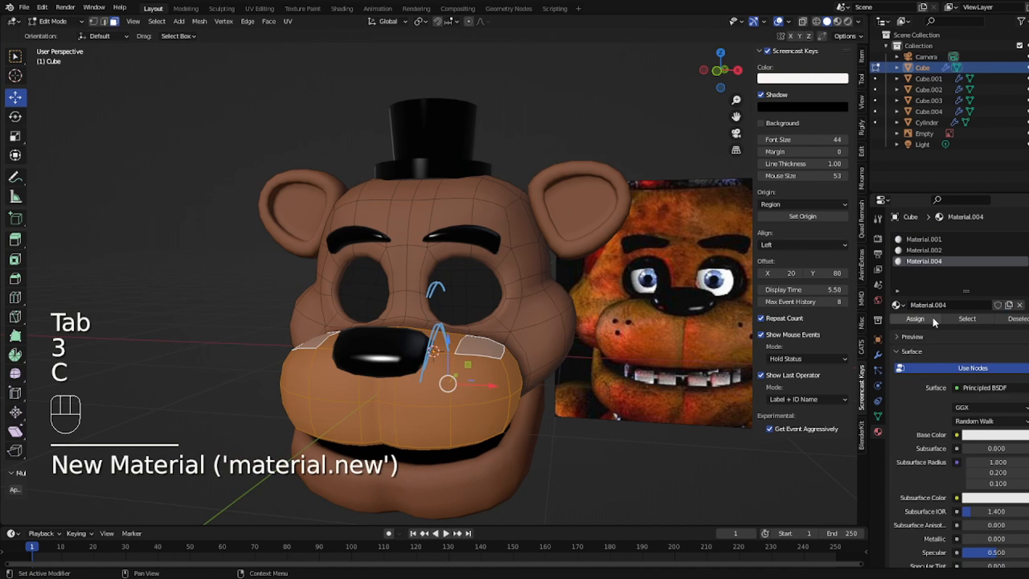
{"action": "key", "text": "Tab"}
- Sample the muzzle material's viewport colour from the reference image and soften it to peach, HSV 0.054, 0.637, 0.897
{"action": "scroll", "coordinate": [945, 509], "scroll_direction": "down", "scroll_amount": 15}
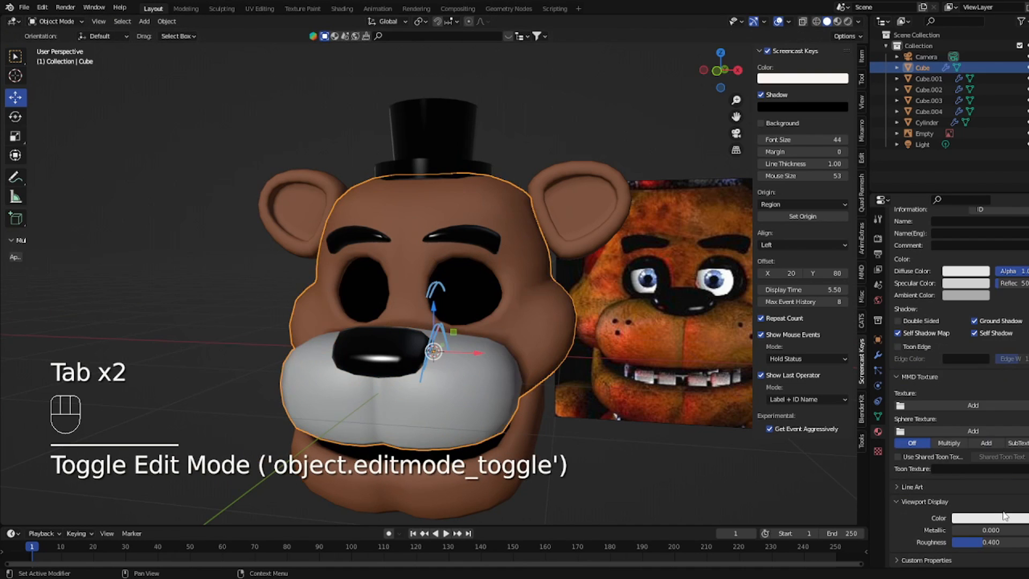
{"action": "left_click", "coordinate": [975, 518]}
{"action": "left_click", "coordinate": [1020, 468]}
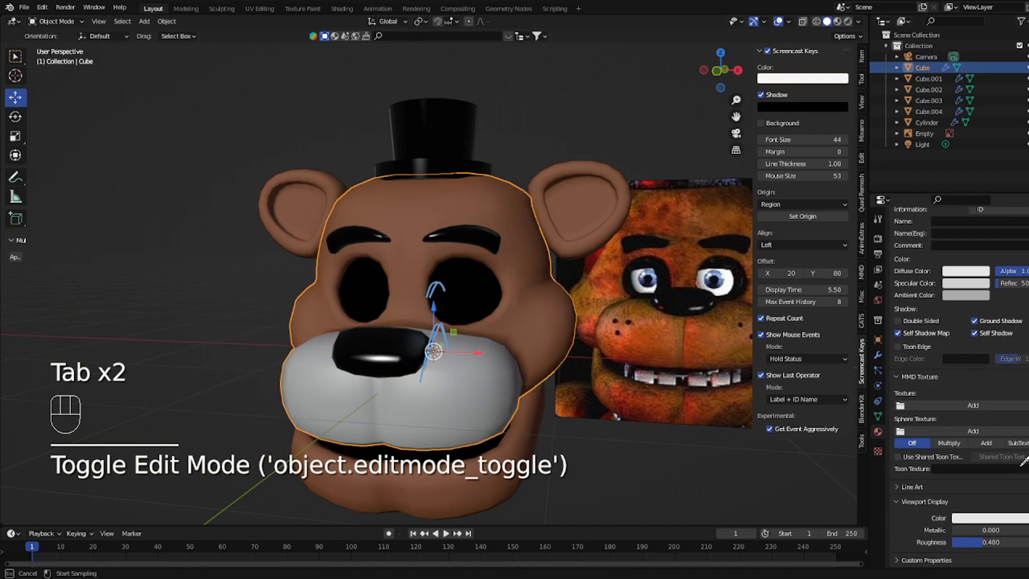
{"action": "left_click", "coordinate": [636, 325]}
{"action": "left_click", "coordinate": [975, 518]}
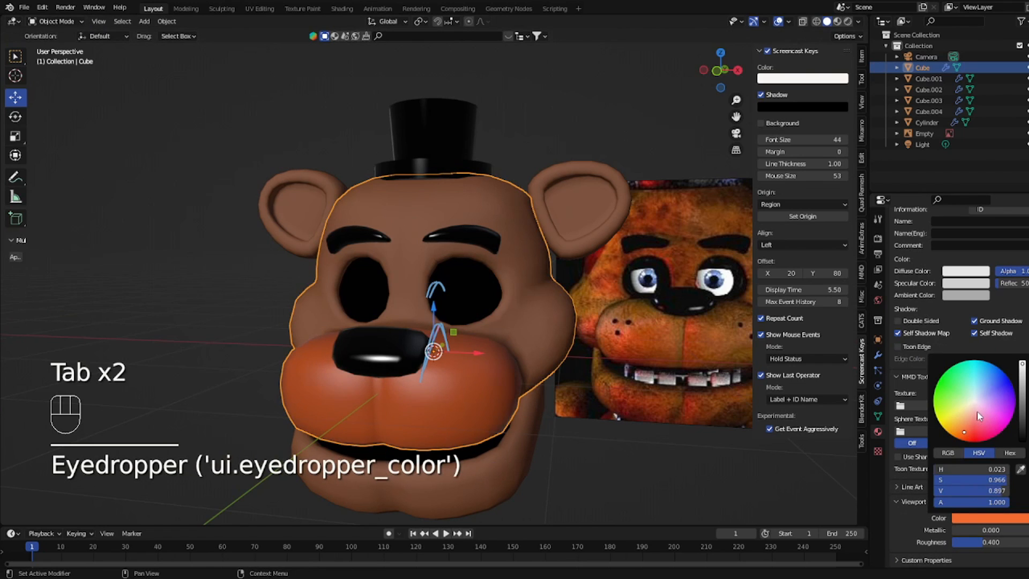
{"action": "left_click_drag", "start_coordinate": [976, 411], "coordinate": [968, 414]}
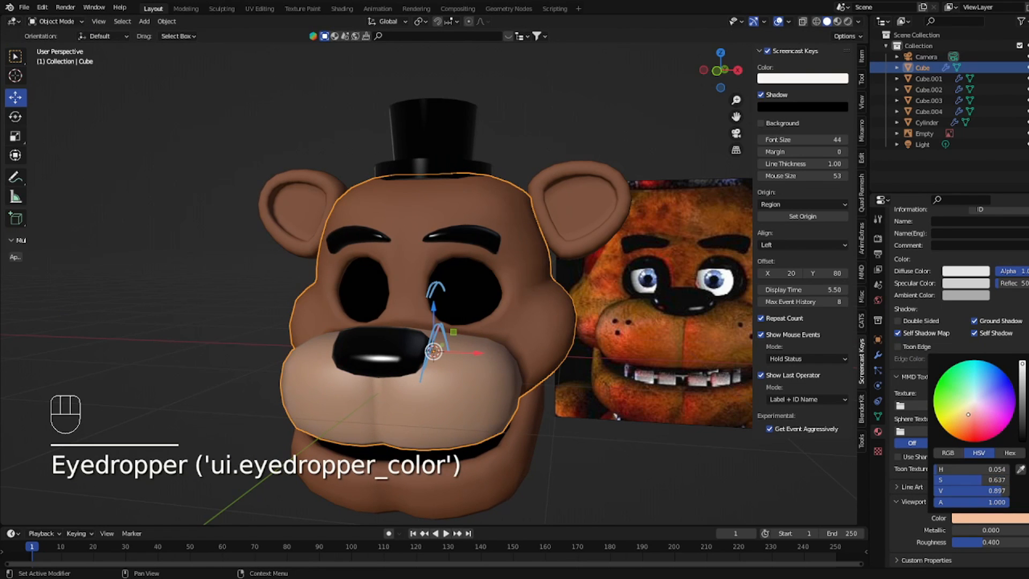
{"action": "left_click", "coordinate": [733, 418]}
- Reselect the head and set the muzzle material's viewport roughness to 1.000
{"action": "scroll", "coordinate": [736, 432], "scroll_direction": "down", "scroll_amount": 5}
{"action": "middle_click_drag", "start_coordinate": [736, 432], "coordinate": [760, 383]}
{"action": "left_click", "coordinate": [632, 375]}
{"action": "left_click", "coordinate": [459, 276]}
{"action": "middle_click_drag", "start_coordinate": [459, 276], "coordinate": [426, 331]}
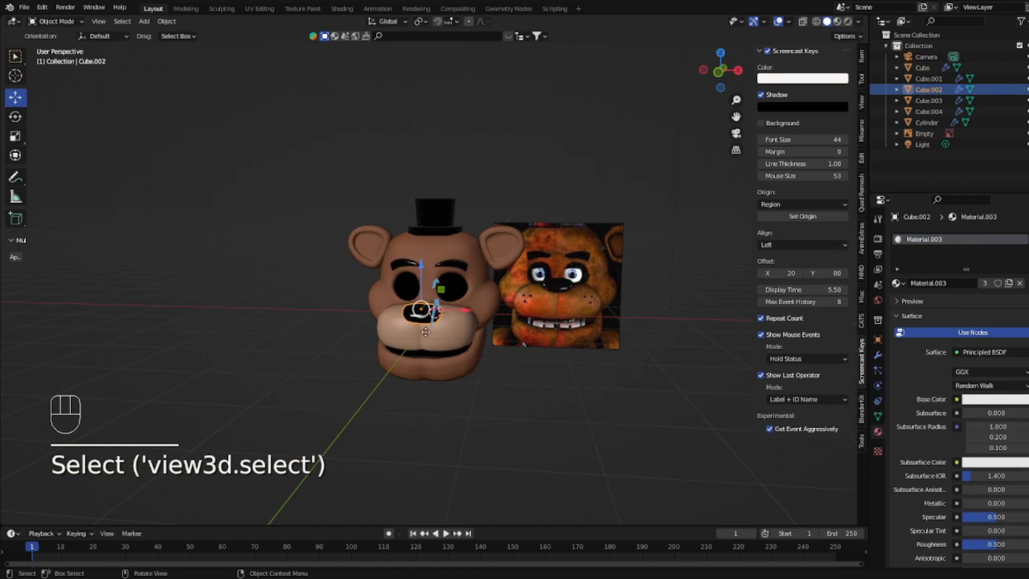
{"action": "left_click", "coordinate": [426, 332]}
{"action": "scroll", "coordinate": [991, 521], "scroll_direction": "down", "scroll_amount": 10}
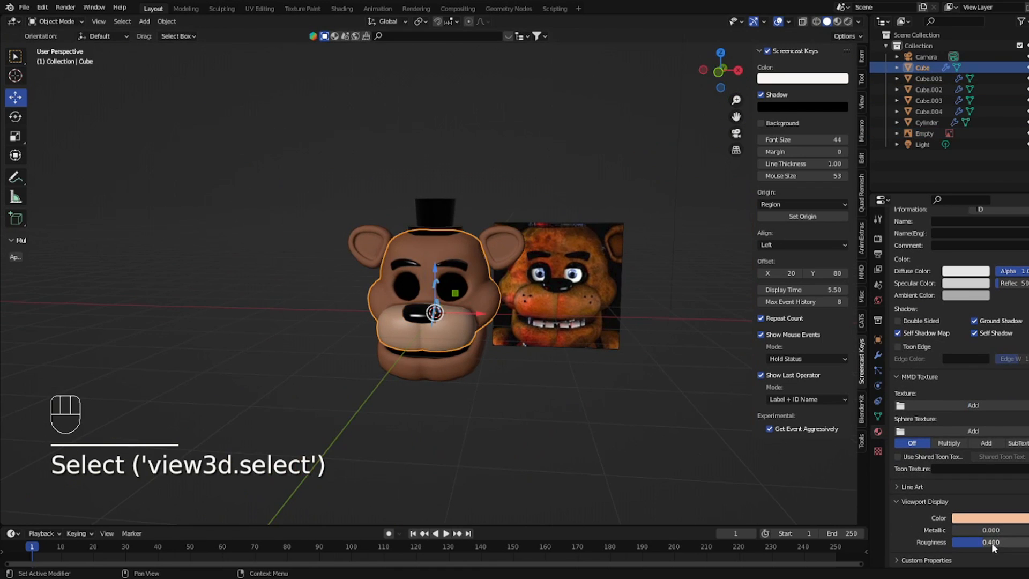
- Link the head's materials to the ears
{"action": "scroll", "coordinate": [550, 225], "scroll_direction": "up", "scroll_amount": 3}
{"action": "left_click", "coordinate": [550, 225]}
{"action": "left_click", "coordinate": [517, 302], "text": "shift"}
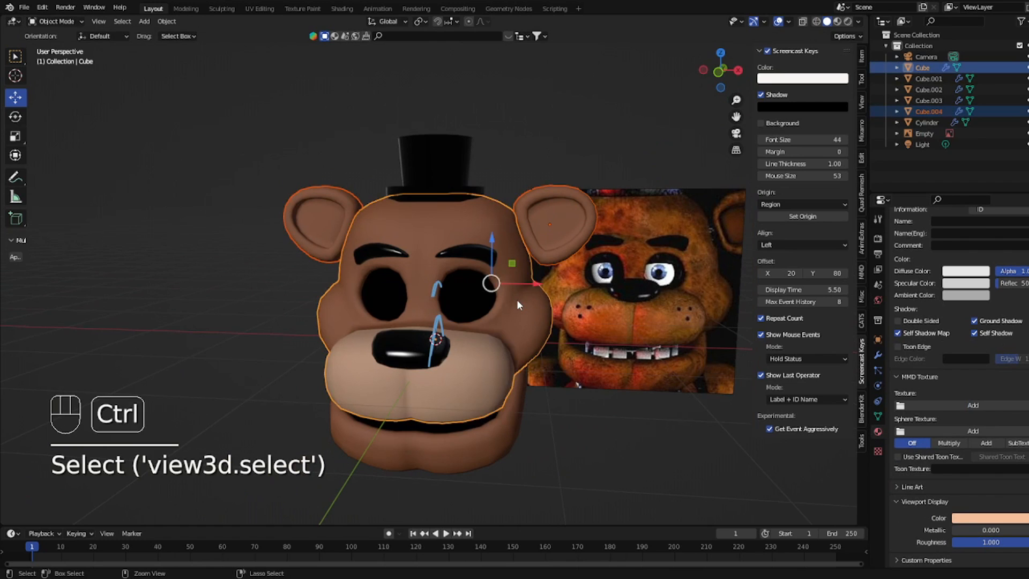
{"action": "key", "text": "ctrl+l"}
{"action": "left_click", "coordinate": [517, 302]}
- Assign the peach muzzle material, Material.004, to the inner faces of the ears
{"action": "key", "text": "Tab"}
{"action": "key", "text": "3"}
{"action": "left_click", "coordinate": [642, 175]}
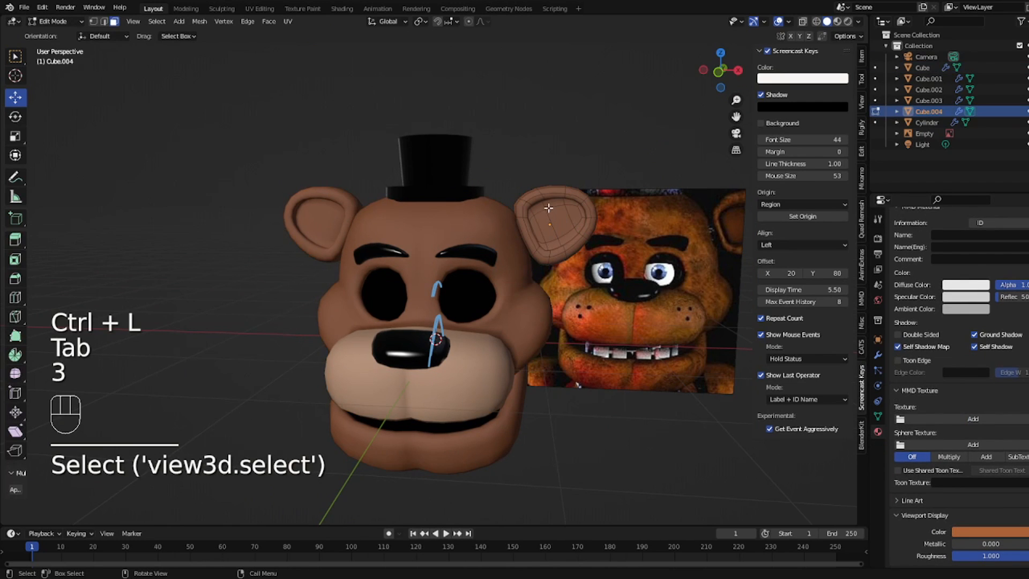
{"action": "left_click", "coordinate": [544, 208], "text": "alt"}
{"action": "key", "text": "c"}
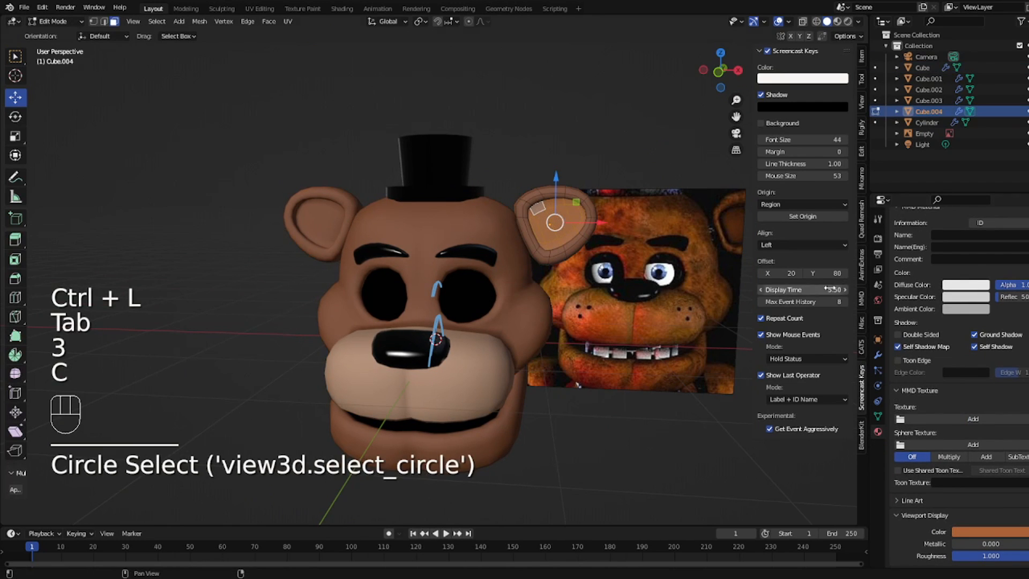
{"action": "scroll", "coordinate": [964, 332], "scroll_direction": "up", "scroll_amount": 15}
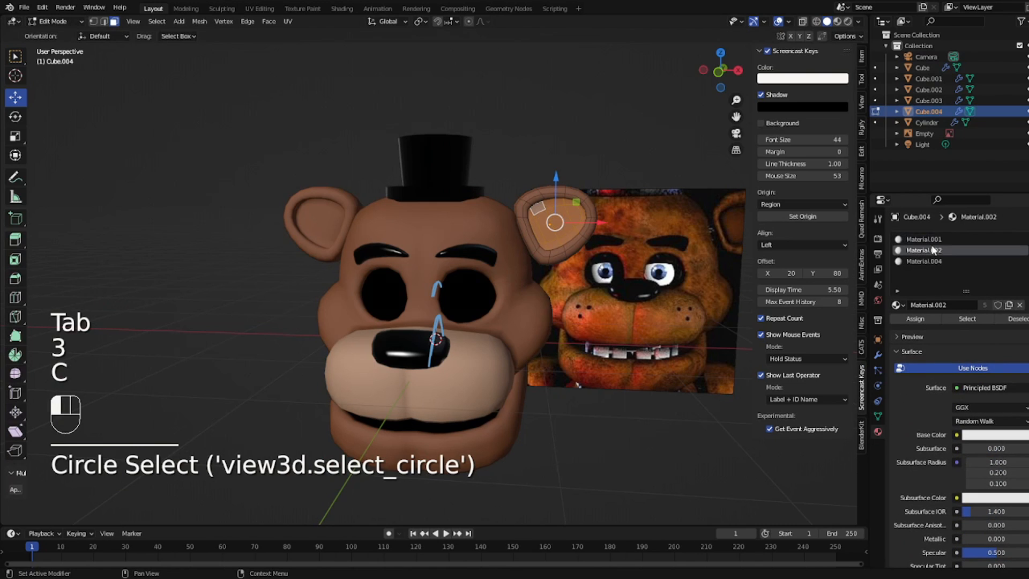
{"action": "left_click", "coordinate": [927, 261]}
{"action": "left_click", "coordinate": [915, 318]}
{"action": "key", "text": "Tab"}
{"action": "scroll", "coordinate": [696, 305], "scroll_direction": "down", "scroll_amount": 2}
{"action": "left_click", "coordinate": [719, 282]}
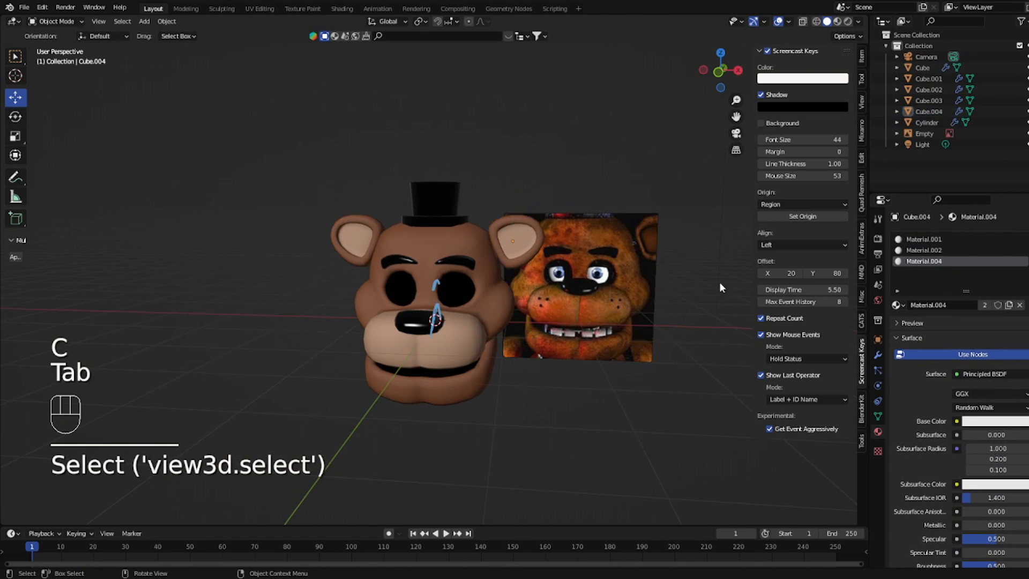
- Rename the ears' materials Material.001, Material.004 and Material.002 as Fur1, Fur2 and Void
{"action": "left_click", "coordinate": [925, 240]}
{"action": "type", "text": "Fr"}
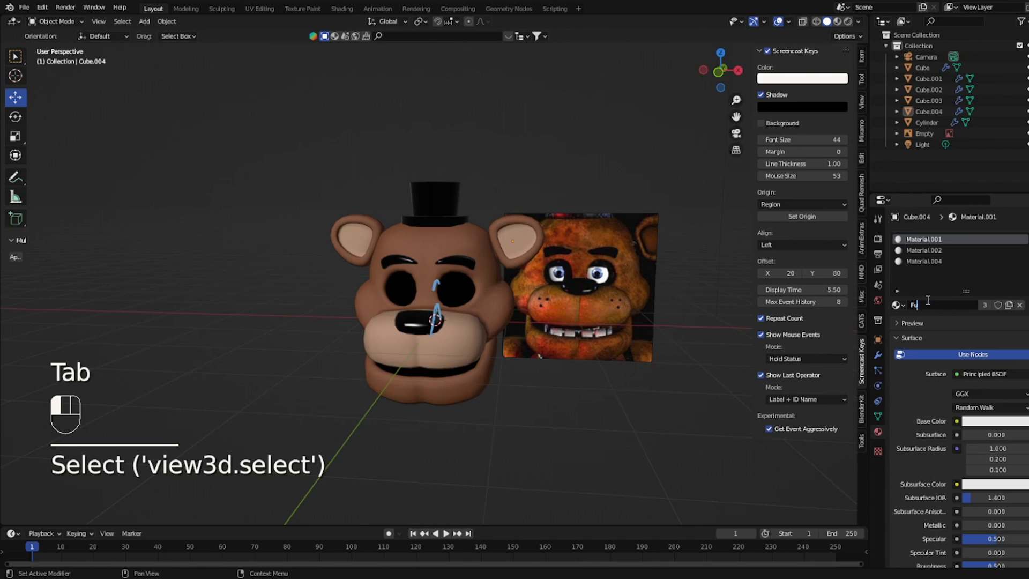
{"action": "left_click", "coordinate": [920, 261]}
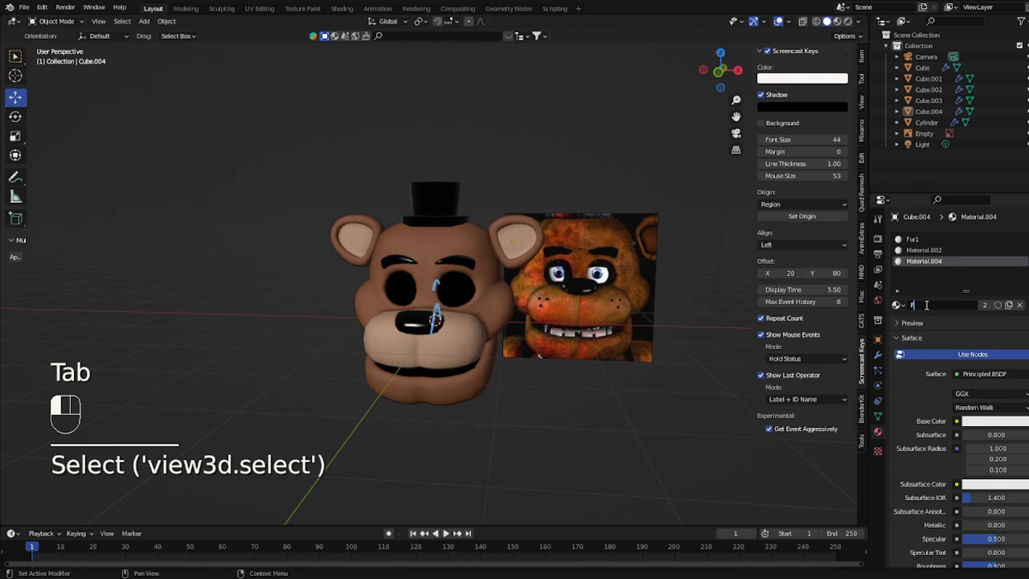
{"action": "key", "text": "Return"}
{"action": "left_click", "coordinate": [924, 250]}
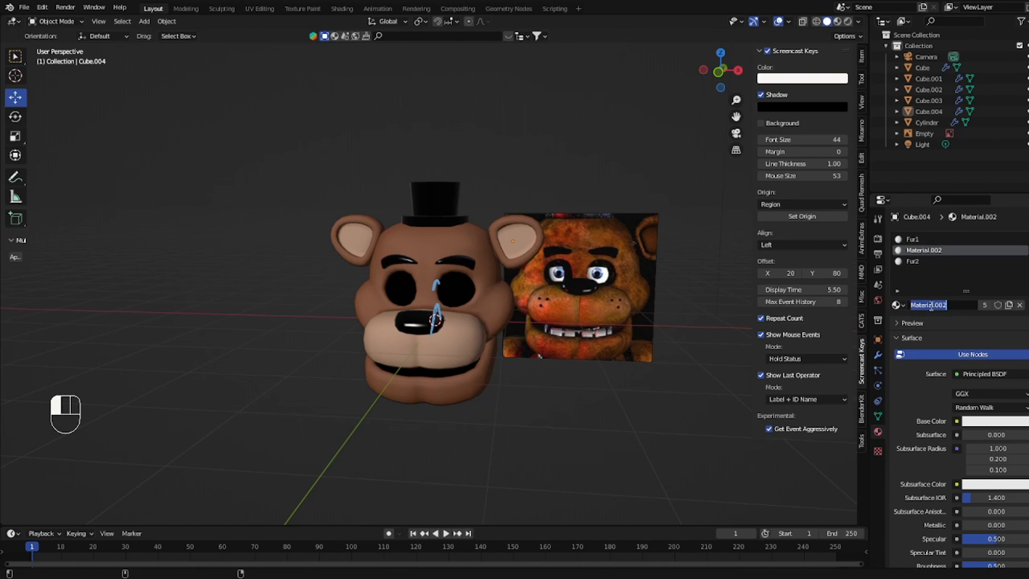
{"action": "type", "text": "Void"}
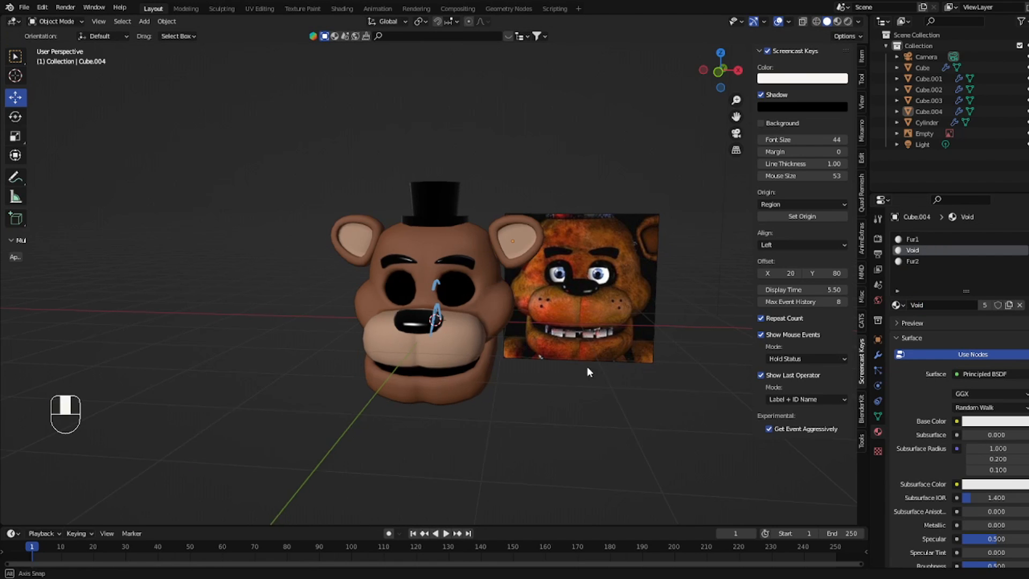
- Select the nose and rename its material as Shiny
{"action": "middle_click_drag", "start_coordinate": [587, 365], "coordinate": [377, 300]}
{"action": "left_click", "coordinate": [377, 300]}
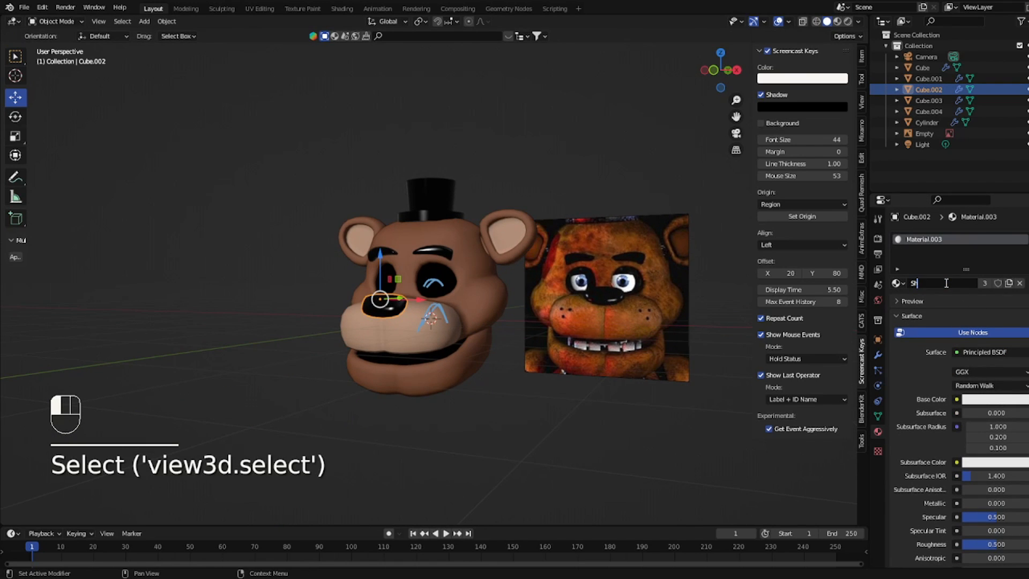
{"action": "left_click", "coordinate": [708, 380]}
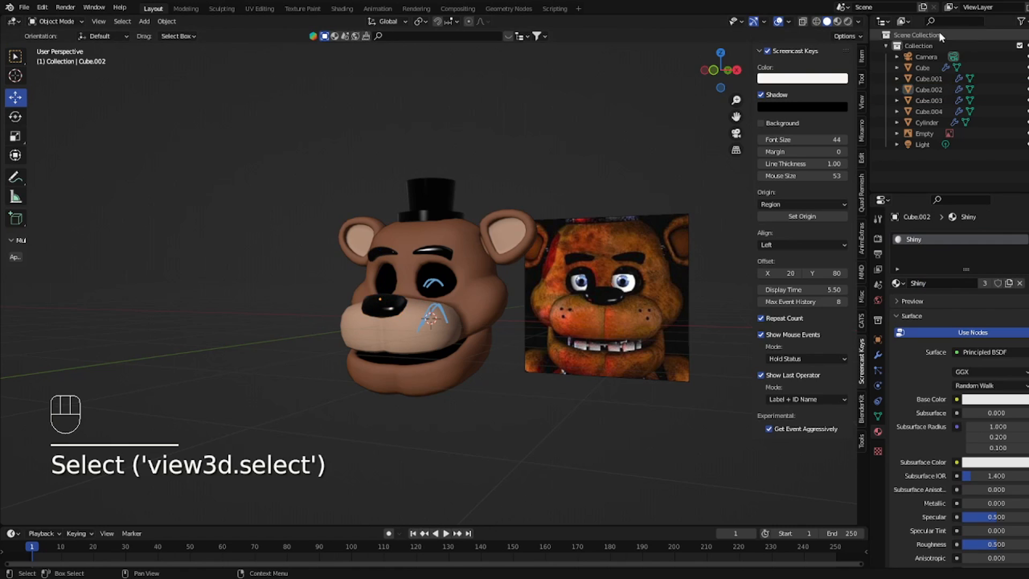
- Look through the materials and images stored in the Blender file, ending back in the outliner's View Layer display
{"action": "left_click", "coordinate": [904, 21]}
{"action": "left_click", "coordinate": [924, 70]}
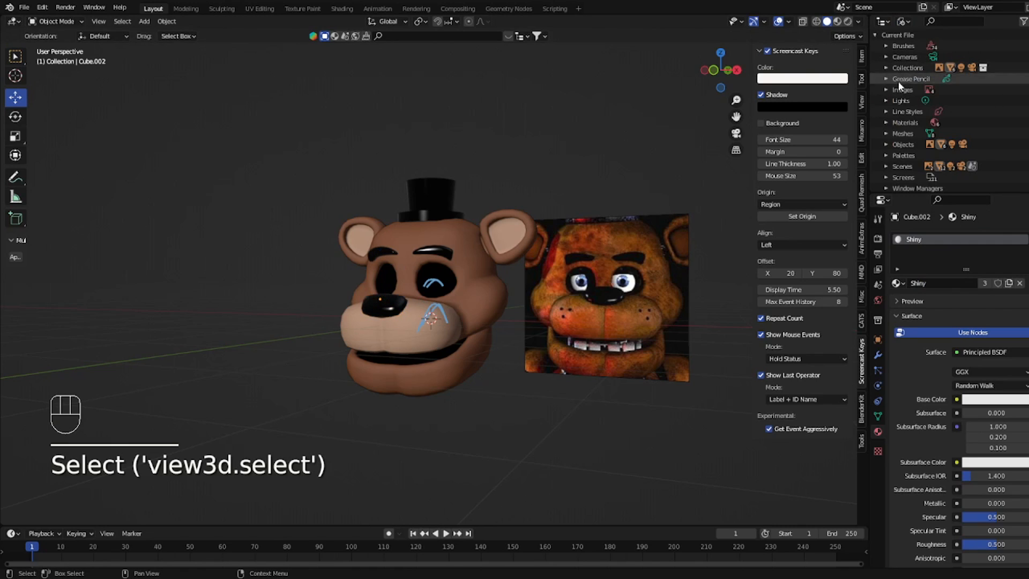
{"action": "left_click", "coordinate": [886, 122]}
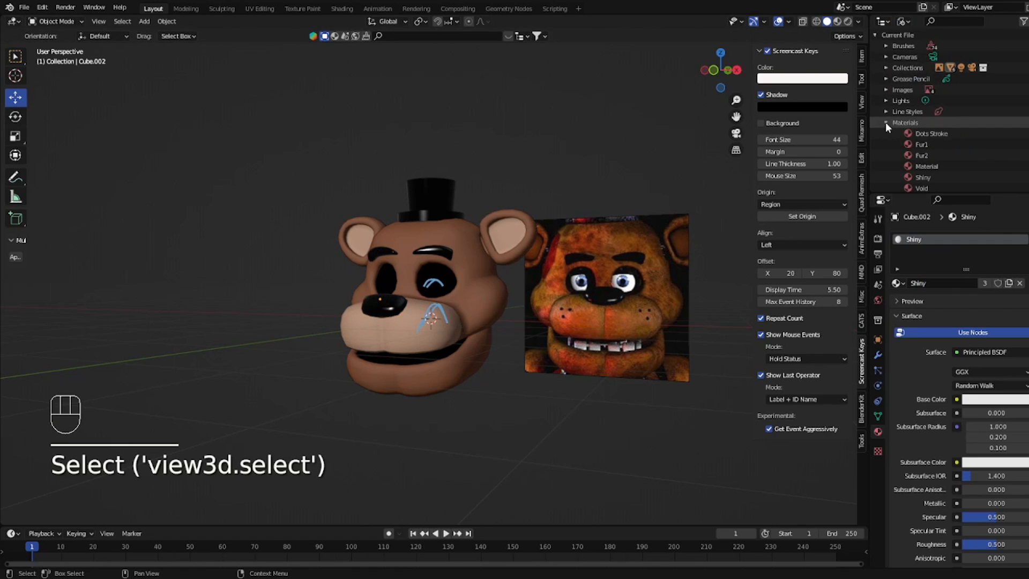
{"action": "scroll", "coordinate": [921, 149], "scroll_direction": "down", "scroll_amount": 4}
{"action": "scroll", "coordinate": [918, 142], "scroll_direction": "up", "scroll_amount": 2}
{"action": "left_click", "coordinate": [885, 72]}
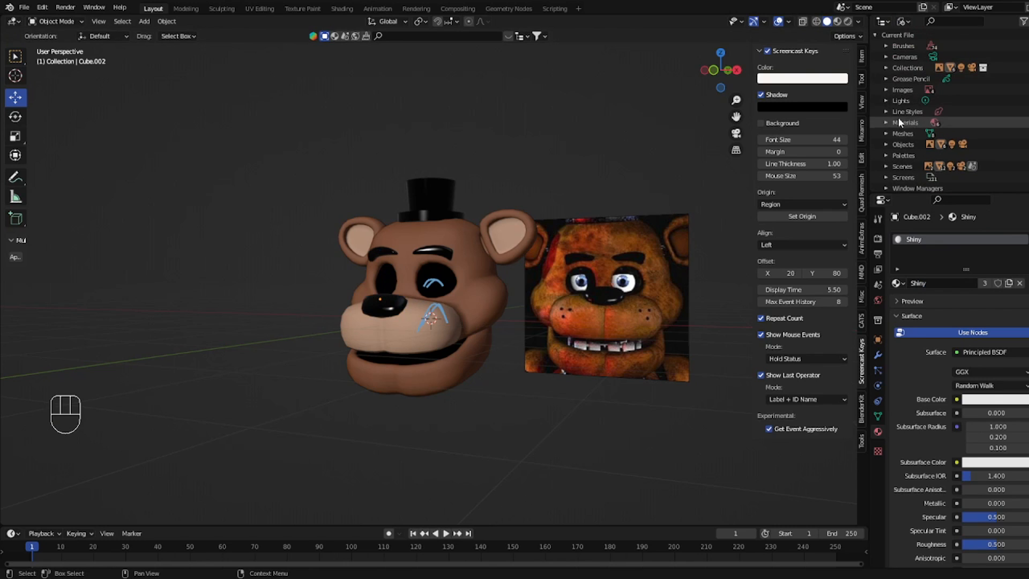
{"action": "scroll", "coordinate": [889, 108], "scroll_direction": "up", "scroll_amount": 3}
{"action": "left_click", "coordinate": [885, 87]}
{"action": "left_click", "coordinate": [881, 24]}
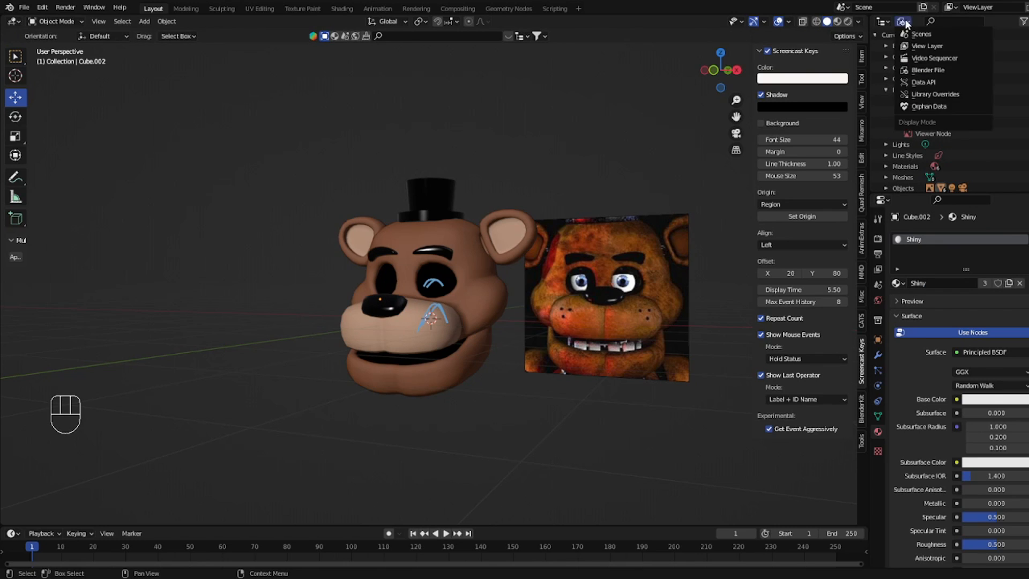
{"action": "left_click", "coordinate": [921, 32]}
{"action": "left_click", "coordinate": [905, 23]}
{"action": "left_click", "coordinate": [932, 46]}
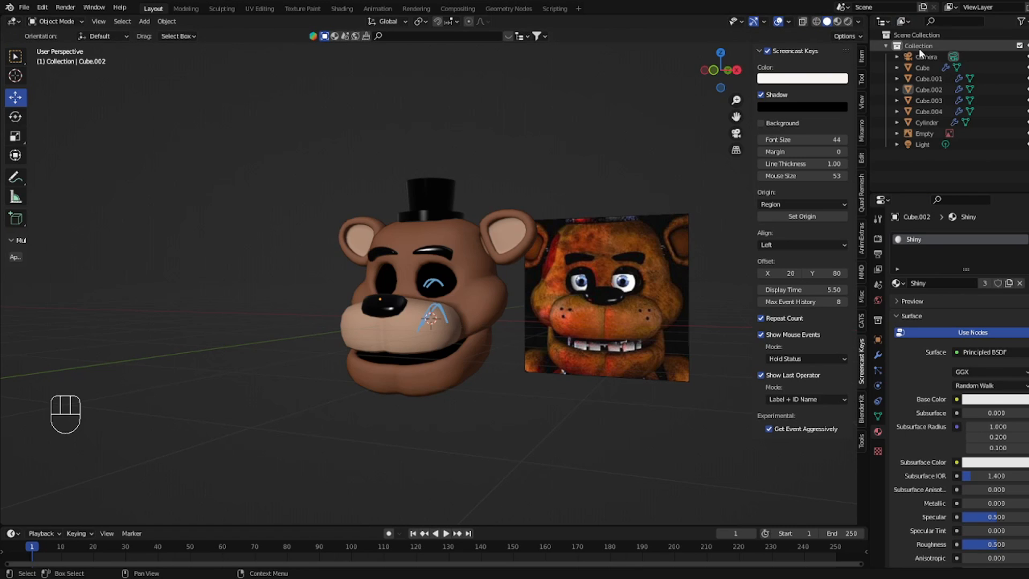
{"action": "middle_click_drag", "start_coordinate": [602, 113], "coordinate": [646, 122]}
{"action": "key", "text": "KP_1"}
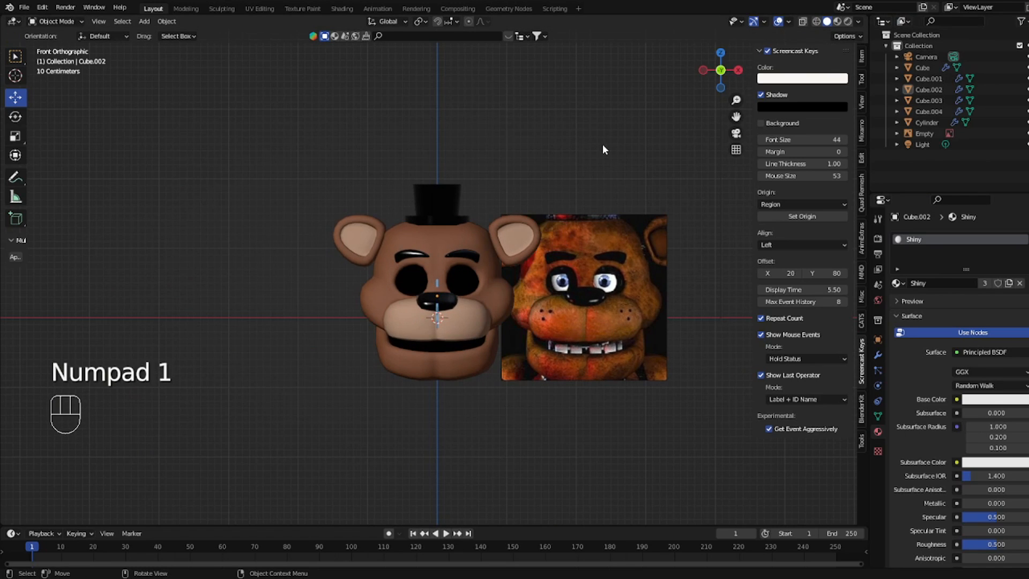
{"action": "key", "text": "shift+a"}
{"action": "mouse_move", "coordinate": [609, 140]}
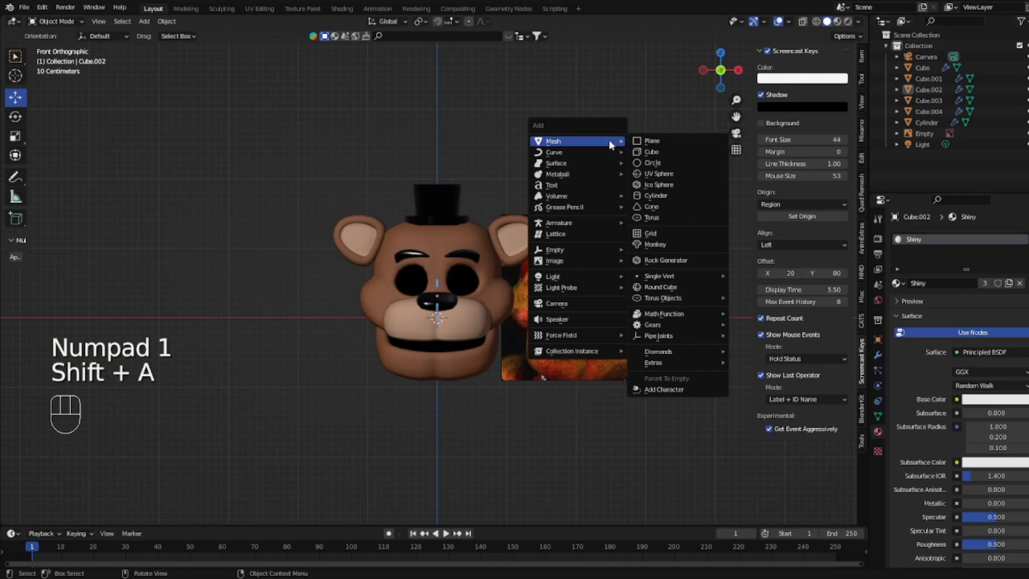
{"action": "left_click", "coordinate": [646, 174]}
{"action": "type", "text": "rx89"}
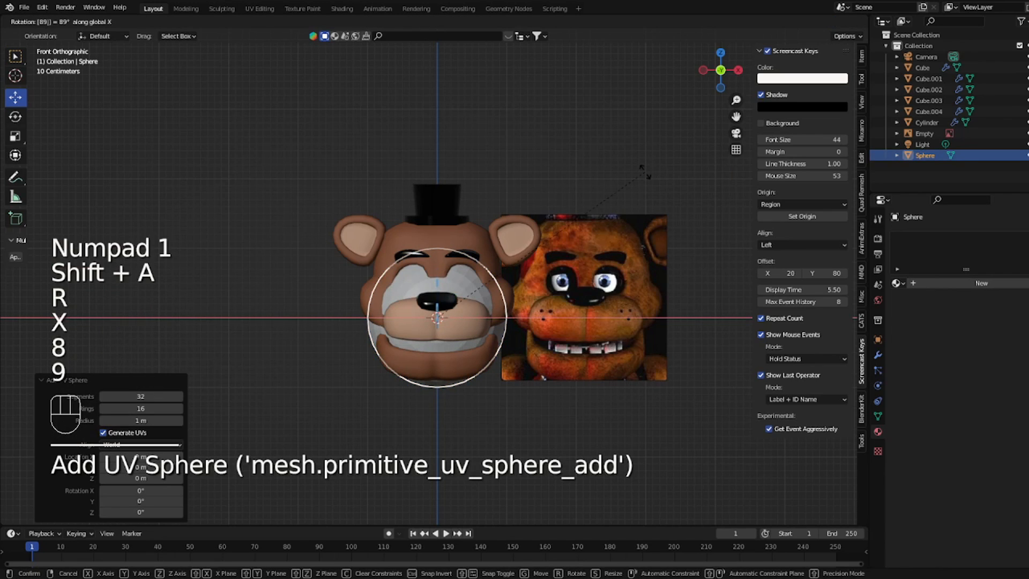
{"action": "type", "text": "rx90"}
{"action": "key", "text": "Return"}
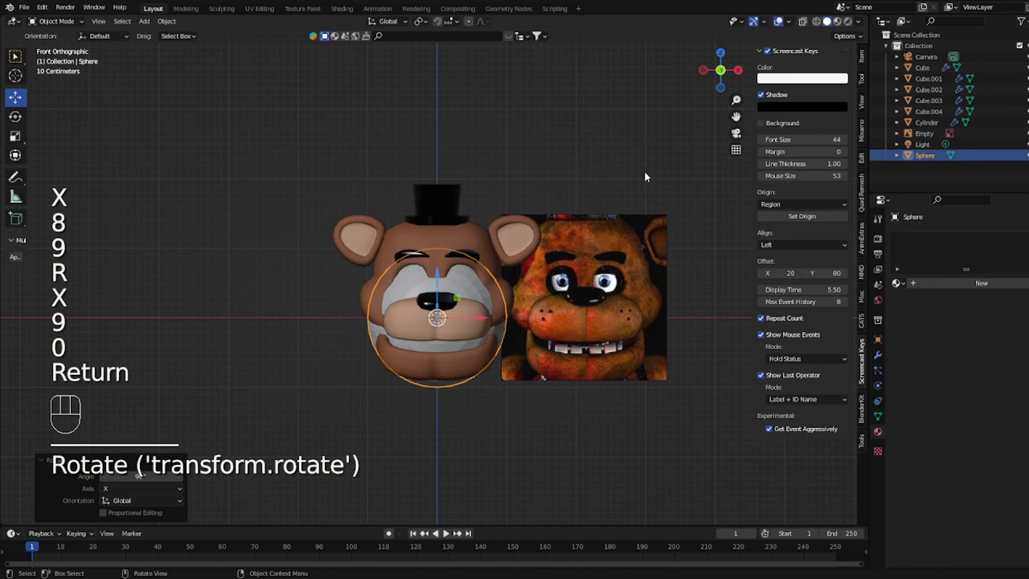
{"action": "right_click", "coordinate": [644, 177]}
{"action": "right_click", "coordinate": [539, 300]}
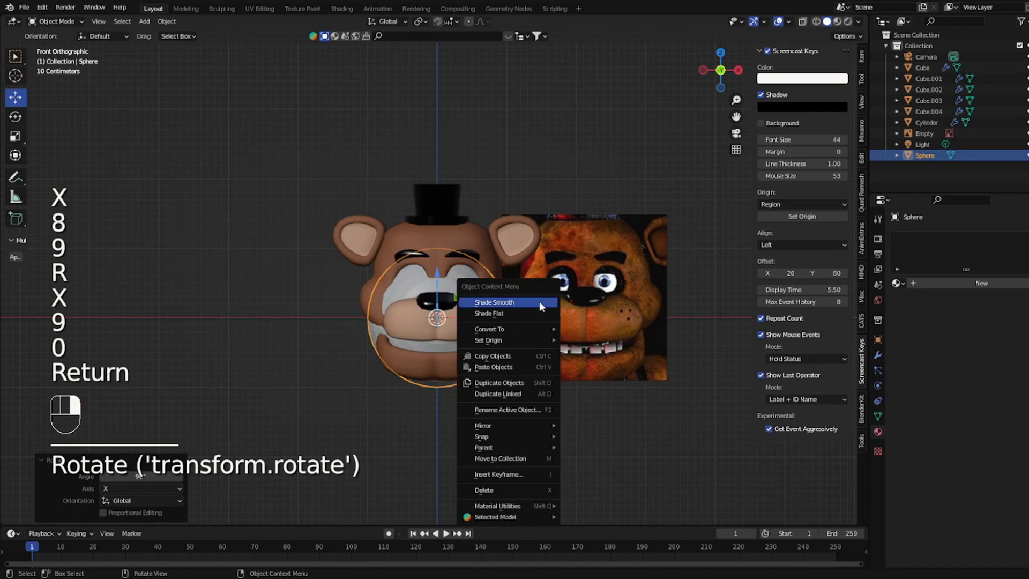
{"action": "left_click", "coordinate": [472, 489]}
- Add a UV sphere with 22 segments and a reduced number of rings, and shade it smooth
{"action": "key", "text": "shift+a"}
{"action": "mouse_move", "coordinate": [484, 313]}
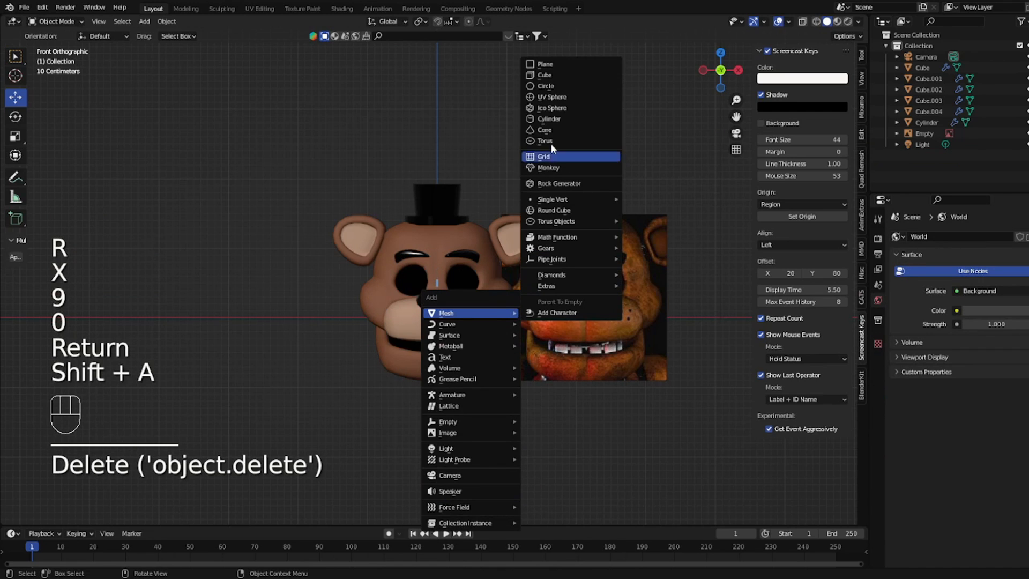
{"action": "left_click", "coordinate": [537, 98]}
{"action": "left_click_drag", "start_coordinate": [153, 396], "coordinate": [148, 397]}
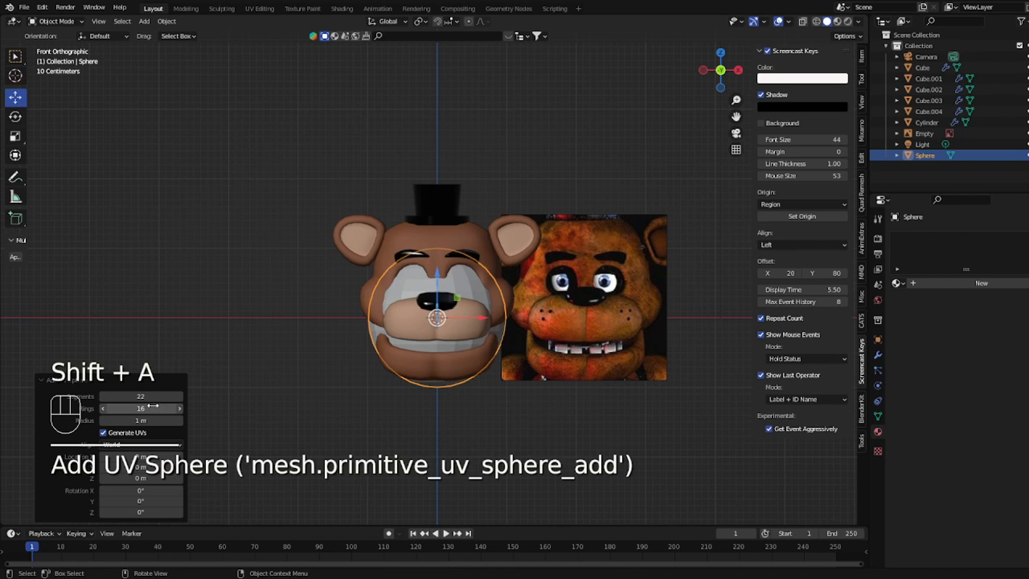
{"action": "left_click_drag", "start_coordinate": [153, 407], "coordinate": [146, 408]}
{"action": "right_click", "coordinate": [480, 272]}
{"action": "left_click", "coordinate": [446, 87]}
- Rotate the sphere 90° about X, shrink it to eyeball size and place it over the eye socket on the +X side
{"action": "type", "text": "r"}
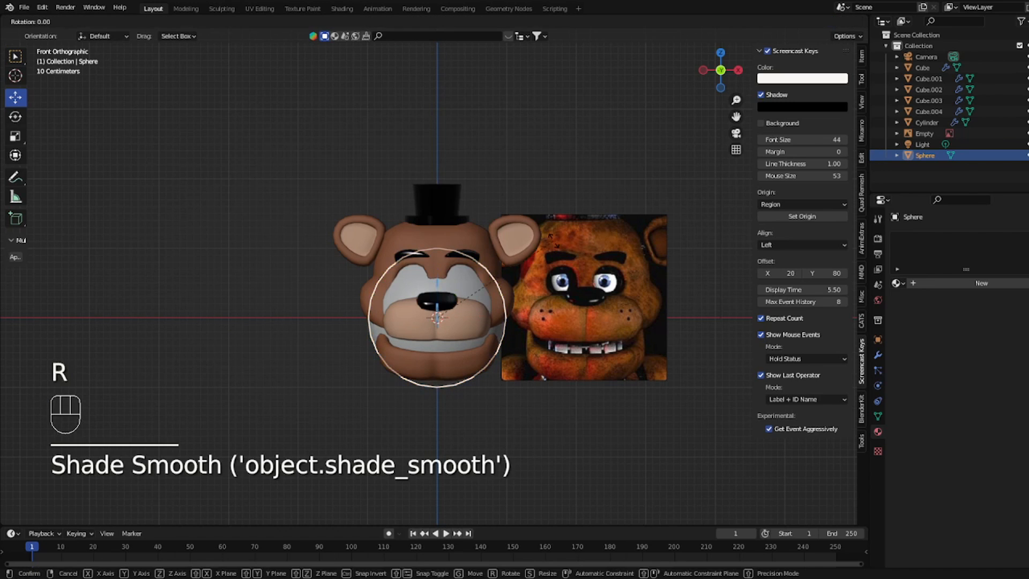
{"action": "type", "text": "x90"}
{"action": "key", "text": "Return"}
{"action": "key", "text": "s"}
{"action": "left_click", "coordinate": [470, 304]}
{"action": "key", "text": "g"}
{"action": "left_click", "coordinate": [496, 266]}
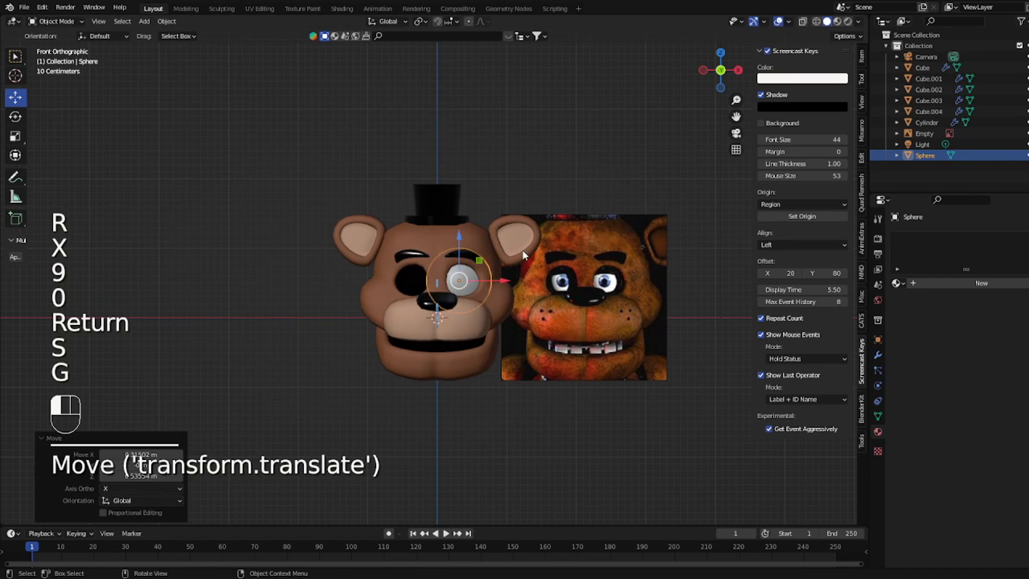
{"action": "key", "text": "s"}
{"action": "left_click", "coordinate": [498, 264]}
{"action": "key", "text": "g"}
{"action": "left_click", "coordinate": [505, 264]}
- Fine-tune the eyeball's size and position in the front view to fit the eye socket
{"action": "key", "text": "Tab"}
{"action": "scroll", "coordinate": [622, 303], "scroll_direction": "up", "scroll_amount": 3}
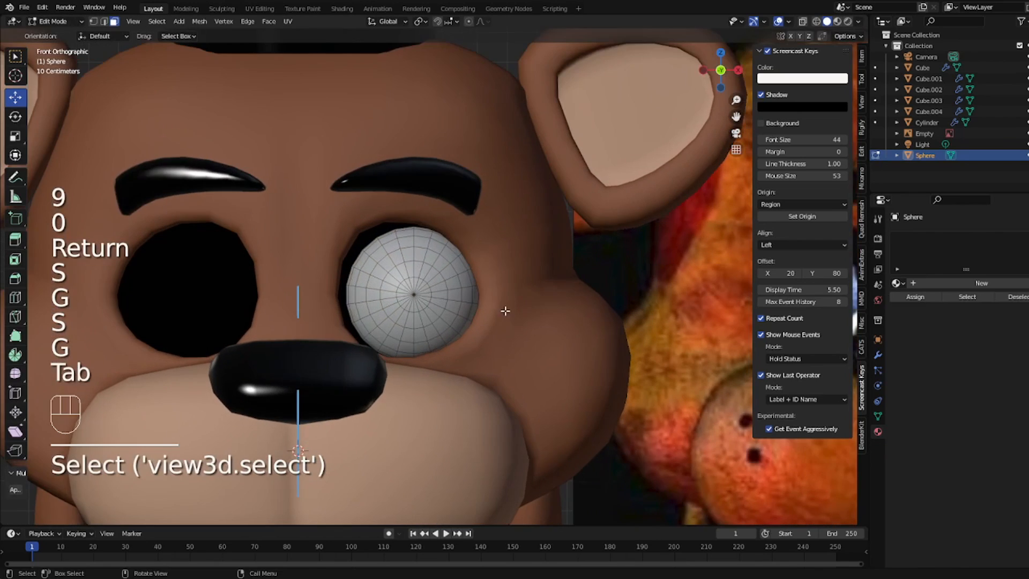
{"action": "key", "text": "Tab"}
{"action": "key", "text": "g"}
{"action": "left_click", "coordinate": [498, 310]}
{"action": "scroll", "coordinate": [499, 310], "scroll_direction": "down", "scroll_amount": 4}
{"action": "key", "text": "s"}
{"action": "left_click", "coordinate": [502, 311]}
{"action": "key", "text": "g"}
{"action": "left_click", "coordinate": [500, 310]}
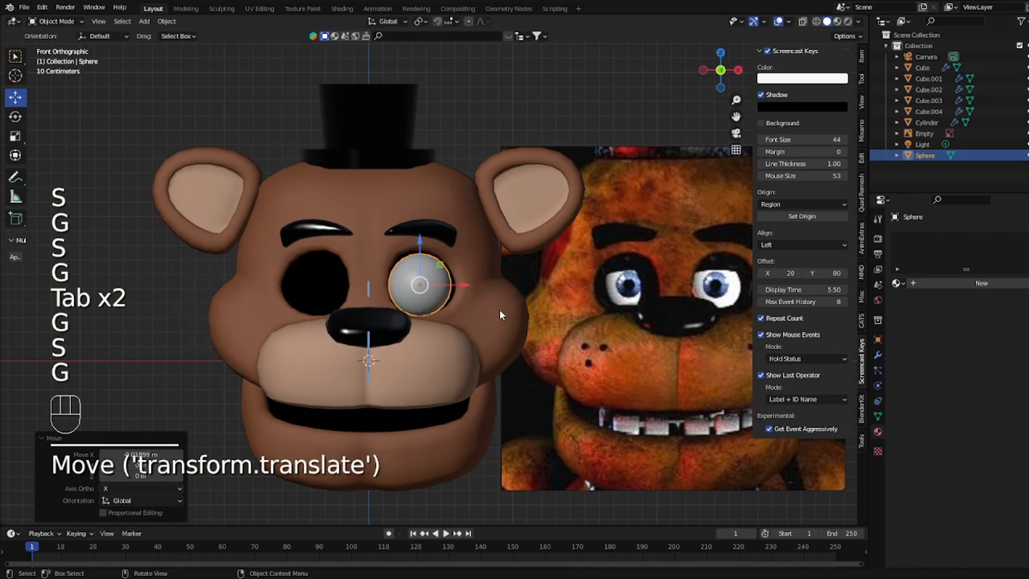
- Move the eyeball along Y to set its depth in the eye socket
{"action": "scroll", "coordinate": [589, 308], "scroll_direction": "down", "scroll_amount": 4}
{"action": "middle_click_drag", "start_coordinate": [670, 306], "coordinate": [614, 333]}
{"action": "key", "text": "g"}
{"action": "key", "text": "y"}
{"action": "left_click", "coordinate": [634, 340]}
- Add a Mirror modifier to the eyeball on the X axis, using the head (Cube) as the mirror object
{"action": "key", "text": "KP_1"}
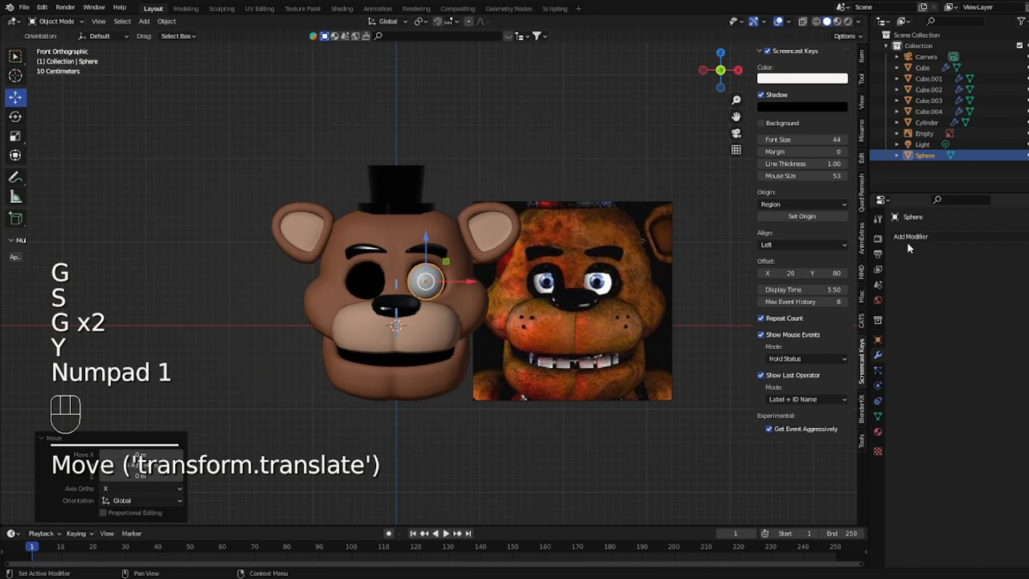
{"action": "left_click", "coordinate": [908, 238]}
{"action": "left_click", "coordinate": [847, 364]}
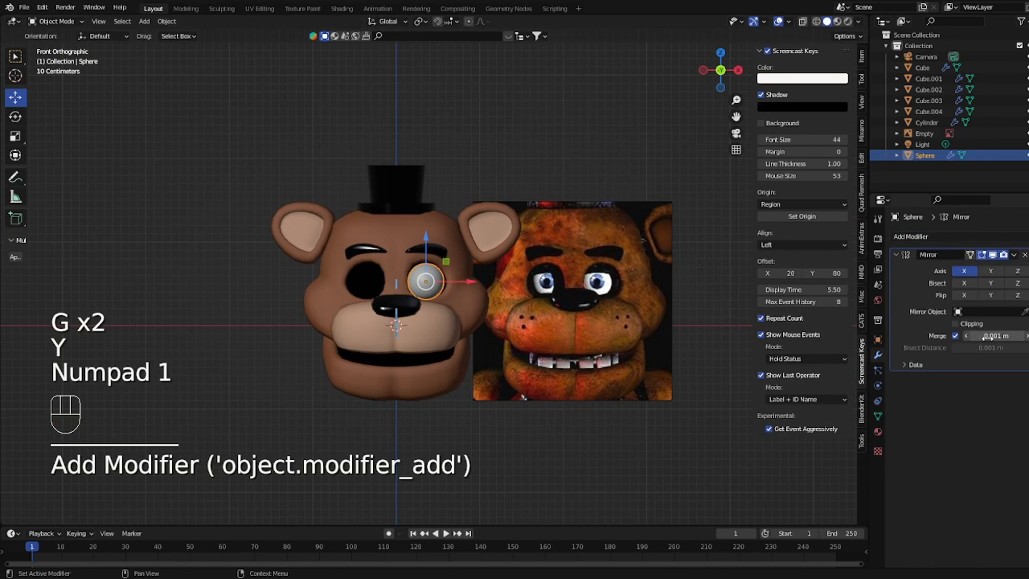
{"action": "left_click", "coordinate": [444, 276]}
{"action": "scroll", "coordinate": [459, 301], "scroll_direction": "up", "scroll_amount": 3}
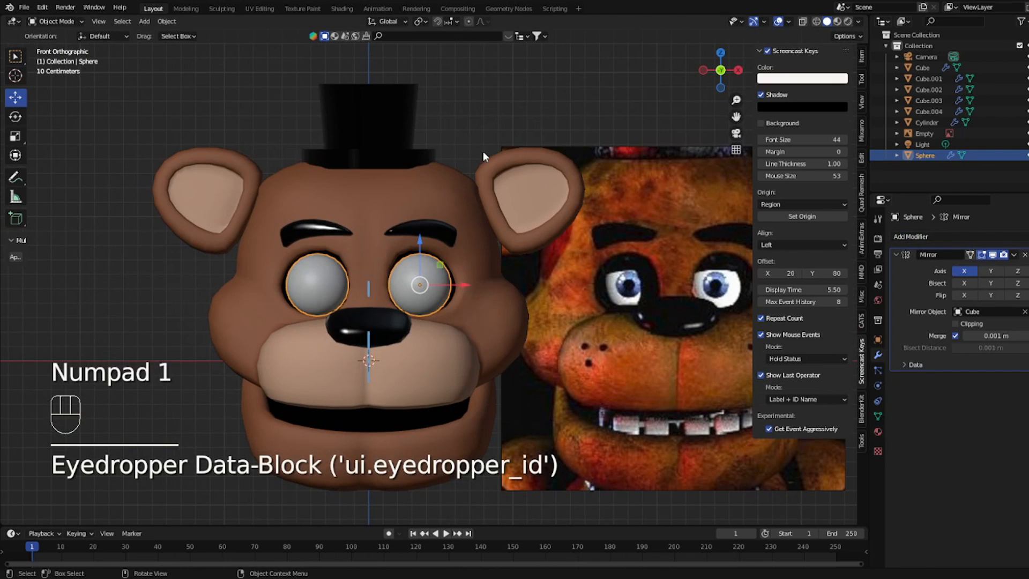
- Nudge the mirrored eyeballs about 0.004 m inward and upward in the front view
{"action": "left_click", "coordinate": [496, 113]}
{"action": "left_click", "coordinate": [422, 287]}
{"action": "key", "text": "g"}
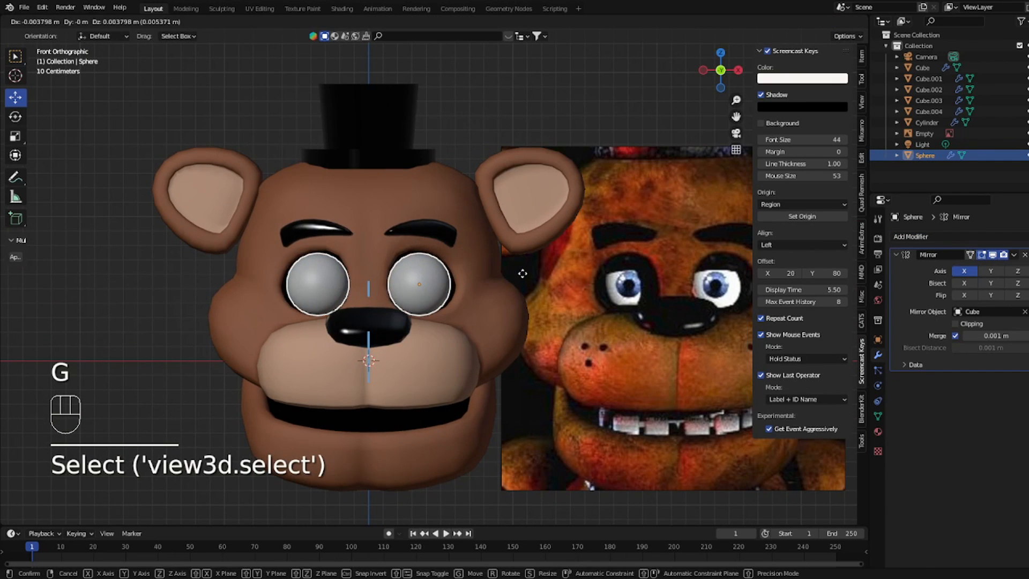
{"action": "left_click", "coordinate": [422, 288]}
{"action": "scroll", "coordinate": [519, 274], "scroll_direction": "down", "scroll_amount": 3}
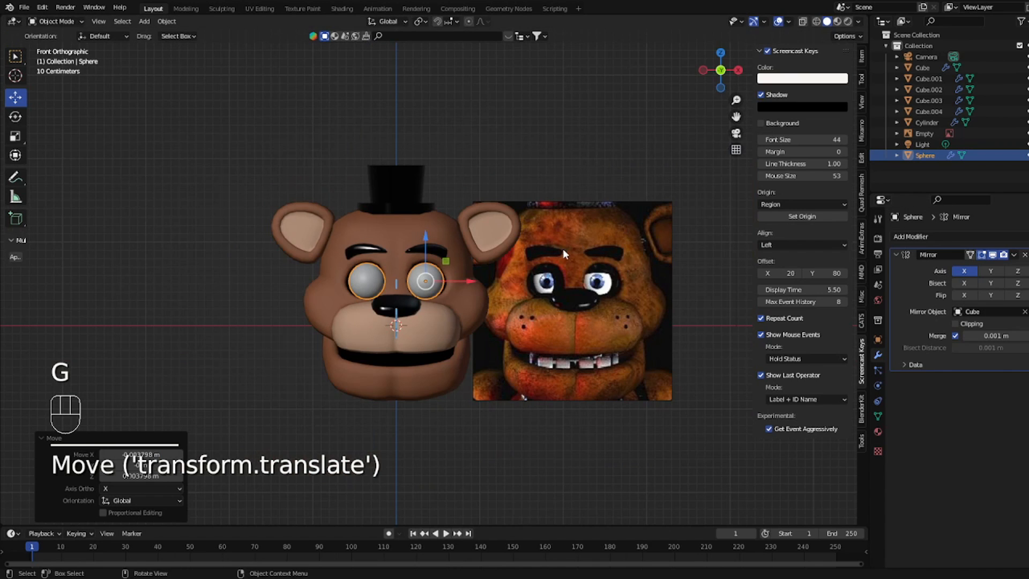
- Adjust the eyeballs along the X and Y axes to seat them inside the eye sockets
{"action": "middle_click_drag", "start_coordinate": [562, 249], "coordinate": [630, 278]}
{"action": "key", "text": "g"}
{"action": "key", "text": "y"}
{"action": "key", "text": "g"}
{"action": "key", "text": "x"}
{"action": "left_click", "coordinate": [622, 268]}
{"action": "key", "text": "g"}
{"action": "key", "text": "x"}
{"action": "key", "text": "g"}
{"action": "key", "text": "y"}
{"action": "left_click", "coordinate": [615, 262]}
{"action": "left_click", "coordinate": [613, 261]}
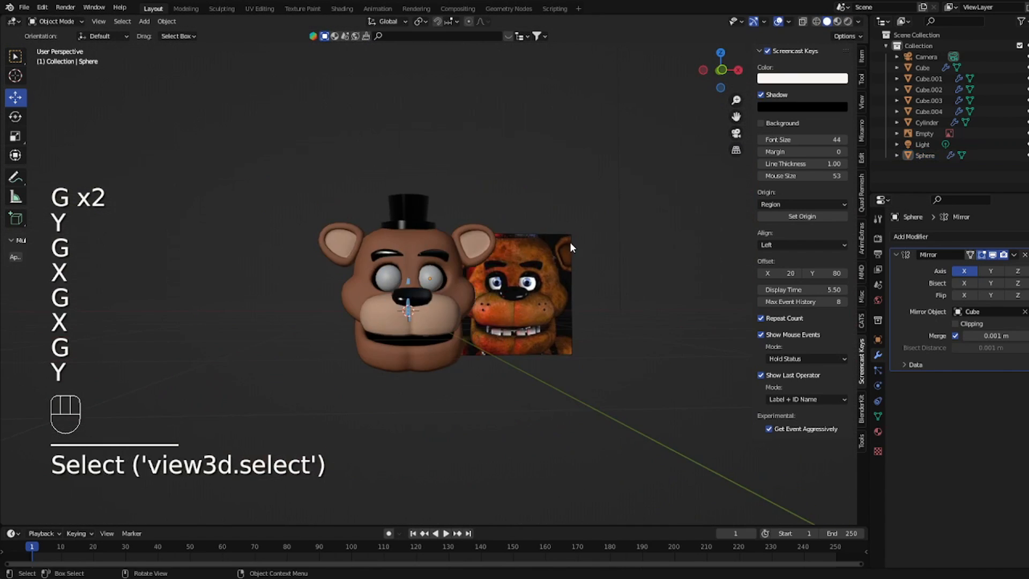
- Reselect the eyeballs and slightly correct their placement in the sockets from the front view
{"action": "key", "text": "KP_1"}
{"action": "scroll", "coordinate": [513, 265], "scroll_direction": "up", "scroll_amount": 3}
{"action": "left_click", "coordinate": [428, 283]}
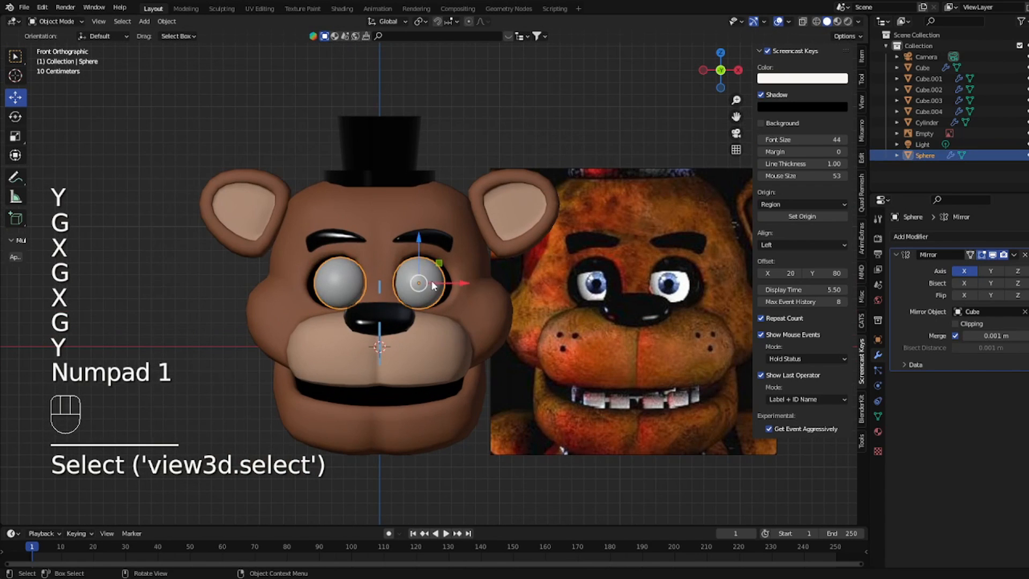
{"action": "key", "text": "g"}
{"action": "left_click", "coordinate": [429, 283]}
{"action": "scroll", "coordinate": [435, 276], "scroll_direction": "down", "scroll_amount": 2}
{"action": "left_click", "coordinate": [489, 153]}
- Rotate the whole eyeball mesh about -7.8° in the front view so a dividing edge line runs horizontally
{"action": "left_click", "coordinate": [425, 280]}
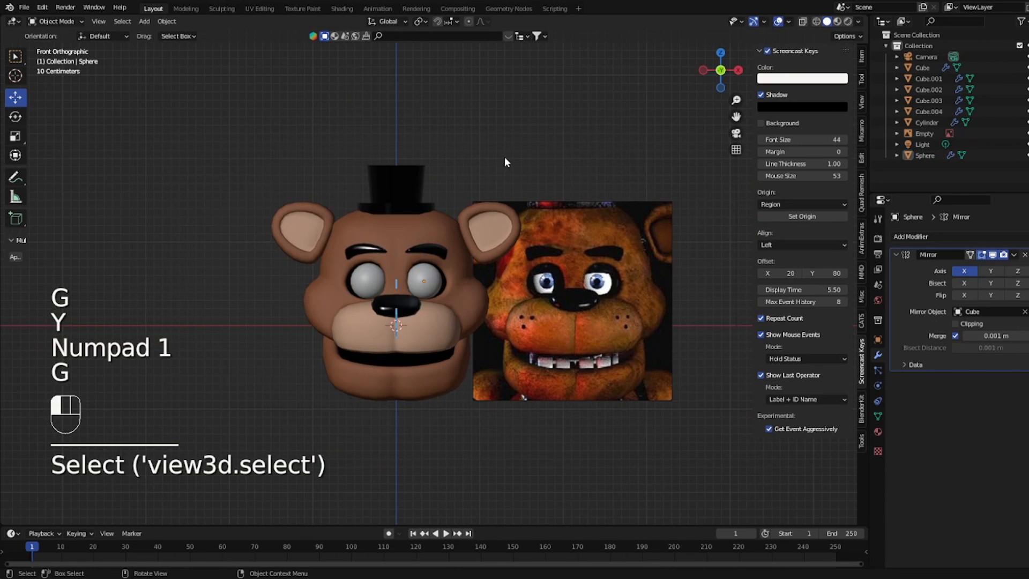
{"action": "scroll", "coordinate": [433, 277], "scroll_direction": "up", "scroll_amount": 5}
{"action": "key", "text": "Tab"}
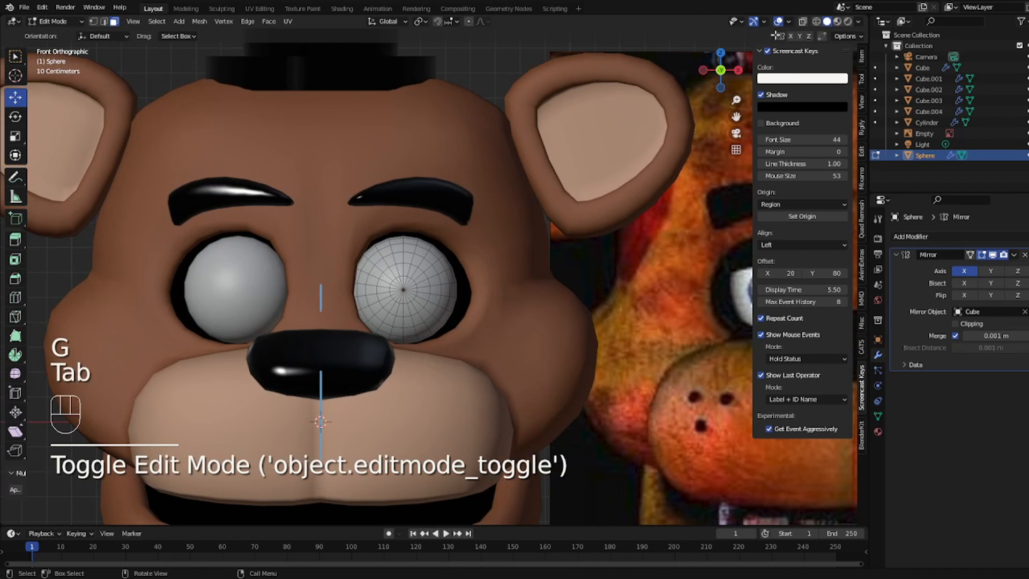
{"action": "left_click", "coordinate": [803, 22]}
{"action": "left_click_drag", "start_coordinate": [236, 165], "coordinate": [510, 290]}
{"action": "scroll", "coordinate": [469, 303], "scroll_direction": "up", "scroll_amount": 2}
{"action": "scroll", "coordinate": [470, 303], "scroll_direction": "up", "scroll_amount": 4}
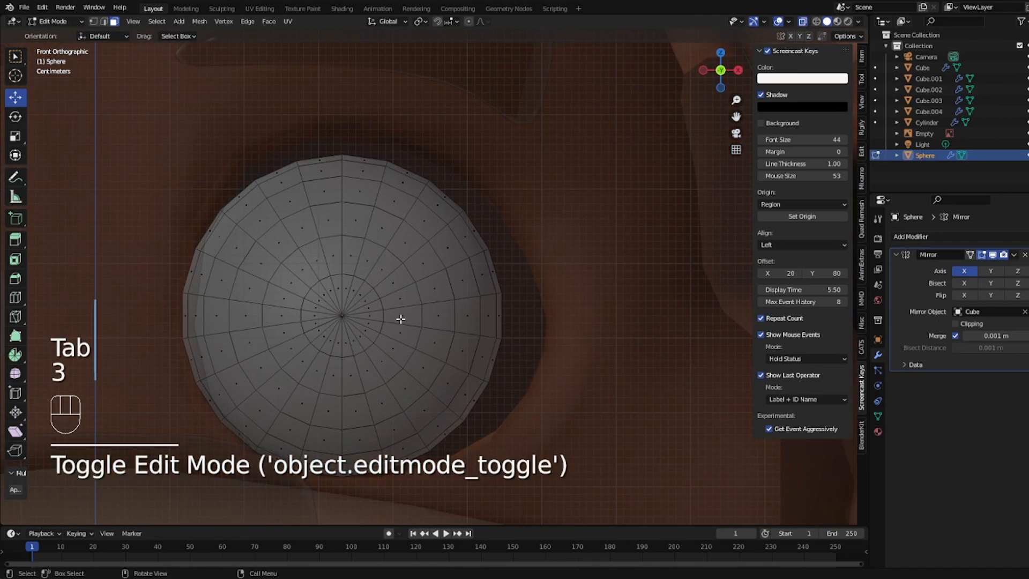
{"action": "key", "text": "a"}
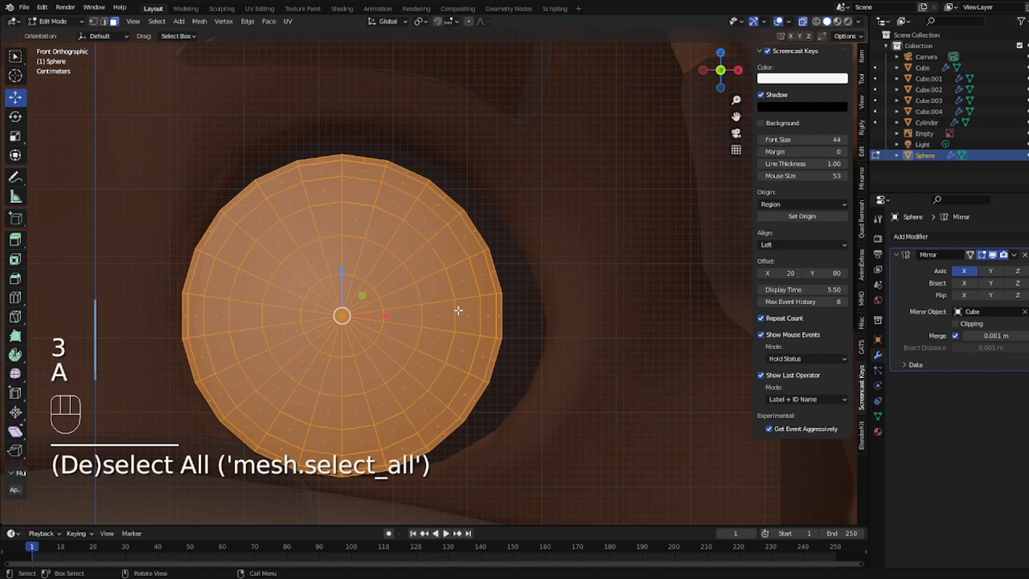
{"action": "key", "text": "r"}
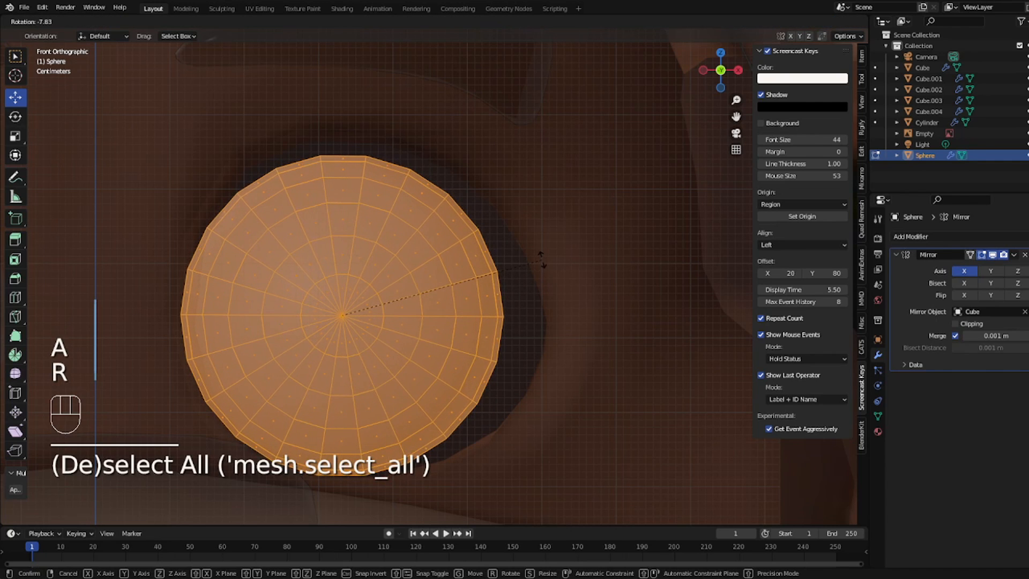
{"action": "left_click", "coordinate": [541, 260]}
- Select all faces in the upper half of the eyeball, front and back, and restore the solid view
{"action": "scroll", "coordinate": [544, 263], "scroll_direction": "down", "scroll_amount": 4}
{"action": "key", "text": "3"}
{"action": "left_click", "coordinate": [213, 177]}
{"action": "left_click_drag", "start_coordinate": [215, 180], "coordinate": [557, 295]}
{"action": "scroll", "coordinate": [559, 296], "scroll_direction": "down", "scroll_amount": 6}
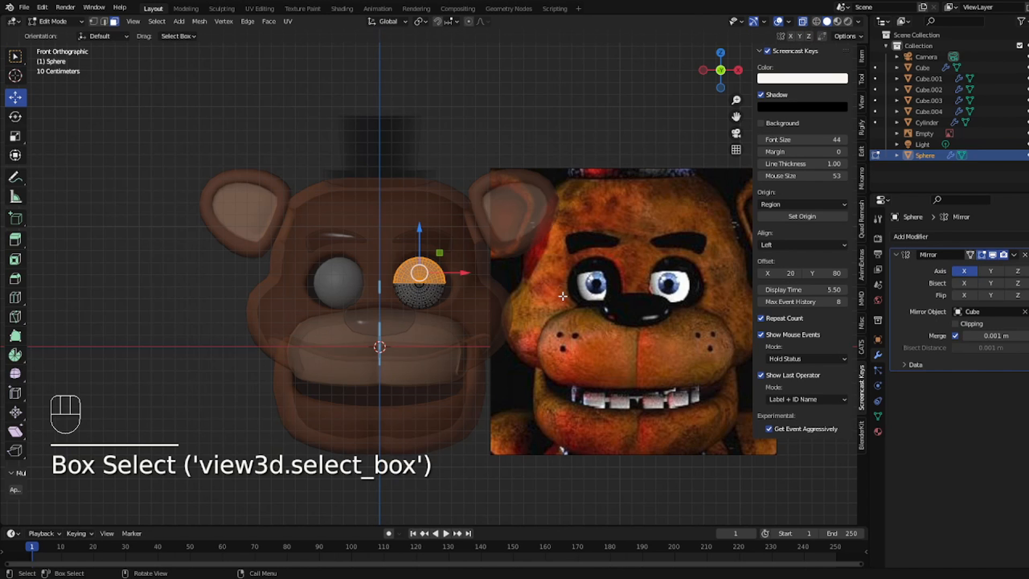
{"action": "scroll", "coordinate": [562, 296], "scroll_direction": "up", "scroll_amount": 5}
{"action": "left_click", "coordinate": [806, 23]}
{"action": "scroll", "coordinate": [523, 268], "scroll_direction": "down", "scroll_amount": 5}
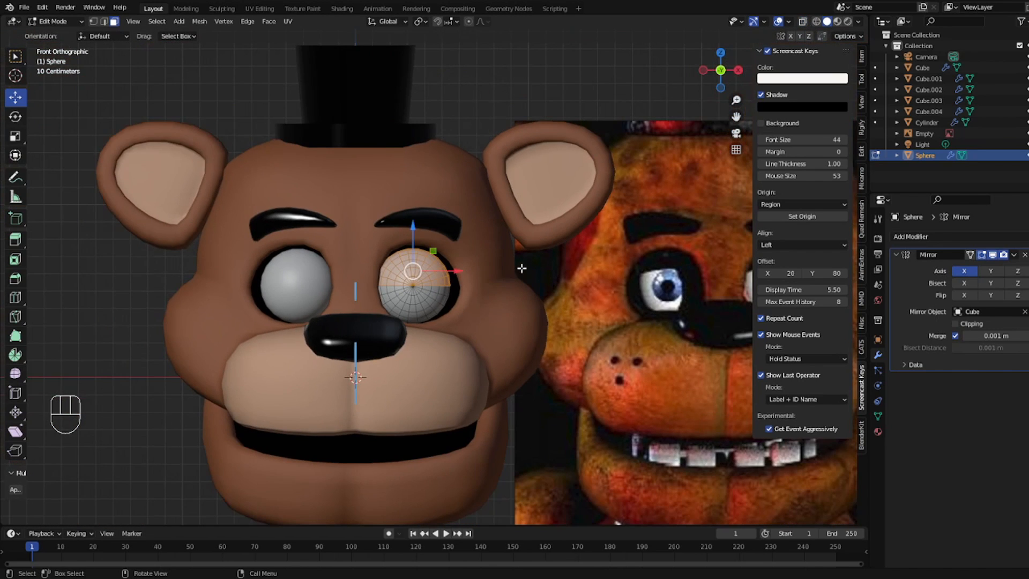
{"action": "key", "text": "shift+d"}
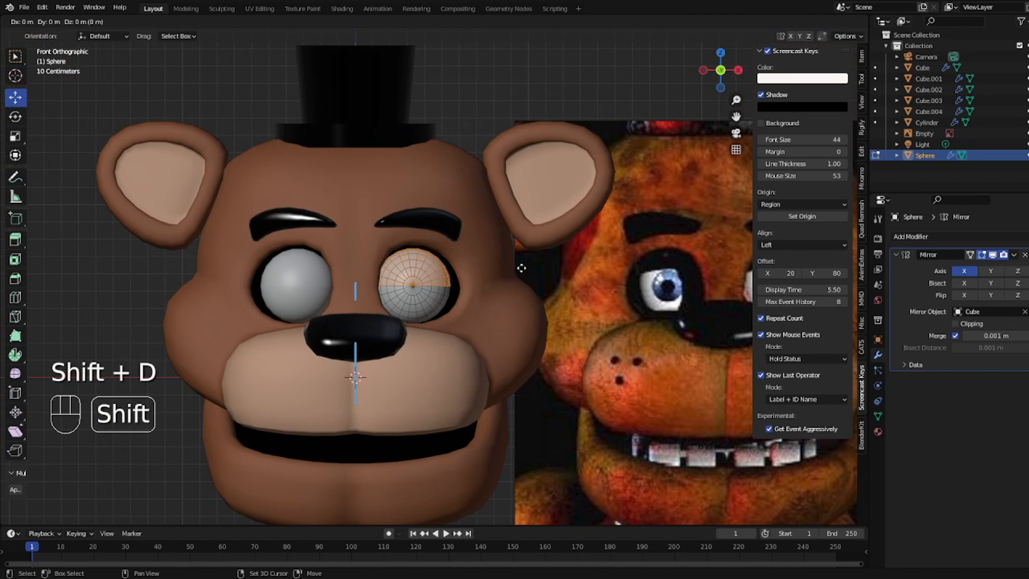
{"action": "key", "text": "s"}
{"action": "key", "text": "ctrl+z"}
- Duplicate the upper half of the eyeball, scale the copy by 1.1 and raise it about 0.006 m along Z
{"action": "scroll", "coordinate": [438, 280], "scroll_direction": "up", "scroll_amount": 4}
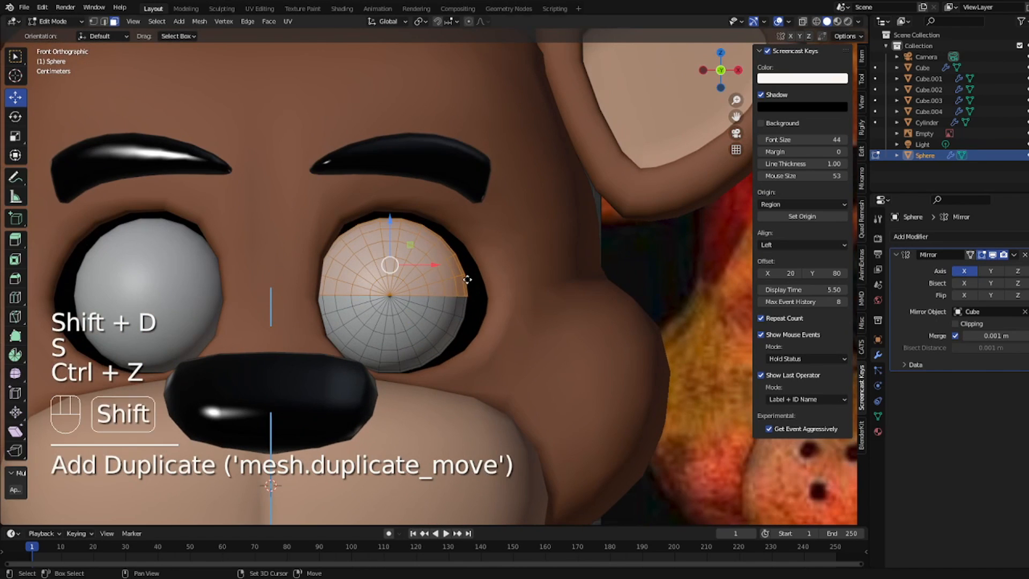
{"action": "key", "text": "shift+d"}
{"action": "key", "text": "alt+s"}
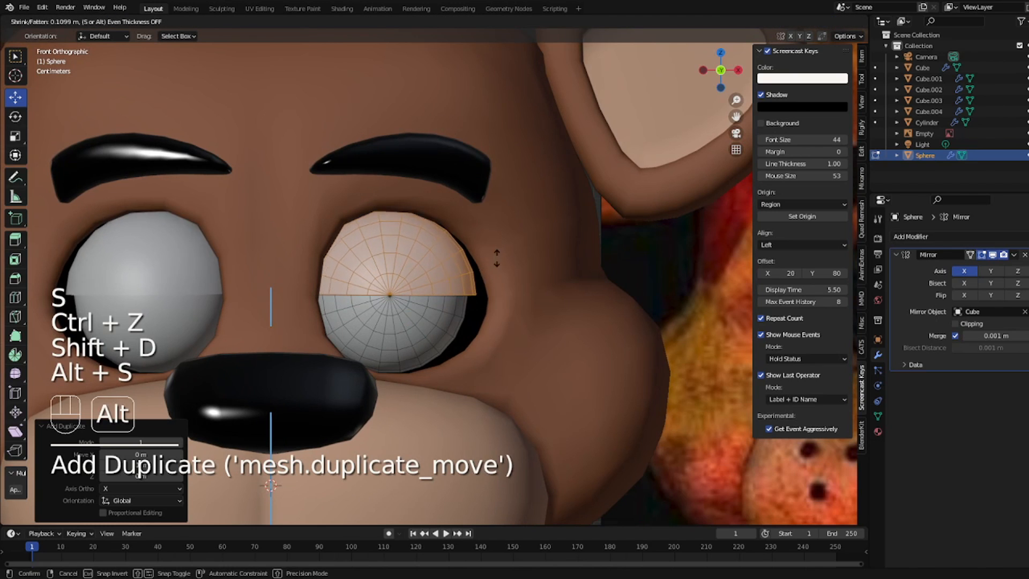
{"action": "right_click", "coordinate": [568, 214]}
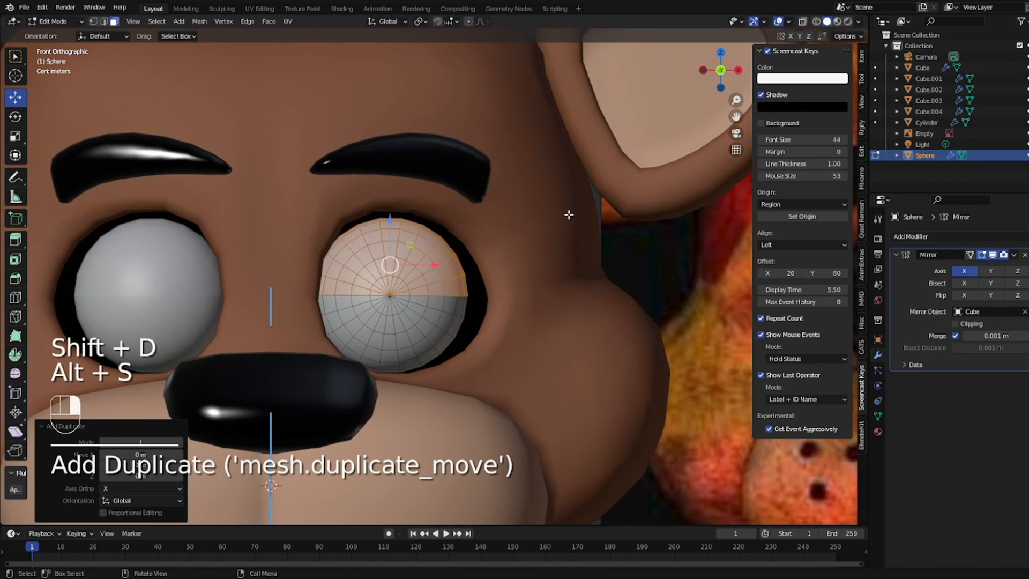
{"action": "key", "text": "s"}
{"action": "left_click", "coordinate": [501, 321]}
{"action": "key", "text": "g"}
{"action": "key", "text": "z"}
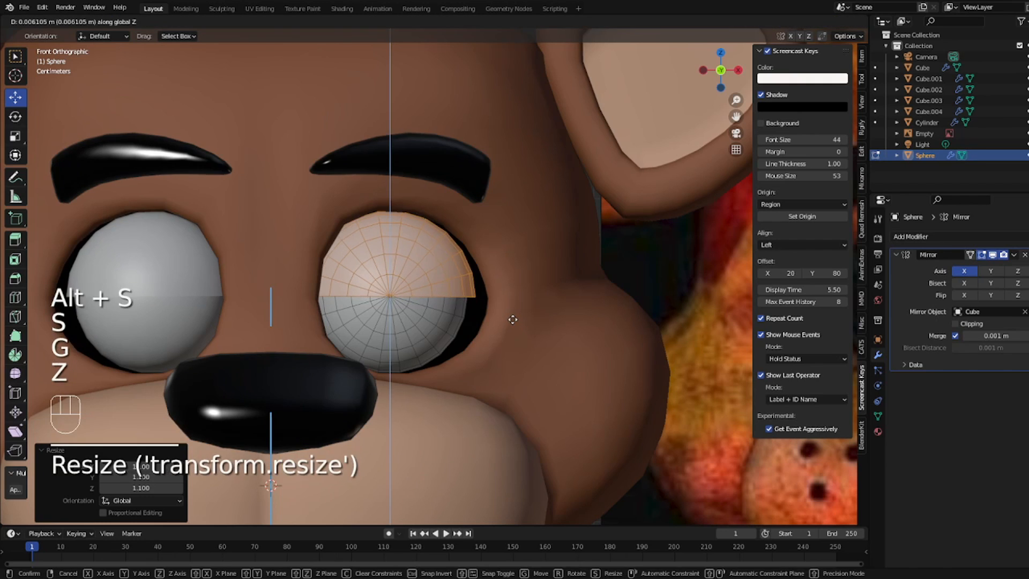
{"action": "left_click", "coordinate": [514, 316]}
- Rotate the duplicated half-sphere 90° about the Z axis
{"action": "scroll", "coordinate": [530, 314], "scroll_direction": "down", "scroll_amount": 6}
{"action": "key", "text": "r"}
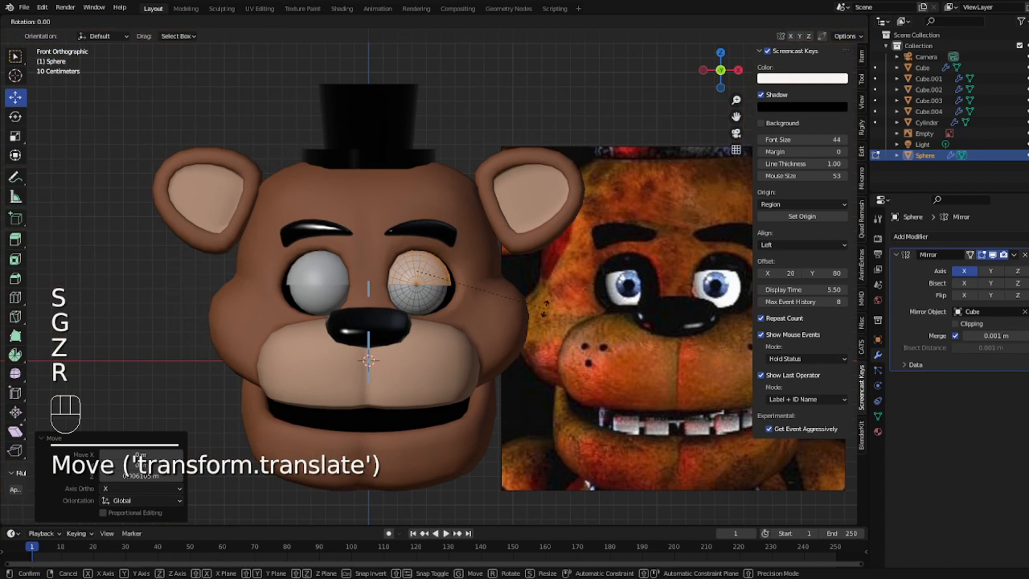
{"action": "key", "text": "z"}
{"action": "key", "text": "9"}
{"action": "key", "text": "0"}
{"action": "key", "text": "Return"}
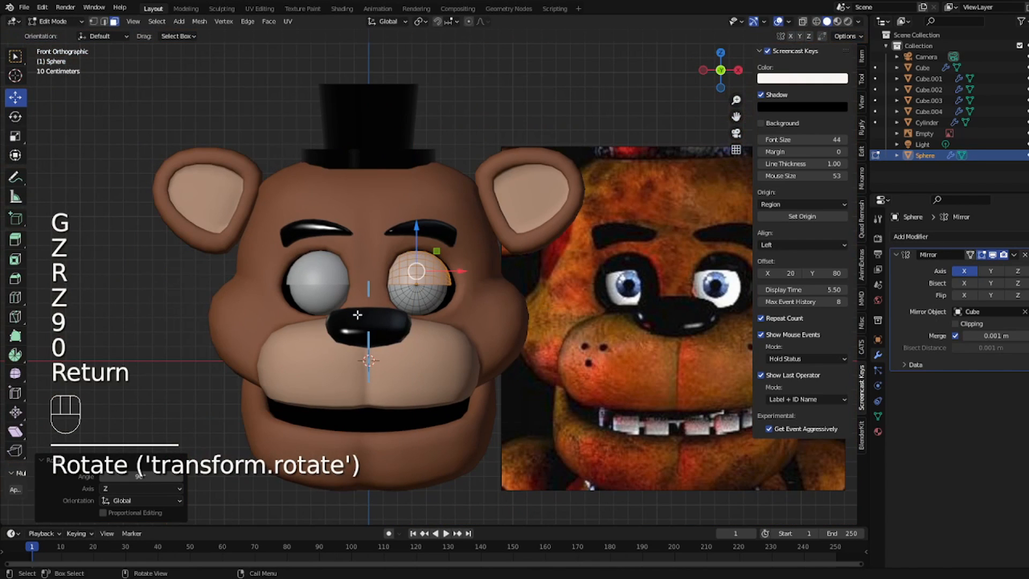
- Separate the duplicated half-sphere into its own eyelid object and select it in Object Mode
{"action": "scroll", "coordinate": [436, 287], "scroll_direction": "up", "scroll_amount": 3}
{"action": "middle_click_drag", "start_coordinate": [405, 273], "coordinate": [552, 275]}
{"action": "key", "text": "r"}
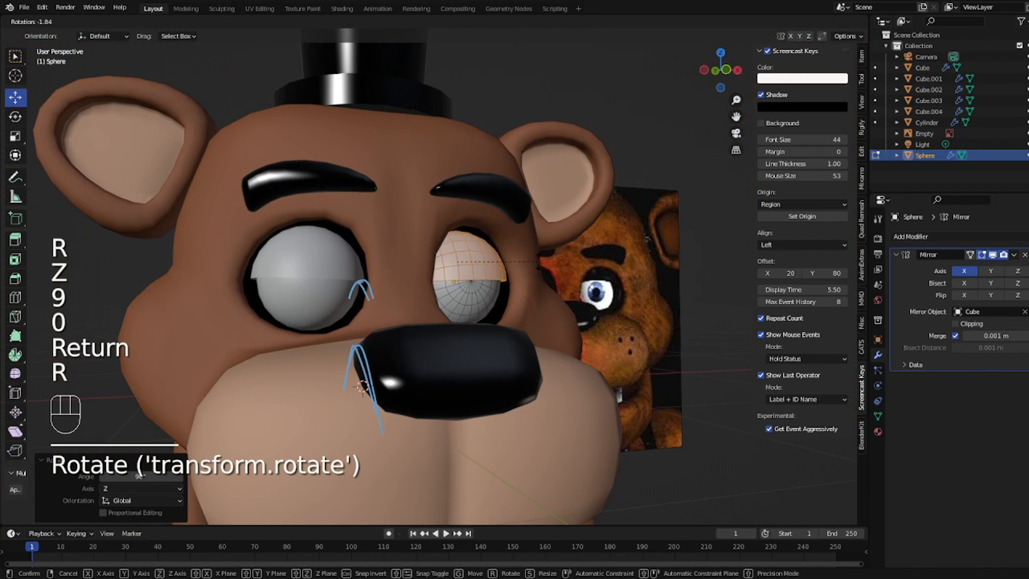
{"action": "key", "text": "x"}
{"action": "key", "text": "p"}
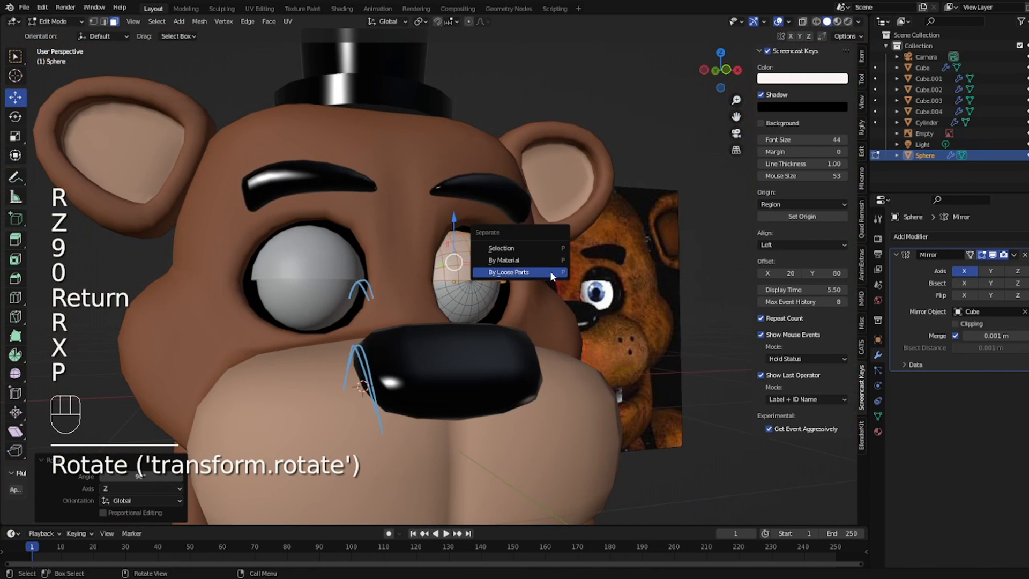
{"action": "left_click", "coordinate": [522, 243]}
{"action": "key", "text": "Tab"}
{"action": "left_click", "coordinate": [495, 267]}
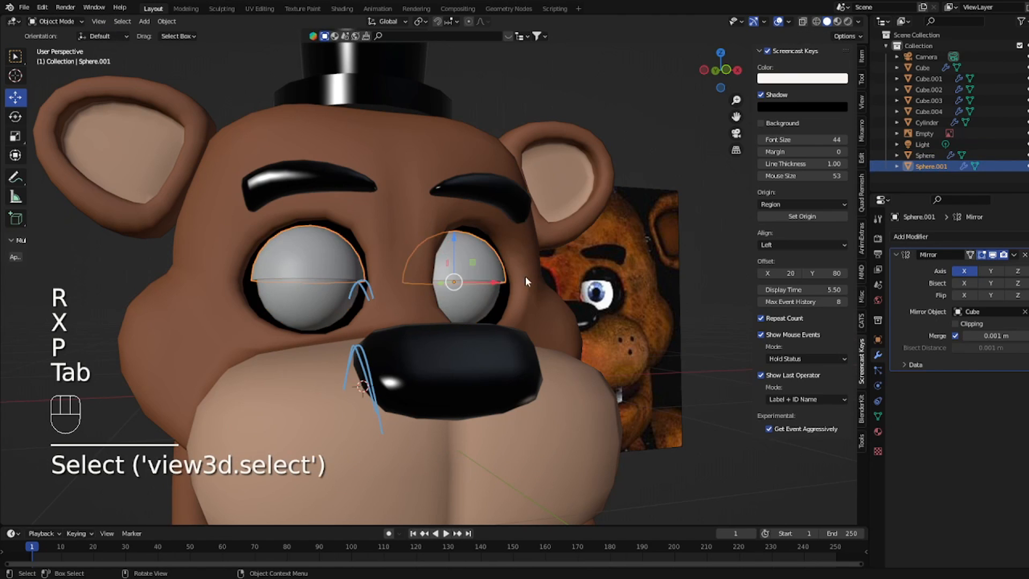
{"action": "key", "text": "r"}
{"action": "key", "text": "x"}
{"action": "right_click", "coordinate": [541, 311]}
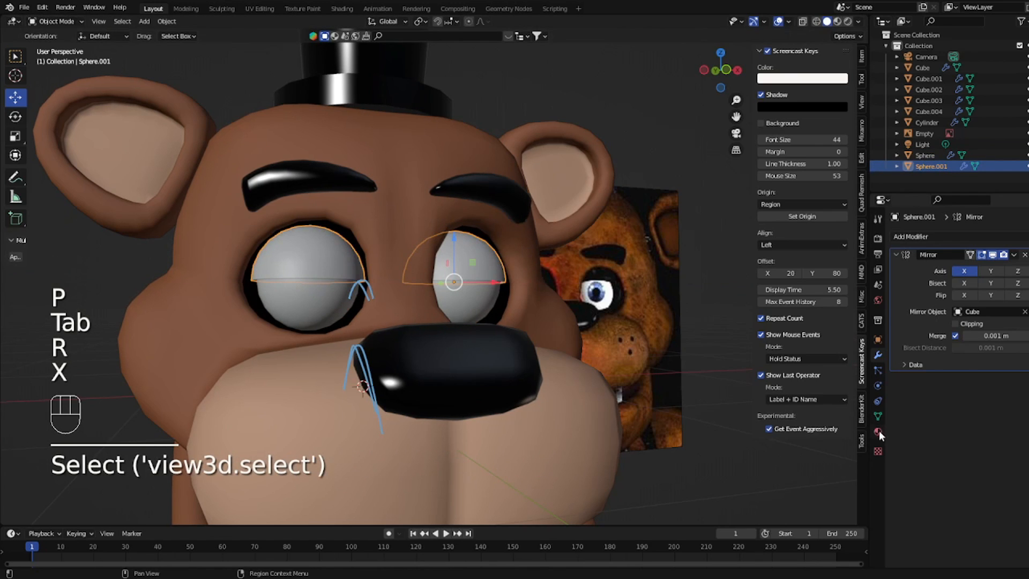
- Link the nose's shiny black material to the eyelid object
{"action": "left_click", "coordinate": [497, 359], "text": "shift"}
{"action": "key", "text": "ctrl+l"}
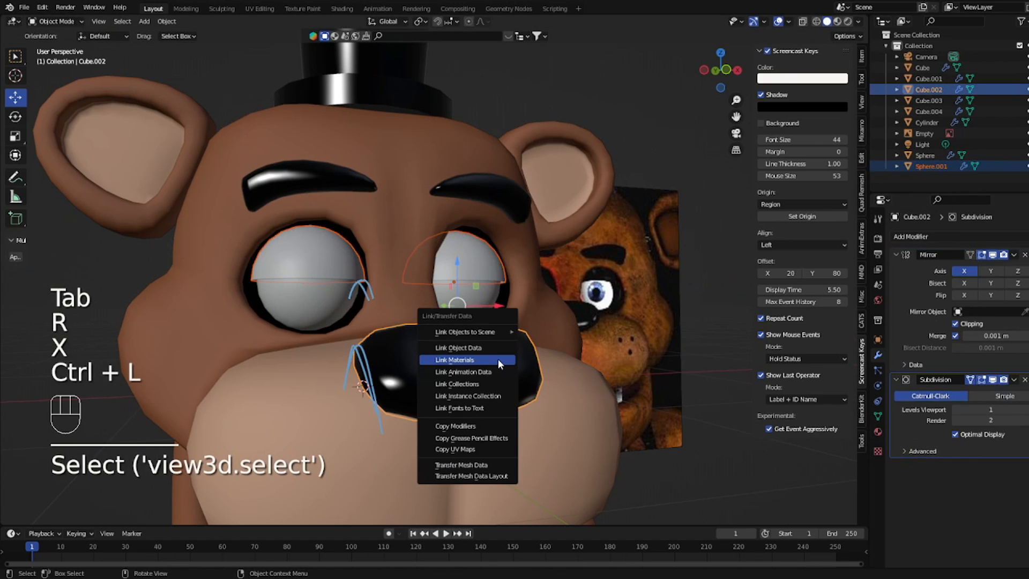
{"action": "left_click", "coordinate": [497, 358]}
- Add a Solidify modifier to the eyelids with a thickness of 0.23 m
{"action": "left_click", "coordinate": [471, 268]}
{"action": "key", "text": "Tab"}
{"action": "key", "text": "KP_1"}
{"action": "key", "text": "a"}
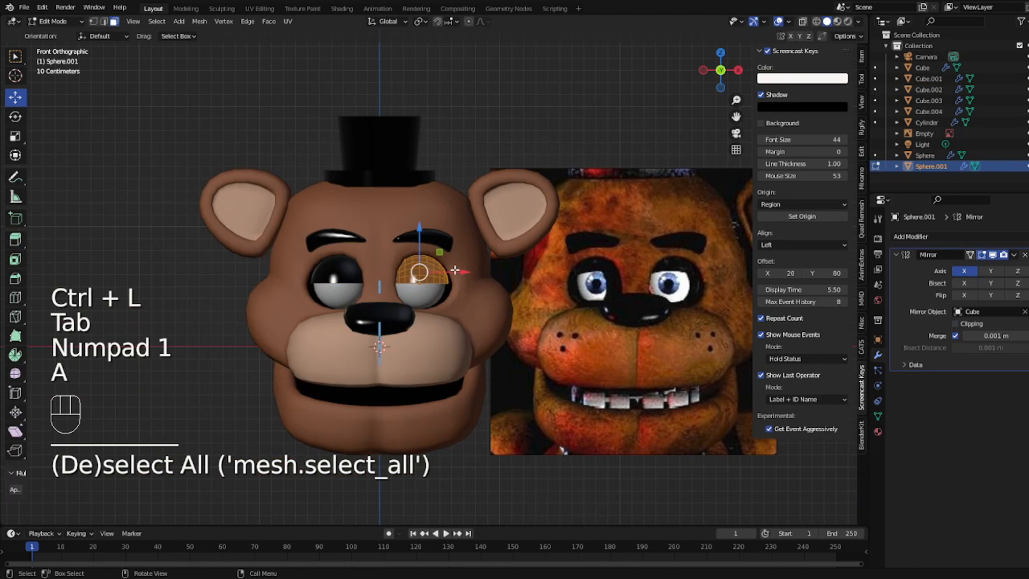
{"action": "key", "text": "Tab"}
{"action": "left_click", "coordinate": [910, 238]}
{"action": "left_click", "coordinate": [836, 423]}
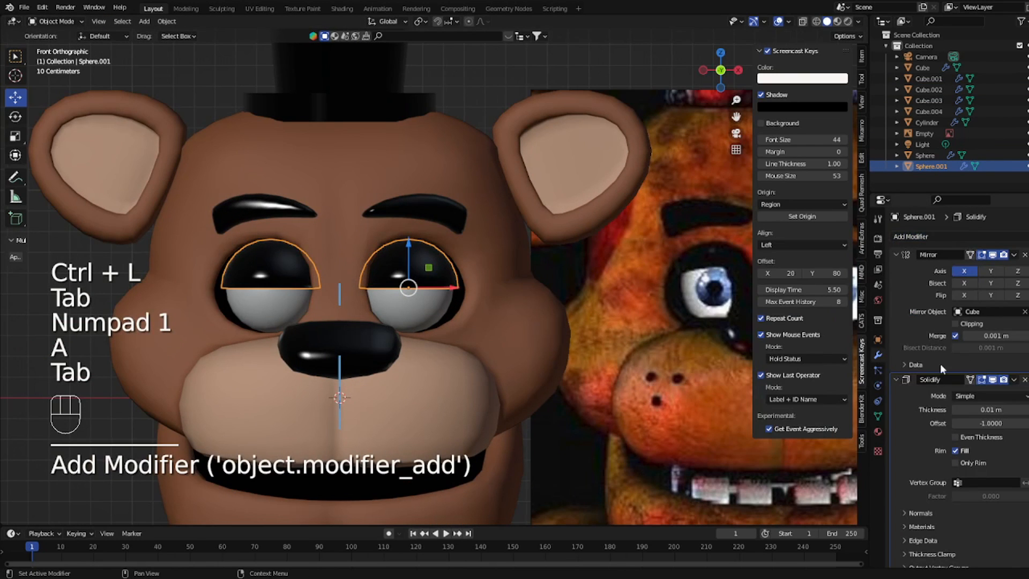
{"action": "left_click_drag", "start_coordinate": [980, 409], "coordinate": [978, 405]}
- Add a Bevel modifier to the eyelids with an amount of 0.04 m
{"action": "left_click", "coordinate": [920, 236]}
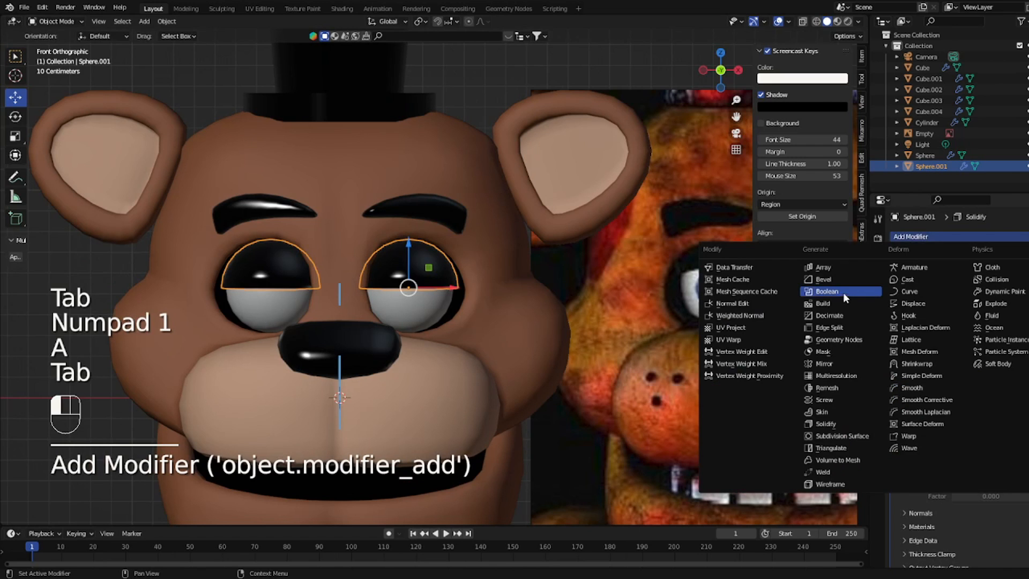
{"action": "left_click", "coordinate": [843, 291]}
{"action": "middle_click_drag", "start_coordinate": [742, 295], "coordinate": [594, 272]}
{"action": "scroll", "coordinate": [997, 483], "scroll_direction": "down", "scroll_amount": 5}
{"action": "scroll", "coordinate": [996, 483], "scroll_direction": "down", "scroll_amount": 1}
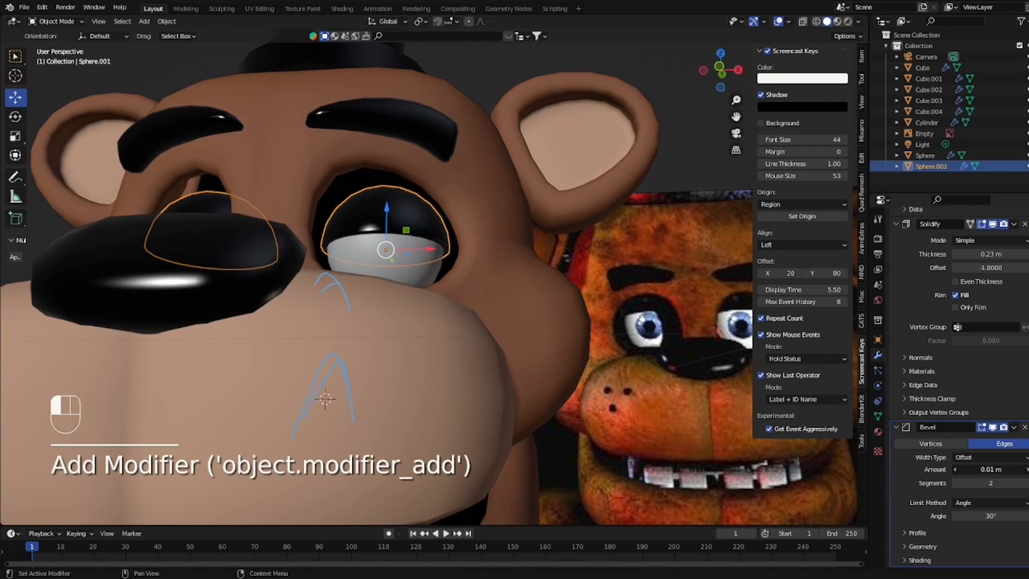
{"action": "scroll", "coordinate": [676, 221], "scroll_direction": "down", "scroll_amount": 5}
{"action": "left_click", "coordinate": [636, 212]}
{"action": "middle_click_drag", "start_coordinate": [636, 213], "coordinate": [658, 230]}
{"action": "scroll", "coordinate": [491, 302], "scroll_direction": "up", "scroll_amount": 2}
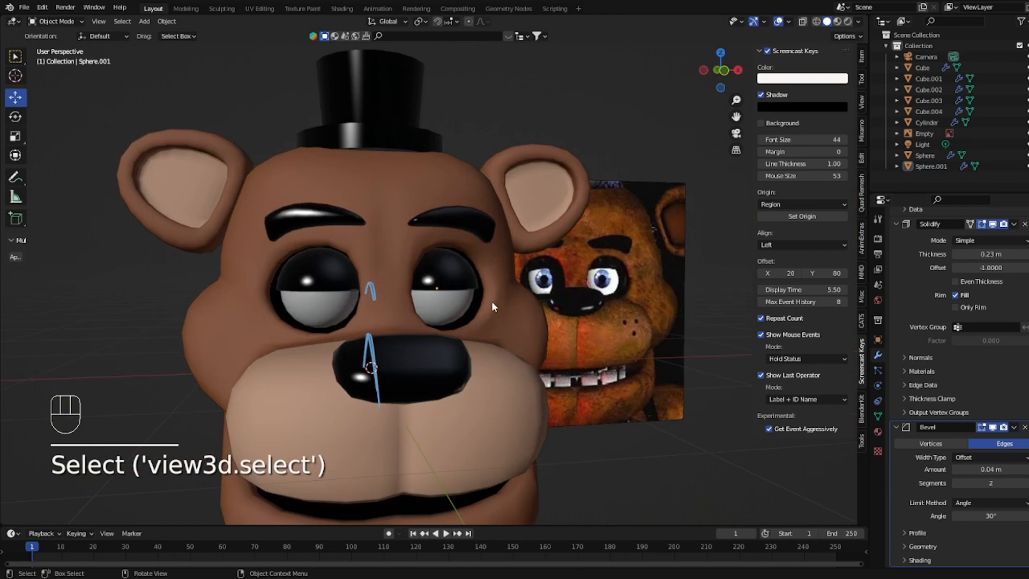
- Rotate the eyelids about the X axis so they open and cover only the upper edge of the eyeballs
{"action": "left_click", "coordinate": [422, 284]}
{"action": "key", "text": "r"}
{"action": "key", "text": "x"}
{"action": "left_click", "coordinate": [558, 161]}
{"action": "left_click", "coordinate": [580, 114]}
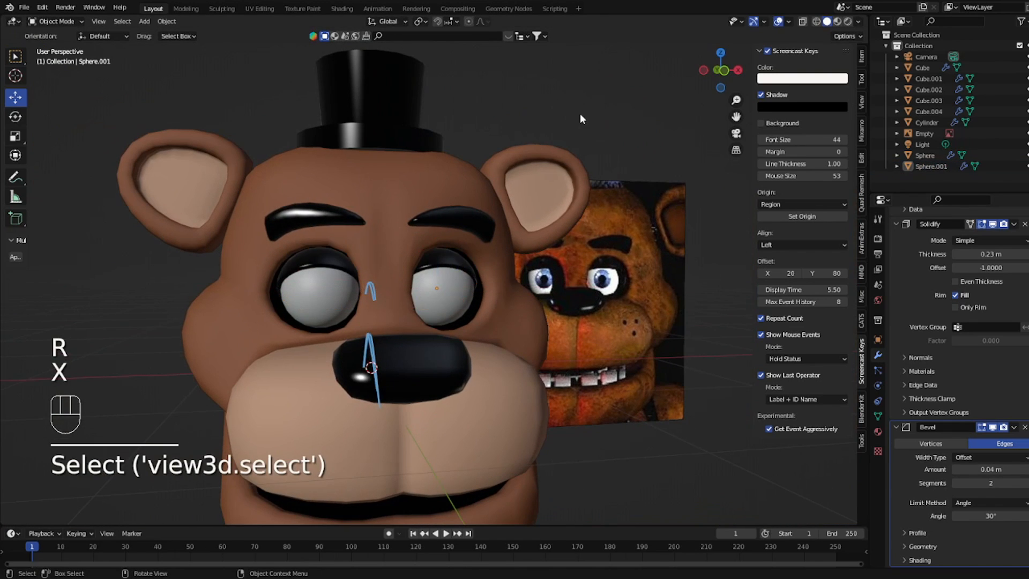
- Remove the linked material from the eyelids and assign them a new material
{"action": "key", "text": "KP_1"}
{"action": "left_click", "coordinate": [425, 266]}
{"action": "left_click", "coordinate": [878, 431]}
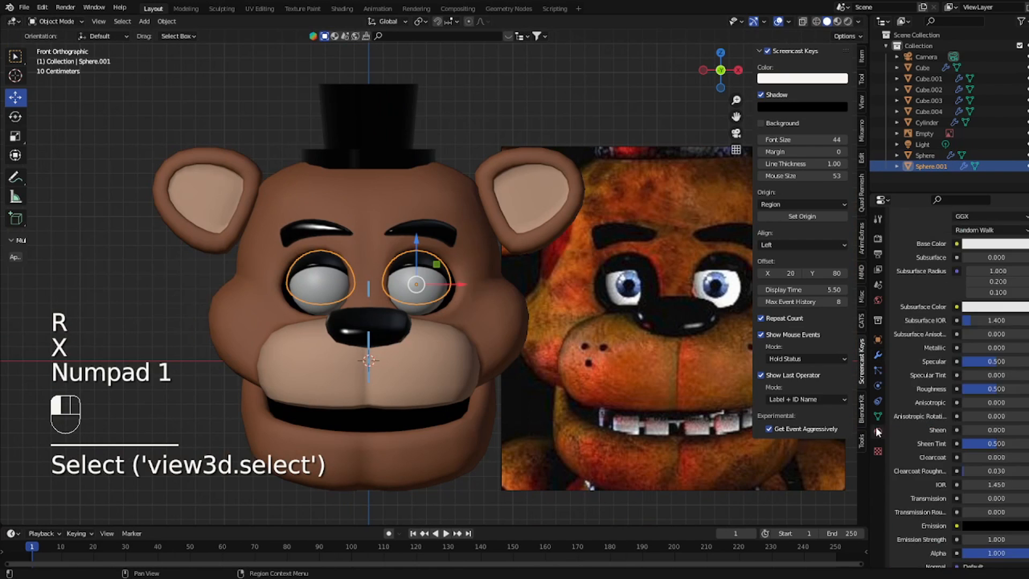
{"action": "scroll", "coordinate": [958, 375], "scroll_direction": "up", "scroll_amount": 3}
{"action": "left_click", "coordinate": [1027, 250]}
{"action": "left_click", "coordinate": [997, 282]}
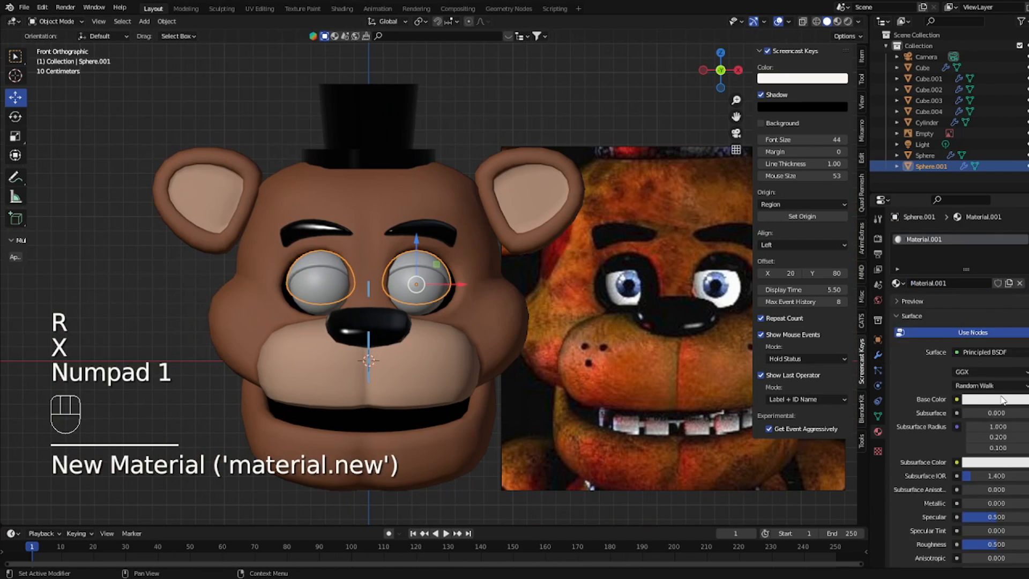
- Set the viewport display color of the eyelids' new material to black
{"action": "scroll", "coordinate": [996, 482], "scroll_direction": "down", "scroll_amount": 15}
{"action": "left_click", "coordinate": [1004, 519]}
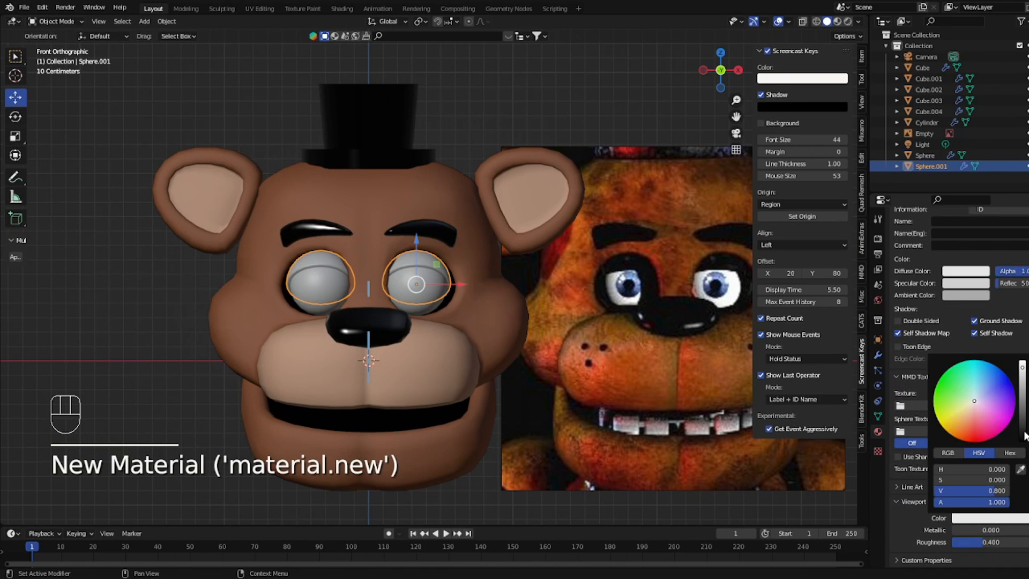
{"action": "left_click_drag", "start_coordinate": [1024, 433], "coordinate": [1024, 445]}
{"action": "scroll", "coordinate": [500, 117], "scroll_direction": "down", "scroll_amount": 3}
{"action": "left_click", "coordinate": [500, 119]}
{"action": "scroll", "coordinate": [517, 160], "scroll_direction": "up", "scroll_amount": 2}
{"action": "mouse_move", "coordinate": [519, 173]}
{"action": "middle_mouse_down"}
{"action": "mouse_move", "coordinate": [536, 204]}
{"action": "mouse_move", "coordinate": [532, 166]}
{"action": "middle_mouse_up"}
{"action": "scroll", "coordinate": [567, 202], "scroll_direction": "down", "scroll_amount": 3}
- Add a cube for the tooth, give it a Bevel modifier and shade it smooth
{"action": "key", "text": "KP_1"}
{"action": "key", "text": "shift+a"}
{"action": "mouse_move", "coordinate": [532, 167]}
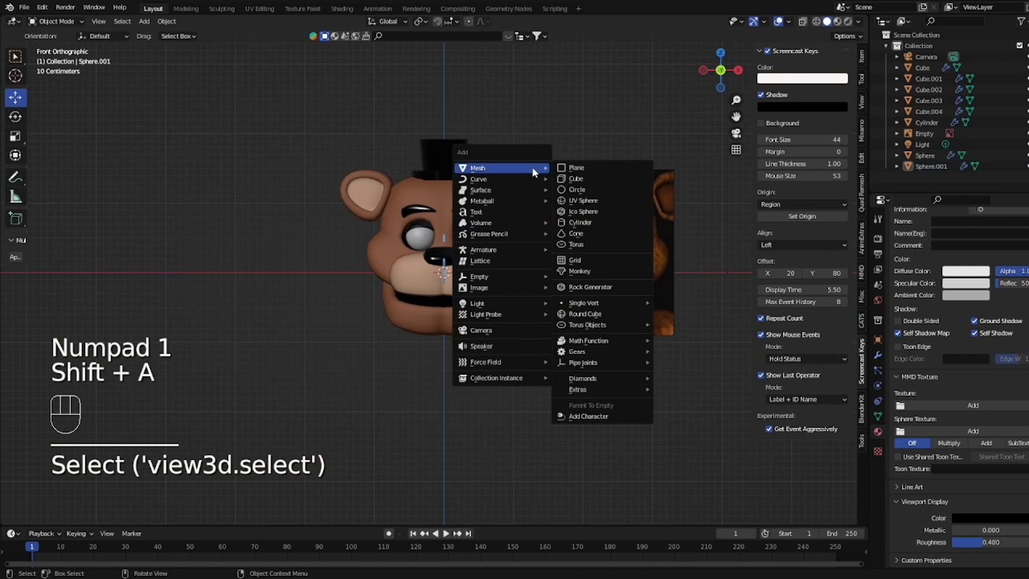
{"action": "left_click", "coordinate": [581, 177]}
{"action": "left_click", "coordinate": [878, 355]}
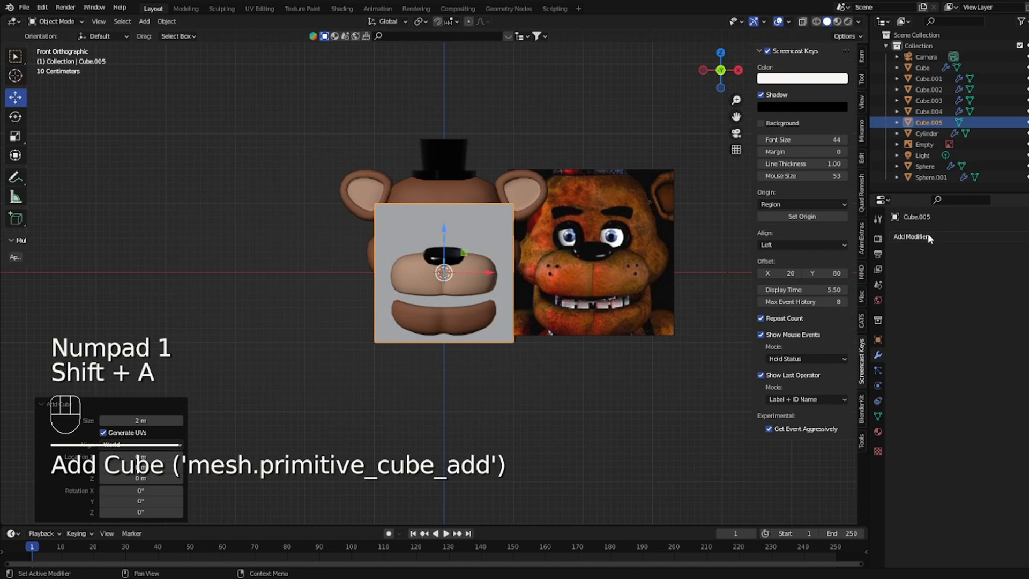
{"action": "left_click", "coordinate": [911, 237]}
{"action": "left_click", "coordinate": [838, 291]}
{"action": "right_click", "coordinate": [610, 159]}
{"action": "left_click", "coordinate": [611, 159]}
- Scale the tooth cube down and move it forward along Y until it sits in front of the muzzle
{"action": "middle_click_drag", "start_coordinate": [608, 161], "coordinate": [553, 202]}
{"action": "key", "text": "s"}
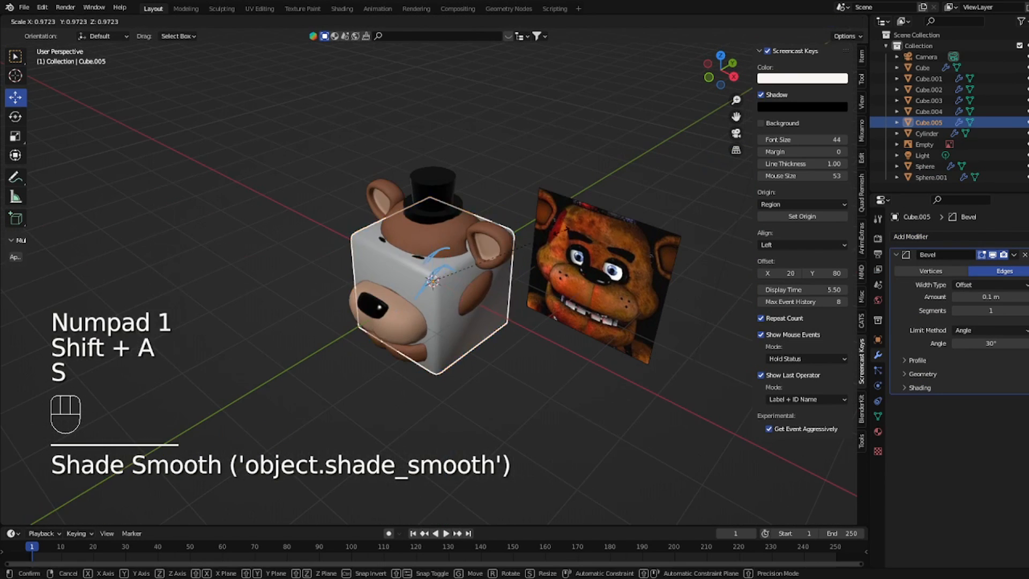
{"action": "left_click", "coordinate": [470, 265]}
{"action": "key", "text": "g"}
{"action": "key", "text": "y"}
{"action": "left_click", "coordinate": [481, 279]}
{"action": "key", "text": "s"}
{"action": "left_click", "coordinate": [456, 281]}
{"action": "key", "text": "g"}
{"action": "key", "text": "y"}
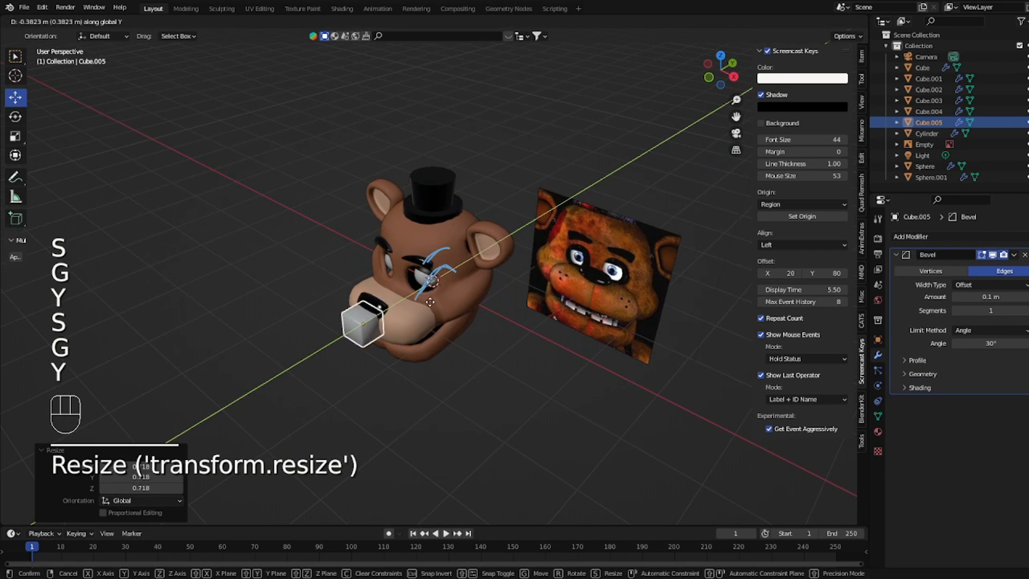
{"action": "left_click", "coordinate": [394, 322]}
- Flatten the tooth cube along the Y axis with a scale of 0.434
{"action": "key", "text": "s"}
{"action": "key", "text": "y"}
{"action": "right_click", "coordinate": [489, 295]}
{"action": "key", "text": "s"}
{"action": "key", "text": "y"}
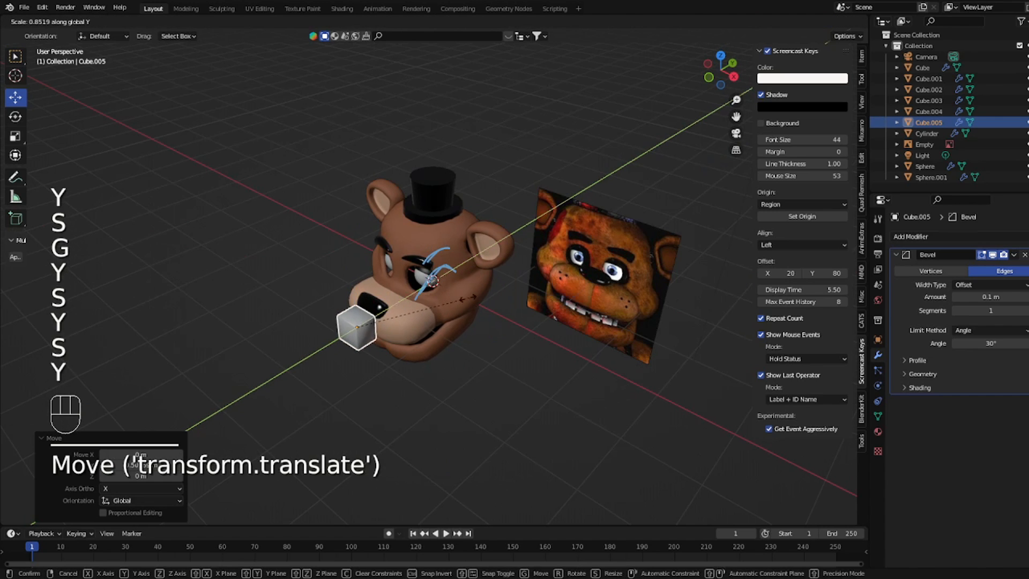
{"action": "left_click", "coordinate": [418, 315]}
- Shrink the tooth cube in the front view and move it about 0.18 m sideways and 0.52 m down to the mouth
{"action": "key", "text": "KP_1"}
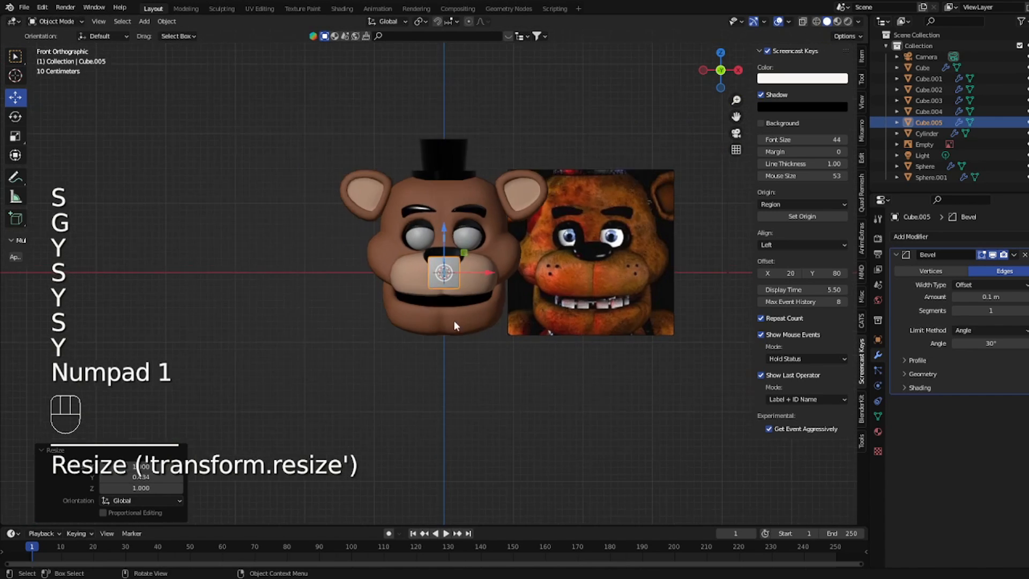
{"action": "key", "text": "s"}
{"action": "key", "text": "g"}
{"action": "left_click", "coordinate": [578, 312]}
- Add a Mirror modifier to the tooth and use the head (Cube) as its mirror object
{"action": "left_click", "coordinate": [937, 236]}
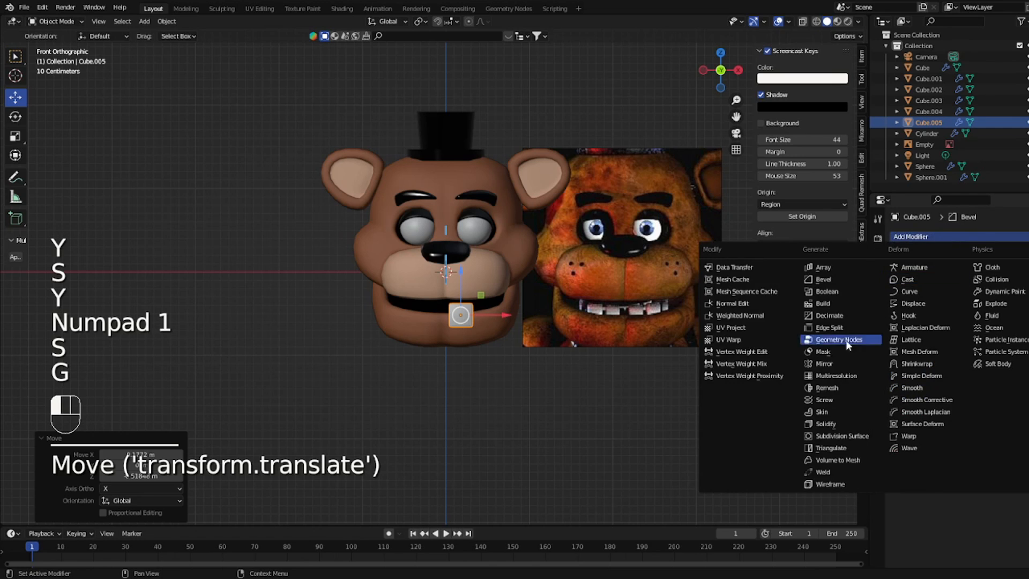
{"action": "left_click", "coordinate": [845, 340]}
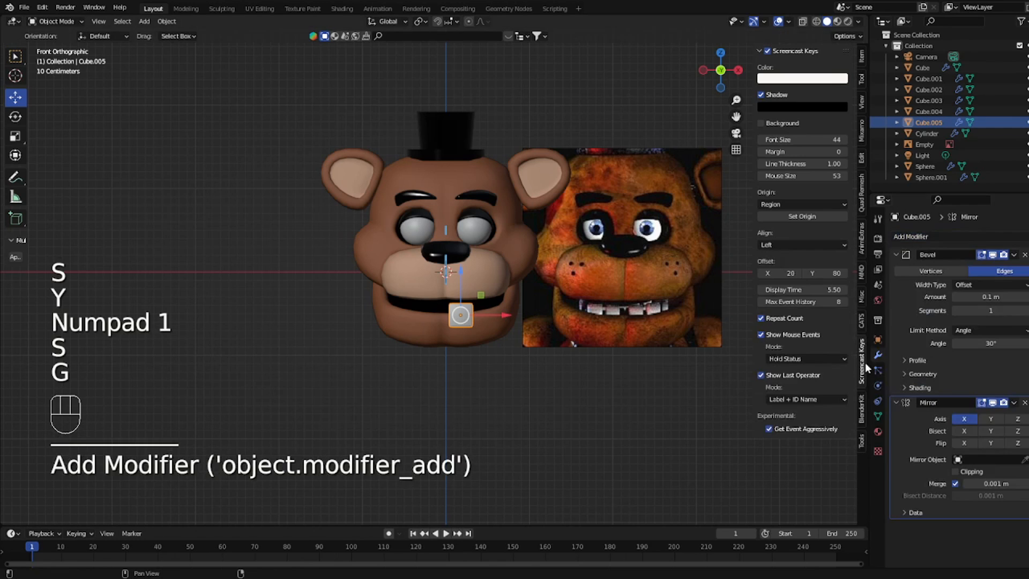
{"action": "left_click", "coordinate": [497, 263]}
- Reposition the mirrored tooth in the front view so the pair sits side by side at the mouth's centre
{"action": "scroll", "coordinate": [514, 284], "scroll_direction": "up", "scroll_amount": 4}
{"action": "key", "text": "g"}
{"action": "left_click", "coordinate": [523, 278]}
{"action": "scroll", "coordinate": [523, 278], "scroll_direction": "down", "scroll_amount": 2}
{"action": "key", "text": "g"}
{"action": "left_click", "coordinate": [542, 280]}
{"action": "middle_click_drag", "start_coordinate": [542, 281], "coordinate": [594, 284]}
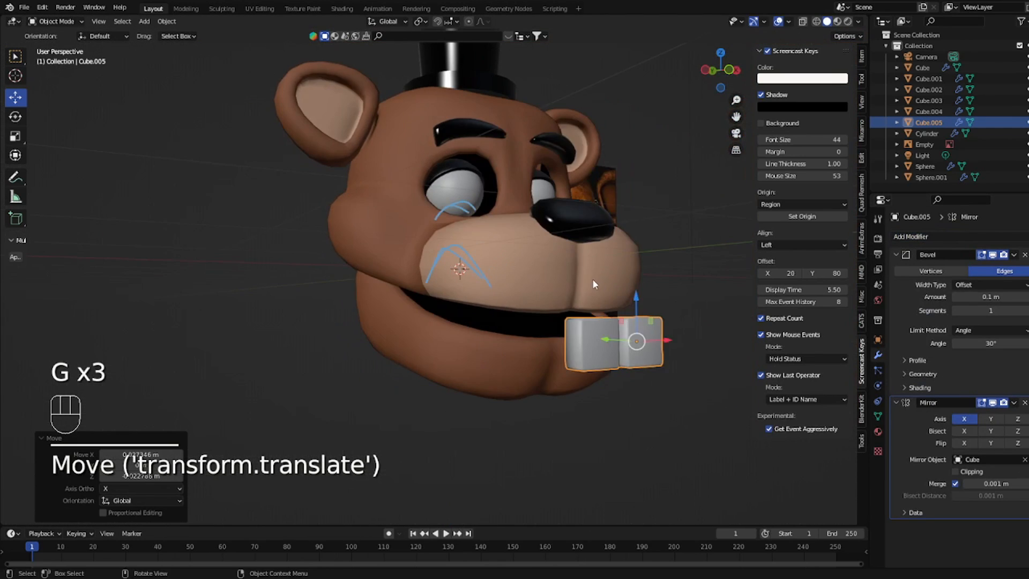
- Rotate the front teeth about the X axis and move them back along Y by about 0.39 m into the mouth
{"action": "key", "text": "r"}
{"action": "key", "text": "x"}
{"action": "left_click", "coordinate": [590, 283]}
{"action": "key", "text": "g"}
{"action": "key", "text": "y"}
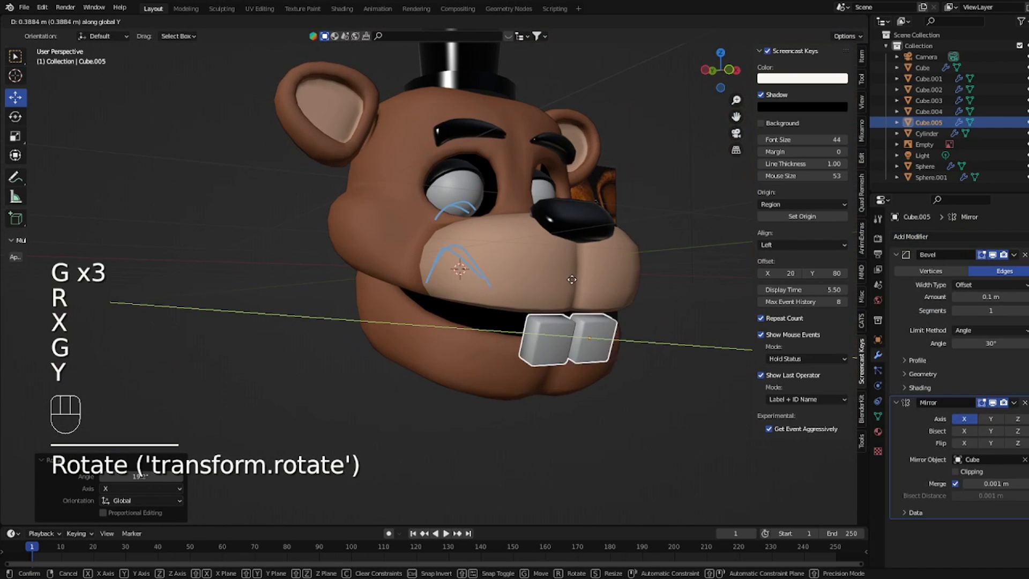
{"action": "left_click", "coordinate": [572, 279]}
- Scale the front teeth to 0.891 and place them in the mouth opening in the front view
{"action": "key", "text": "s"}
{"action": "left_click", "coordinate": [630, 296]}
{"action": "key", "text": "KP_1"}
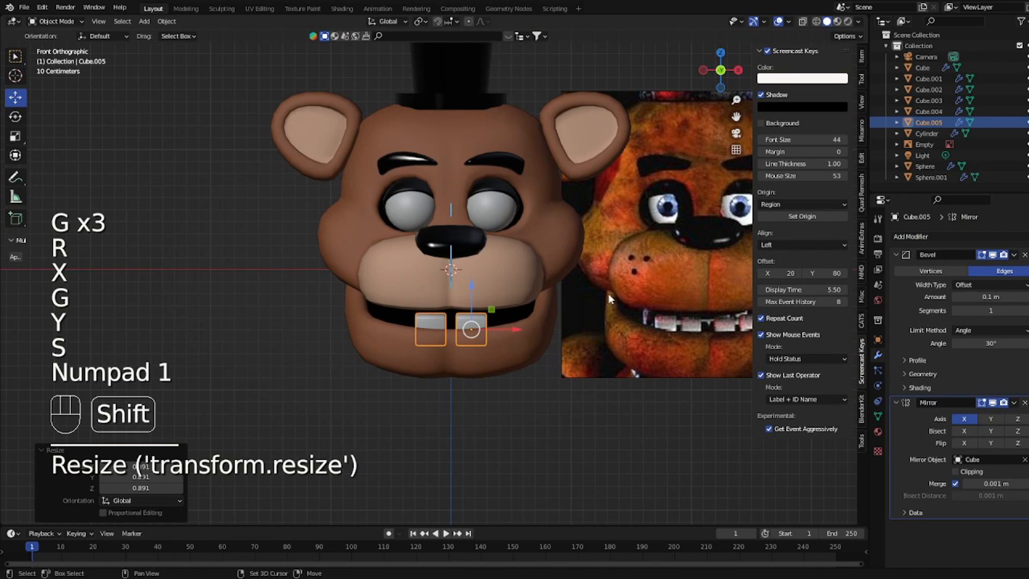
{"action": "middle_click_drag", "start_coordinate": [609, 294], "coordinate": [496, 198], "text": "shift"}
{"action": "key", "text": "g"}
{"action": "left_click", "coordinate": [543, 255]}
- Scale the front teeth along the X axis and adjust their depth along Y
{"action": "scroll", "coordinate": [543, 255], "scroll_direction": "up", "scroll_amount": 2}
{"action": "key", "text": "s"}
{"action": "key", "text": "x"}
{"action": "left_click", "coordinate": [556, 256]}
{"action": "scroll", "coordinate": [557, 256], "scroll_direction": "down", "scroll_amount": 3}
{"action": "key", "text": "g"}
{"action": "key", "text": "y"}
{"action": "left_click", "coordinate": [564, 271]}
- Duplicate the front tooth, rotate the copy about its local Z axis and place it beside the original
{"action": "key", "text": "shift+d"}
{"action": "key", "text": "r"}
{"action": "key", "text": "z"}
{"action": "key", "text": "z"}
{"action": "left_click", "coordinate": [539, 238]}
{"action": "scroll", "coordinate": [539, 238], "scroll_direction": "down", "scroll_amount": 2}
{"action": "key", "text": "g"}
{"action": "left_click", "coordinate": [552, 233]}
- Hide the head and the nose to expose the teeth inside the lower jaw
{"action": "left_click", "coordinate": [453, 191]}
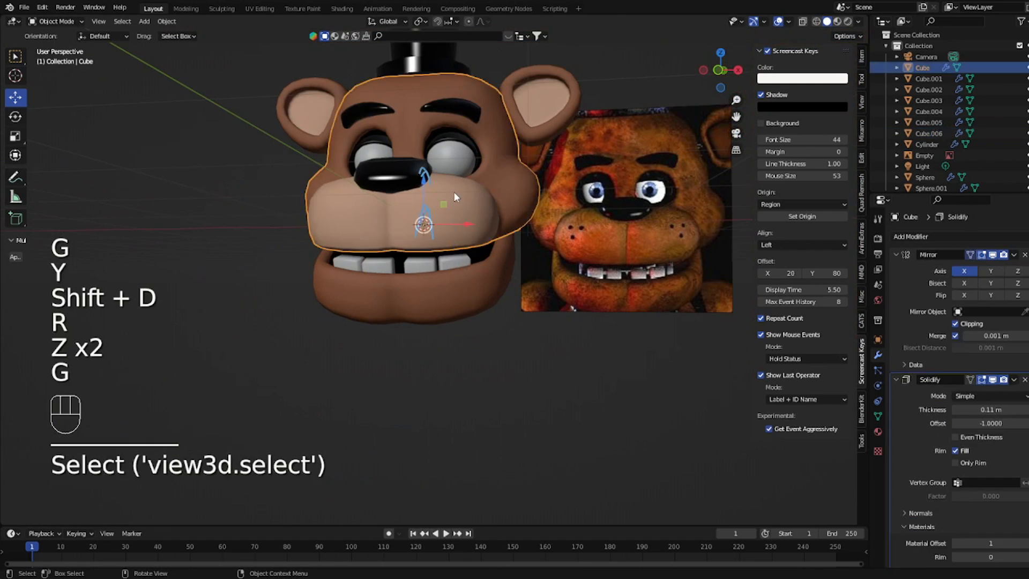
{"action": "key", "text": "h"}
{"action": "left_click", "coordinate": [408, 179]}
{"action": "key", "text": "h"}
{"action": "middle_click_drag", "start_coordinate": [409, 179], "coordinate": [447, 273]}
- Rotate the second tooth from above and move it to follow the jaw's curve
{"action": "left_click", "coordinate": [459, 315]}
{"action": "scroll", "coordinate": [524, 379], "scroll_direction": "up", "scroll_amount": 1}
{"action": "middle_click_drag", "start_coordinate": [459, 315], "coordinate": [519, 259]}
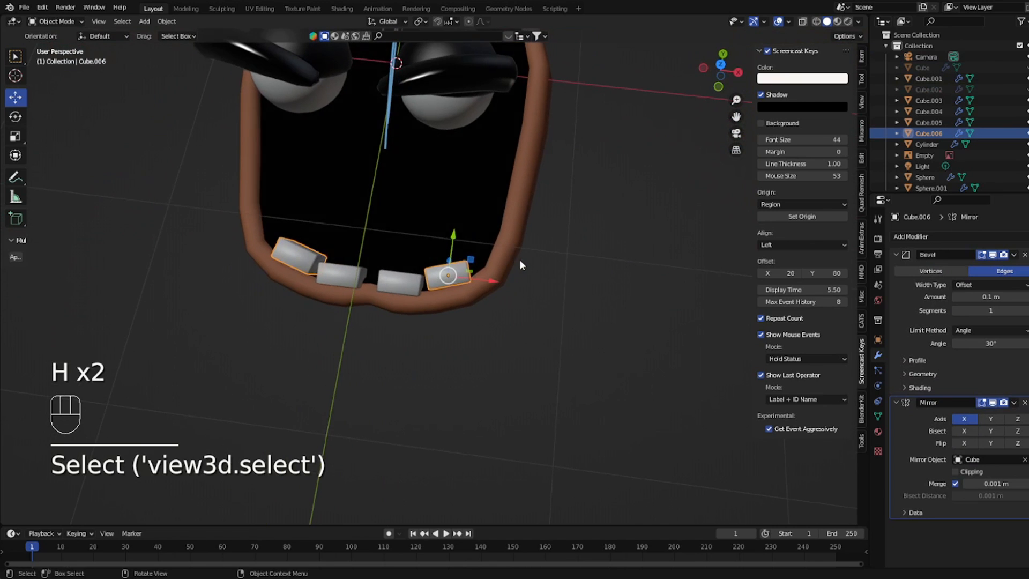
{"action": "key", "text": "r"}
{"action": "left_click", "coordinate": [522, 260]}
{"action": "key", "text": "g"}
{"action": "left_click", "coordinate": [531, 262]}
- Rotate and move the inner front tooth against the jaw, and shift the second tooth beside it
{"action": "left_click", "coordinate": [398, 275]}
{"action": "middle_click_drag", "start_coordinate": [399, 275], "coordinate": [470, 297]}
{"action": "key", "text": "r"}
{"action": "left_click", "coordinate": [506, 268]}
{"action": "key", "text": "g"}
{"action": "left_click", "coordinate": [485, 271]}
{"action": "left_click", "coordinate": [459, 271]}
{"action": "key", "text": "g"}
{"action": "left_click", "coordinate": [496, 273]}
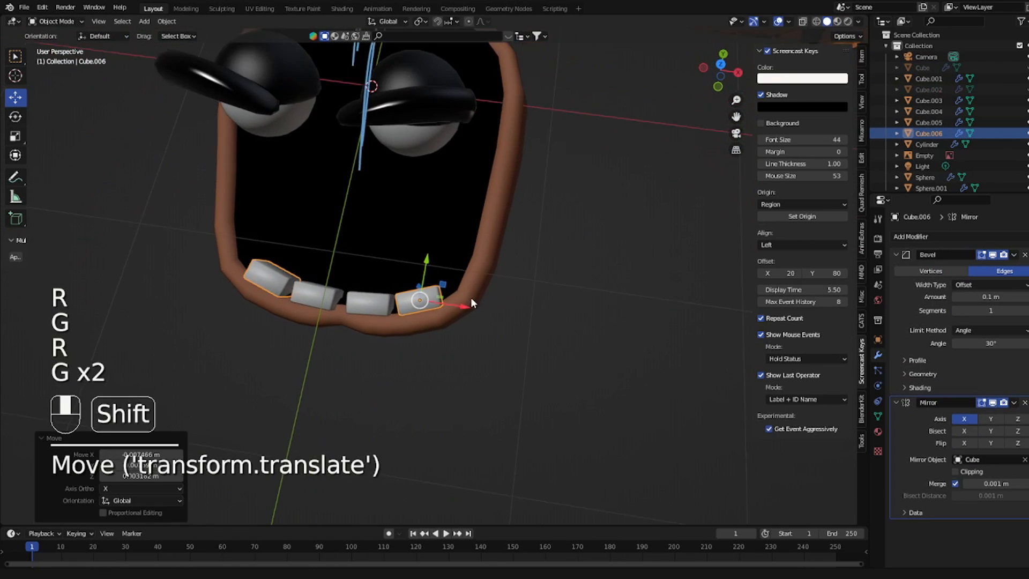
- Duplicate the second tooth, rotate the copy and place it along the side of the jaw as a third tooth
{"action": "key", "text": "shift+d"}
{"action": "left_click", "coordinate": [472, 268]}
{"action": "key", "text": "r"}
{"action": "left_click", "coordinate": [475, 236]}
{"action": "key", "text": "g"}
{"action": "left_click", "coordinate": [484, 233]}
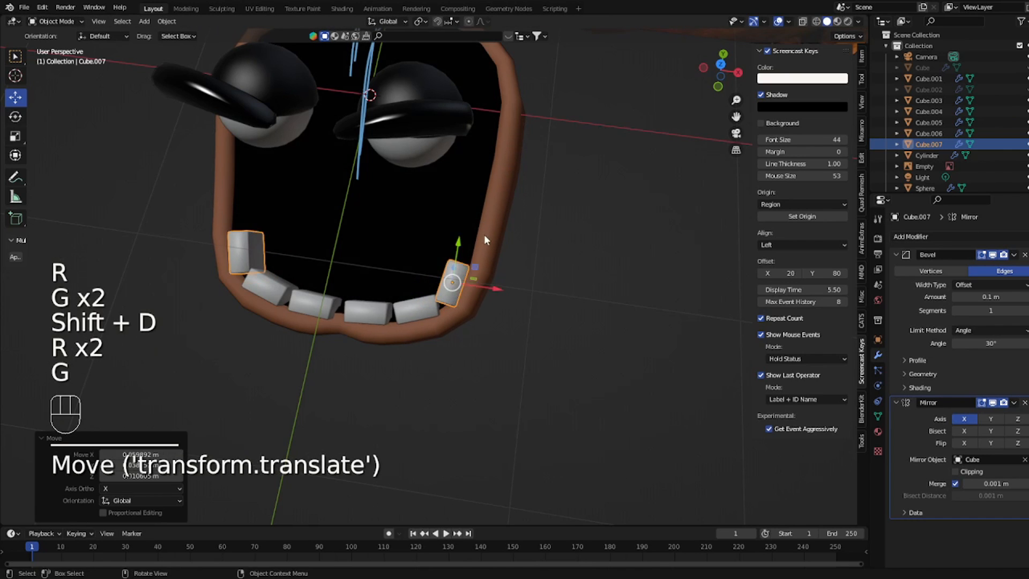
- Adjust the third tooth's position in line with the rest of the row
{"action": "middle_click_drag", "start_coordinate": [484, 233], "coordinate": [537, 206]}
{"action": "key", "text": "g"}
{"action": "left_click", "coordinate": [401, 168]}
{"action": "key", "text": "g"}
{"action": "left_click", "coordinate": [555, 180]}
{"action": "left_click", "coordinate": [556, 183]}
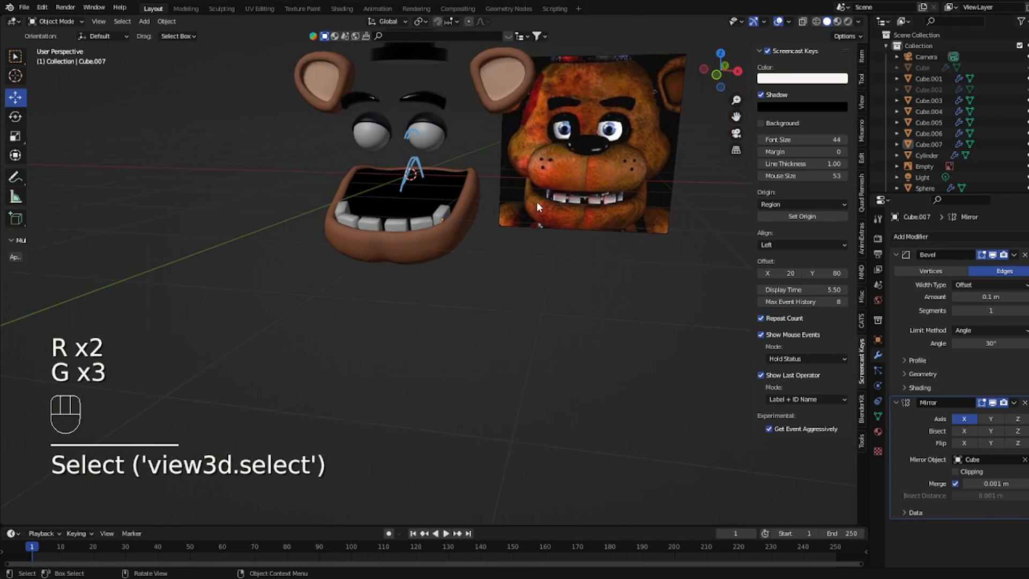
- Shift the third tooth along the X axis within the jaw
{"action": "key", "text": "KP_1"}
{"action": "middle_click_drag", "start_coordinate": [581, 242], "coordinate": [462, 281], "text": "shift"}
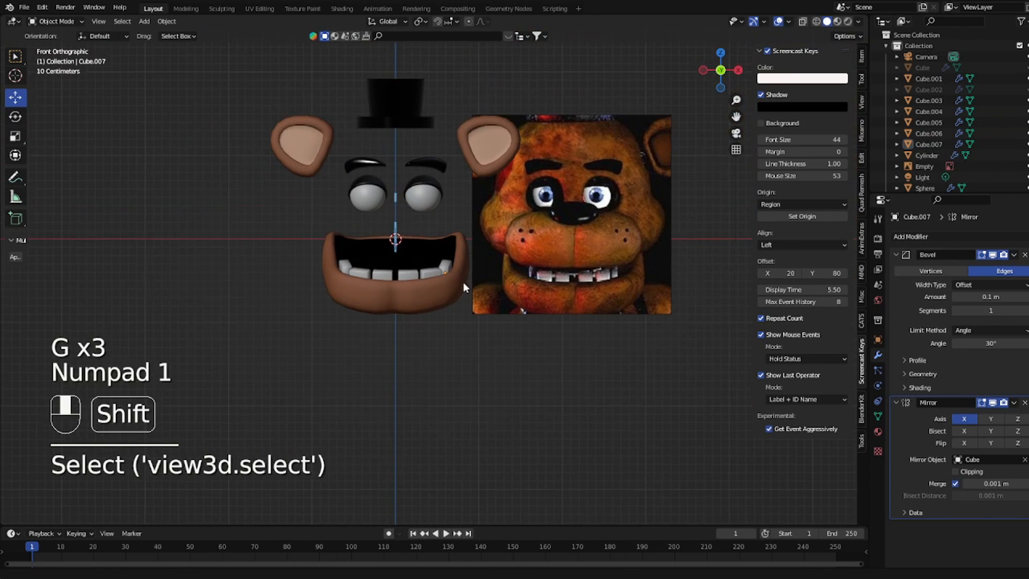
{"action": "scroll", "coordinate": [464, 336], "scroll_direction": "up", "scroll_amount": 4}
{"action": "mouse_move", "coordinate": [464, 336]}
{"action": "middle_mouse_down", "text": "shift"}
{"action": "mouse_move", "coordinate": [465, 319]}
{"action": "mouse_move", "coordinate": [456, 332]}
{"action": "middle_mouse_up", "text": "shift"}
{"action": "scroll", "coordinate": [464, 319], "scroll_direction": "up", "scroll_amount": 2}
{"action": "left_click", "coordinate": [453, 289]}
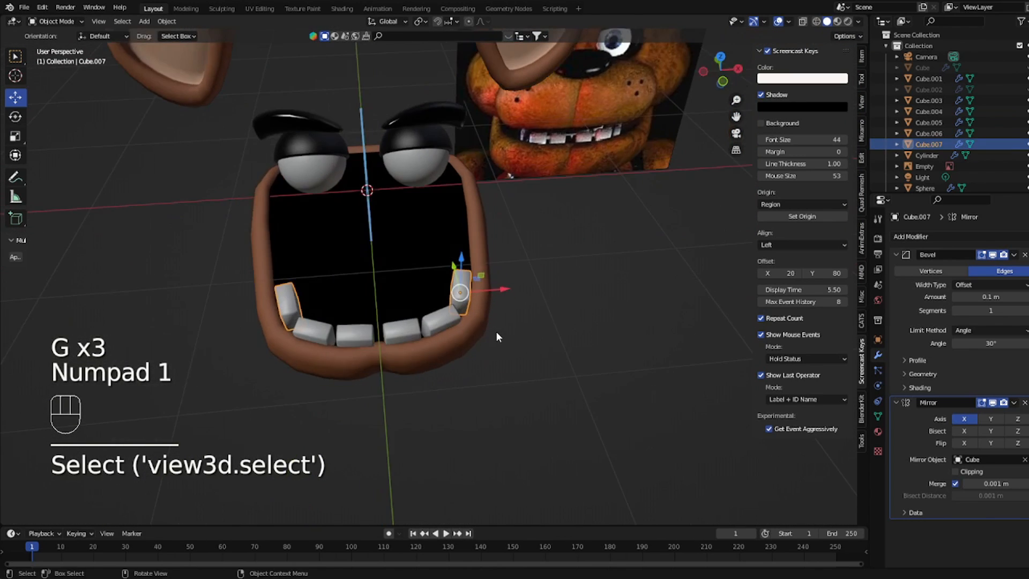
{"action": "key", "text": "g"}
{"action": "key", "text": "x"}
{"action": "left_click", "coordinate": [487, 332]}
- Rotate the second tooth about its local Z axis and move it to fit between its neighbours
{"action": "left_click", "coordinate": [441, 322]}
{"action": "key", "text": "r"}
{"action": "key", "text": "z"}
{"action": "middle_click_drag", "start_coordinate": [521, 326], "coordinate": [536, 289]}
{"action": "key", "text": "z"}
{"action": "left_click", "coordinate": [508, 337]}
{"action": "key", "text": "g"}
{"action": "left_click", "coordinate": [504, 329]}
- Move the third tooth up against the second one and unhide the head and nose
{"action": "left_click", "coordinate": [453, 291]}
{"action": "key", "text": "g"}
{"action": "left_click", "coordinate": [495, 317]}
{"action": "left_click", "coordinate": [495, 319]}
{"action": "left_click", "coordinate": [575, 341]}
{"action": "scroll", "coordinate": [575, 341], "scroll_direction": "down", "scroll_amount": 5}
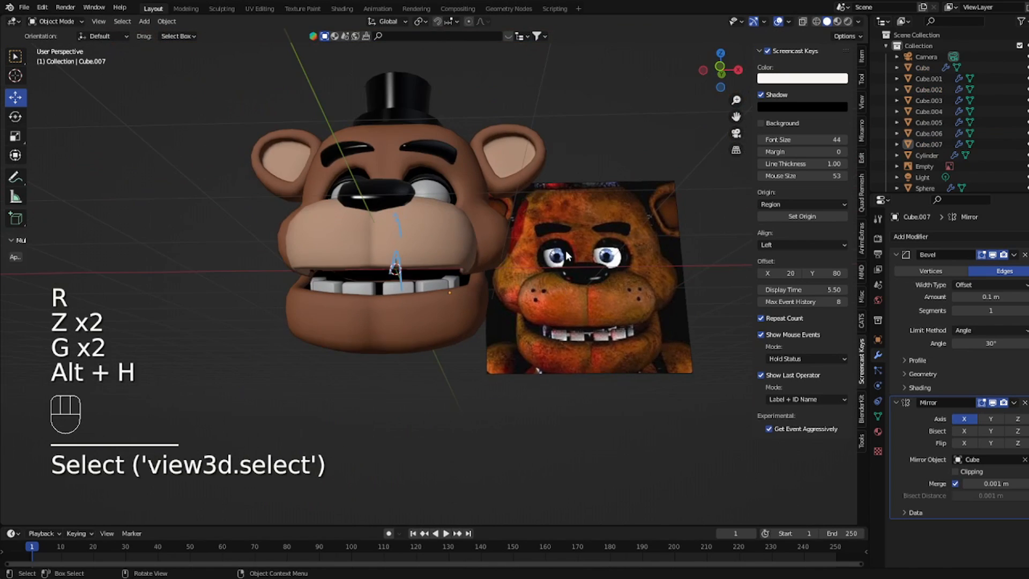
- Parent the three tooth objects to the lower jaw with the Object option
{"action": "key", "text": "KP_1"}
{"action": "scroll", "coordinate": [564, 249], "scroll_direction": "down", "scroll_amount": 2}
{"action": "scroll", "coordinate": [471, 347], "scroll_direction": "up", "scroll_amount": 8}
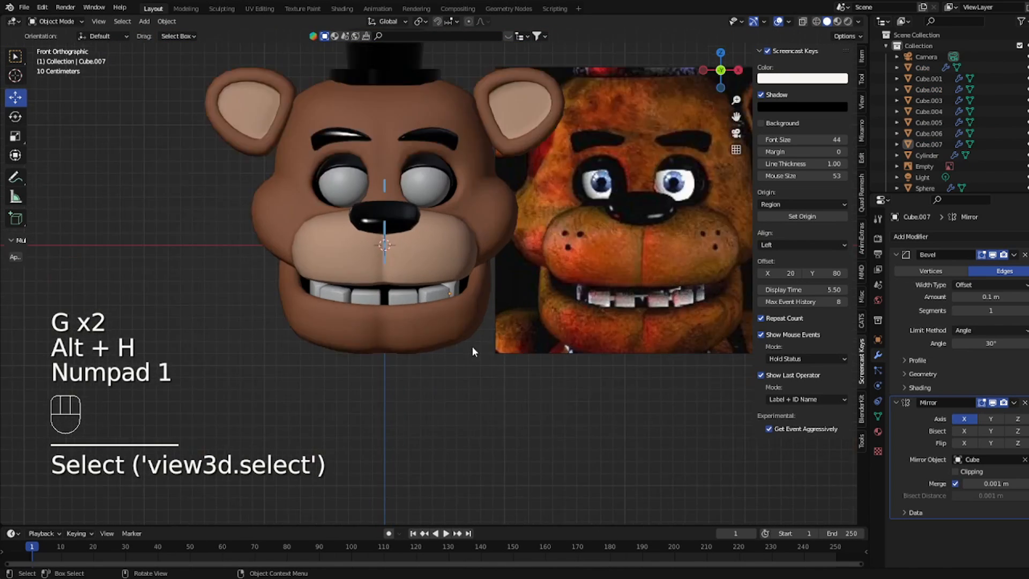
{"action": "left_click", "coordinate": [479, 297]}
{"action": "left_click", "coordinate": [449, 313], "text": "shift"}
{"action": "left_click", "coordinate": [376, 371], "text": "shift"}
{"action": "left_click", "coordinate": [408, 388], "text": "shift"}
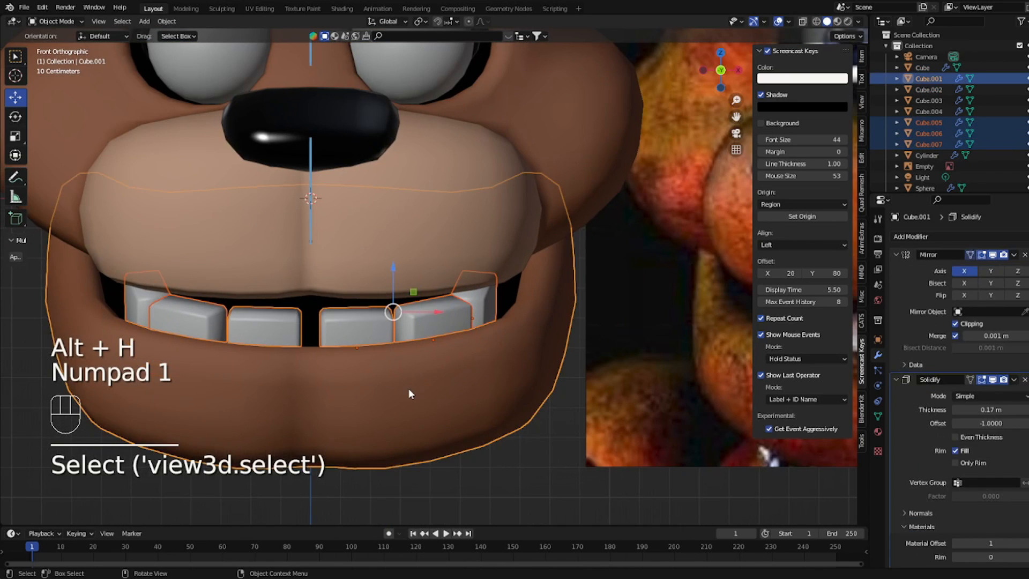
{"action": "key", "text": "ctrl+p"}
{"action": "left_click", "coordinate": [408, 387]}
{"action": "scroll", "coordinate": [408, 394], "scroll_direction": "down", "scroll_amount": 5}
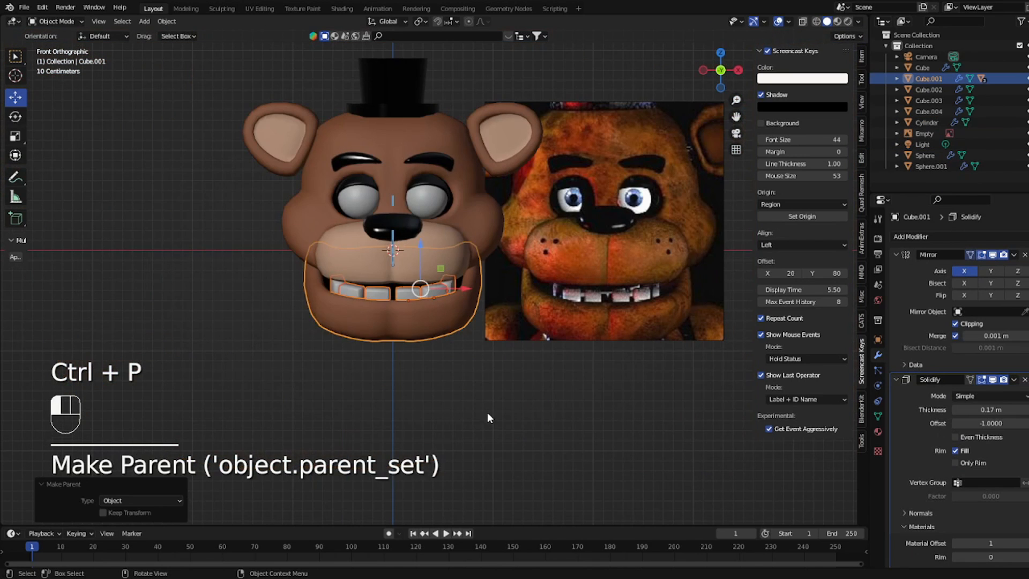
- Try rotating the lower jaw about the X axis to test that the teeth follow it
{"action": "left_click", "coordinate": [444, 342]}
{"action": "key", "text": "r"}
{"action": "key", "text": "r"}
{"action": "right_click", "coordinate": [495, 334]}
{"action": "middle_click_drag", "start_coordinate": [500, 335], "coordinate": [586, 322]}
{"action": "key", "text": "r"}
{"action": "key", "text": "x"}
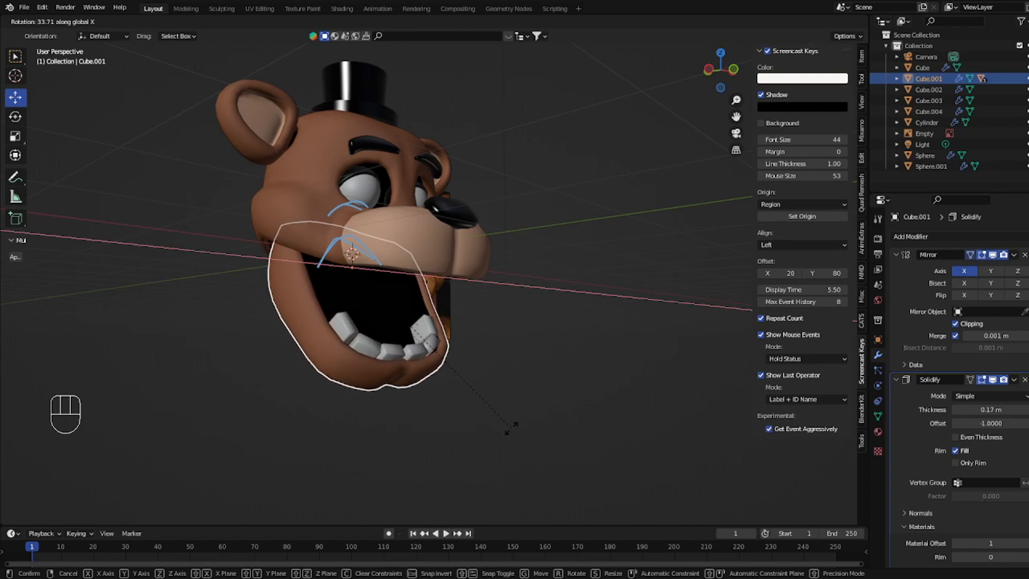
{"action": "right_click", "coordinate": [520, 313]}
{"action": "middle_click_drag", "start_coordinate": [520, 314], "coordinate": [480, 367]}
{"action": "left_click", "coordinate": [519, 349]}
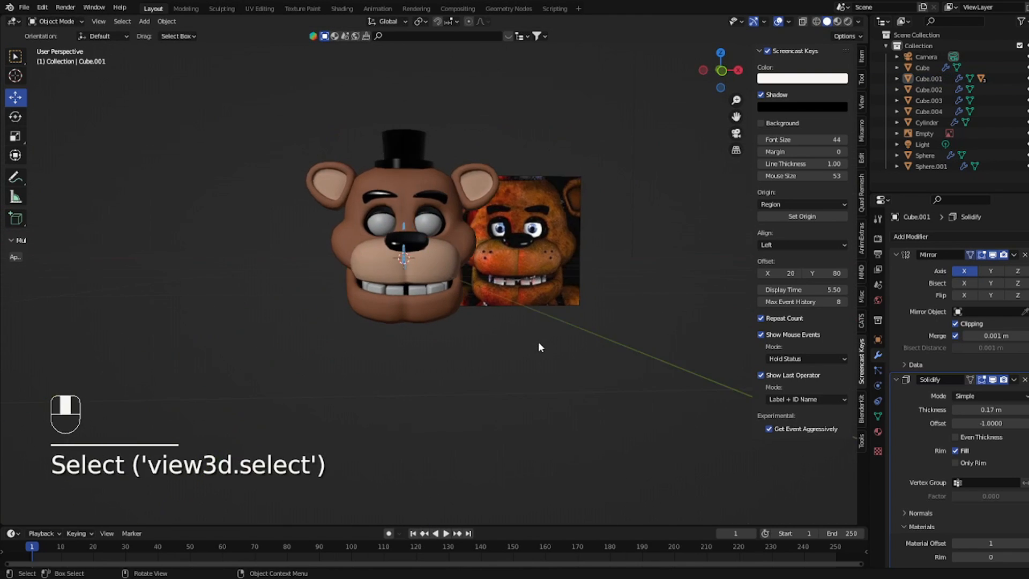
- Edit the eyeball mesh and select the circle of faces at its front centre for the iris
{"action": "key", "text": "KP_1"}
{"action": "scroll", "coordinate": [540, 342], "scroll_direction": "up", "scroll_amount": 2}
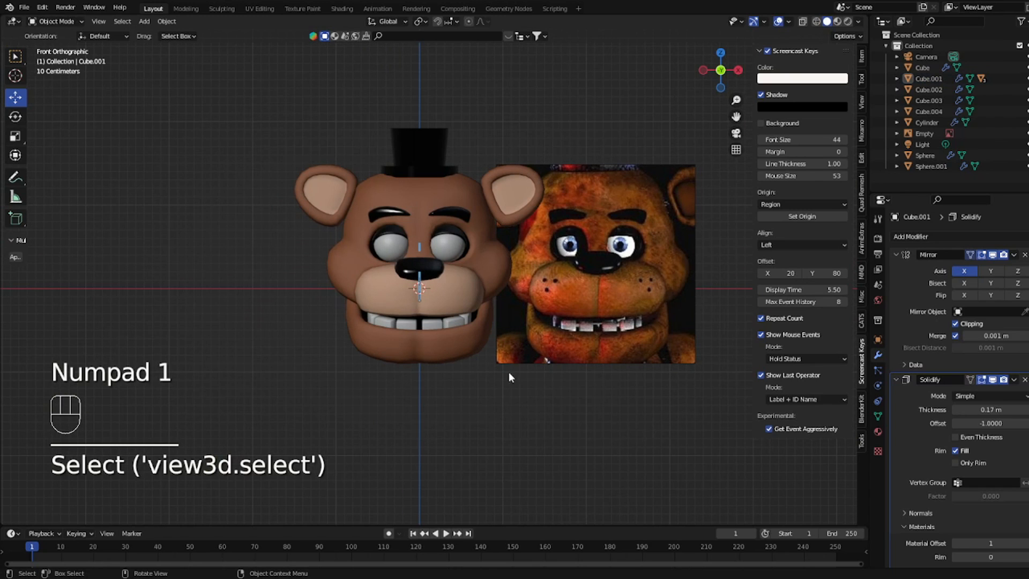
{"action": "left_click", "coordinate": [451, 234]}
{"action": "scroll", "coordinate": [452, 234], "scroll_direction": "up", "scroll_amount": 5}
{"action": "key", "text": "Tab"}
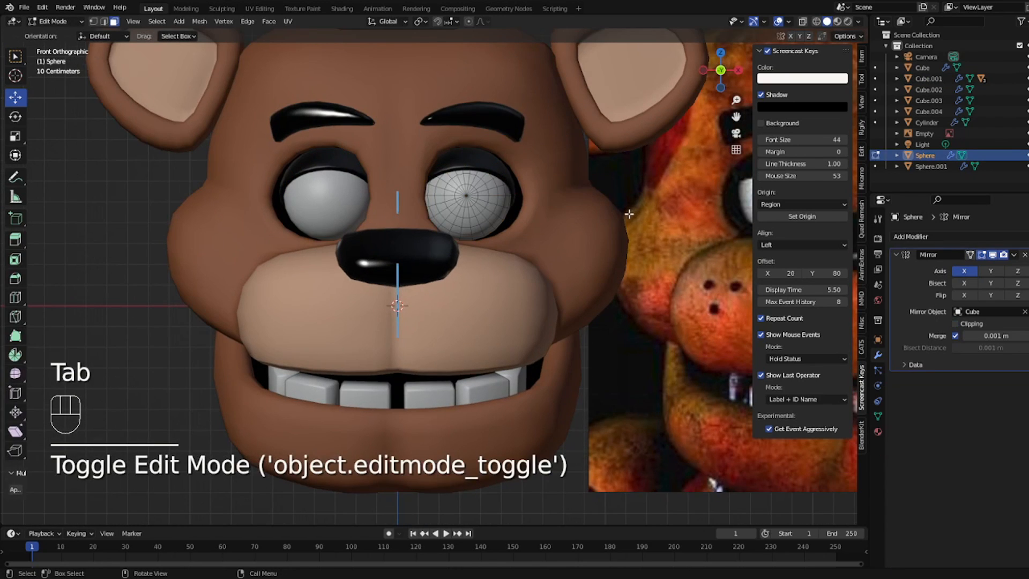
{"action": "middle_click_drag", "start_coordinate": [596, 251], "coordinate": [539, 344], "text": "shift"}
{"action": "key", "text": "3"}
{"action": "key", "text": "c"}
{"action": "left_click", "coordinate": [403, 301]}
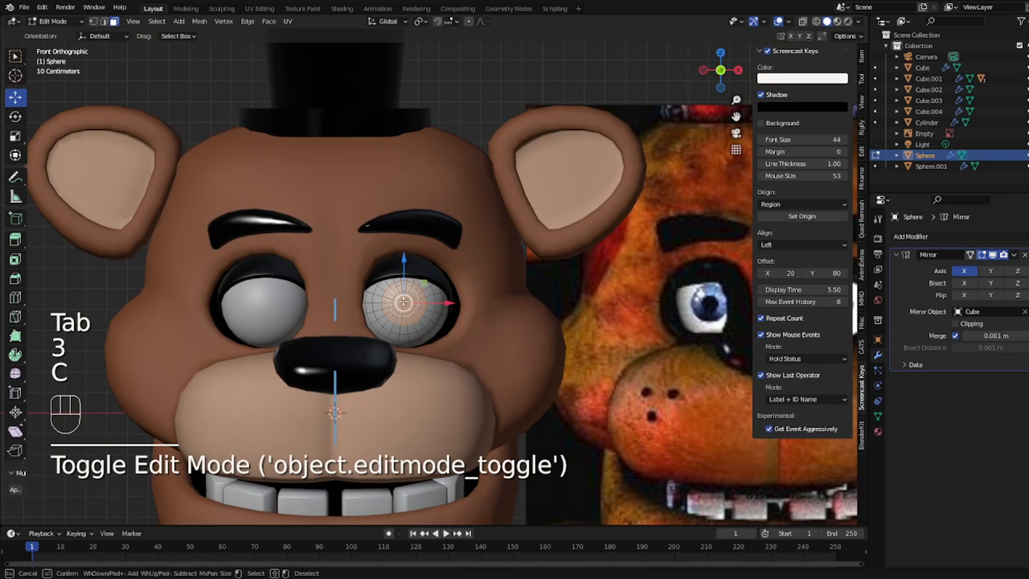
{"action": "right_click", "coordinate": [449, 305]}
- Create two materials on the eyeball and assign the second one to the selected iris faces
{"action": "left_click", "coordinate": [877, 431]}
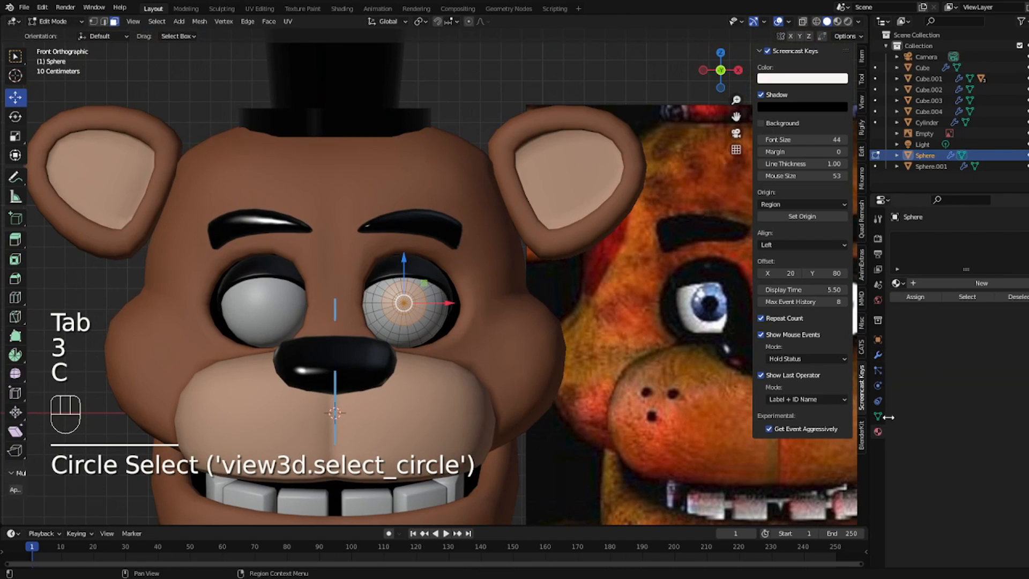
{"action": "left_click", "coordinate": [994, 283]}
{"action": "left_click", "coordinate": [1018, 264]}
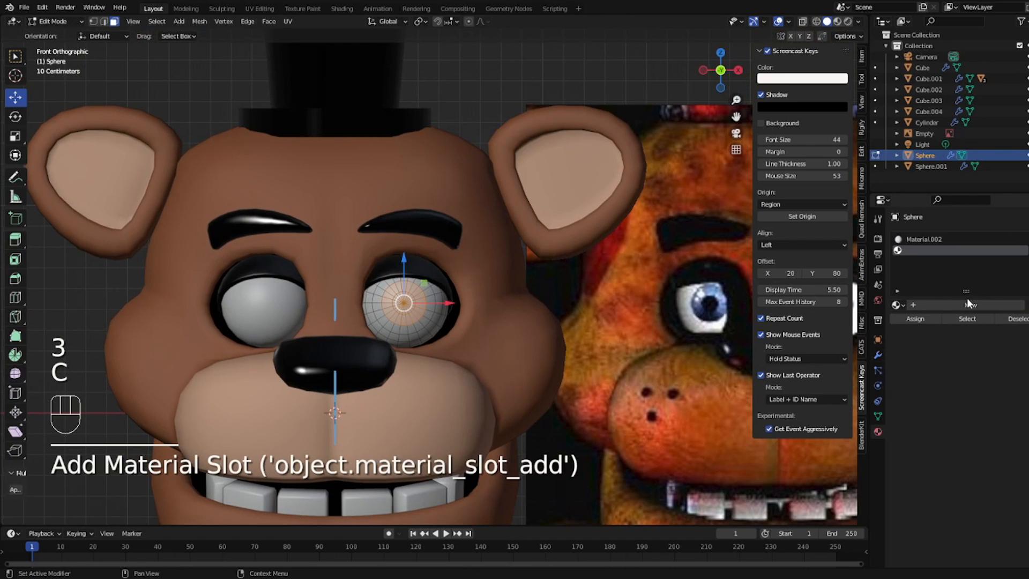
{"action": "left_click", "coordinate": [955, 305]}
{"action": "left_click", "coordinate": [916, 318]}
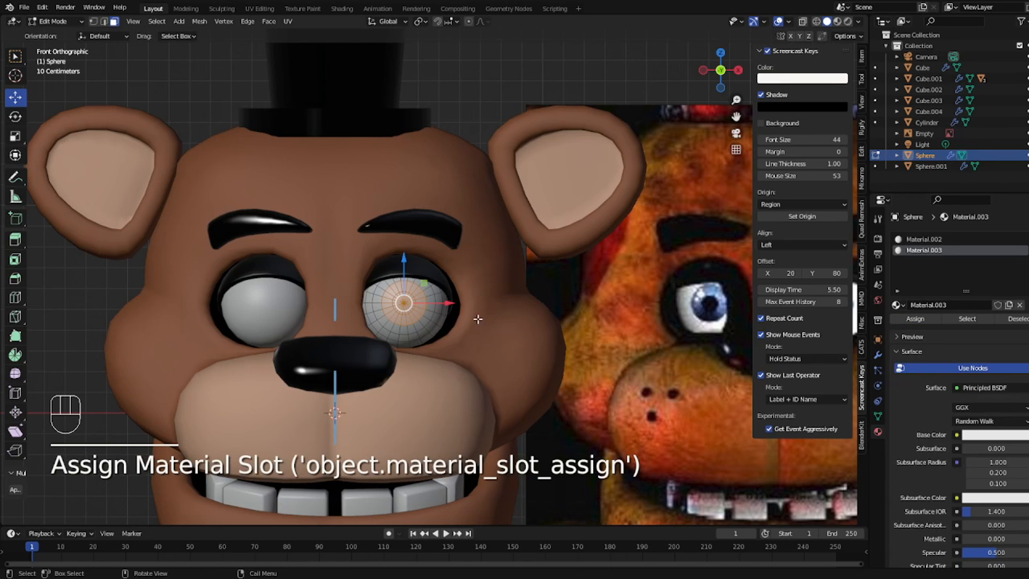
- Reassign the second material to the iris faces and set its viewport display color to blue, about HSV 0.642, 0.717, 0.800
{"action": "scroll", "coordinate": [478, 319], "scroll_direction": "up", "scroll_amount": 5}
{"action": "key", "text": "c"}
{"action": "right_click", "coordinate": [359, 343]}
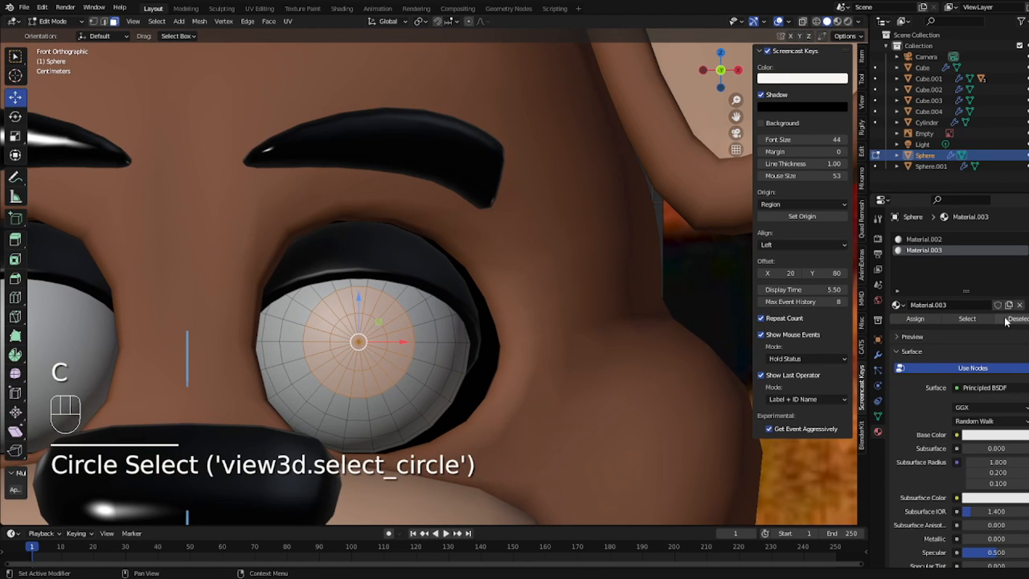
{"action": "left_click", "coordinate": [915, 319]}
{"action": "scroll", "coordinate": [996, 442], "scroll_direction": "down", "scroll_amount": 20}
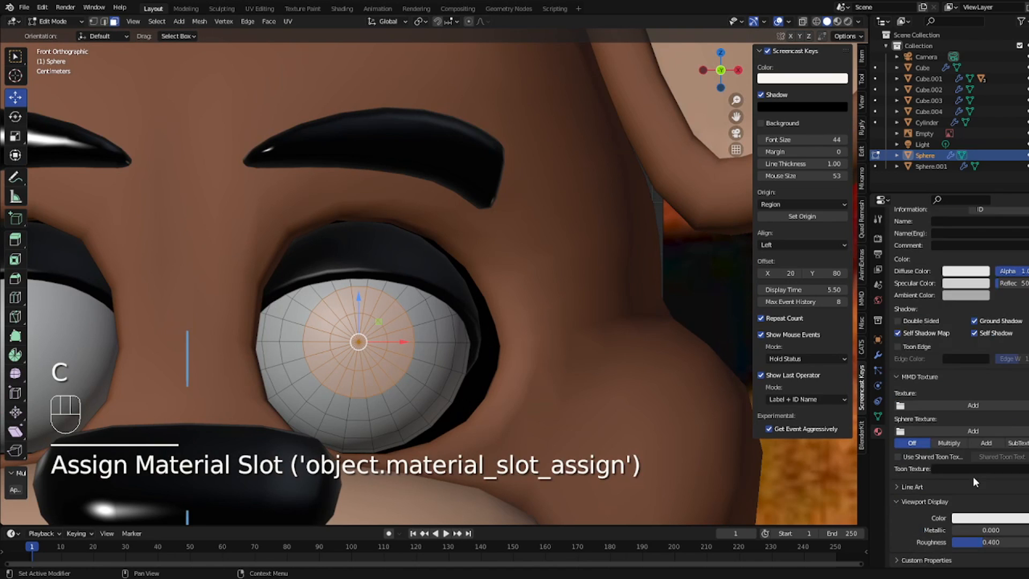
{"action": "left_click", "coordinate": [976, 518]}
{"action": "left_click", "coordinate": [985, 404]}
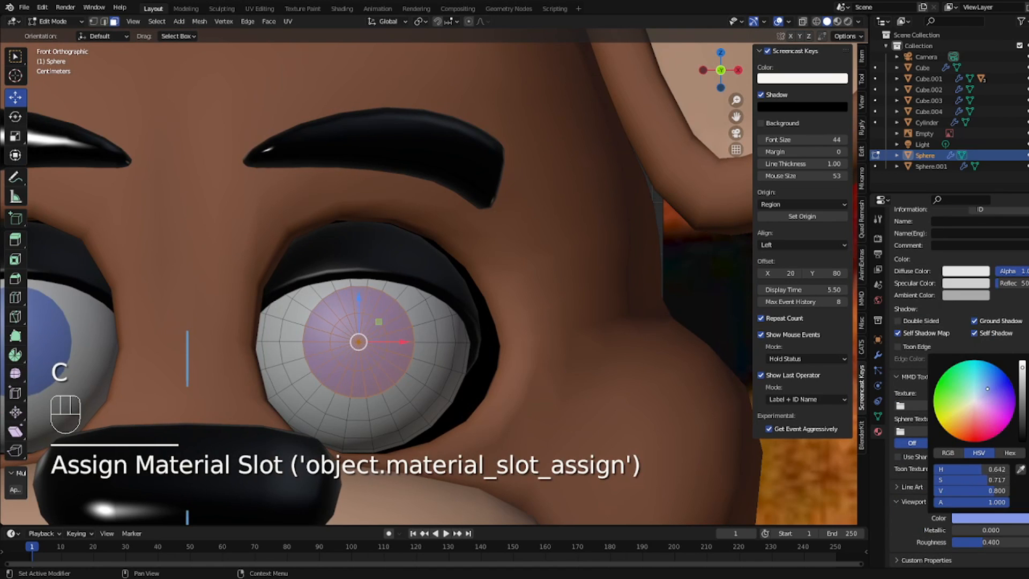
- Finish editing the eyeball mesh and shade the eyeballs smooth
{"action": "scroll", "coordinate": [364, 113], "scroll_direction": "down", "scroll_amount": 5}
{"action": "key", "text": "Tab"}
{"action": "scroll", "coordinate": [364, 113], "scroll_direction": "down", "scroll_amount": 2}
{"action": "right_click", "coordinate": [508, 157]}
{"action": "left_click", "coordinate": [508, 157]}
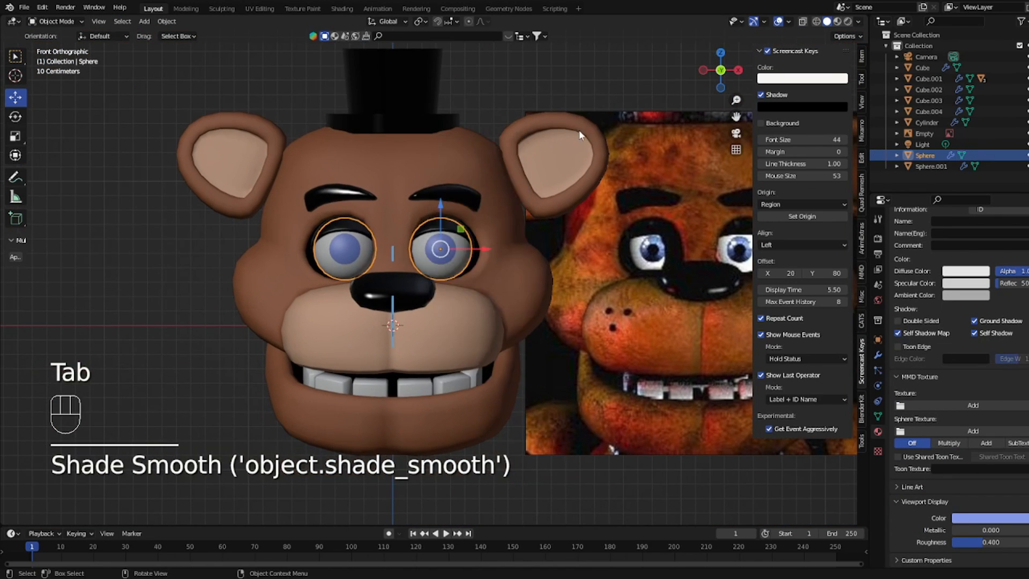
- Rename the eyeball's second material Iris
{"action": "scroll", "coordinate": [579, 130], "scroll_direction": "down", "scroll_amount": 2}
{"action": "scroll", "coordinate": [949, 538], "scroll_direction": "up", "scroll_amount": 20}
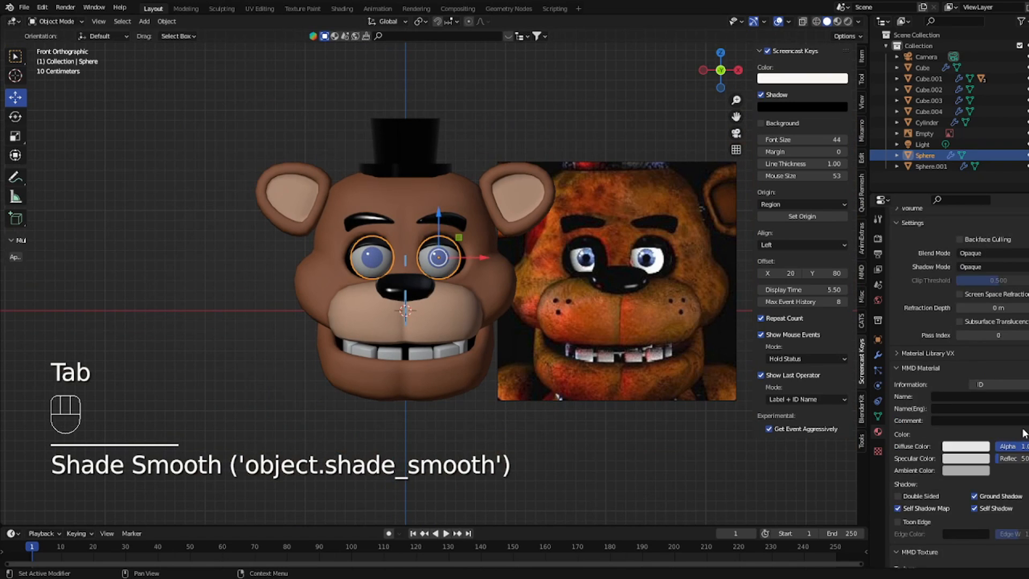
{"action": "left_click", "coordinate": [924, 239]}
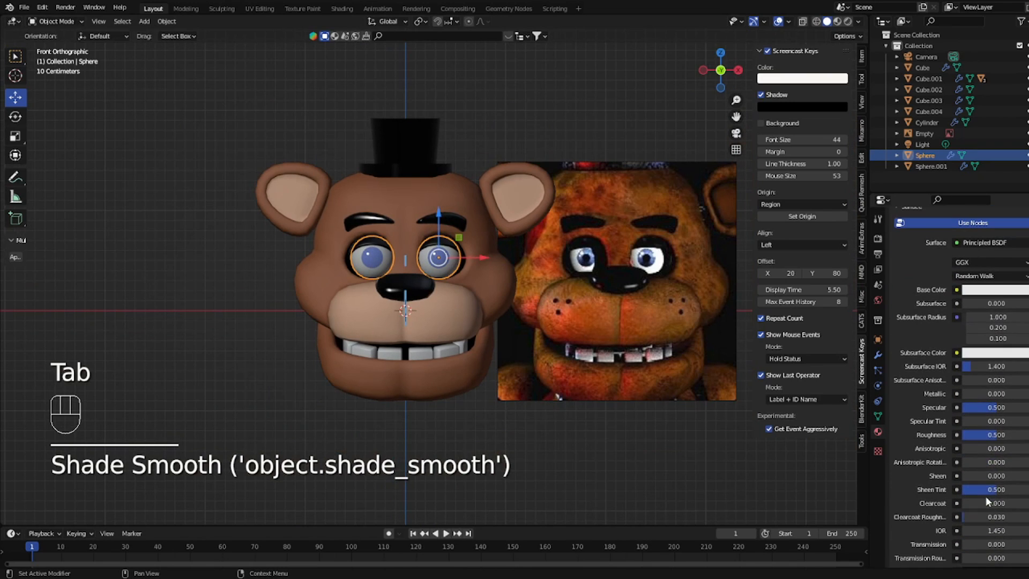
{"action": "left_click", "coordinate": [923, 250]}
{"action": "left_click", "coordinate": [948, 304]}
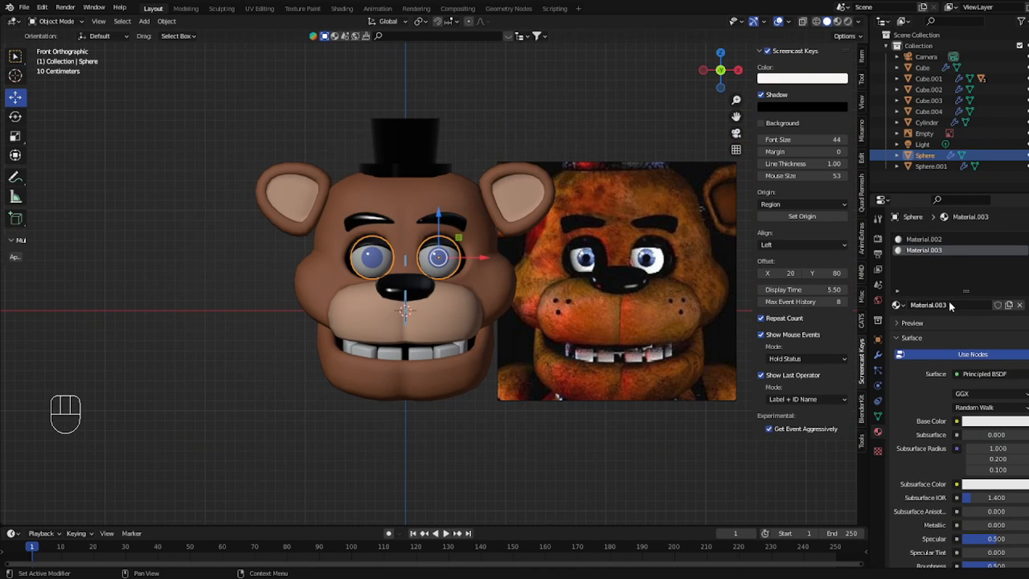
{"action": "key", "text": "BackSpace"}
{"action": "type", "text": "Iris"}
{"action": "key", "text": "Return"}
- Rename the eyeball's first material Eye
{"action": "left_click", "coordinate": [943, 239]}
{"action": "double_click", "coordinate": [933, 299]}
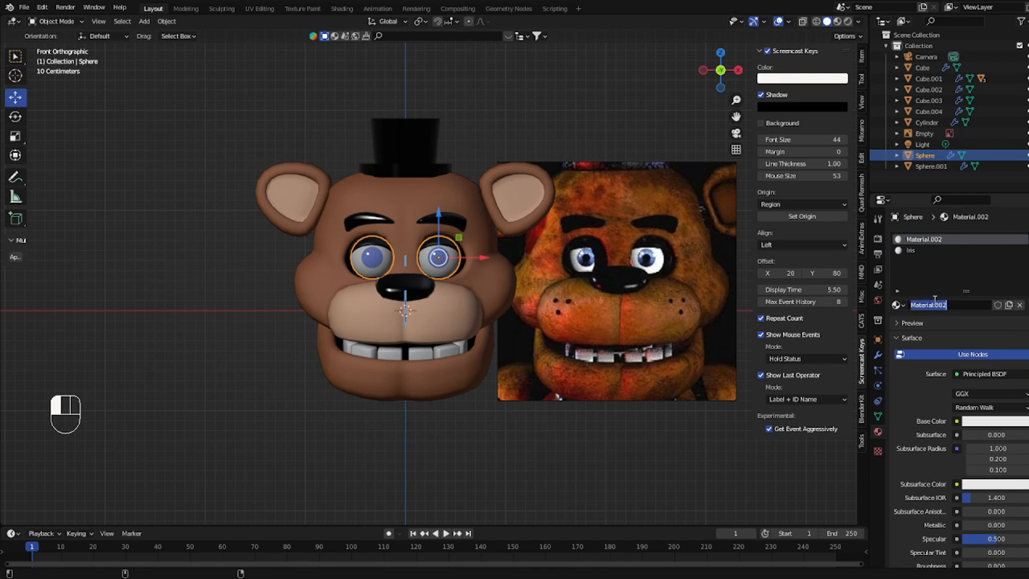
{"action": "type", "text": "Eye"}
- Switch to the Shading workspace with the eyeballs selected to show the Eye material's nodes
{"action": "scroll", "coordinate": [429, 277], "scroll_direction": "up", "scroll_amount": 6}
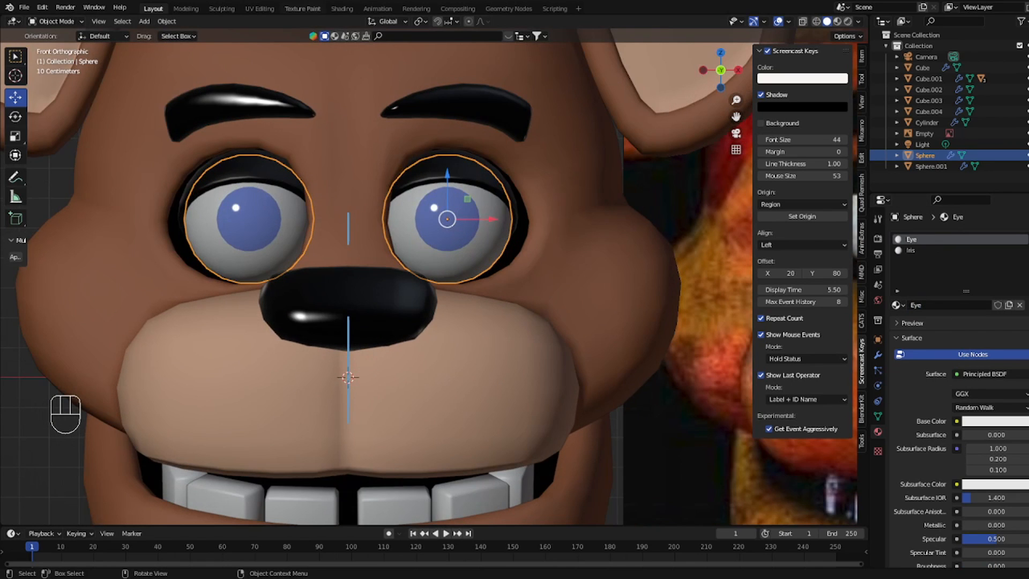
{"action": "left_click", "coordinate": [342, 8]}
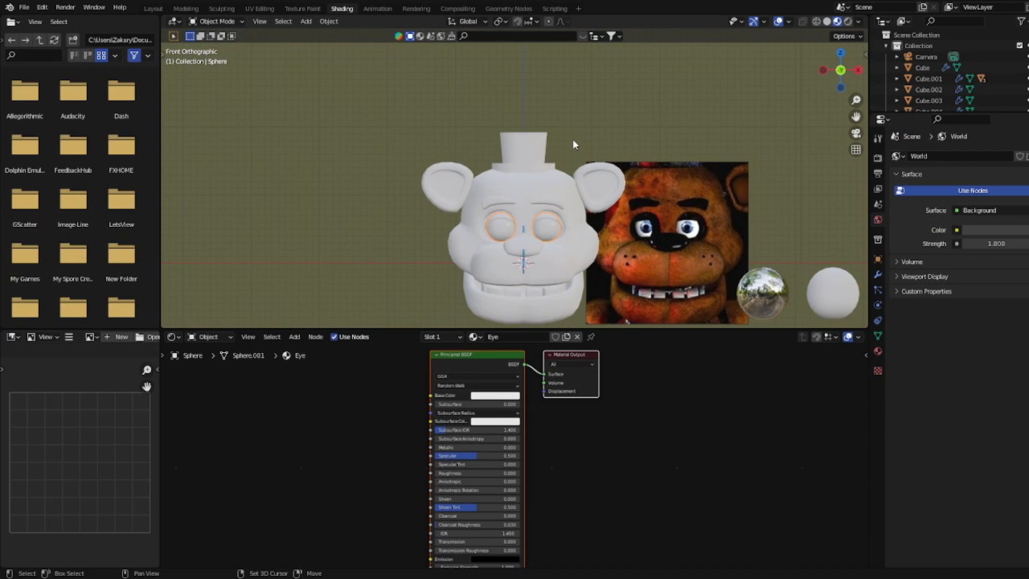
{"action": "scroll", "coordinate": [545, 171], "scroll_direction": "up", "scroll_amount": 2}
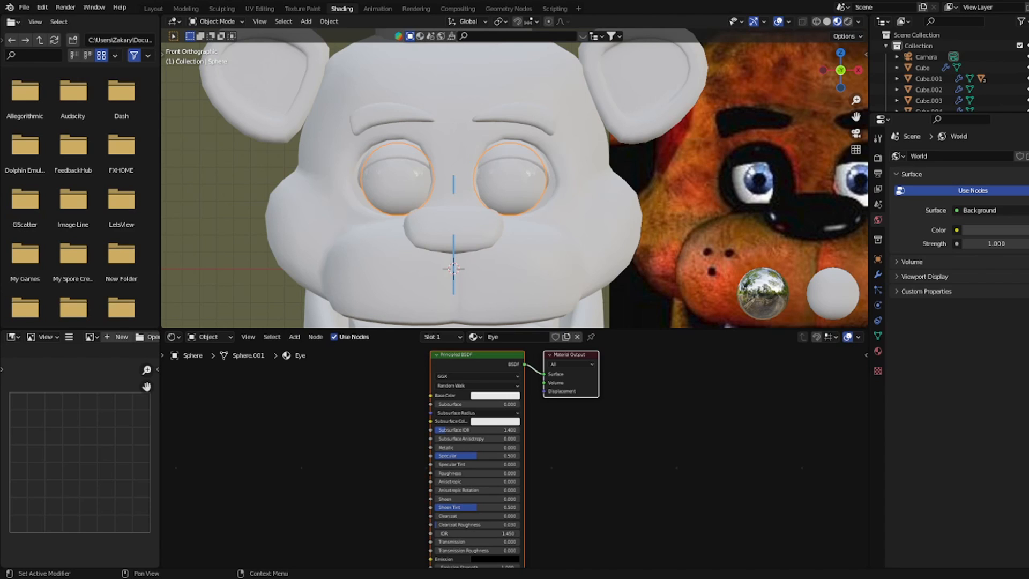
- Add an Image Texture node with the blue eye image to the Eye material and connect its Color to Base Color
{"action": "left_click", "coordinate": [275, 401]}
{"action": "key", "text": "shift+a"}
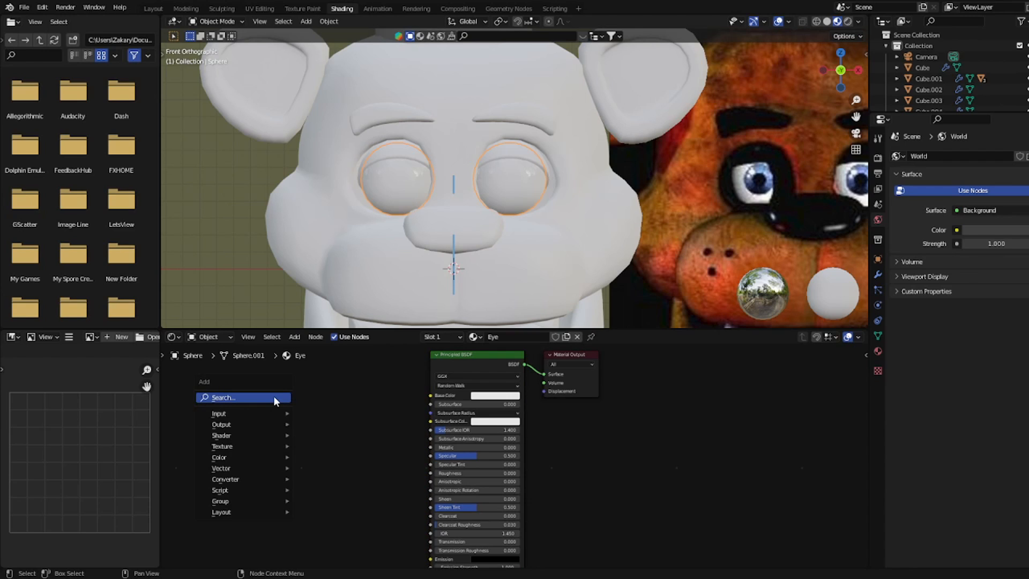
{"action": "left_click", "coordinate": [274, 397]}
{"action": "type", "text": "im"}
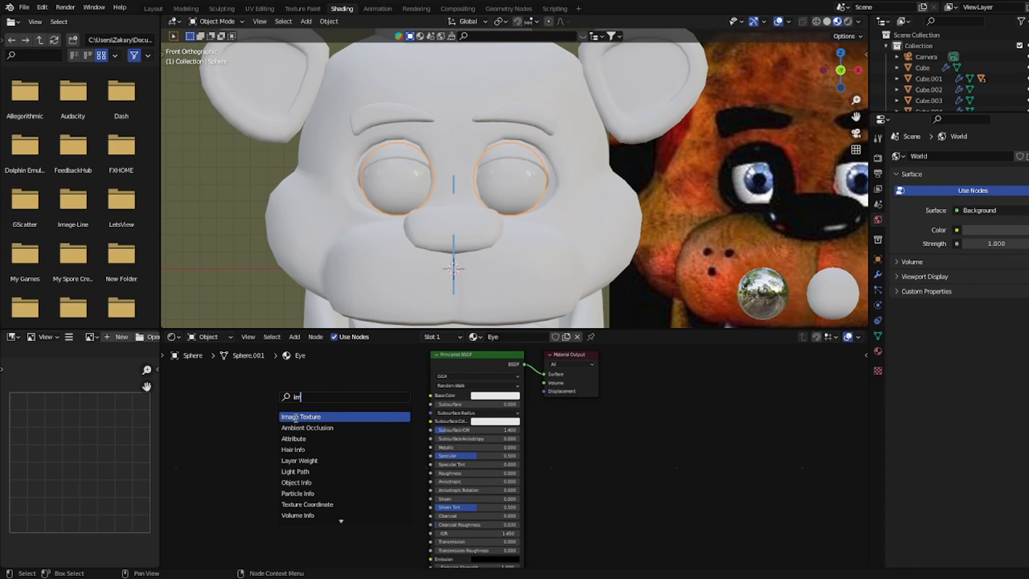
{"action": "left_click", "coordinate": [296, 416]}
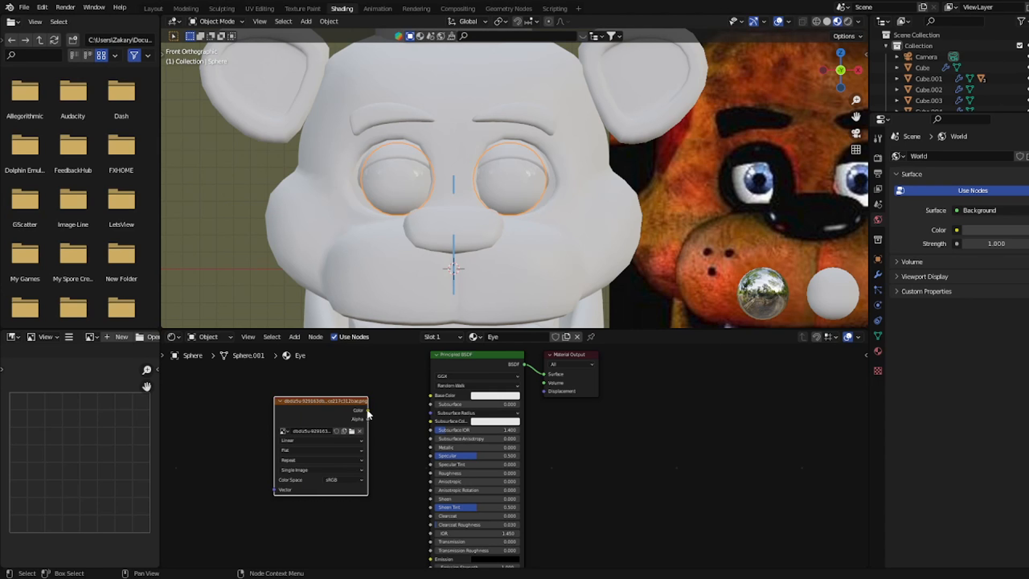
{"action": "left_click_drag", "start_coordinate": [368, 412], "coordinate": [431, 394]}
{"action": "key", "text": "Tab"}
{"action": "key", "text": "KP_Decimal"}
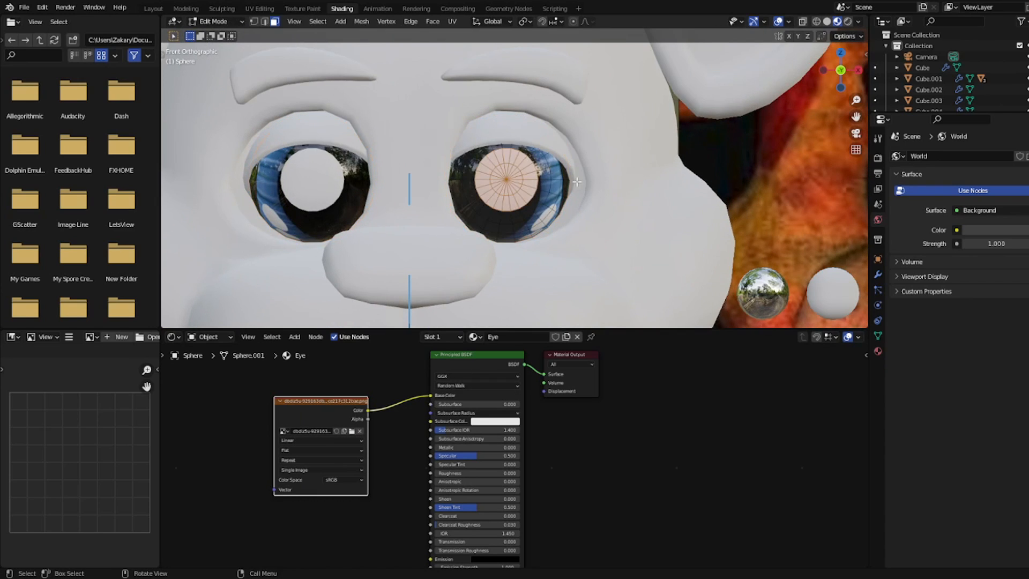
- Move the Image Texture node from the Eye material to the Iris material and connect its Color to Base Color
{"action": "key", "text": "Tab"}
{"action": "left_click", "coordinate": [878, 351]}
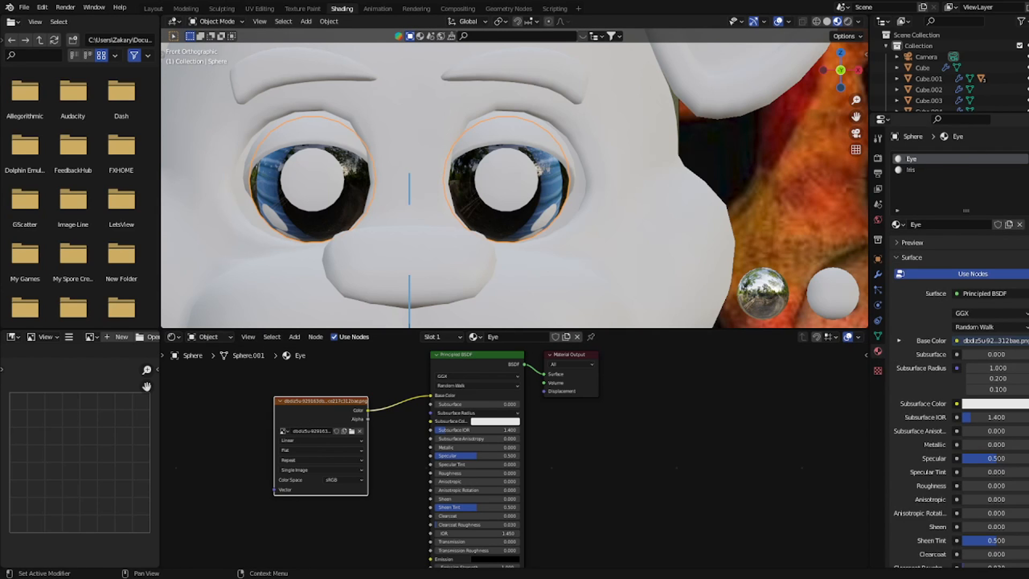
{"action": "right_click", "coordinate": [333, 413]}
{"action": "left_click", "coordinate": [313, 435]}
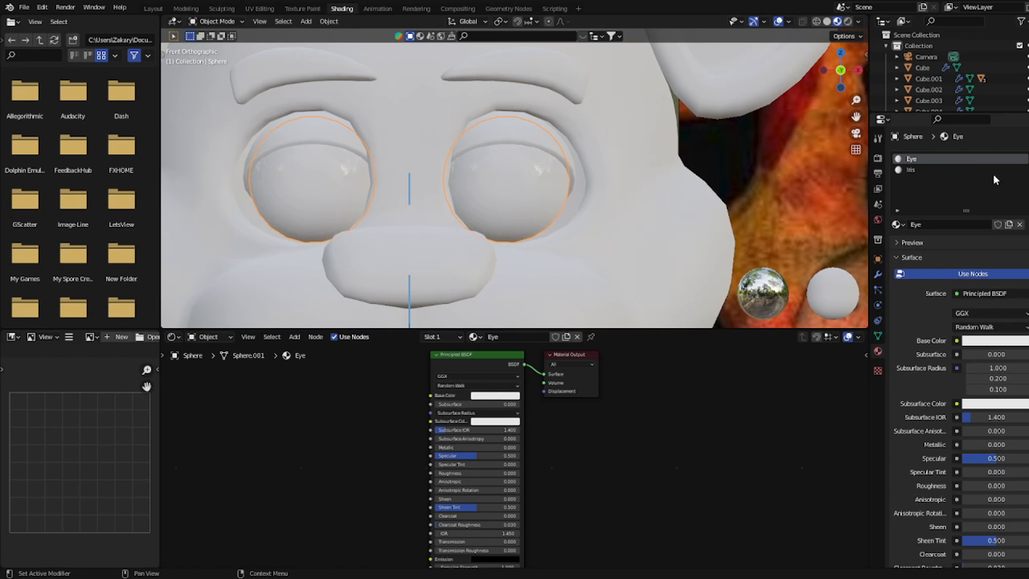
{"action": "left_click", "coordinate": [992, 171]}
{"action": "key", "text": "ctrl+v"}
{"action": "left_click_drag", "start_coordinate": [368, 410], "coordinate": [433, 398]}
- Switch to the UV Editing workspace and unwrap the eyeball's iris faces with Project from View, seen from the front
{"action": "key", "text": "Tab"}
{"action": "key", "text": "KP_Decimal"}
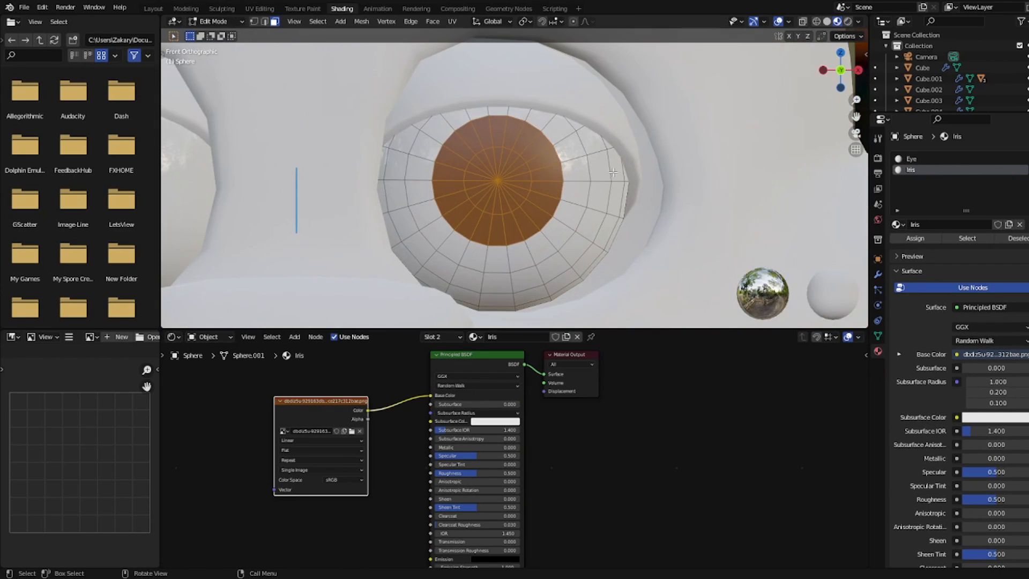
{"action": "left_click", "coordinate": [263, 10]}
{"action": "scroll", "coordinate": [195, 299], "scroll_direction": "down", "scroll_amount": 10}
{"action": "scroll", "coordinate": [799, 308], "scroll_direction": "up", "scroll_amount": 6}
{"action": "key", "text": "KP_1"}
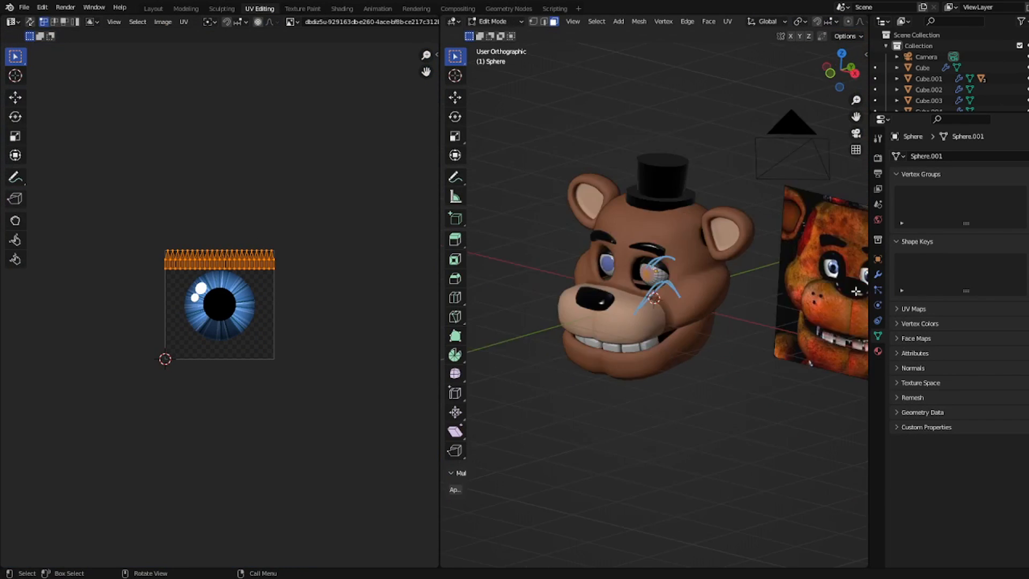
{"action": "scroll", "coordinate": [700, 306], "scroll_direction": "up", "scroll_amount": 4}
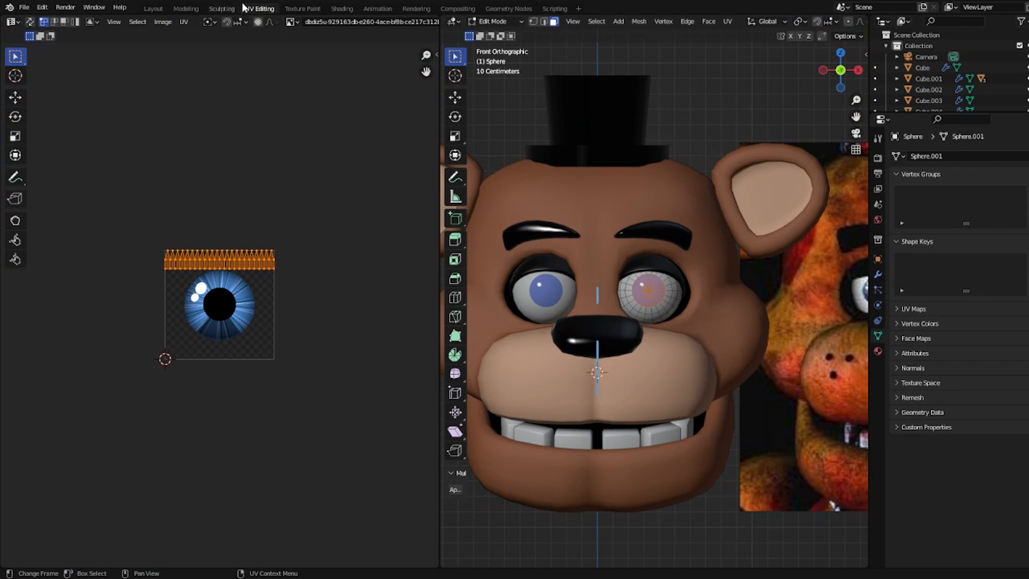
{"action": "scroll", "coordinate": [647, 281], "scroll_direction": "up", "scroll_amount": 5}
{"action": "key", "text": "u"}
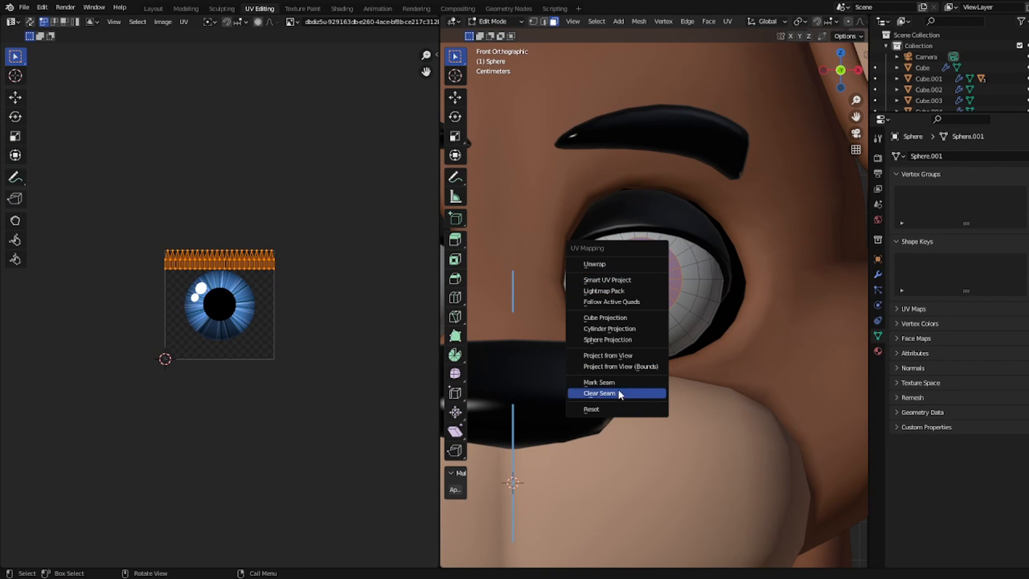
{"action": "left_click", "coordinate": [619, 355]}
- Enlarge the projected iris UVs and centre them over the blue iris in the image
{"action": "scroll", "coordinate": [313, 300], "scroll_direction": "up", "scroll_amount": 2}
{"action": "key", "text": "s"}
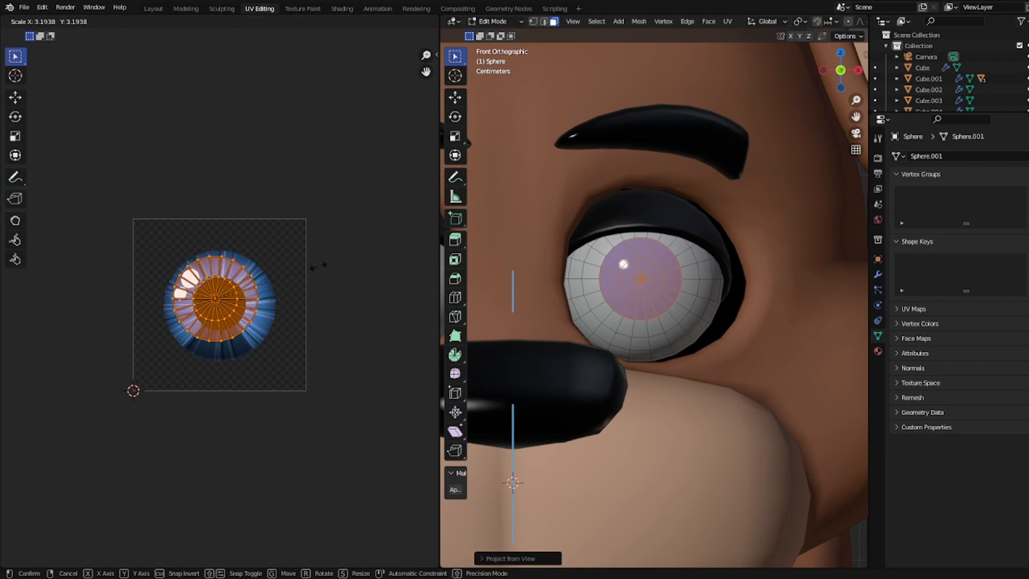
{"action": "left_click", "coordinate": [325, 273]}
{"action": "key", "text": "s"}
{"action": "left_click", "coordinate": [344, 262]}
{"action": "key", "text": "s"}
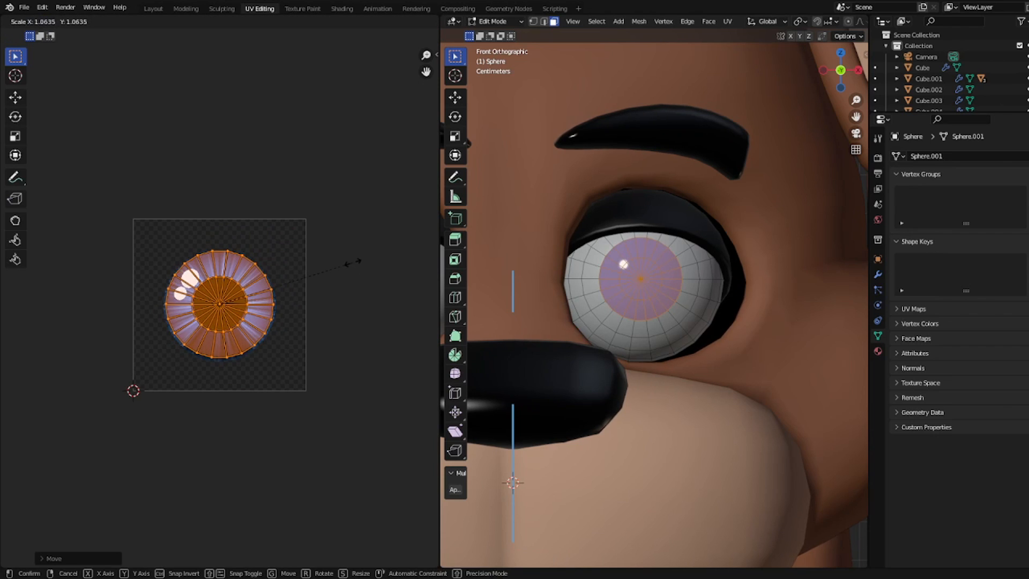
{"action": "key", "text": "g"}
{"action": "left_click", "coordinate": [355, 263]}
- Fine-tune the position and scale of the iris UVs so they sit just inside the iris outline in the image
{"action": "key", "text": "g"}
{"action": "left_click", "coordinate": [355, 262]}
{"action": "key", "text": "s"}
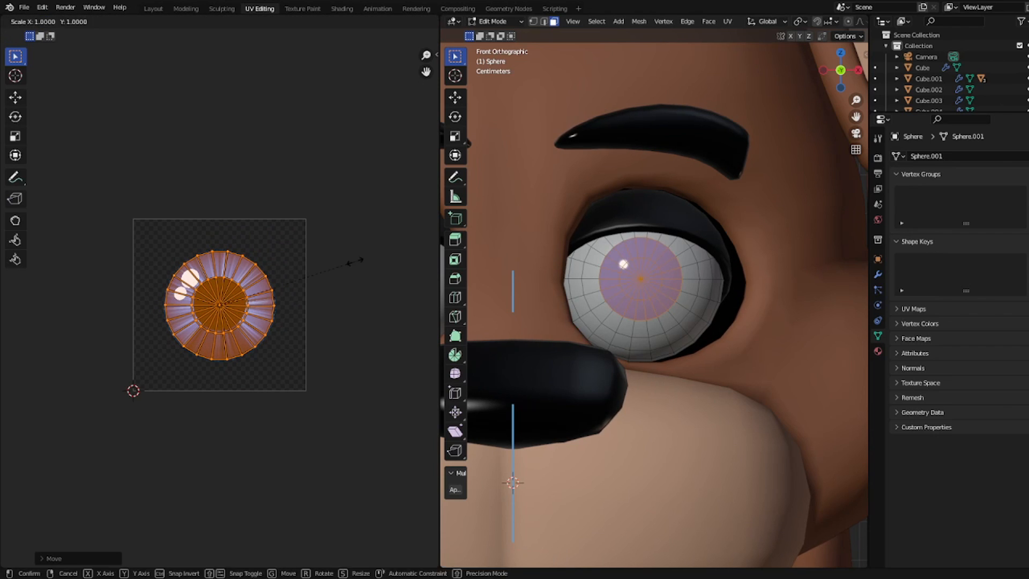
{"action": "left_click", "coordinate": [354, 262]}
{"action": "key", "text": "g"}
{"action": "left_click", "coordinate": [354, 260]}
{"action": "key", "text": "g"}
{"action": "left_click", "coordinate": [353, 259]}
{"action": "key", "text": "s"}
{"action": "left_click", "coordinate": [351, 259]}
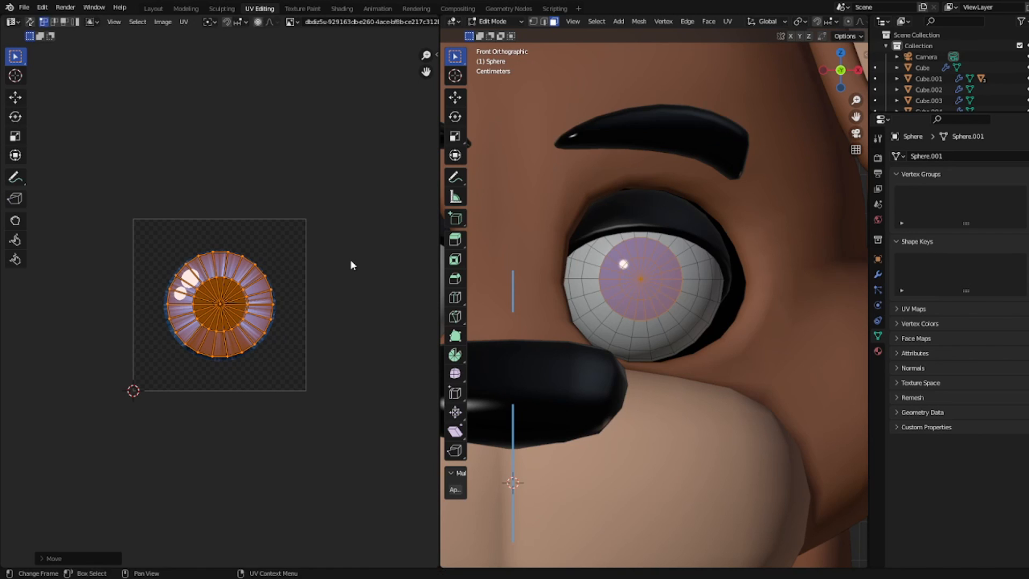
- Finish editing the eyeball mesh and show the textured eyes in Material Preview shading
{"action": "key", "text": "Tab"}
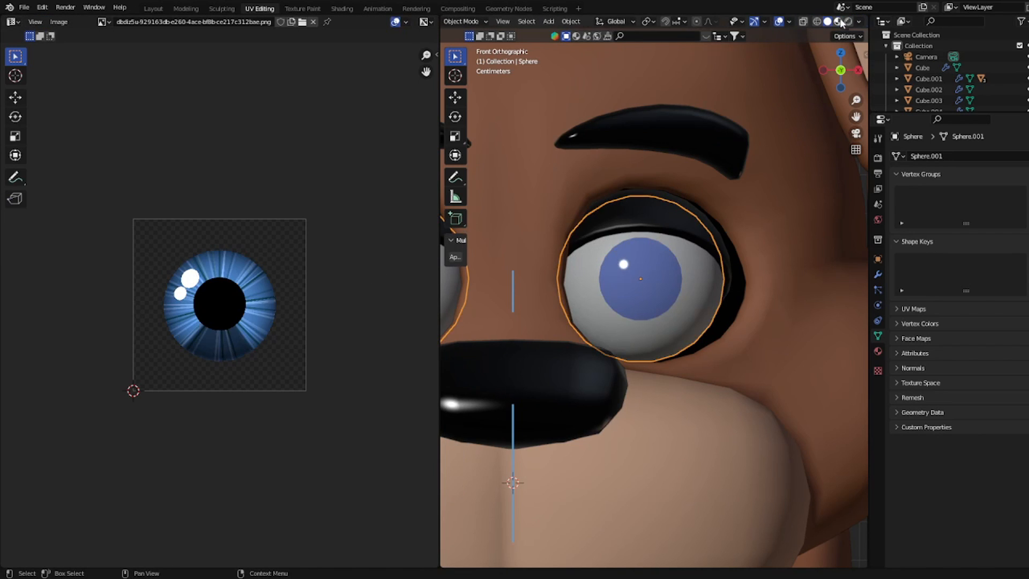
{"action": "left_click", "coordinate": [837, 21]}
{"action": "scroll", "coordinate": [637, 292], "scroll_direction": "down", "scroll_amount": 3}
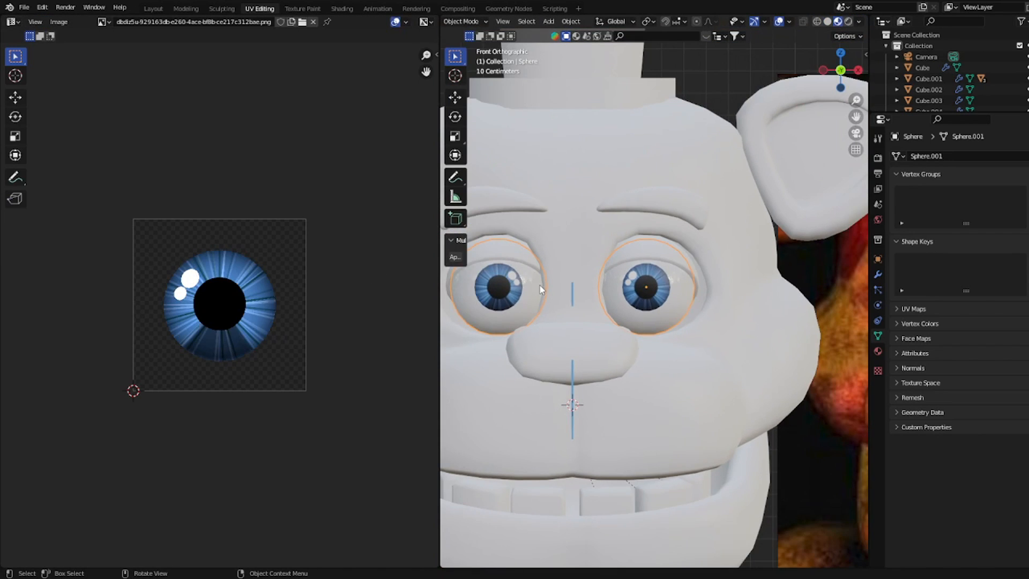
{"action": "middle_click_drag", "start_coordinate": [539, 285], "coordinate": [621, 278], "text": "shift"}
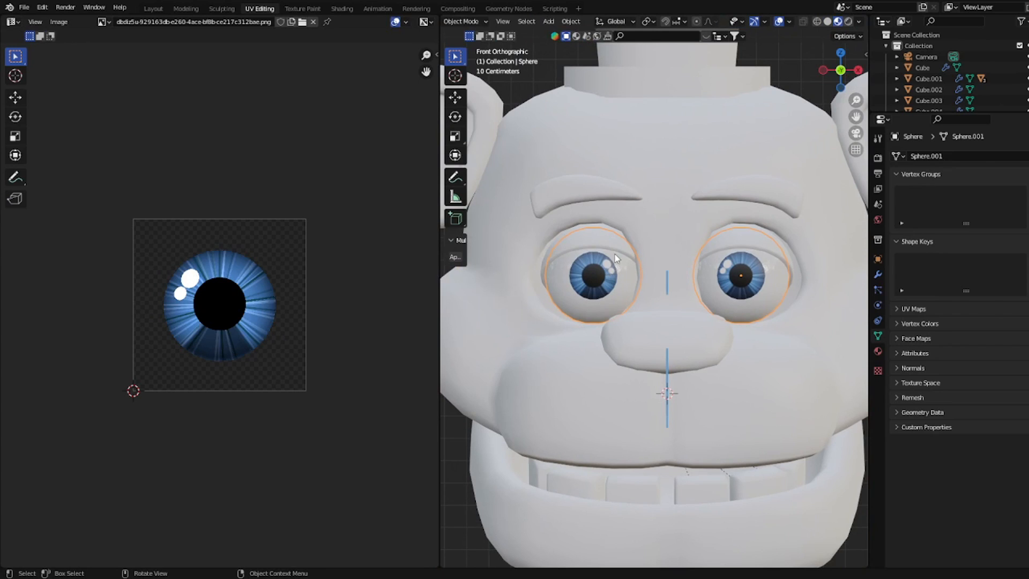
- Remove the eyeball's mirroring modifier and duplicate the eyeball along X into the empty eye socket
{"action": "left_click", "coordinate": [878, 274]}
{"action": "left_click", "coordinate": [1024, 174]}
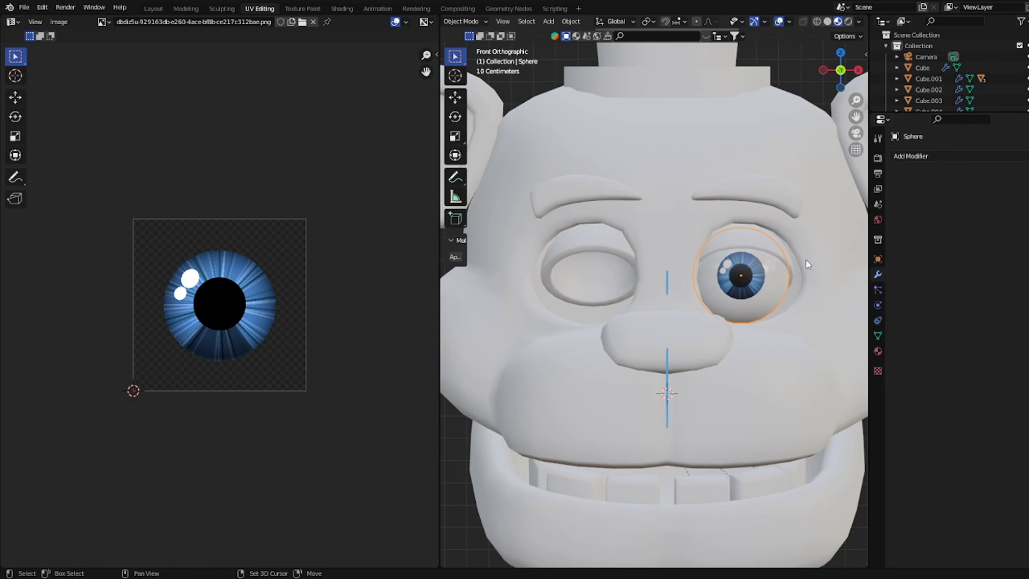
{"action": "key", "text": "shift+d"}
{"action": "key", "text": "x"}
{"action": "left_click", "coordinate": [656, 260]}
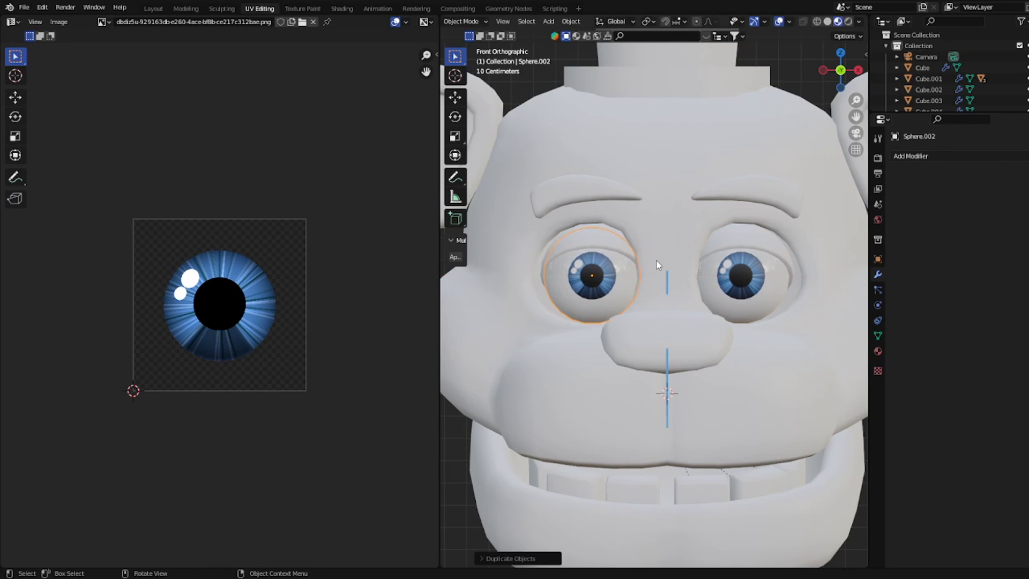
- Switch to the Layout workspace and display the model in Rendered shading with the overlays shown
{"action": "scroll", "coordinate": [657, 259], "scroll_direction": "down", "scroll_amount": 5}
{"action": "left_click", "coordinate": [153, 8]}
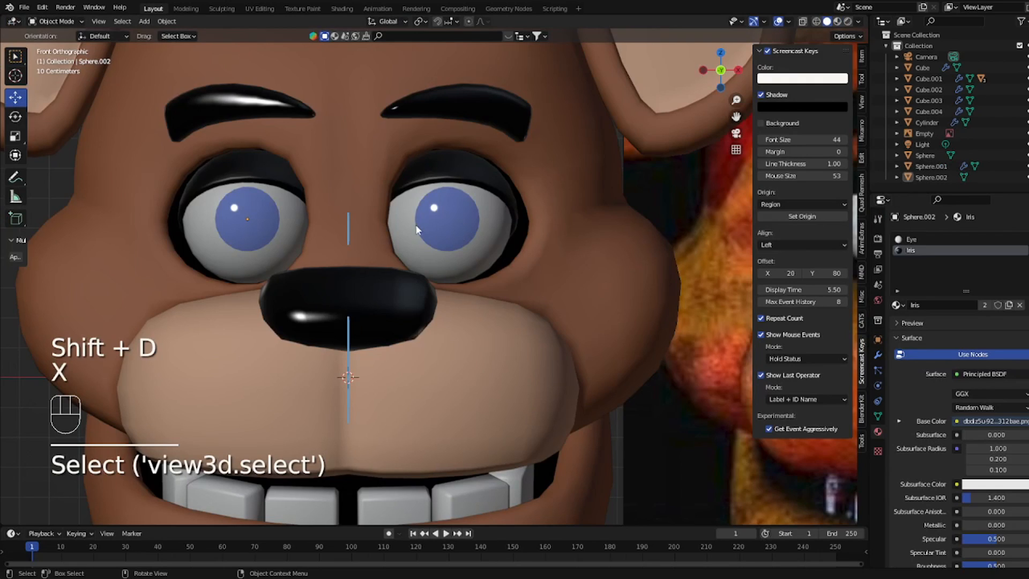
{"action": "left_click", "coordinate": [839, 22]}
{"action": "left_click", "coordinate": [778, 22]}
{"action": "middle_click_drag", "start_coordinate": [605, 170], "coordinate": [612, 195]}
{"action": "scroll", "coordinate": [493, 260], "scroll_direction": "down", "scroll_amount": 2}
{"action": "left_click", "coordinate": [847, 21]}
{"action": "middle_click_drag", "start_coordinate": [664, 145], "coordinate": [616, 177]}
{"action": "scroll", "coordinate": [616, 177], "scroll_direction": "down", "scroll_amount": 2}
{"action": "left_click", "coordinate": [777, 22]}
{"action": "scroll", "coordinate": [568, 190], "scroll_direction": "down", "scroll_amount": 2}
{"action": "middle_click_drag", "start_coordinate": [552, 208], "coordinate": [530, 220]}
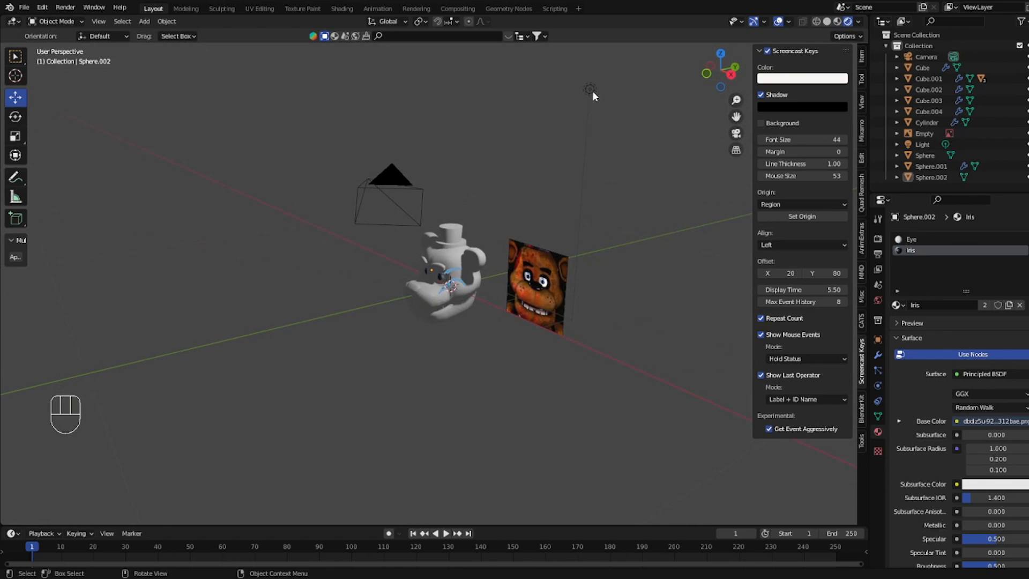
- Move the point light to the upper left of the head as seen from the front and hide the viewport overlays
{"action": "left_click", "coordinate": [592, 90]}
{"action": "key", "text": "g"}
{"action": "left_click", "coordinate": [208, 174]}
{"action": "scroll", "coordinate": [429, 185], "scroll_direction": "down", "scroll_amount": 5}
{"action": "key", "text": "g"}
{"action": "key", "text": "KP_1"}
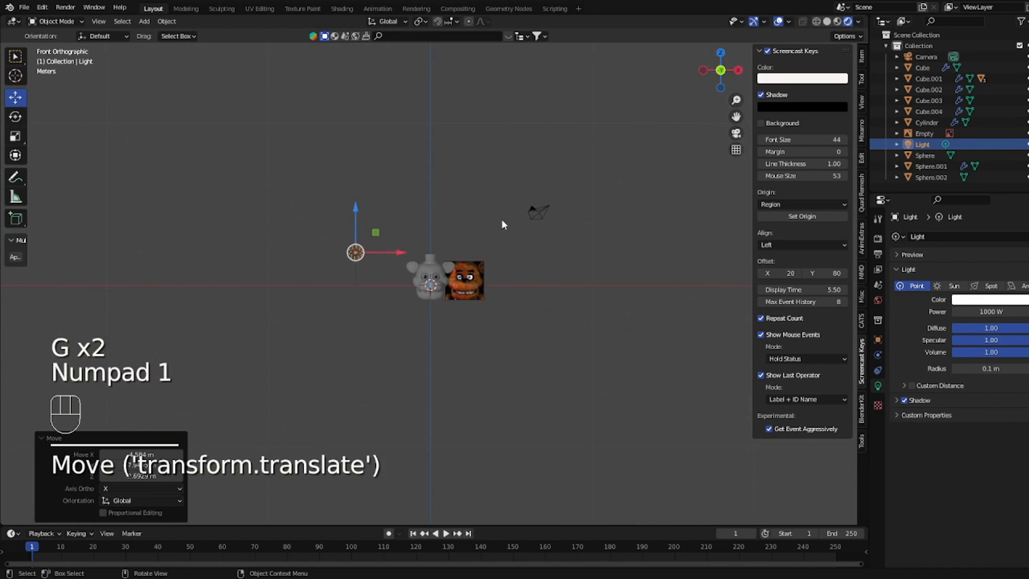
{"action": "left_click", "coordinate": [501, 219]}
{"action": "scroll", "coordinate": [529, 241], "scroll_direction": "up", "scroll_amount": 6}
{"action": "left_click", "coordinate": [778, 21]}
{"action": "scroll", "coordinate": [434, 271], "scroll_direction": "down", "scroll_amount": 5}
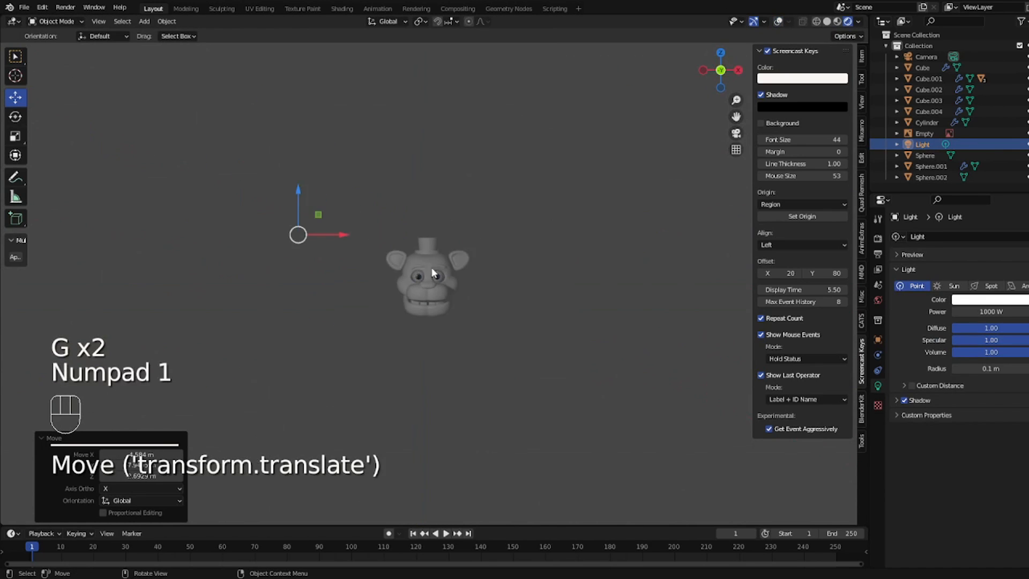
- Duplicate the light to the opposite side of the head and change the copy to an Area light
{"action": "key", "text": "shift+d"}
{"action": "left_click", "coordinate": [697, 292]}
{"action": "left_click", "coordinate": [1018, 286]}
{"action": "key", "text": "g"}
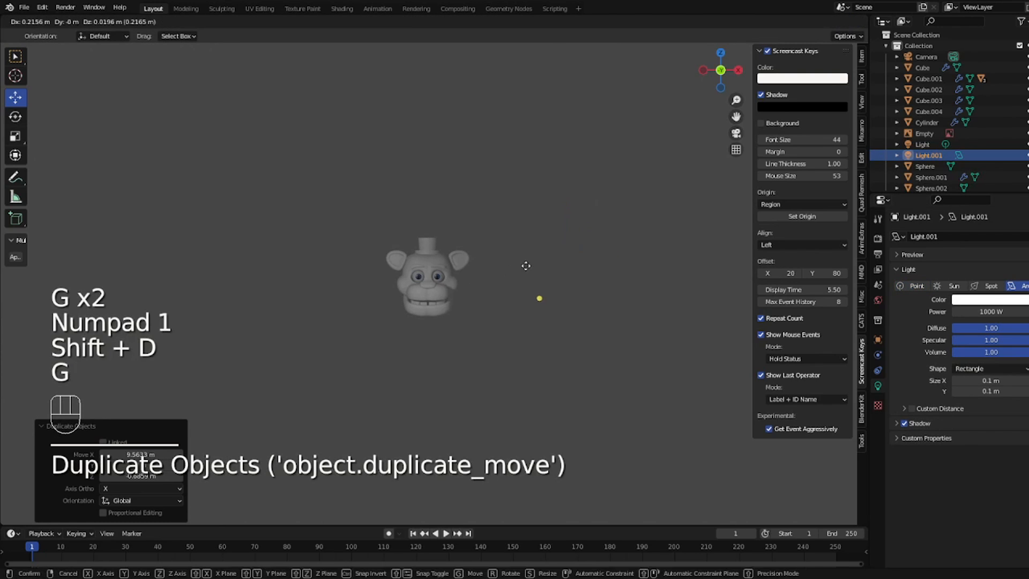
{"action": "left_click", "coordinate": [572, 294]}
- Aim the area light at the head and move it a little farther out to the side
{"action": "key", "text": "r"}
{"action": "key", "text": "r"}
{"action": "left_click", "coordinate": [574, 298]}
{"action": "left_click", "coordinate": [439, 277]}
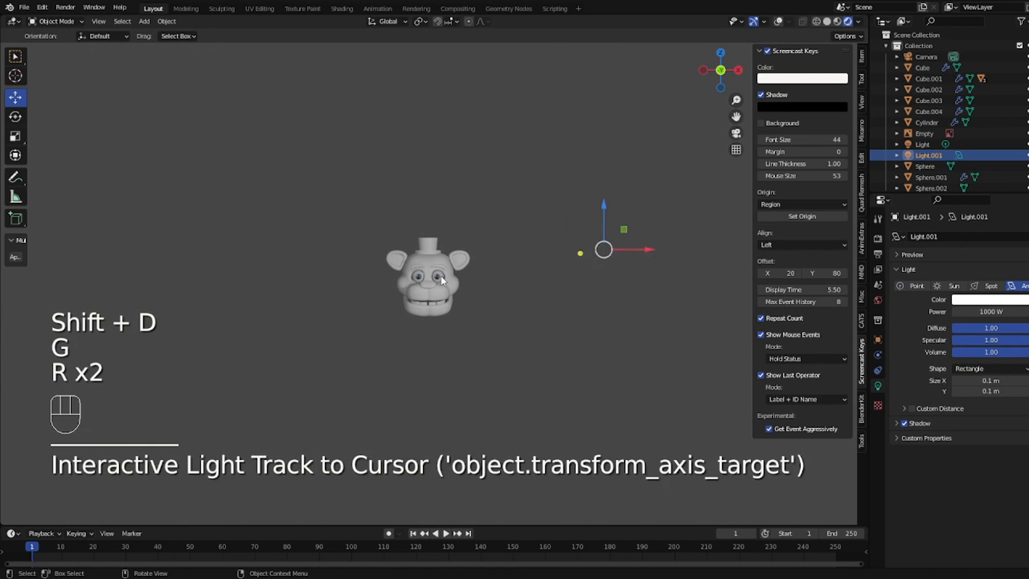
{"action": "key", "text": "g"}
{"action": "left_click", "coordinate": [586, 282]}
- Set the area light's colour to pale blue with hue 0.601, saturation 0.462 and value 1.000
{"action": "left_click", "coordinate": [987, 299]}
{"action": "left_click", "coordinate": [978, 230]}
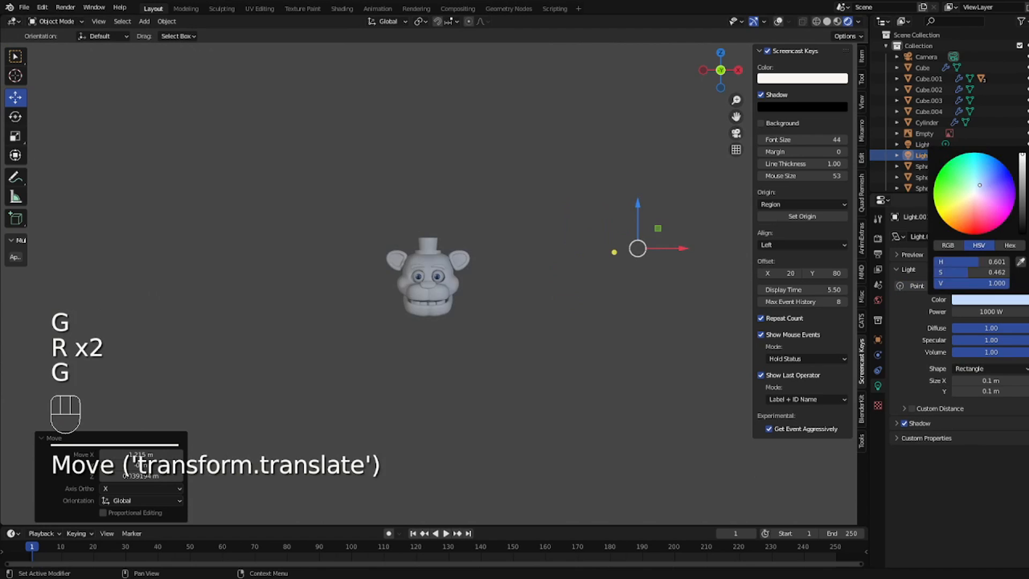
{"action": "scroll", "coordinate": [426, 295], "scroll_direction": "up", "scroll_amount": 5}
- Select the nose and set its Shiny material's base colour to black
{"action": "left_click", "coordinate": [425, 295]}
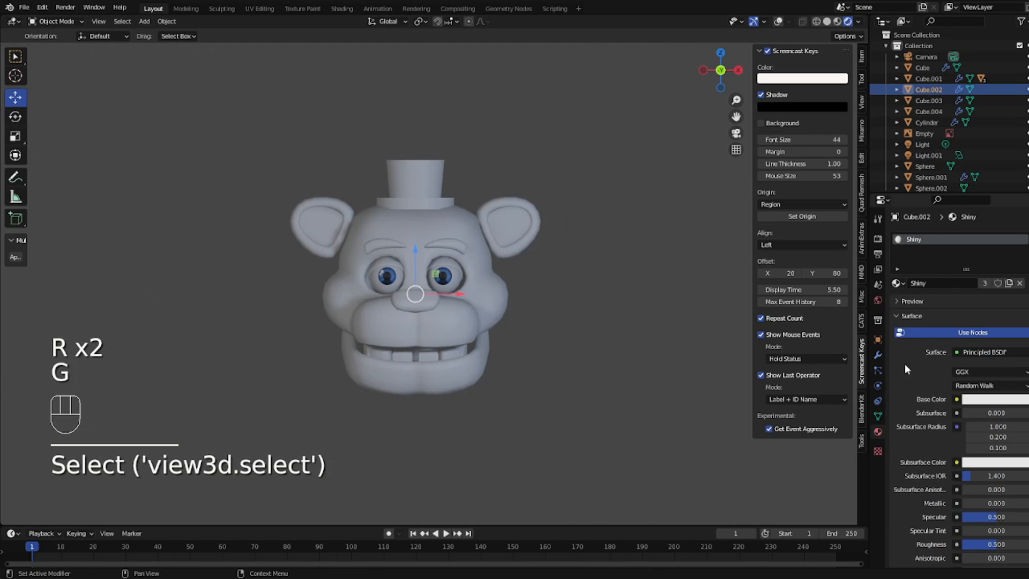
{"action": "left_click", "coordinate": [994, 399]}
{"action": "left_click", "coordinate": [607, 275]}
{"action": "scroll", "coordinate": [605, 276], "scroll_direction": "up", "scroll_amount": 2}
{"action": "scroll", "coordinate": [601, 289], "scroll_direction": "down", "scroll_amount": 1}
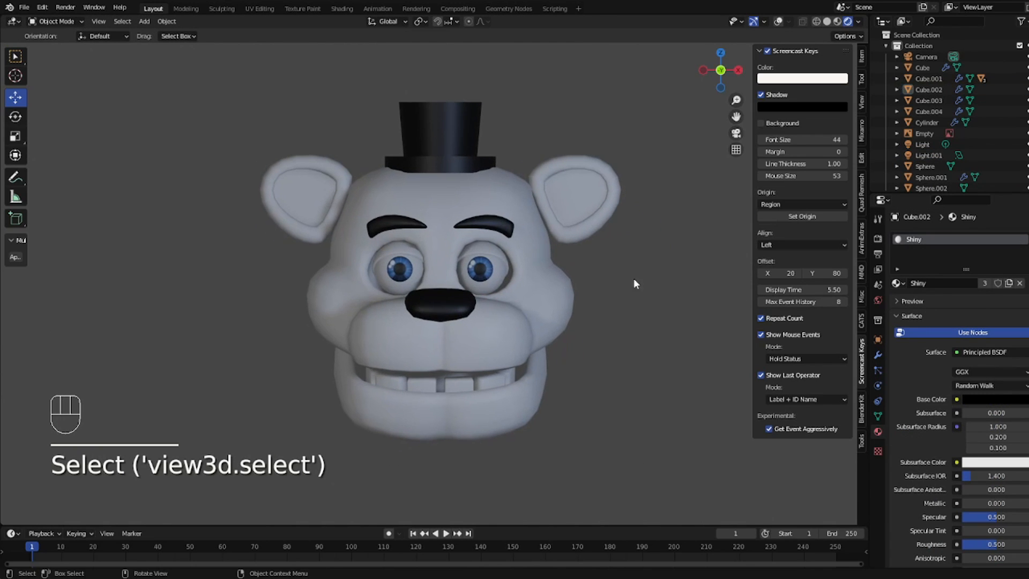
- Switch the viewport to Solid shading with the whole head in view at an angle
{"action": "left_click", "coordinate": [564, 275]}
{"action": "scroll", "coordinate": [629, 278], "scroll_direction": "down", "scroll_amount": 3}
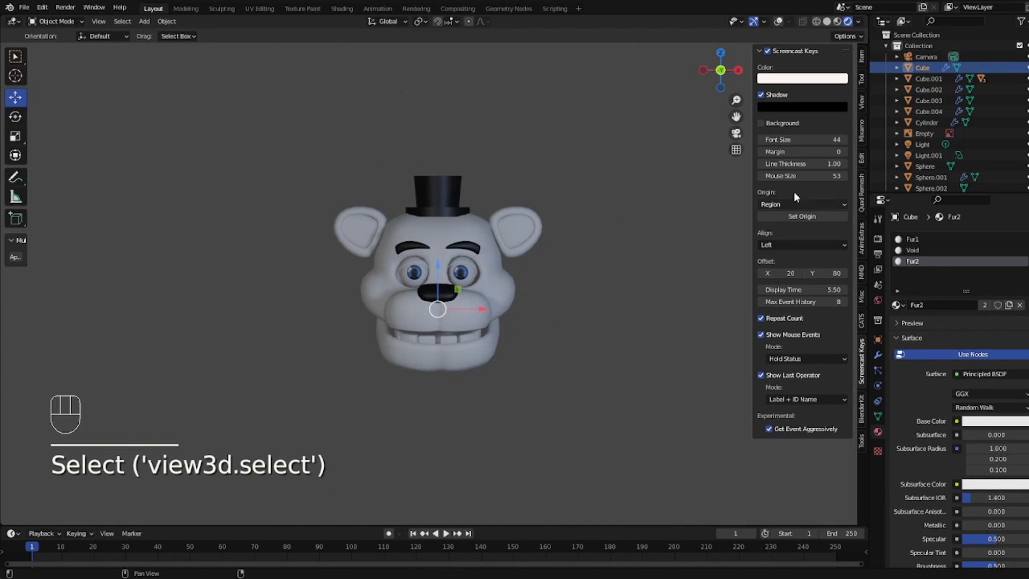
{"action": "left_click", "coordinate": [826, 21]}
{"action": "scroll", "coordinate": [635, 236], "scroll_direction": "up", "scroll_amount": 1}
{"action": "middle_click_drag", "start_coordinate": [636, 242], "coordinate": [548, 272]}
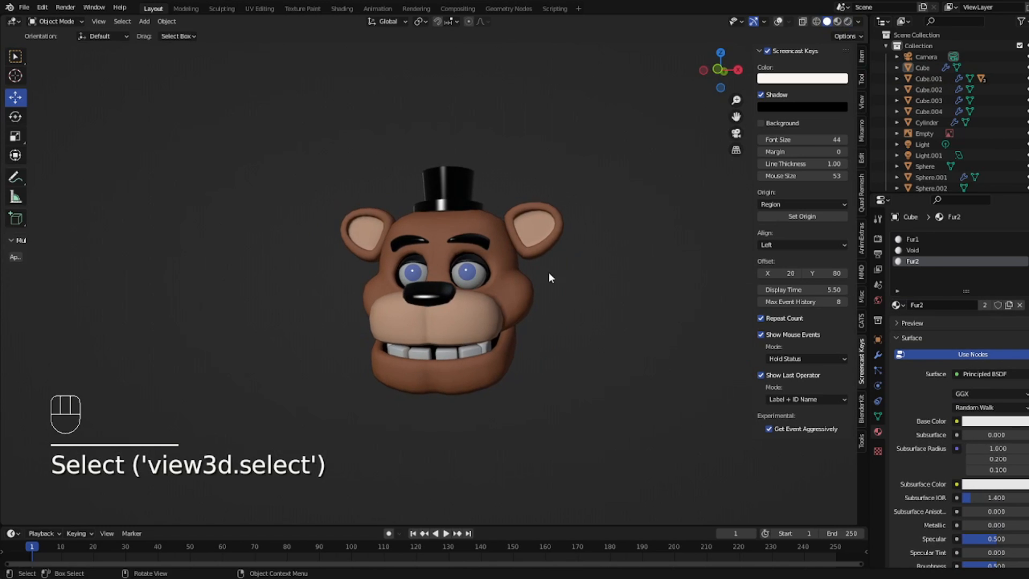
- Rotate the jaw around the global X axis to test opening and closing the mouth
{"action": "left_click", "coordinate": [535, 276]}
{"action": "key", "text": "r"}
{"action": "key", "text": "x"}
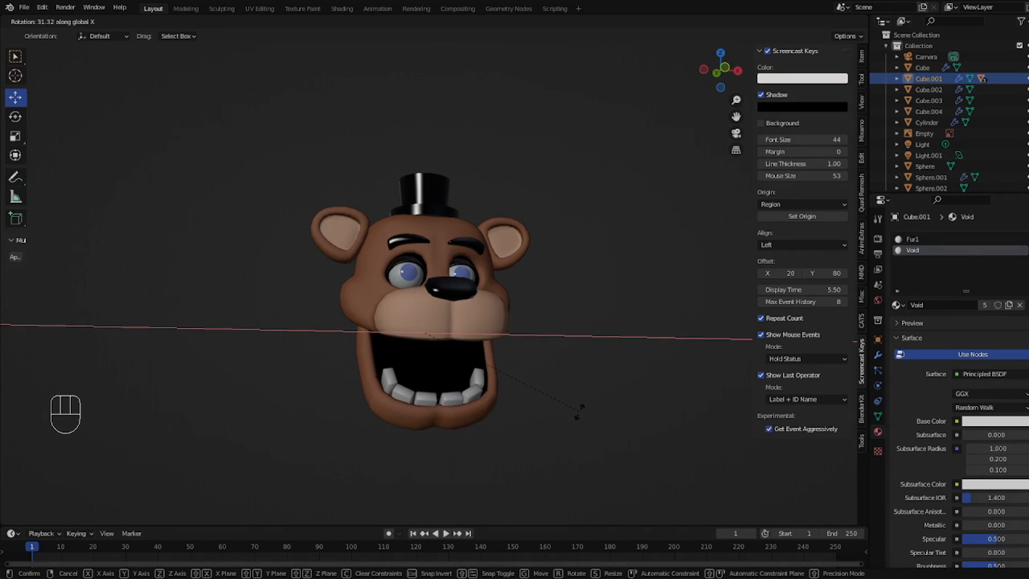
{"action": "left_click", "coordinate": [583, 343]}
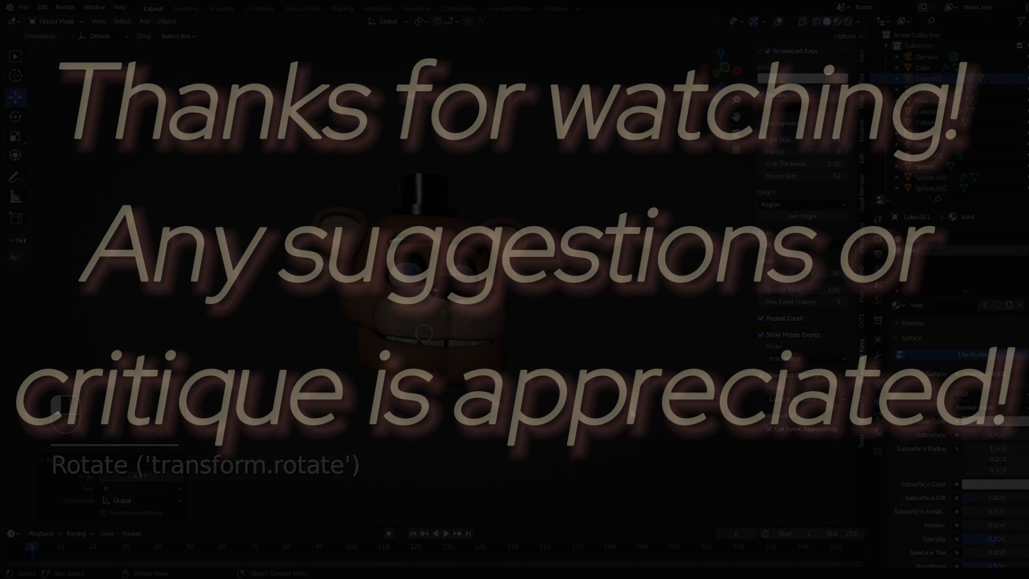